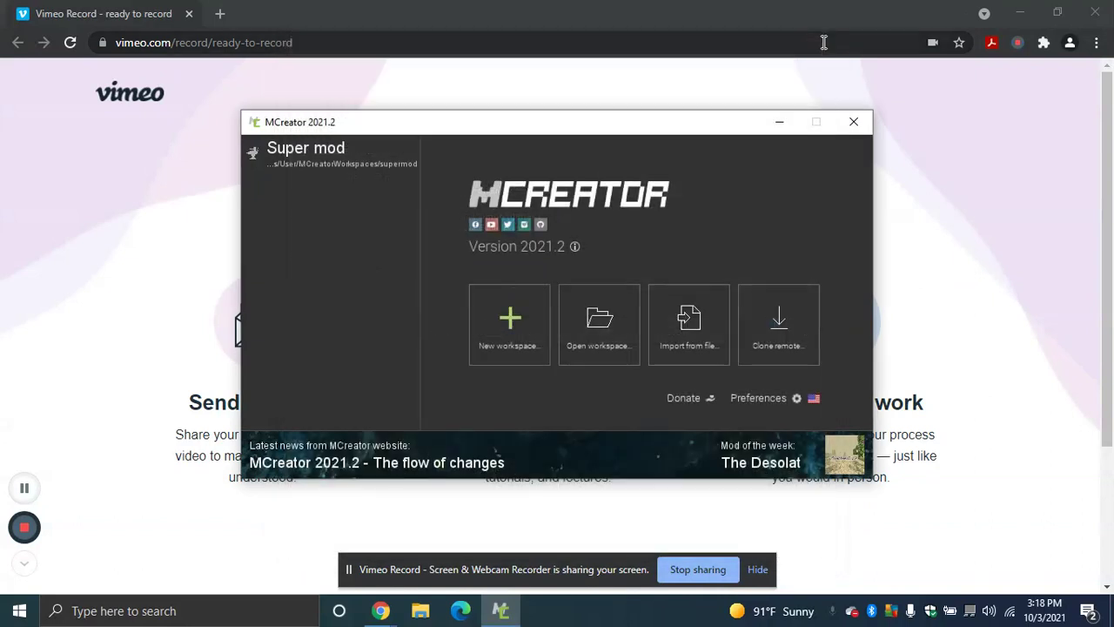
Create a Minecraft Forge mod workspace with the display name TutorialMod and switch back from the browser to MCreator
{"action": "left_click", "coordinate": [509, 320]}
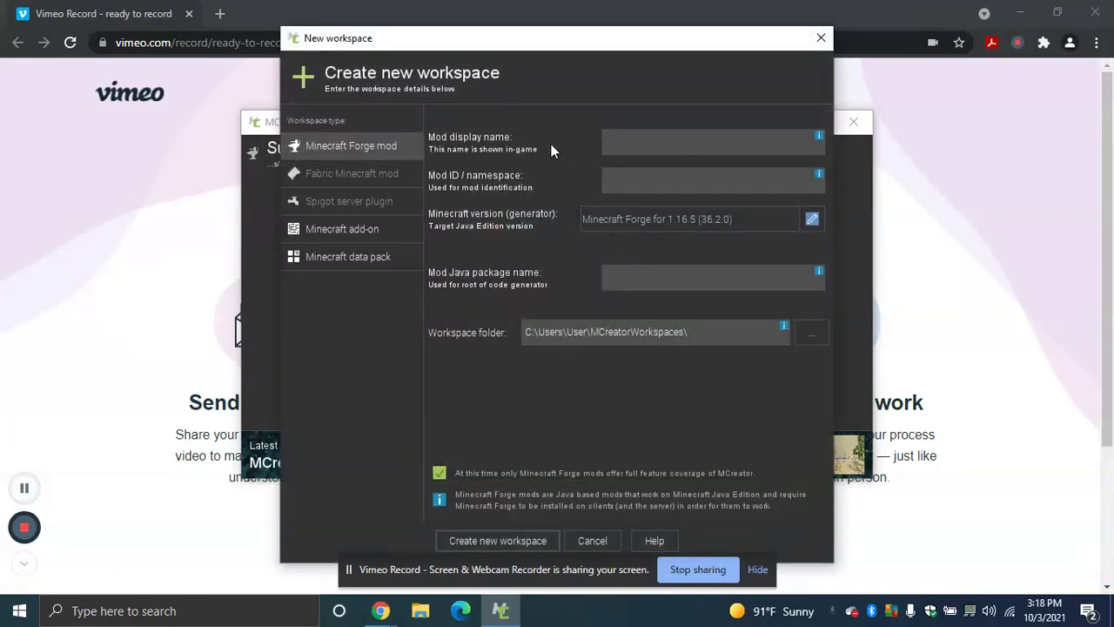
{"action": "type", "text": "TutorialMod"}
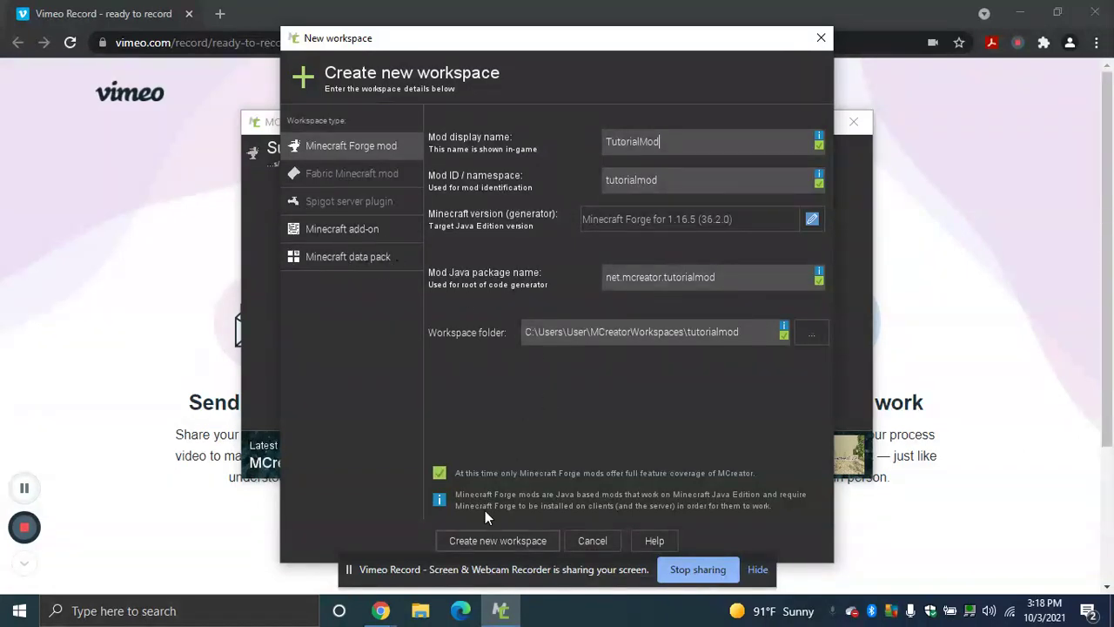
{"action": "left_click", "coordinate": [534, 539]}
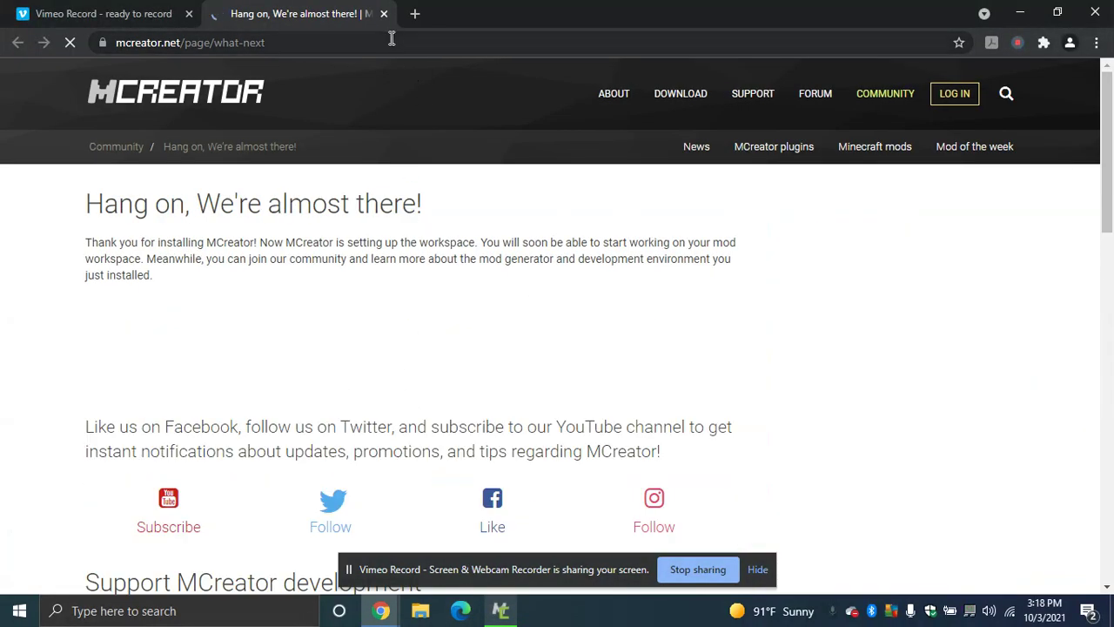
{"action": "left_click", "coordinate": [501, 611]}
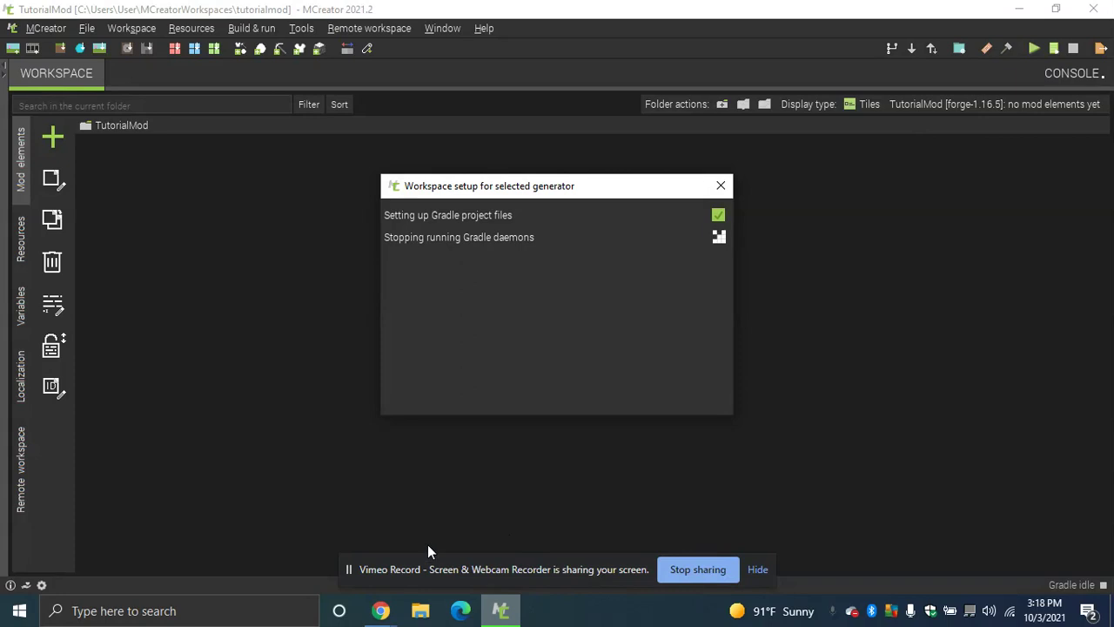
{"action": "left_click", "coordinate": [758, 570]}
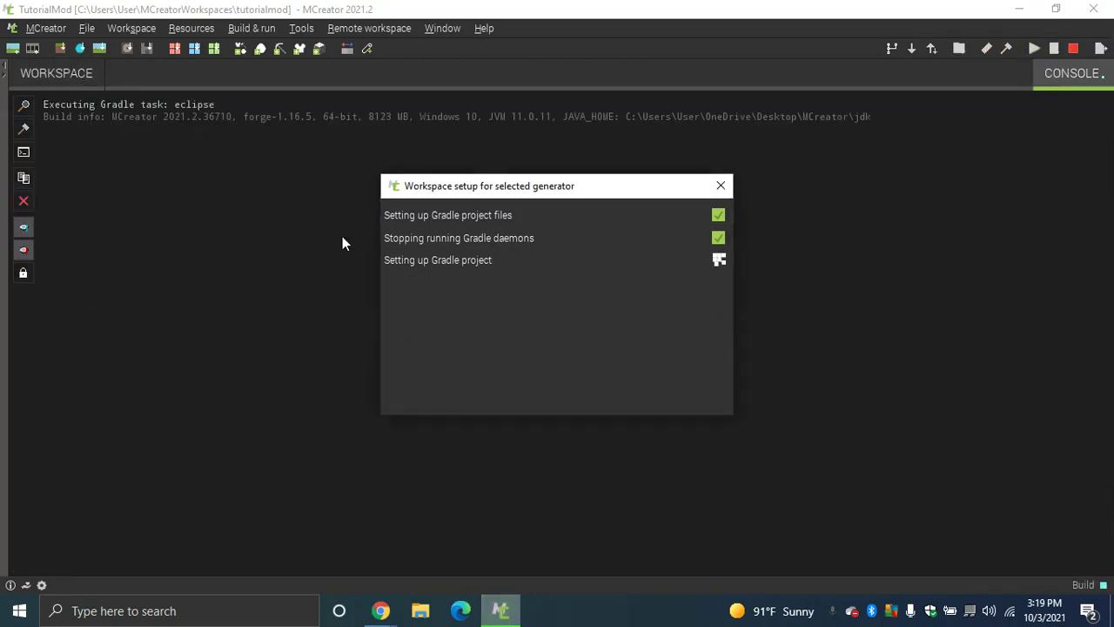
{"action": "mouse_move", "coordinate": [390, 615]}
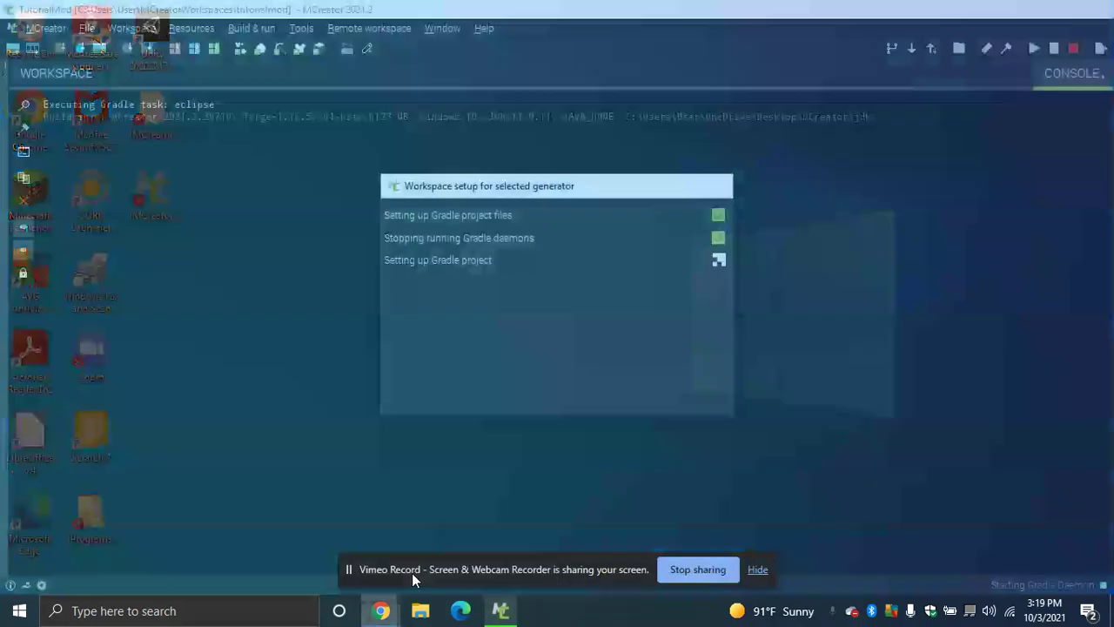
{"action": "left_click", "coordinate": [412, 573]}
{"action": "mouse_move", "coordinate": [383, 610]}
{"action": "left_click", "coordinate": [339, 570]}
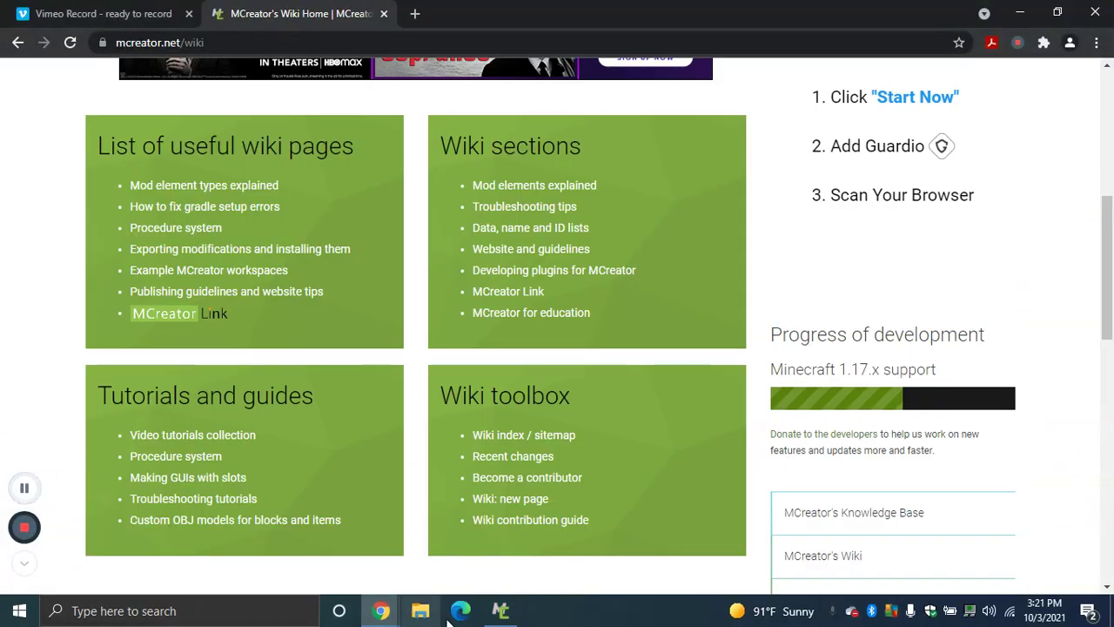
Switch back to MCreator and add an Item mod element named Saphire to the TutorialMod workspace
{"action": "left_click", "coordinate": [500, 610]}
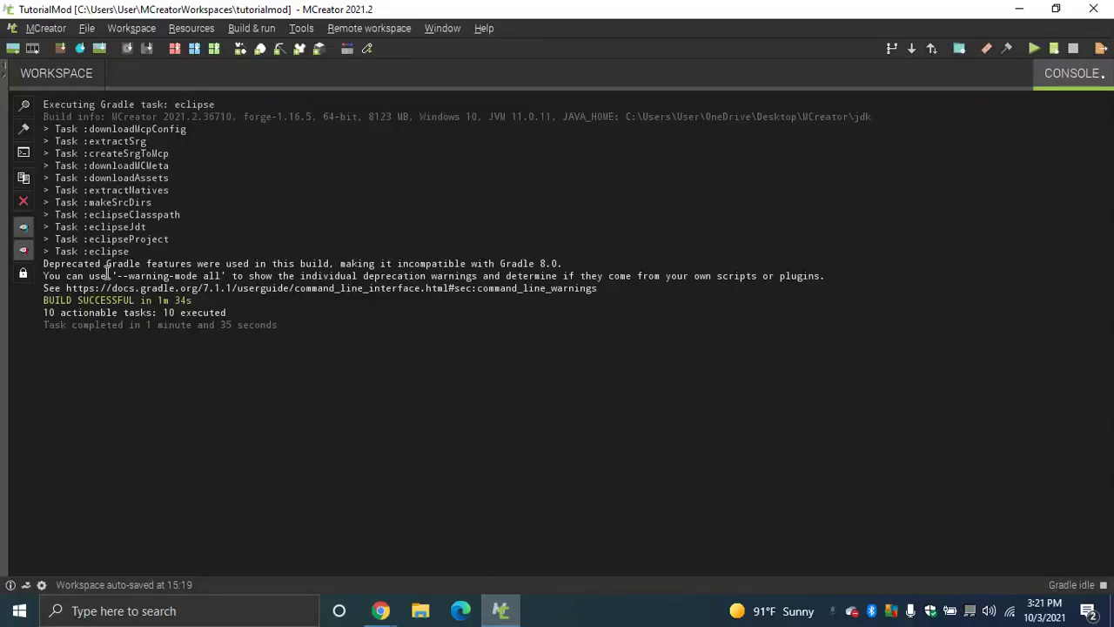
{"action": "left_click", "coordinate": [87, 89]}
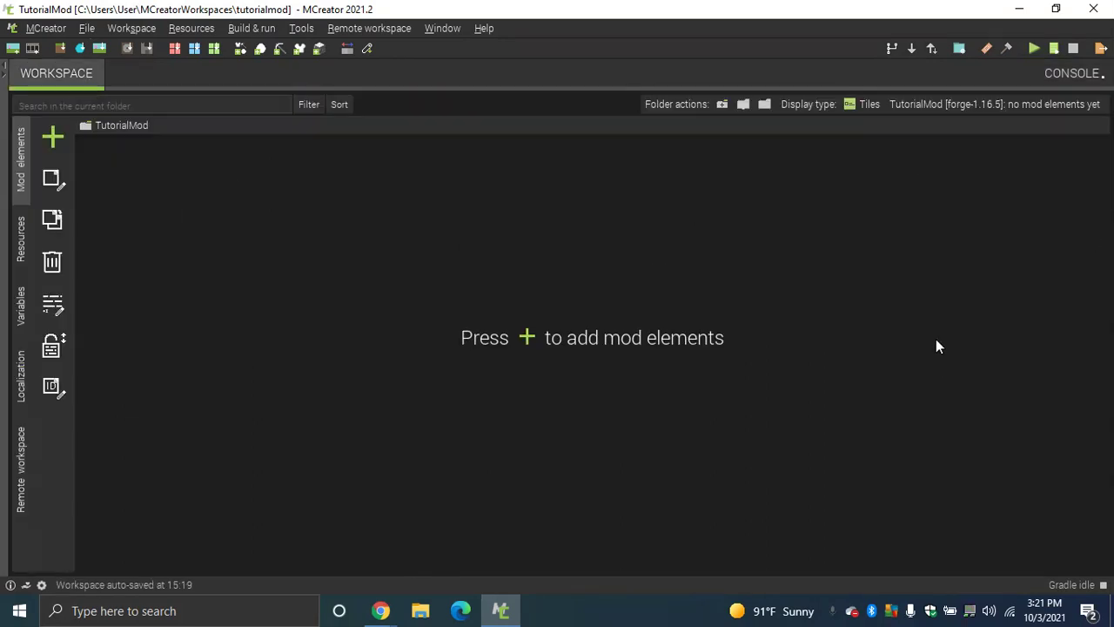
{"action": "left_click", "coordinate": [53, 136]}
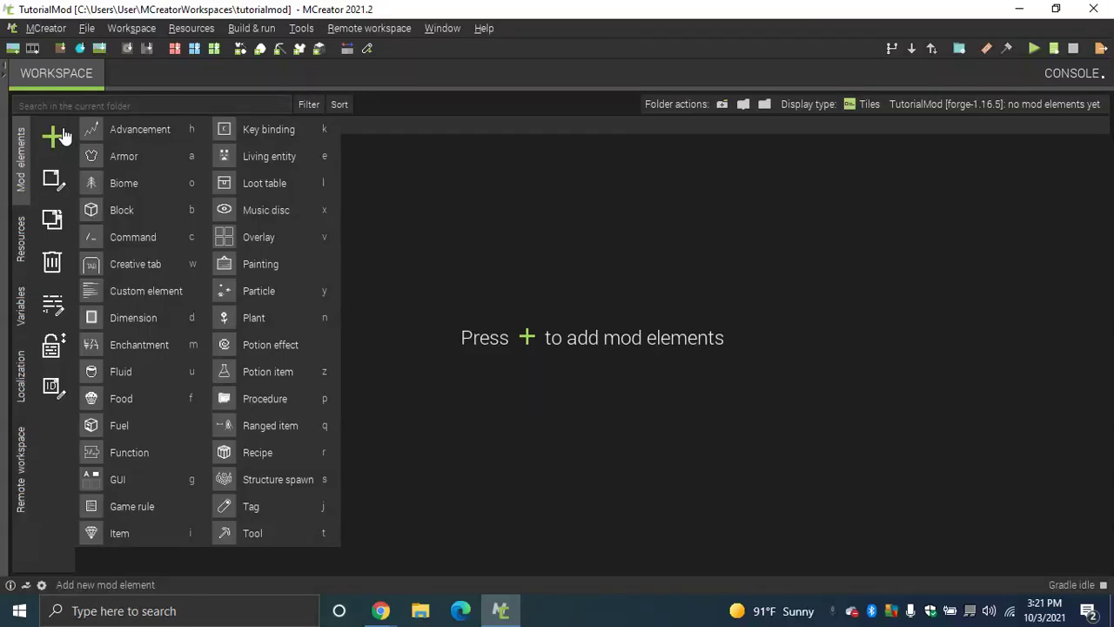
{"action": "left_click", "coordinate": [136, 539]}
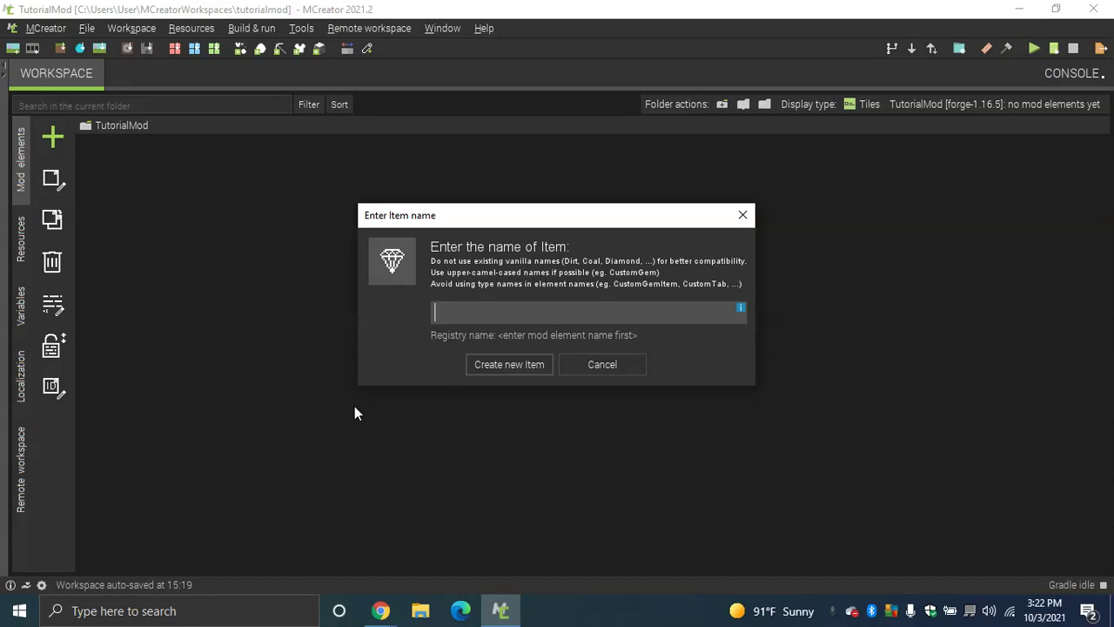
{"action": "type", "text": "Saphire"}
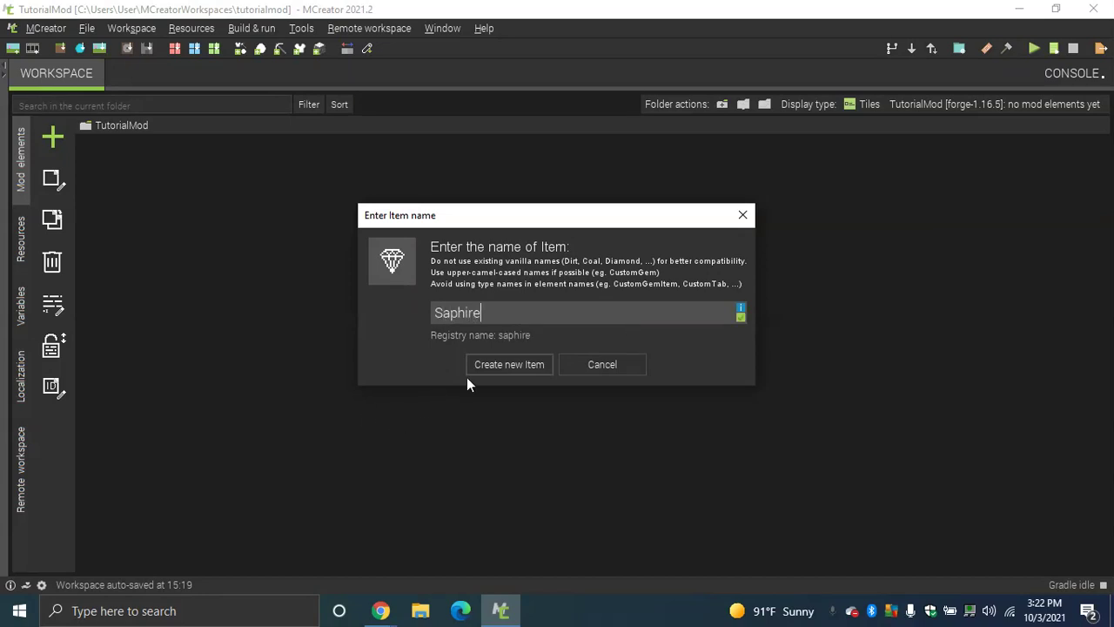
{"action": "left_click", "coordinate": [513, 365]}
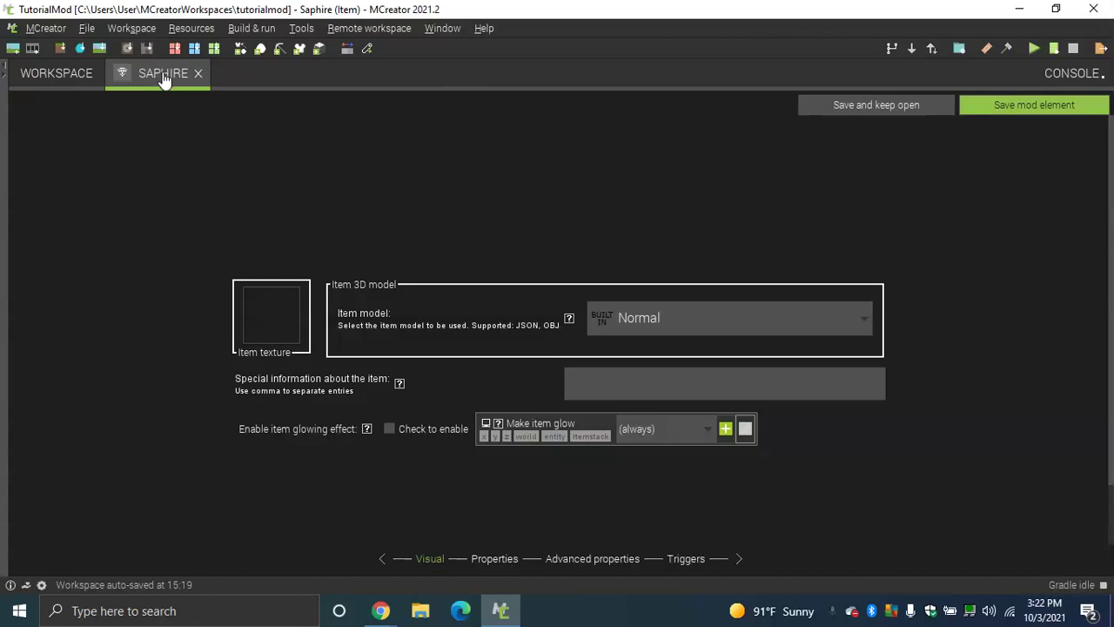
{"action": "left_click", "coordinate": [65, 79]}
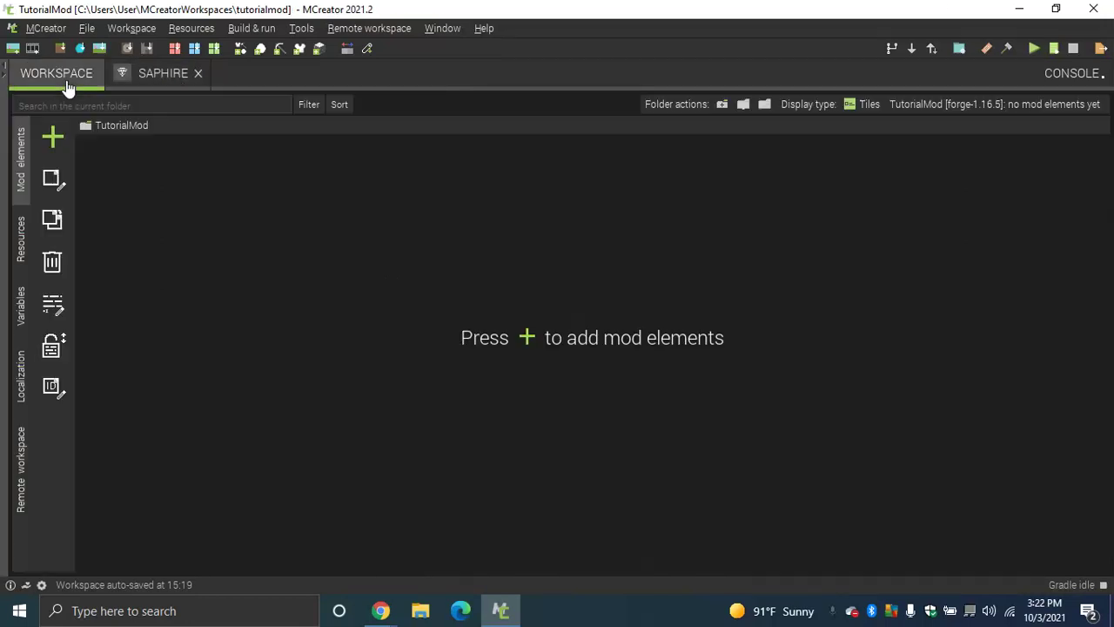
{"action": "left_click", "coordinate": [157, 80]}
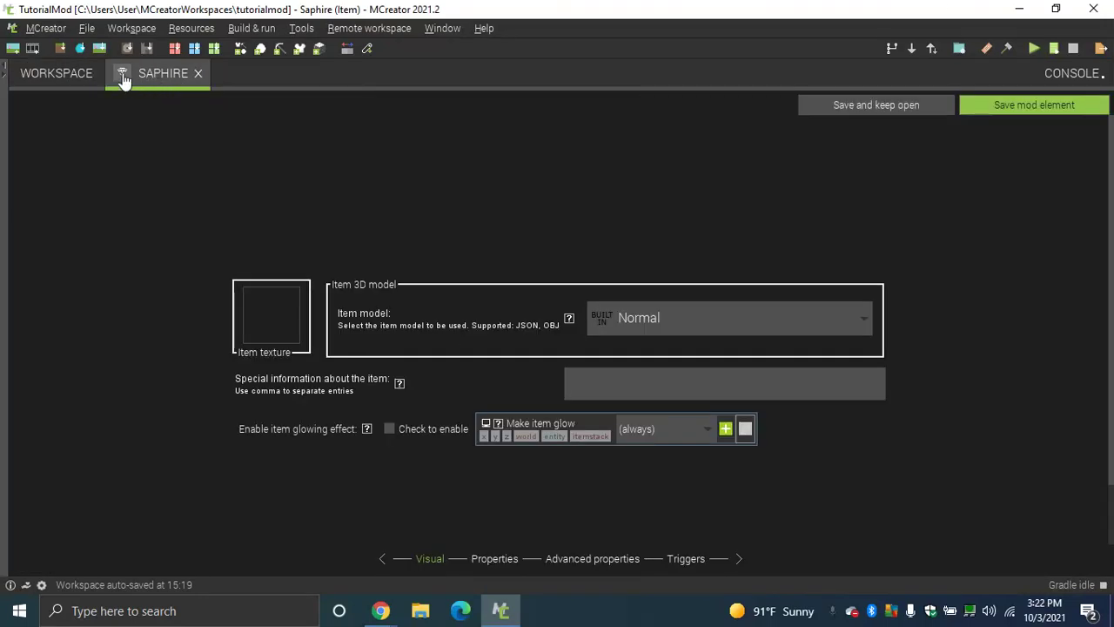
{"action": "left_click", "coordinate": [78, 78]}
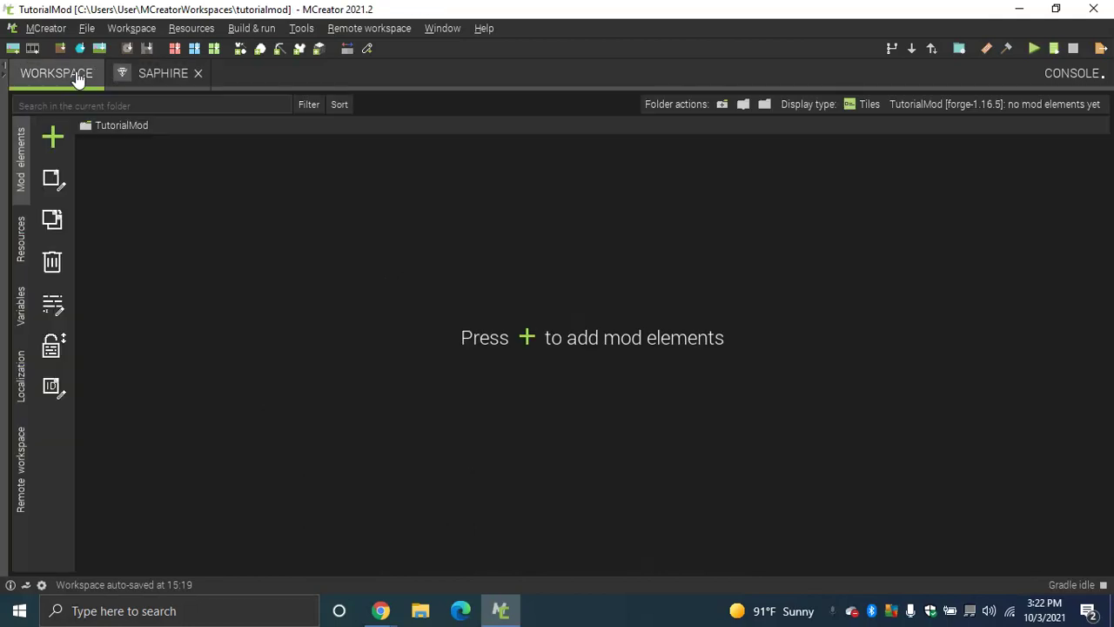
{"action": "left_click", "coordinate": [53, 137]}
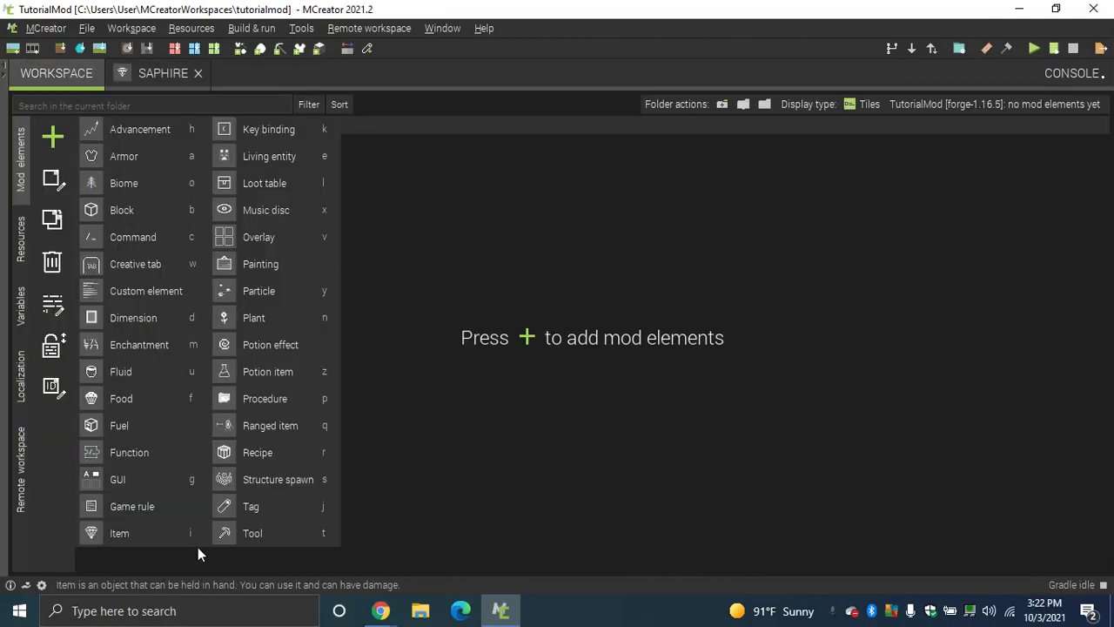
{"action": "left_click", "coordinate": [444, 517]}
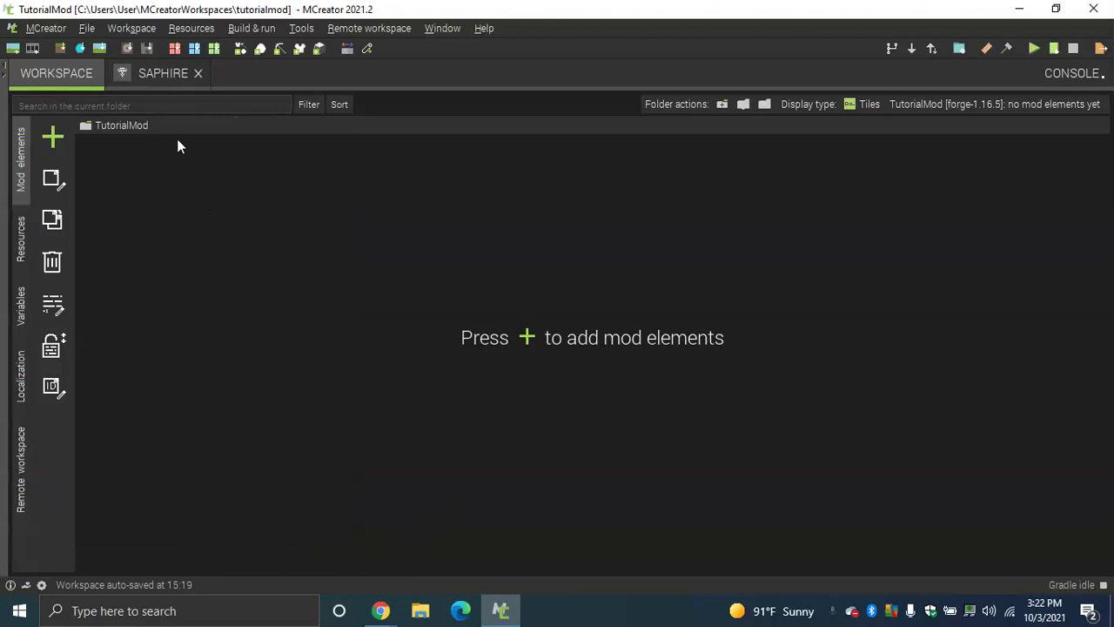
{"action": "left_click", "coordinate": [139, 83]}
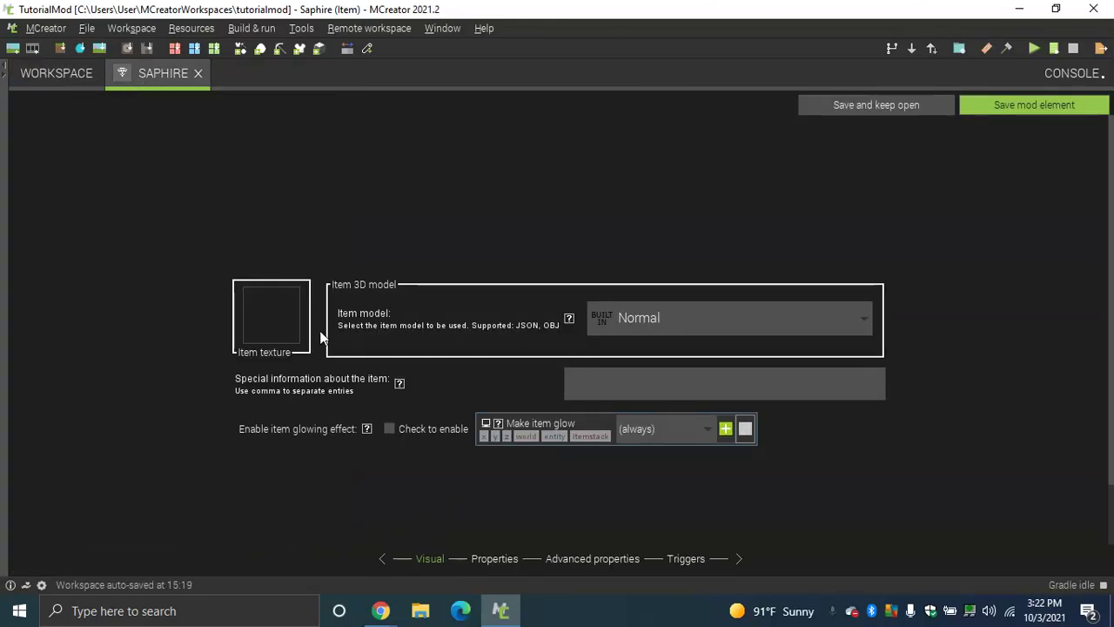
{"action": "left_click", "coordinate": [292, 316]}
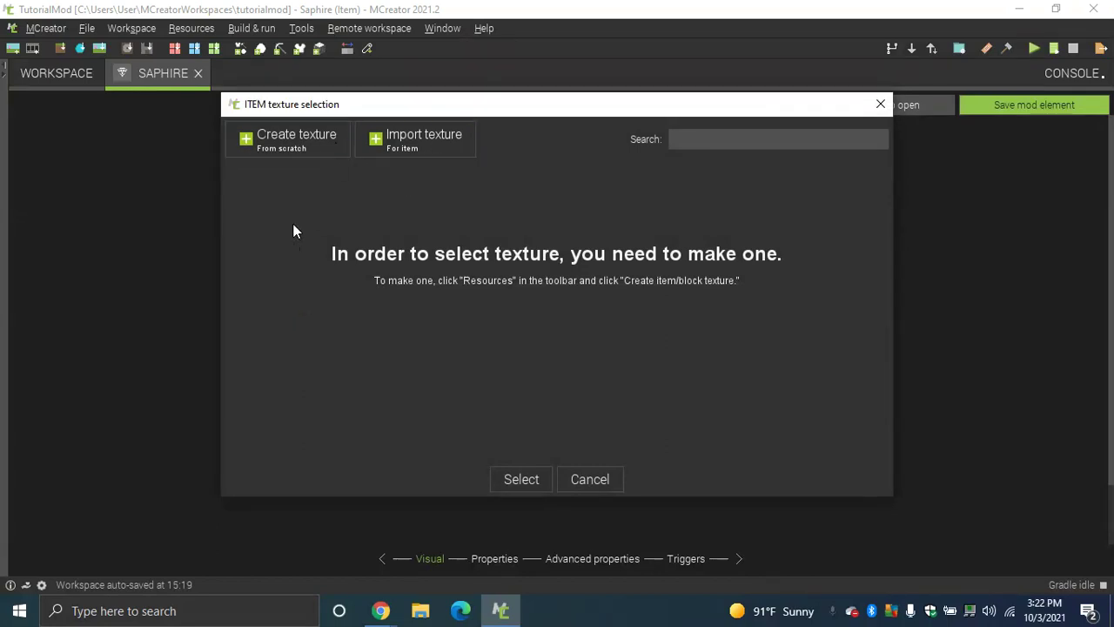
{"action": "left_click", "coordinate": [590, 479]}
Examine the workspace's resource categories, variables, localization and remote workspace setup, and return to the mod elements overview
{"action": "left_click", "coordinate": [53, 85]}
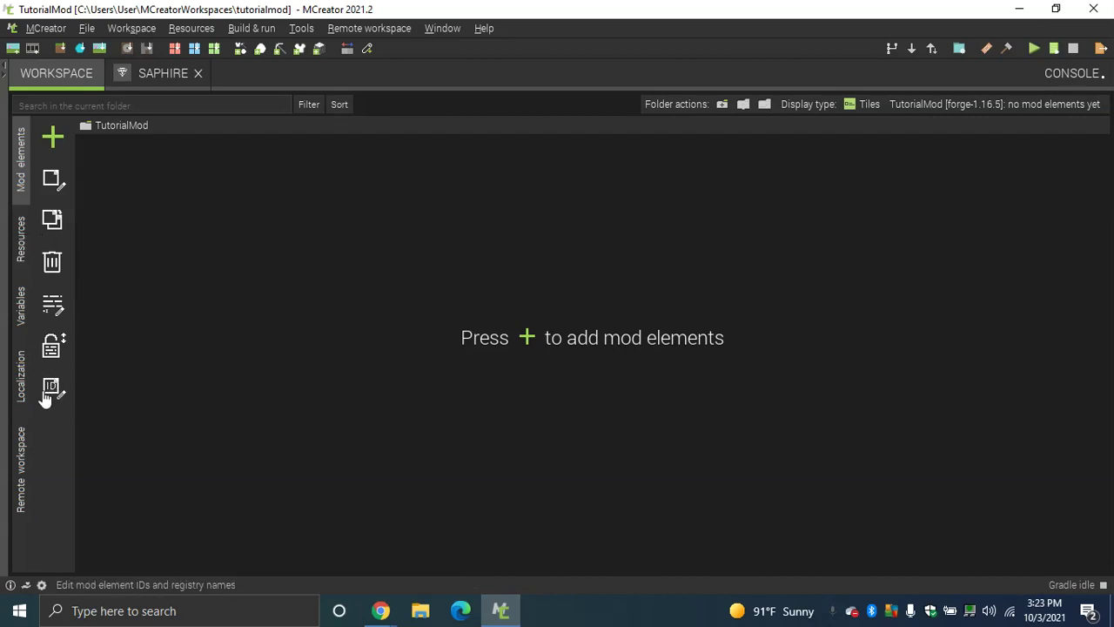
{"action": "left_click", "coordinate": [22, 240]}
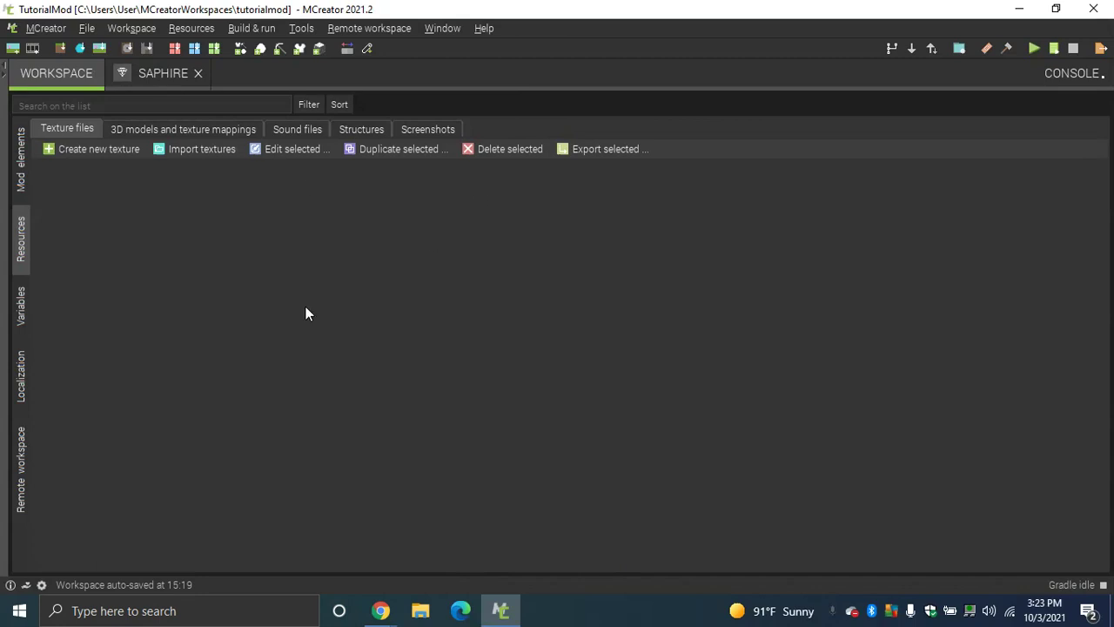
{"action": "left_click", "coordinate": [201, 127]}
{"action": "left_click", "coordinate": [315, 129]}
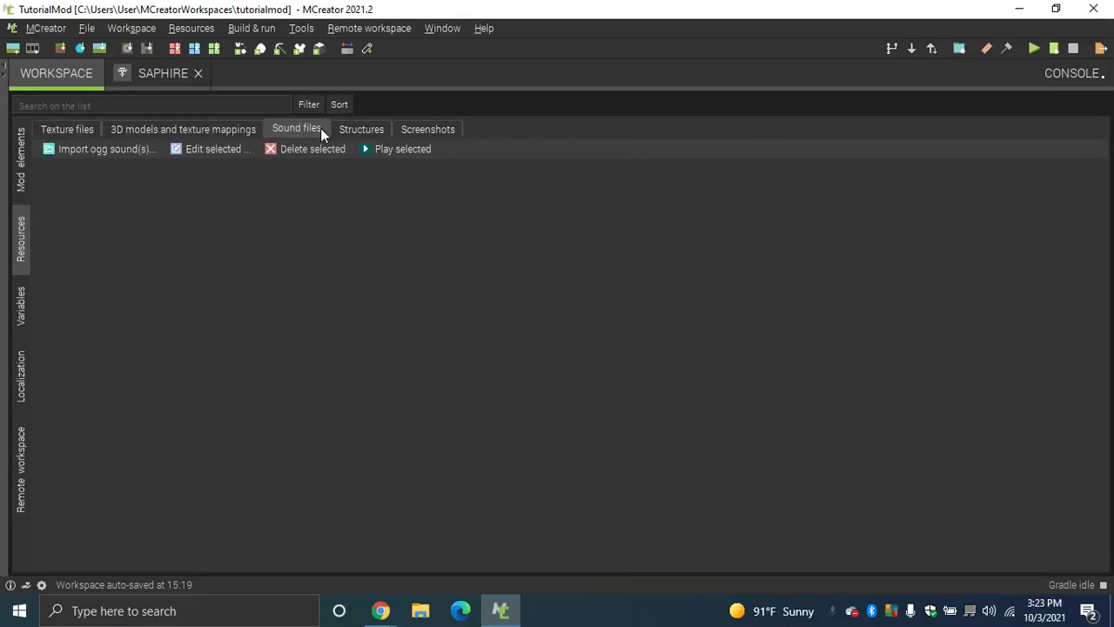
{"action": "left_click", "coordinate": [370, 130]}
{"action": "left_click", "coordinate": [443, 133]}
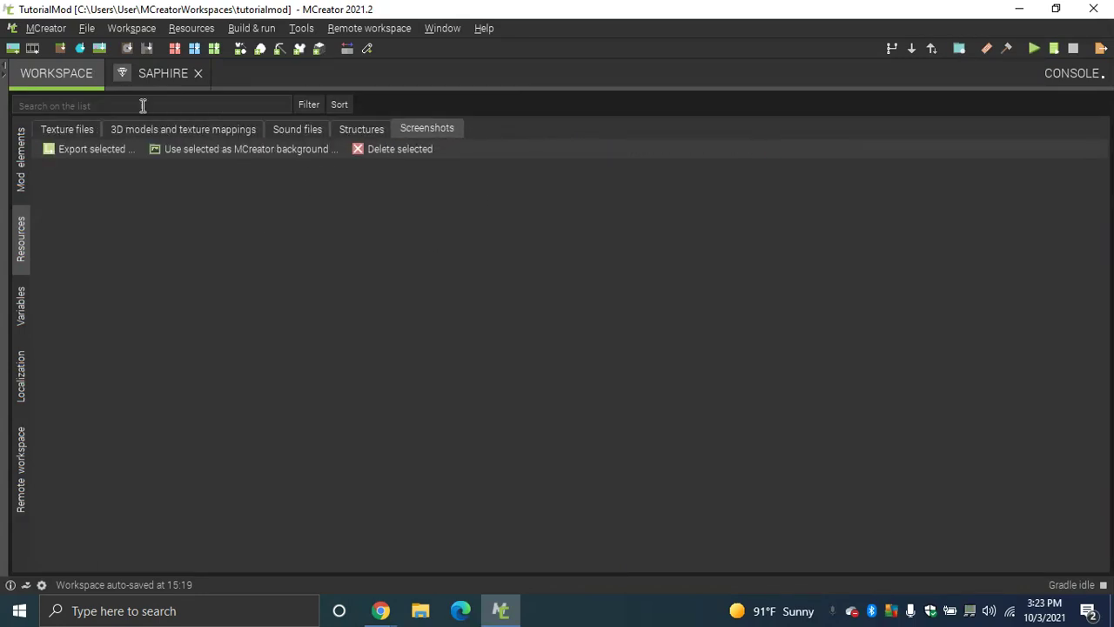
{"action": "left_click", "coordinate": [81, 127]}
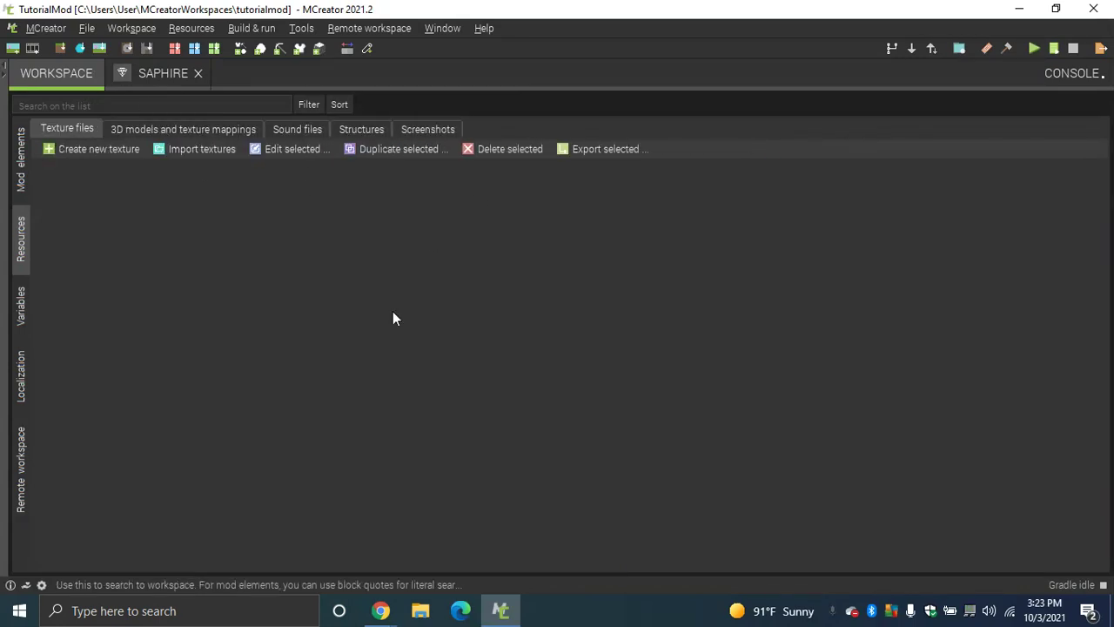
{"action": "left_click", "coordinate": [22, 306]}
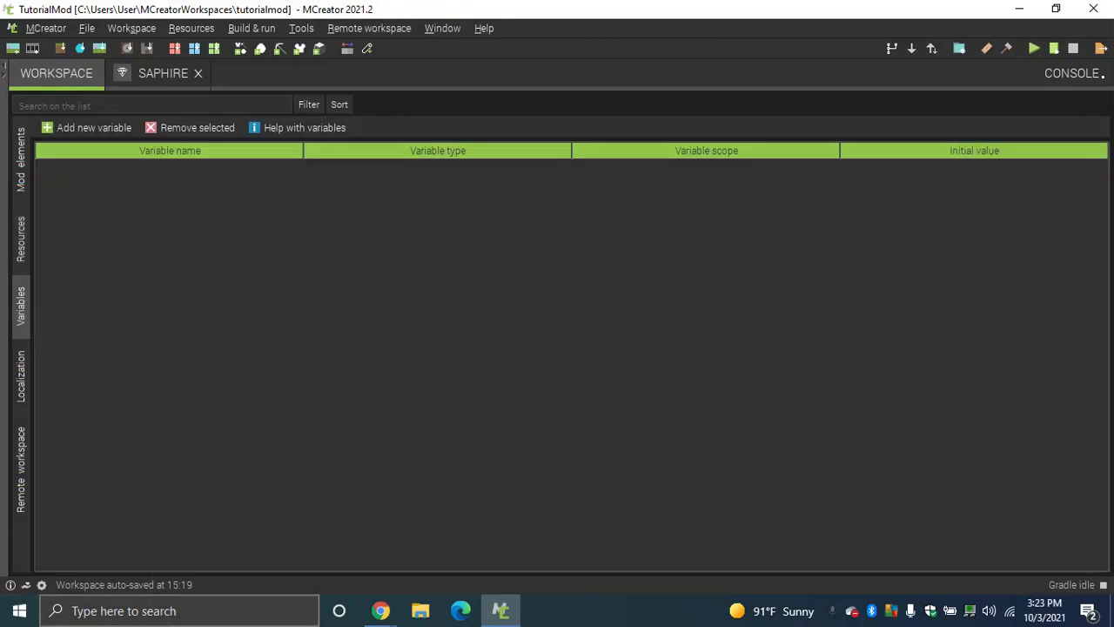
{"action": "left_click", "coordinate": [19, 376]}
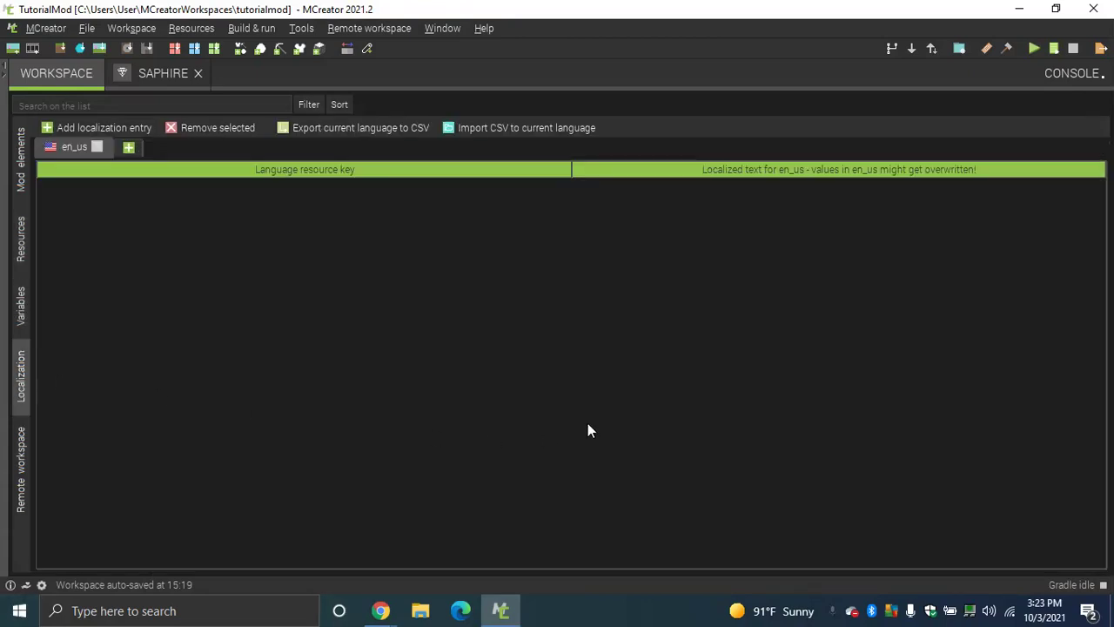
{"action": "left_click", "coordinate": [21, 484]}
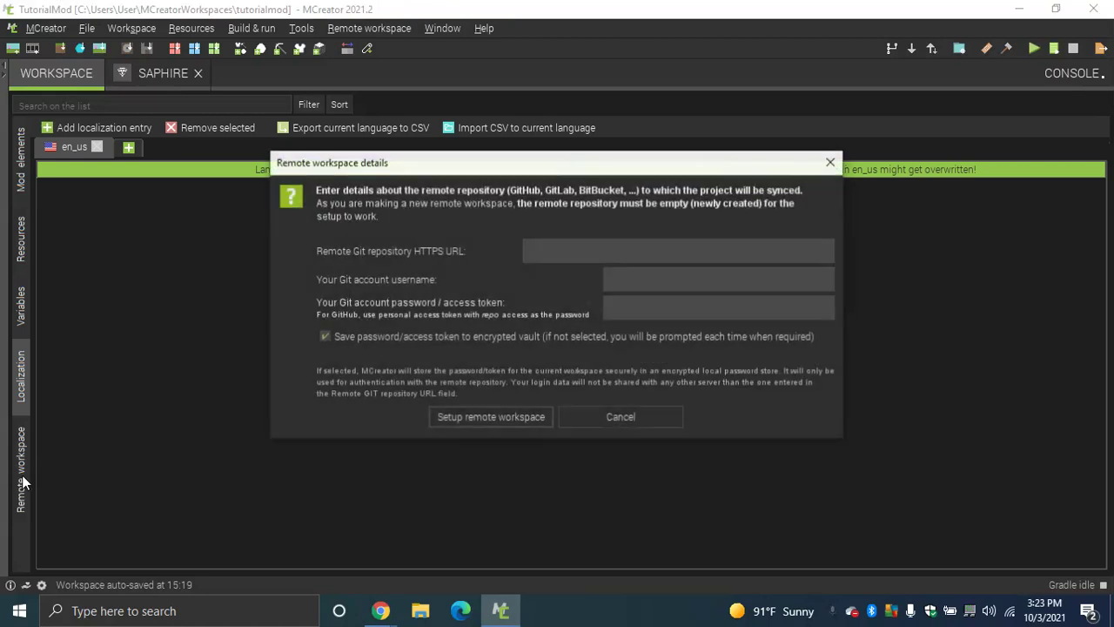
{"action": "left_click", "coordinate": [832, 162]}
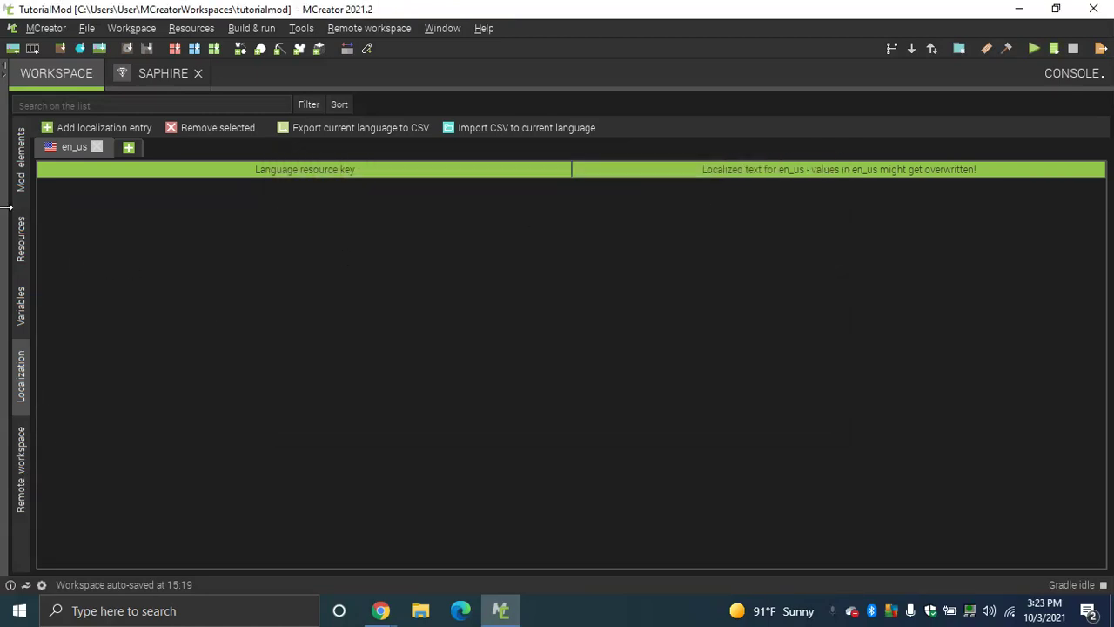
{"action": "left_click", "coordinate": [22, 182]}
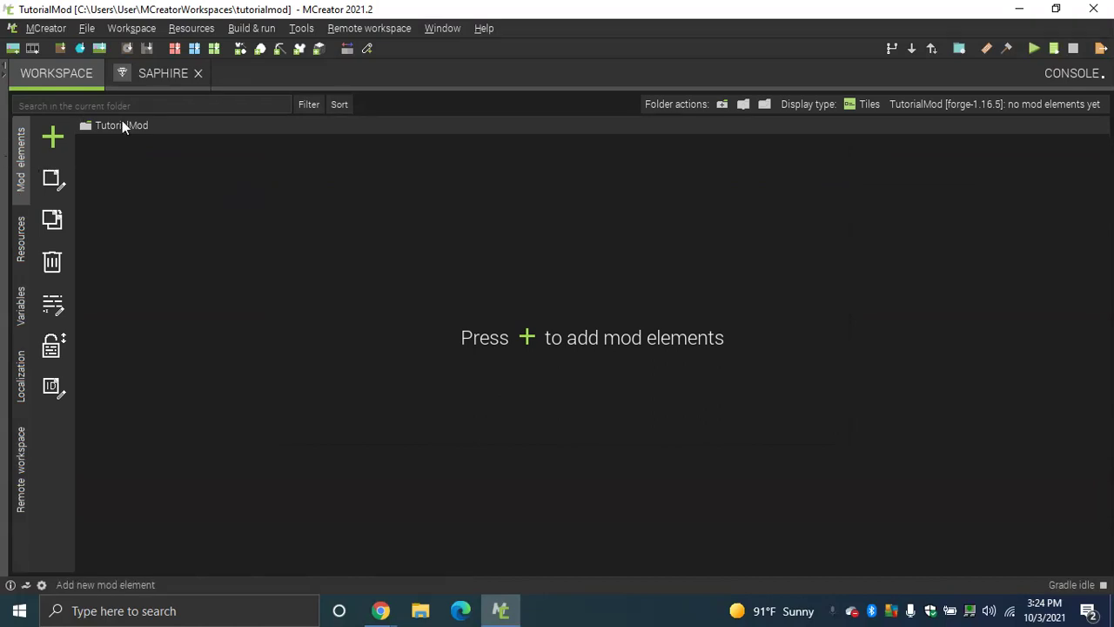
Create a new blank 16x16 texture from scratch for the Saphire item
{"action": "left_click", "coordinate": [165, 74]}
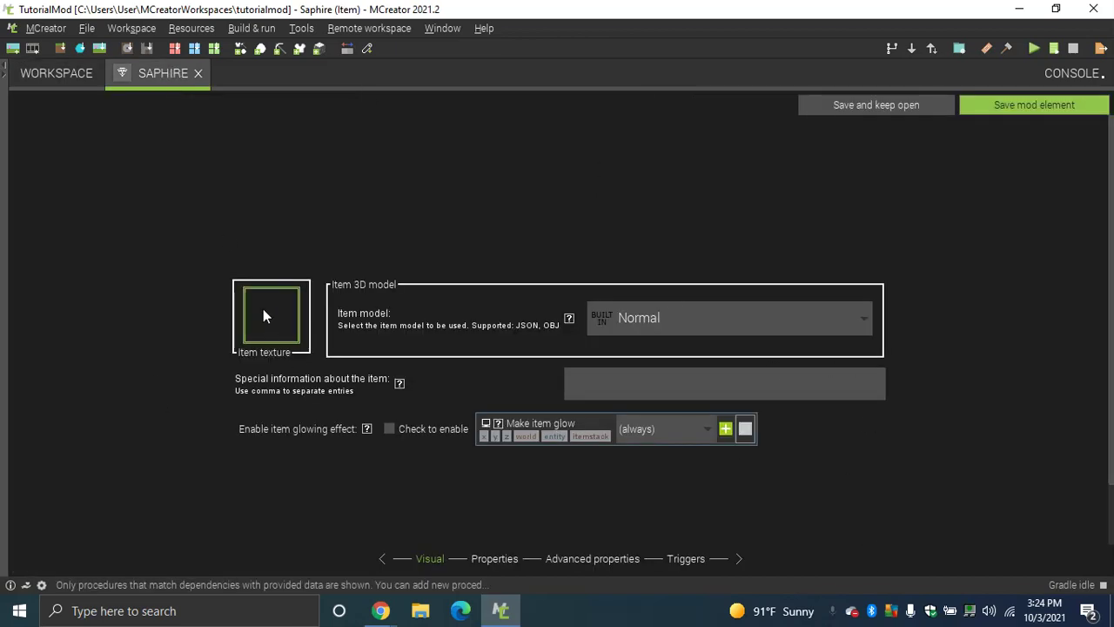
{"action": "left_click", "coordinate": [269, 338]}
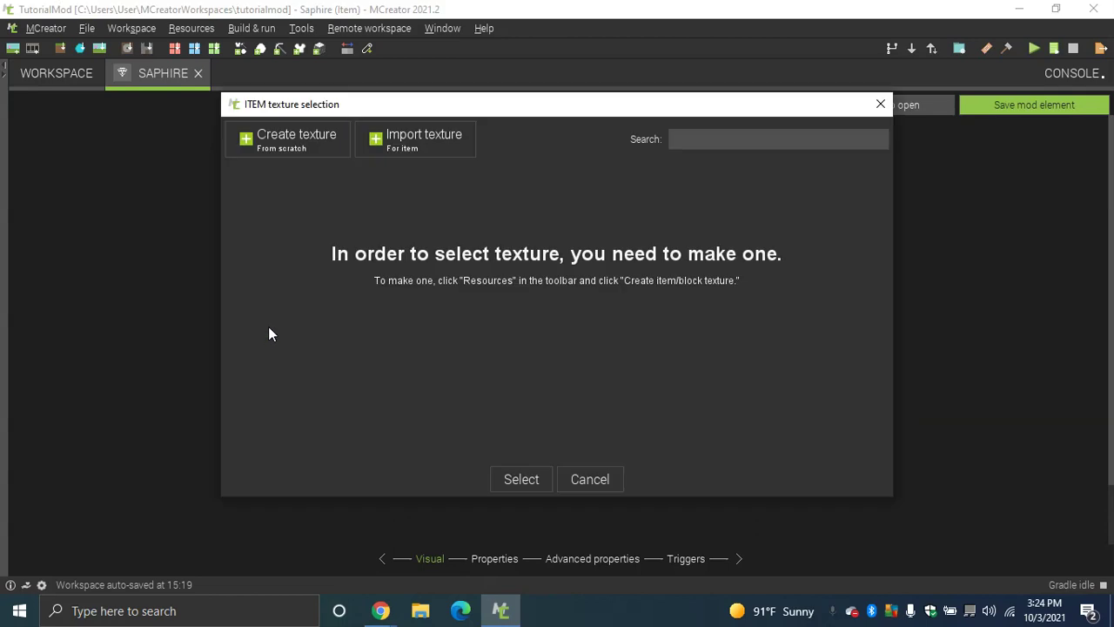
{"action": "left_click", "coordinate": [270, 149]}
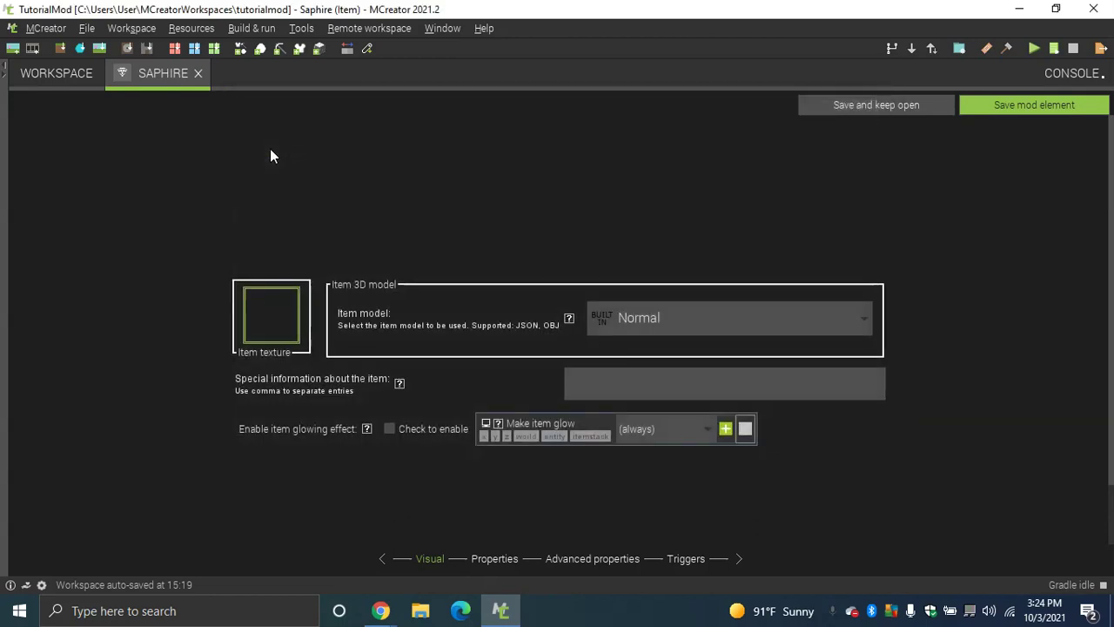
{"action": "left_click", "coordinate": [738, 366]}
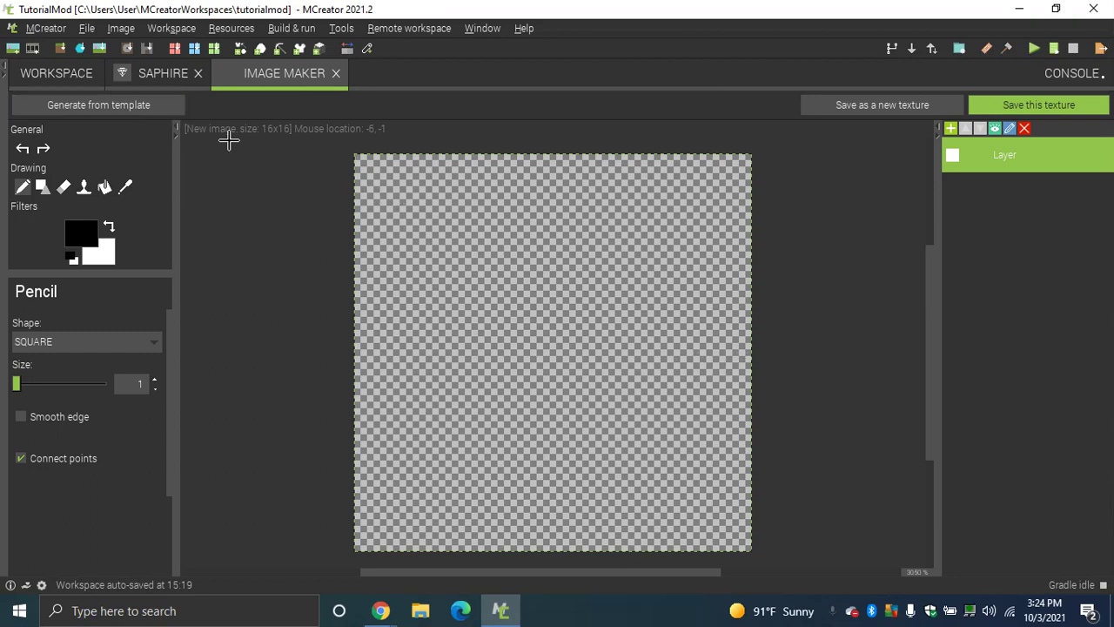
Start generating the texture from a template and browse the textures available for layer 1 without choosing one
{"action": "left_click", "coordinate": [159, 105]}
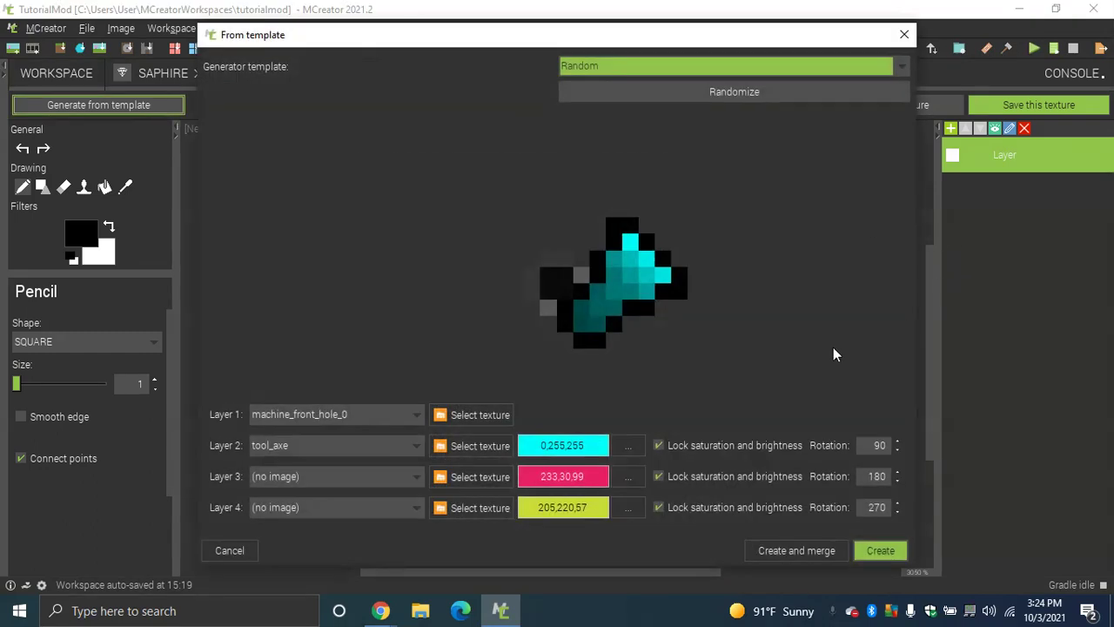
{"action": "left_click", "coordinate": [466, 423]}
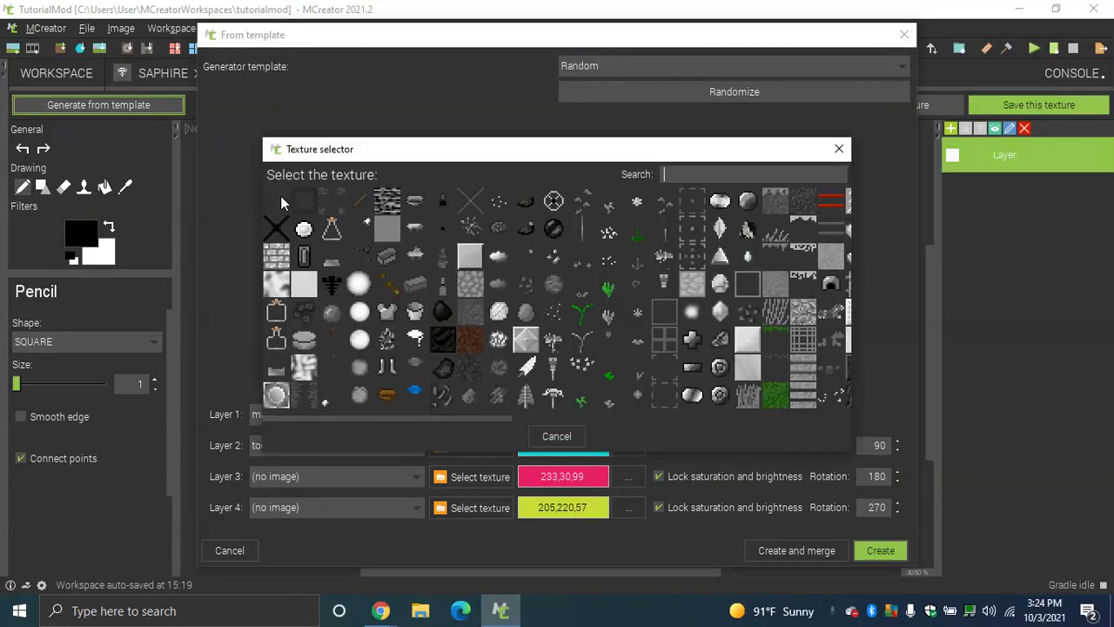
{"action": "double_click", "coordinate": [279, 205]}
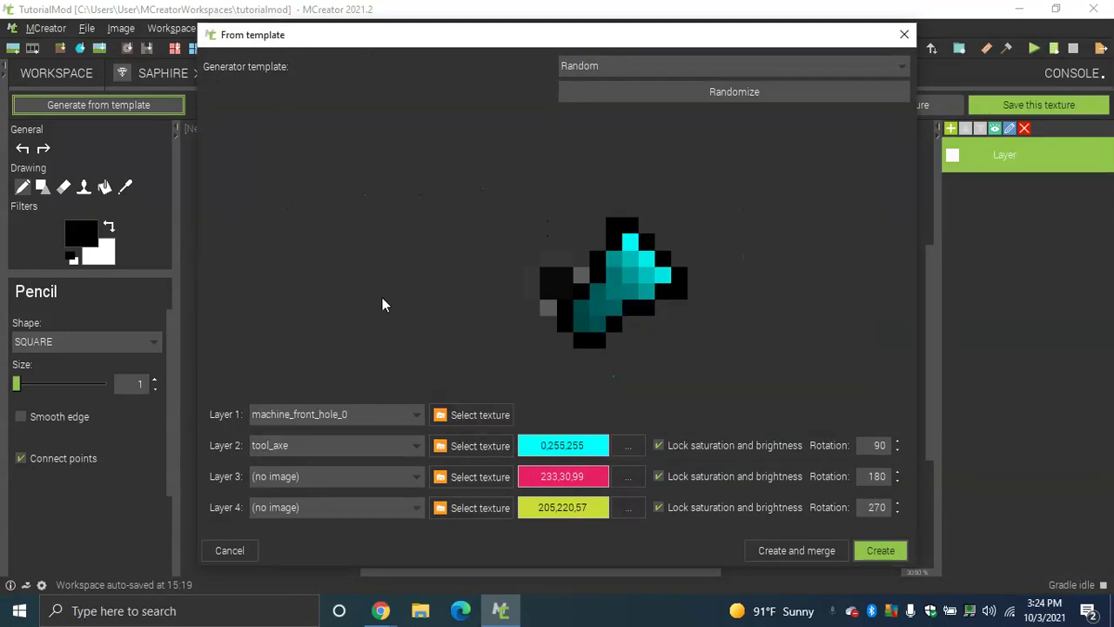
{"action": "left_click", "coordinate": [454, 415]}
{"action": "double_click", "coordinate": [273, 204]}
{"action": "left_click", "coordinate": [471, 405]}
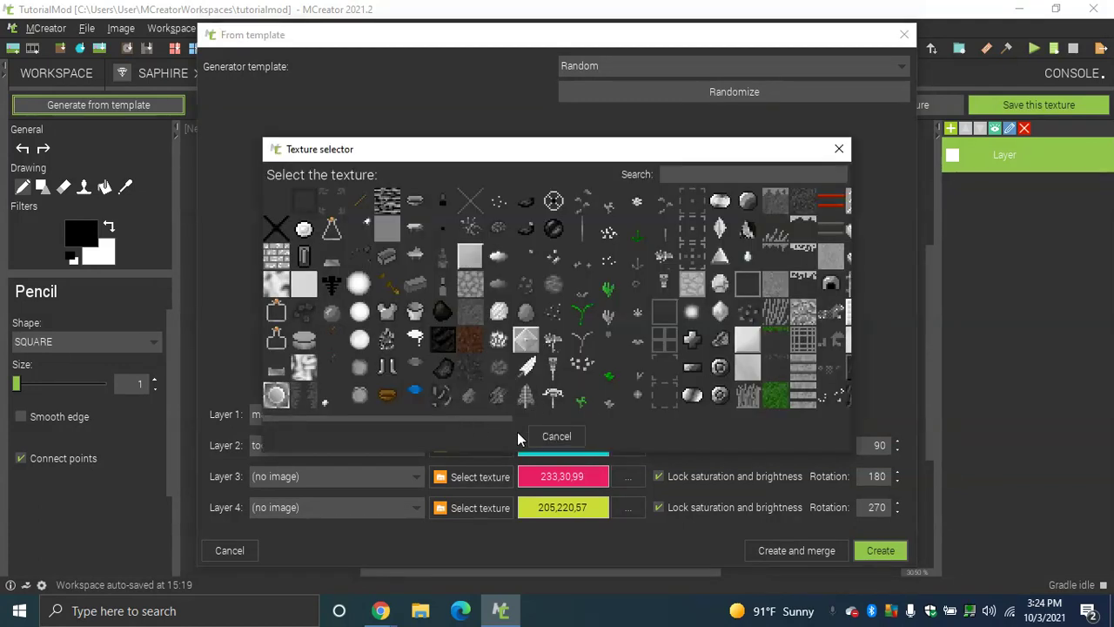
{"action": "left_click", "coordinate": [553, 436]}
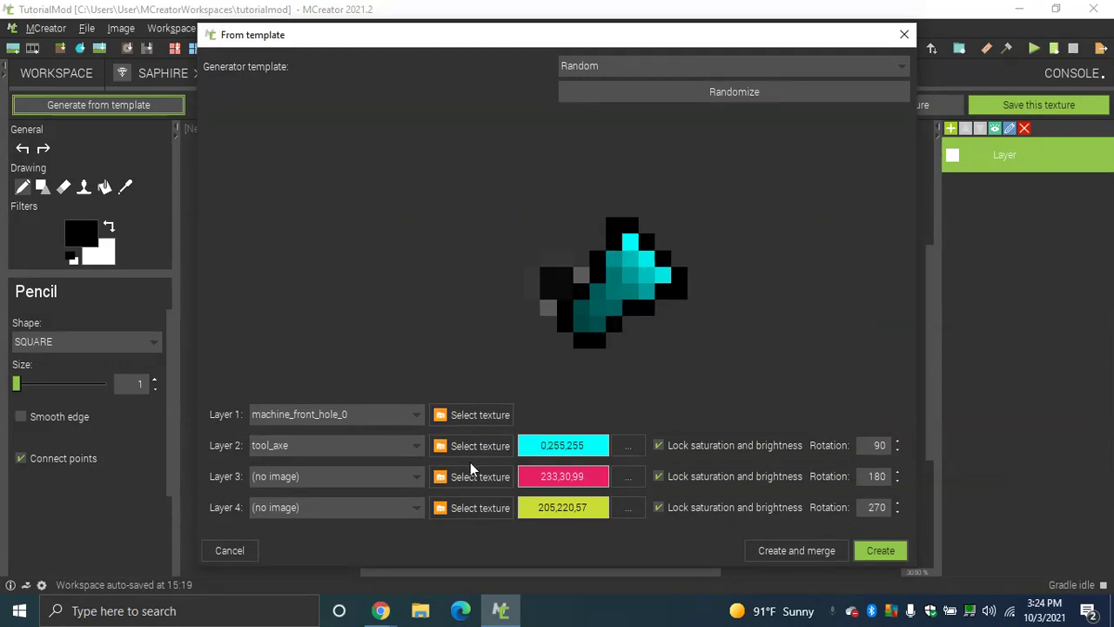
Set layer 2's rotation to 0 and try its saturation and brightness lock off and on, leaving it enabled
{"action": "left_click", "coordinate": [657, 445]}
{"action": "left_click", "coordinate": [655, 445]}
{"action": "left_click", "coordinate": [655, 445]}
{"action": "left_click", "coordinate": [655, 445]}
{"action": "double_click", "coordinate": [881, 445]}
{"action": "double_click", "coordinate": [656, 447]}
{"action": "left_click", "coordinate": [658, 446]}
{"action": "left_click", "coordinate": [658, 445]}
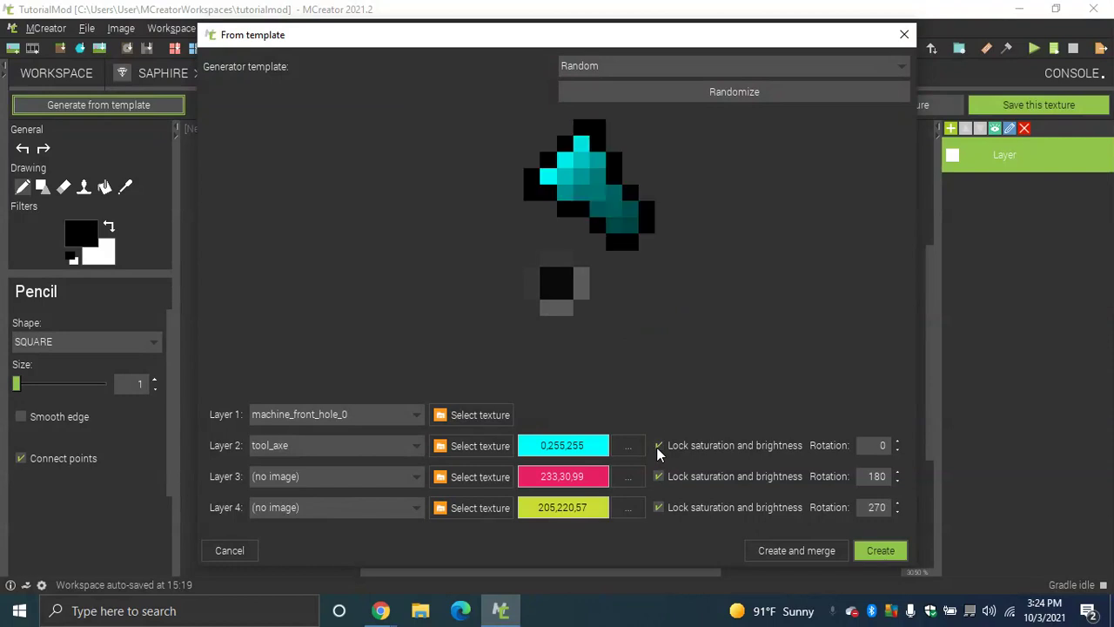
Set the template texture of both layer 1 and layer 2 to gem10
{"action": "left_click", "coordinate": [464, 412]}
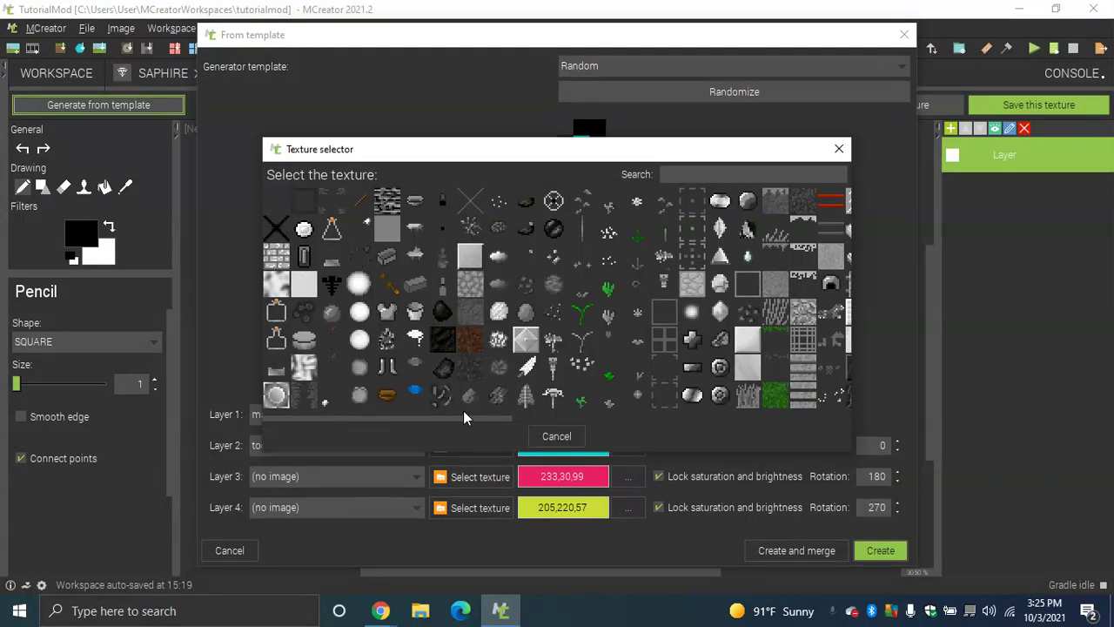
{"action": "left_click_drag", "start_coordinate": [460, 417], "coordinate": [533, 413]}
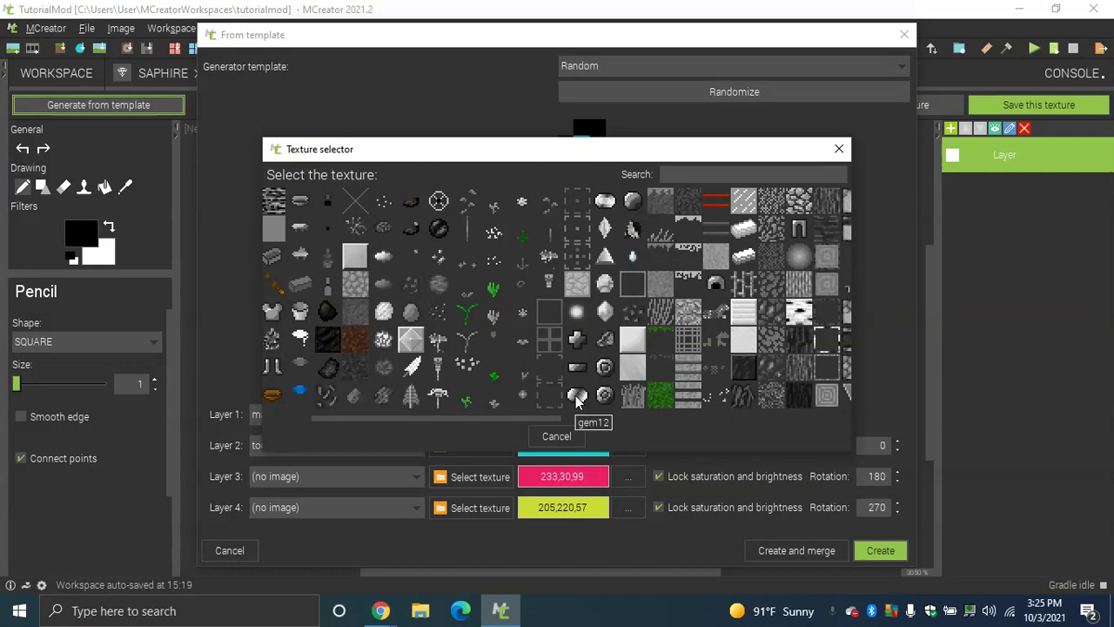
{"action": "left_click", "coordinate": [575, 341]}
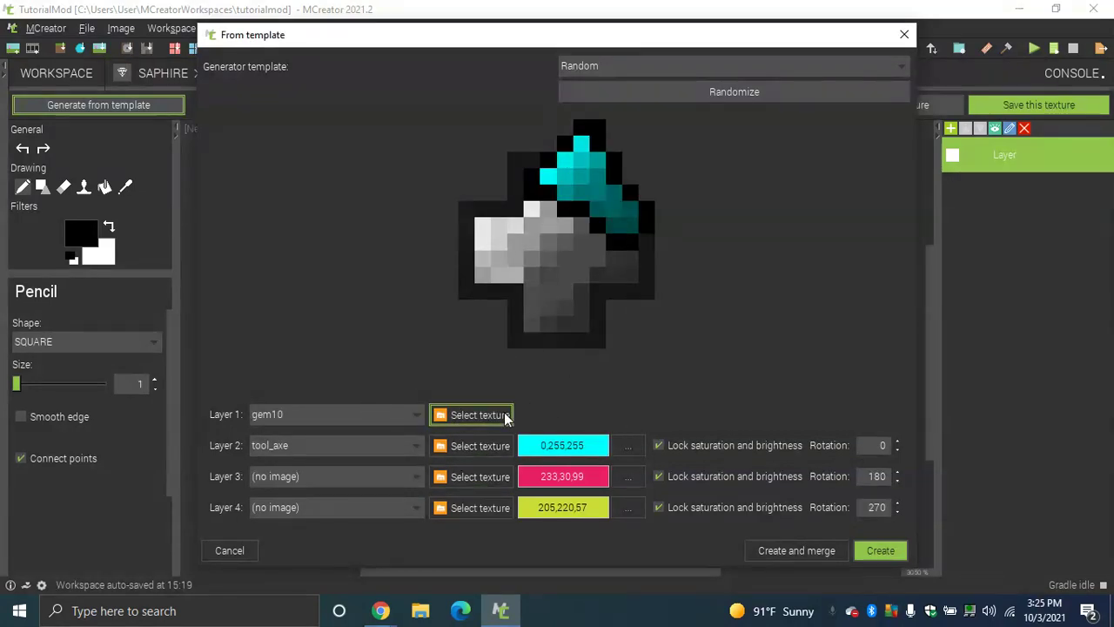
{"action": "left_click", "coordinate": [503, 447]}
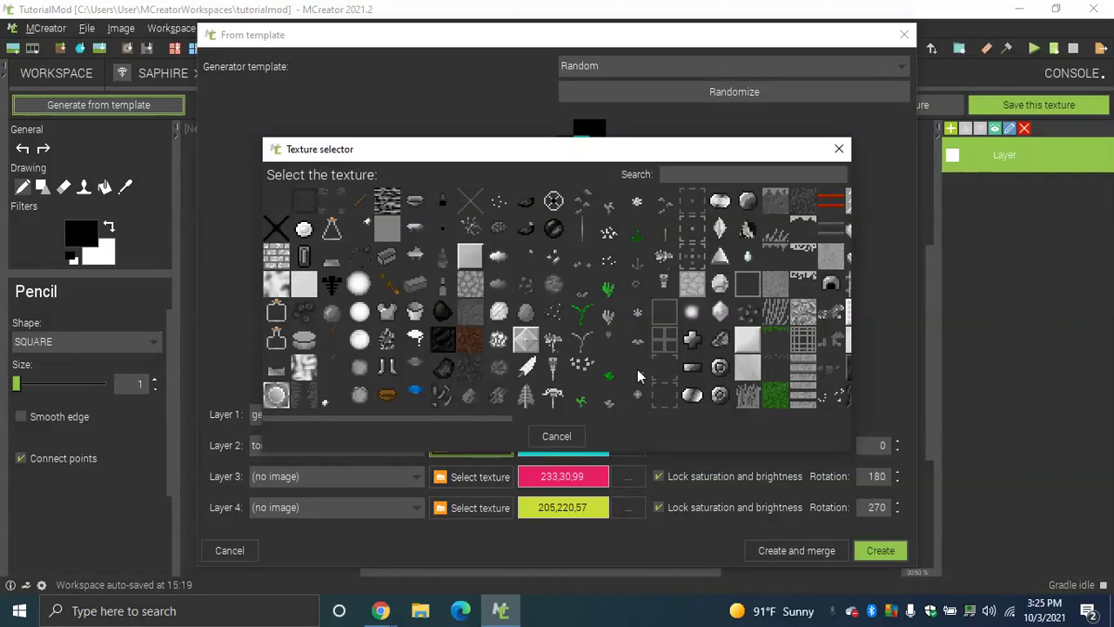
{"action": "left_click", "coordinate": [694, 340]}
Set layer 2's color to pure blue (0,0,255)
{"action": "left_click", "coordinate": [627, 445]}
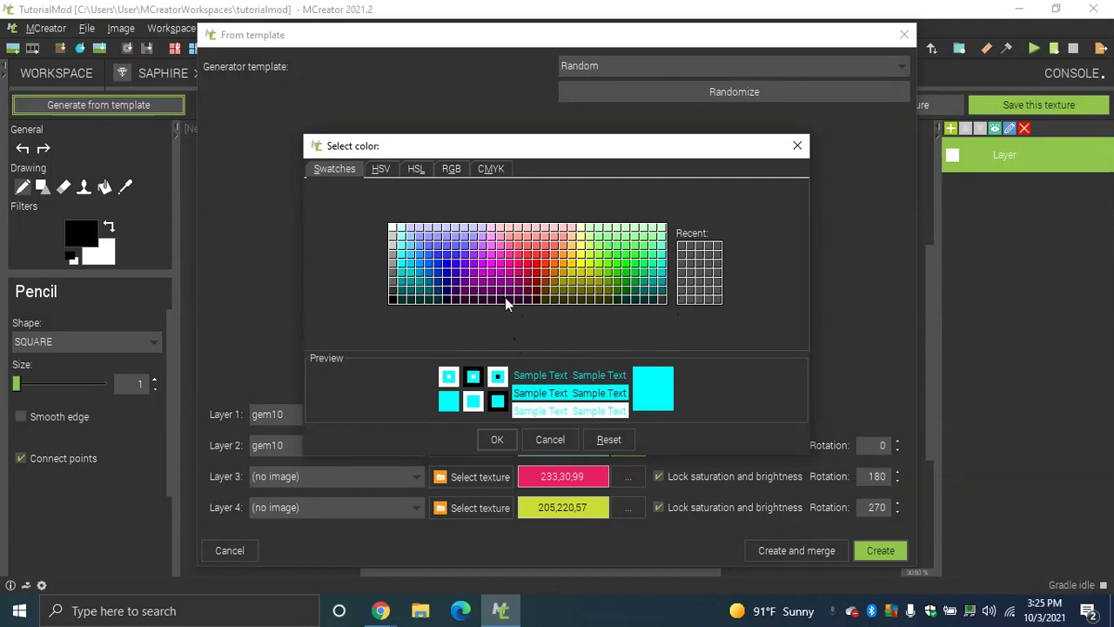
{"action": "left_click", "coordinate": [447, 264]}
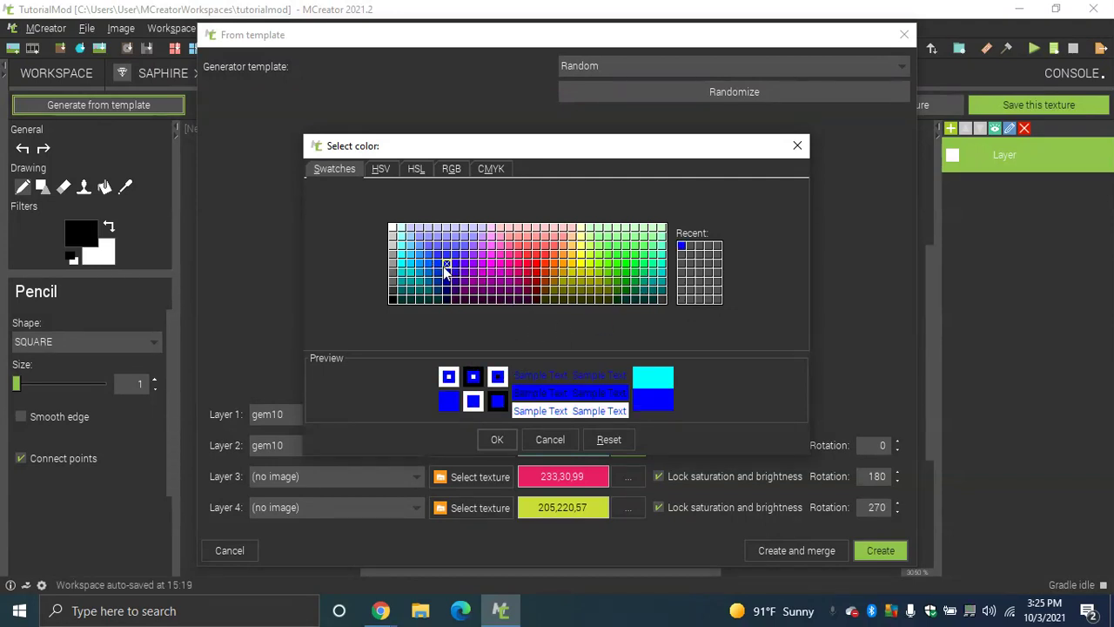
{"action": "left_click", "coordinate": [495, 439]}
Compare layer 2 with and without locked saturation and brightness, keep it locked, and create the gem as a merged layer
{"action": "left_click", "coordinate": [659, 445]}
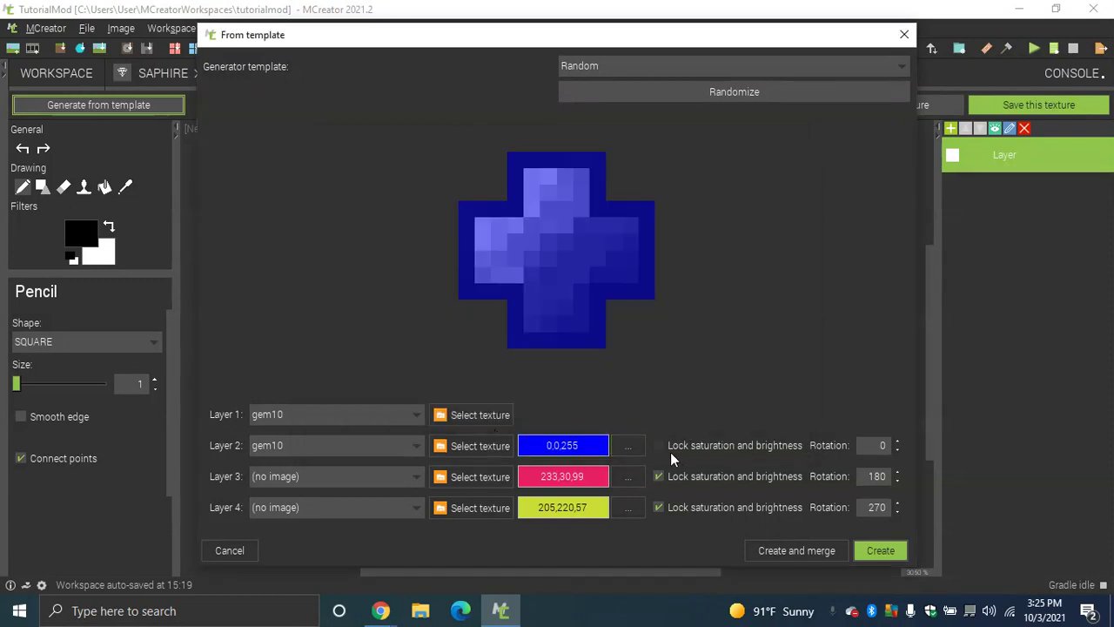
{"action": "left_click", "coordinate": [665, 445]}
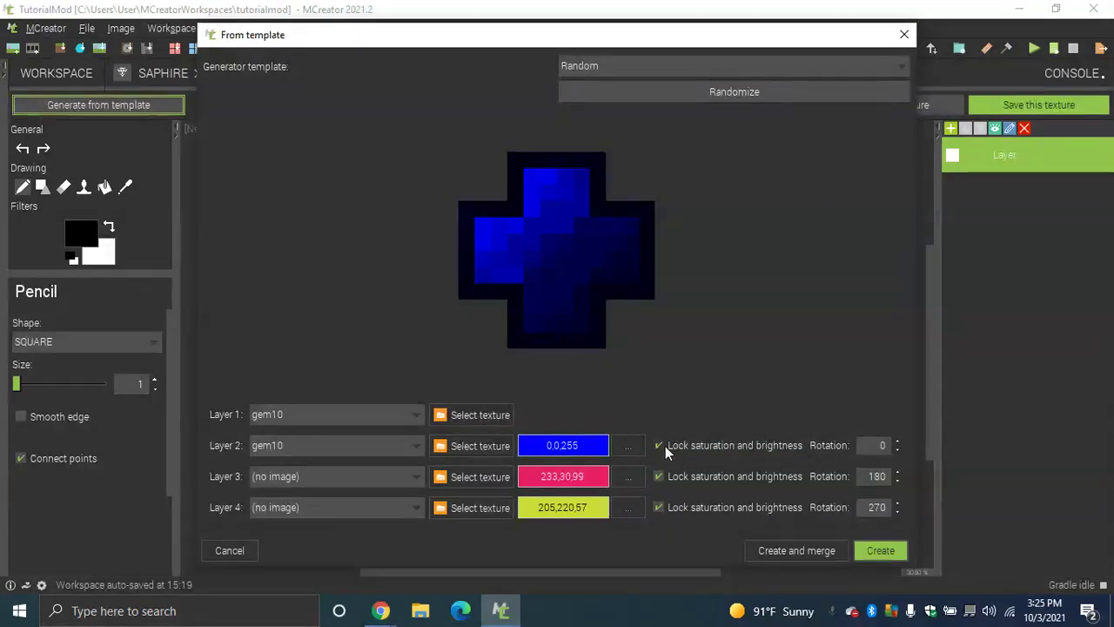
{"action": "left_click", "coordinate": [659, 444]}
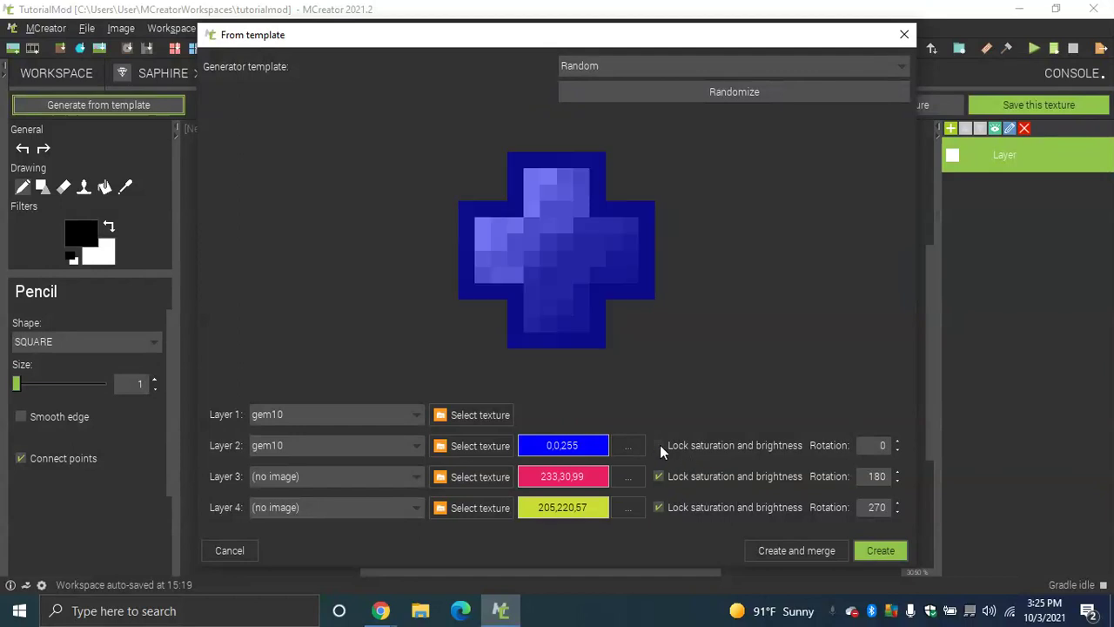
{"action": "left_click", "coordinate": [660, 445]}
{"action": "left_click", "coordinate": [659, 445]}
{"action": "left_click", "coordinate": [669, 453]}
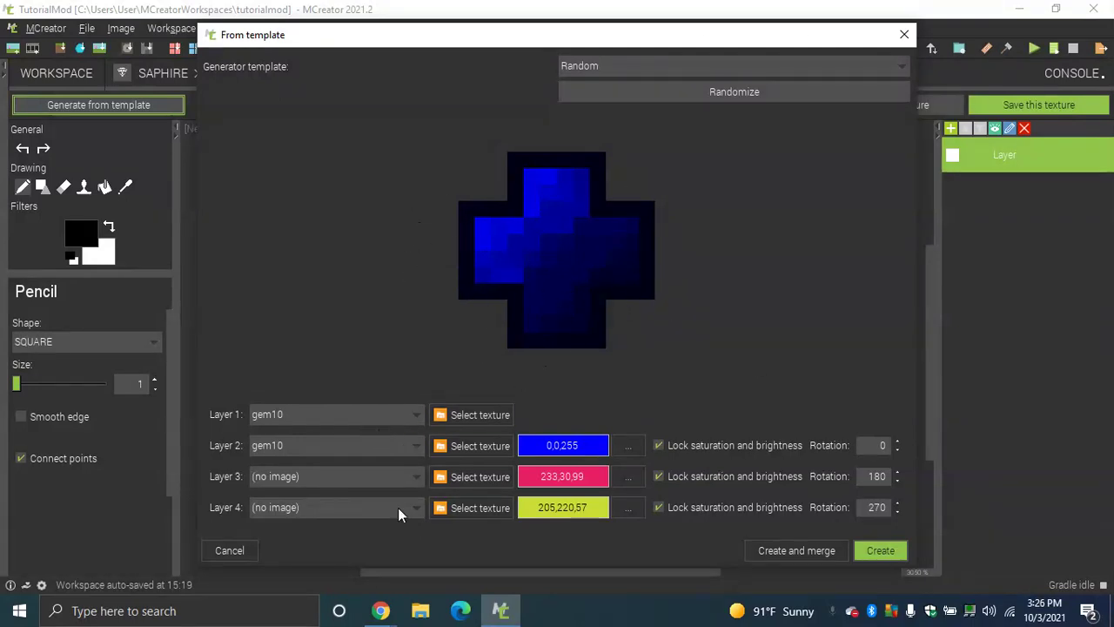
{"action": "left_click", "coordinate": [828, 555]}
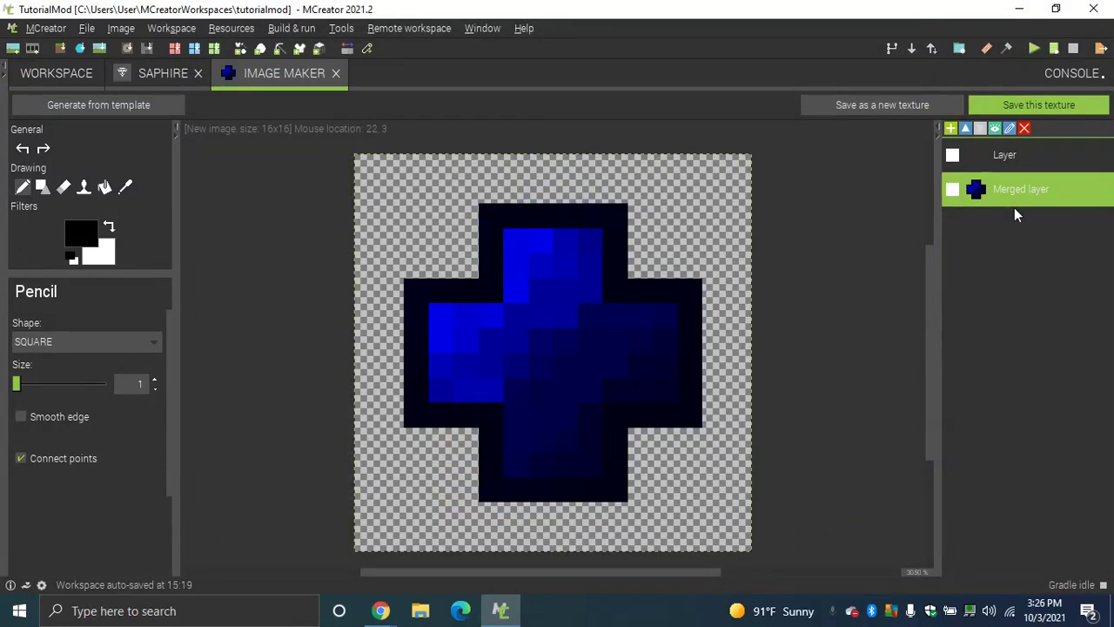
Save the gem image as a new item texture named saphire_texture and close the image editor
{"action": "left_click", "coordinate": [920, 108]}
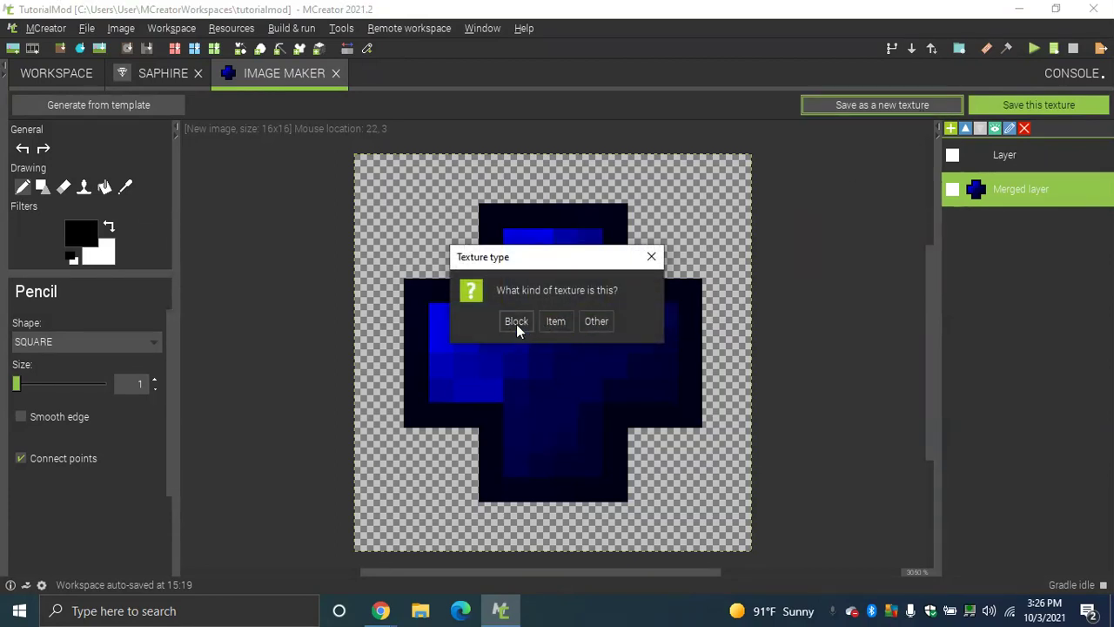
{"action": "left_click", "coordinate": [554, 321]}
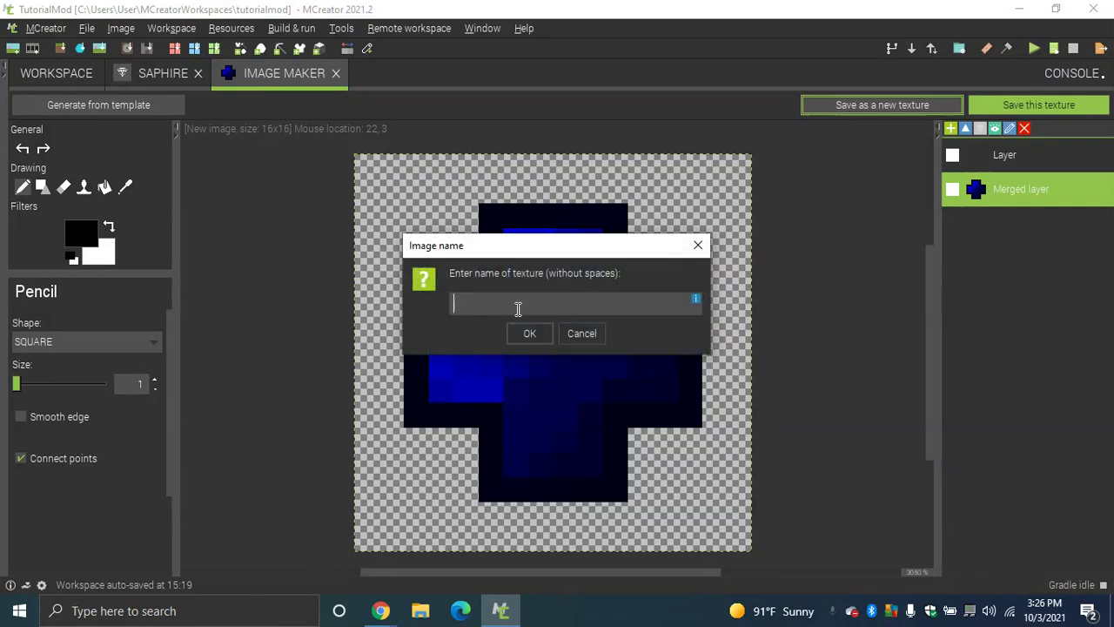
{"action": "type", "text": "Sa"}
{"action": "mouse_move", "coordinate": [697, 300]}
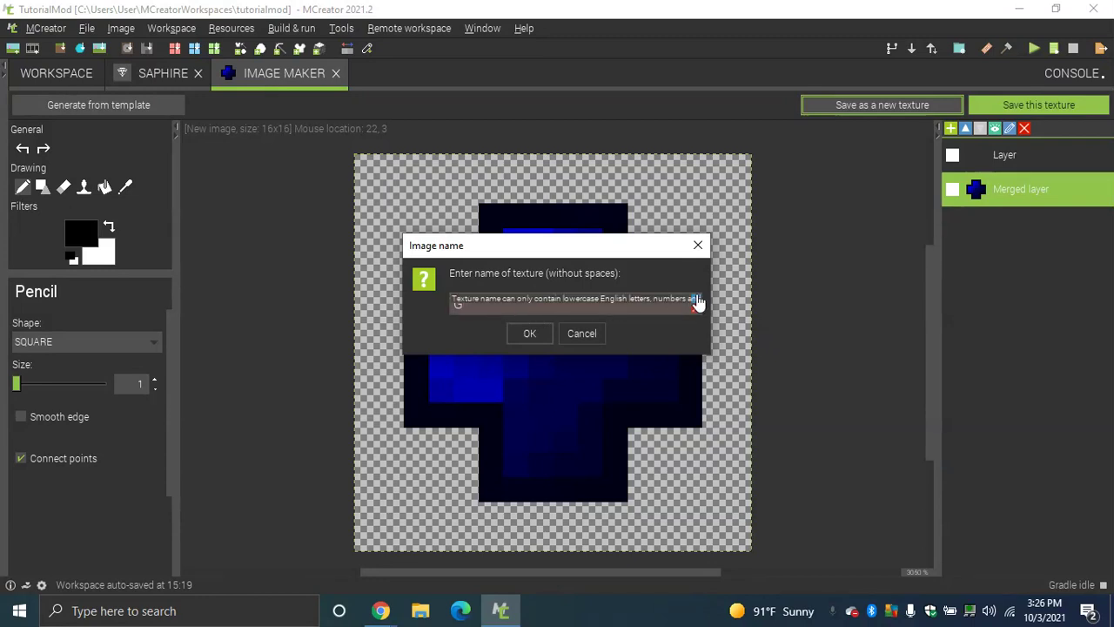
{"action": "key", "text": "BackSpace"}
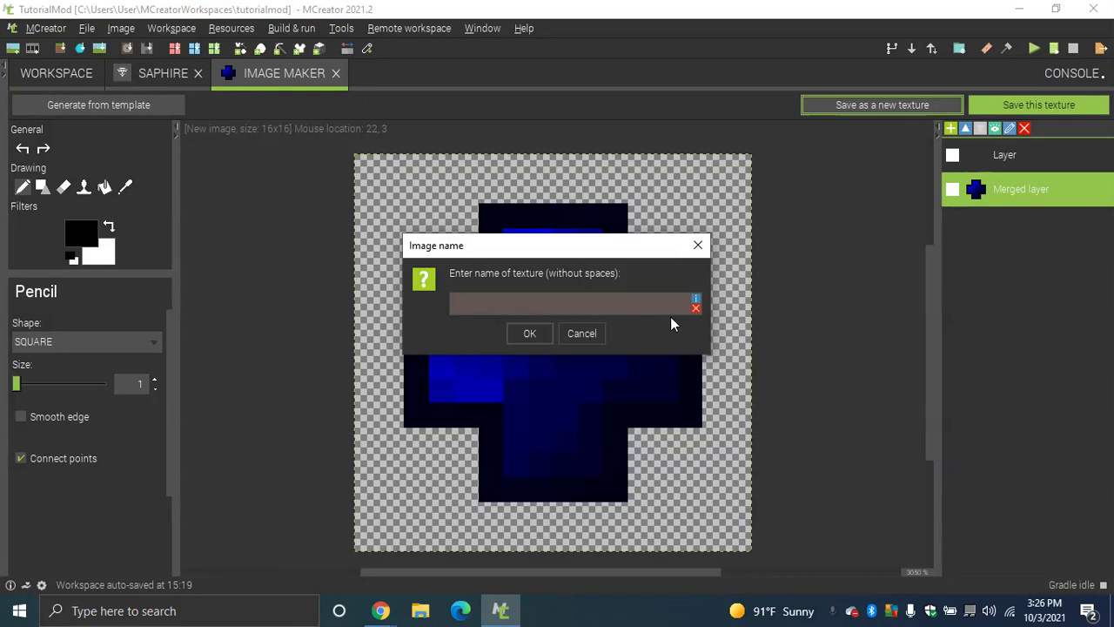
{"action": "type", "text": "s"}
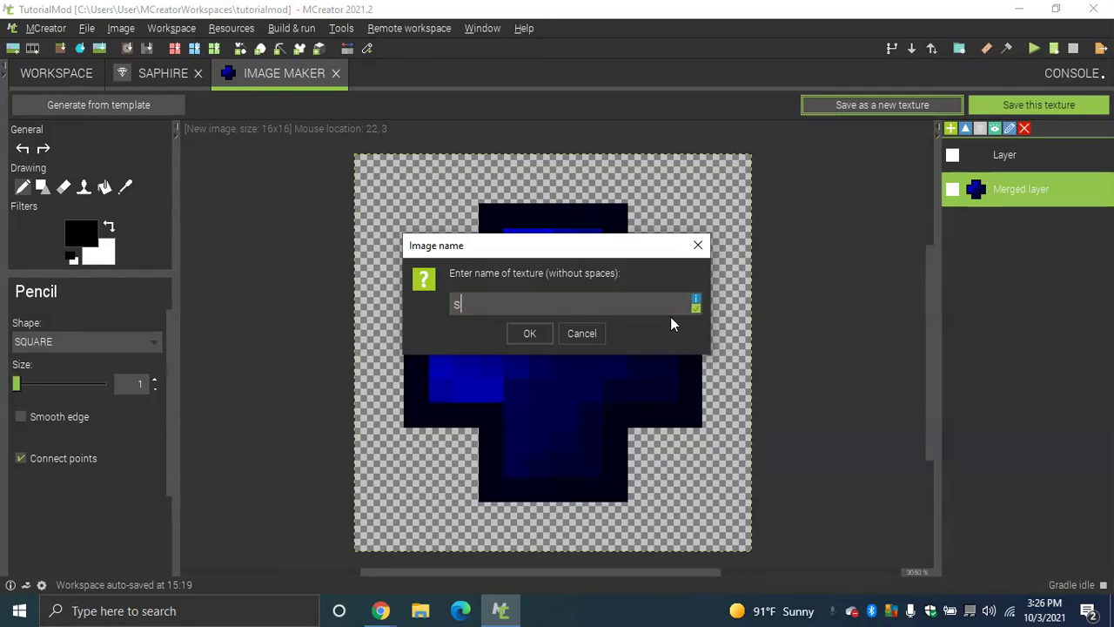
{"action": "type", "text": "aphire_t"}
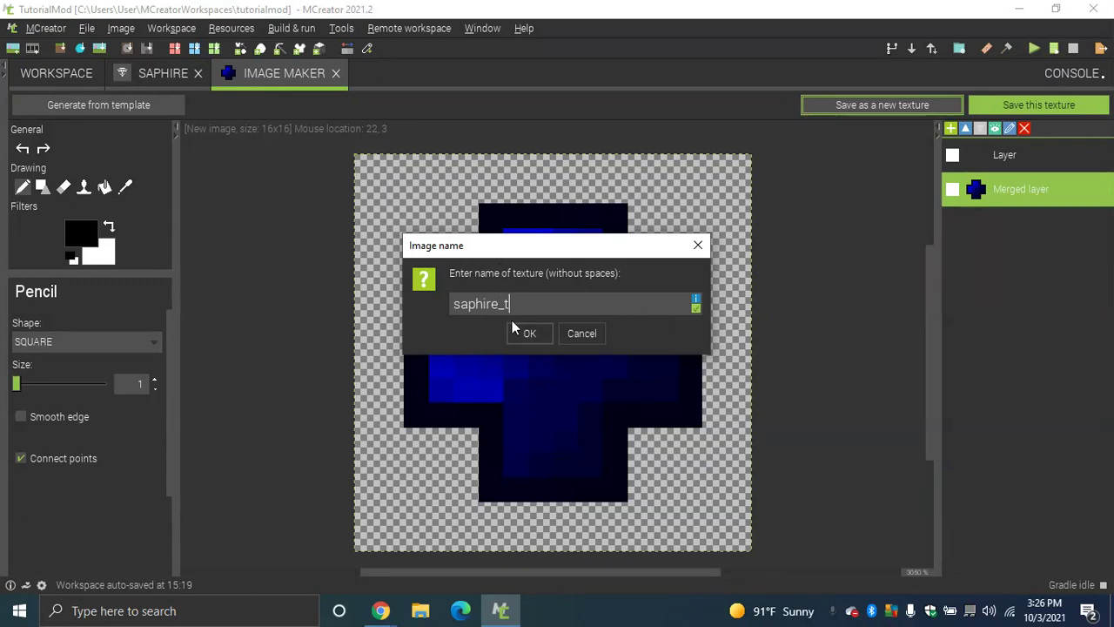
{"action": "type", "text": "exture"}
{"action": "left_click", "coordinate": [529, 333]}
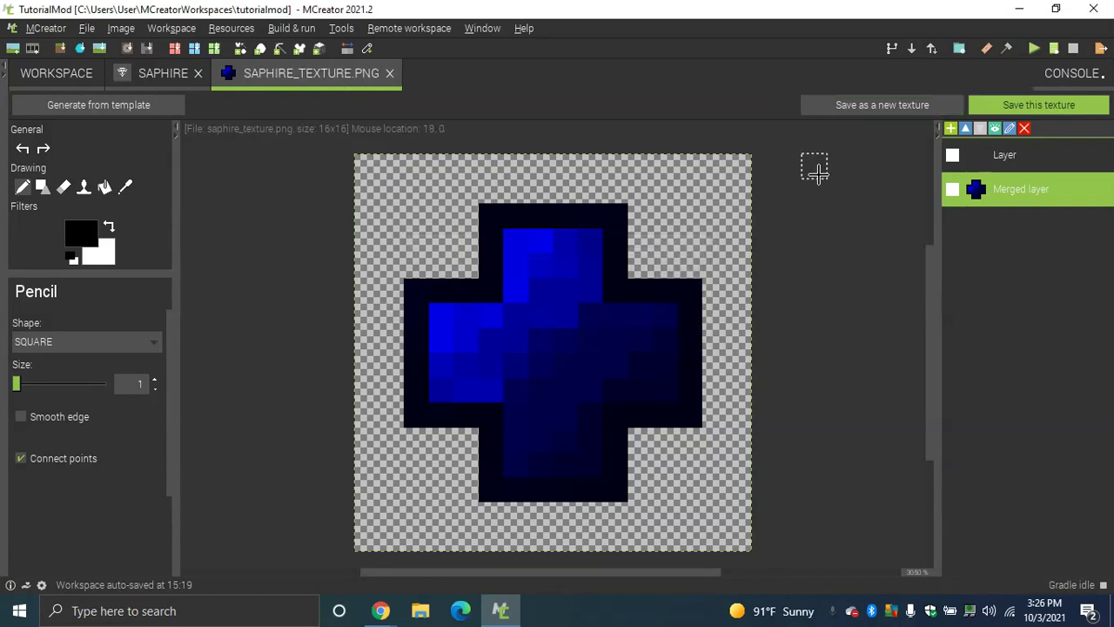
{"action": "left_click", "coordinate": [1025, 106]}
{"action": "left_click", "coordinate": [390, 74]}
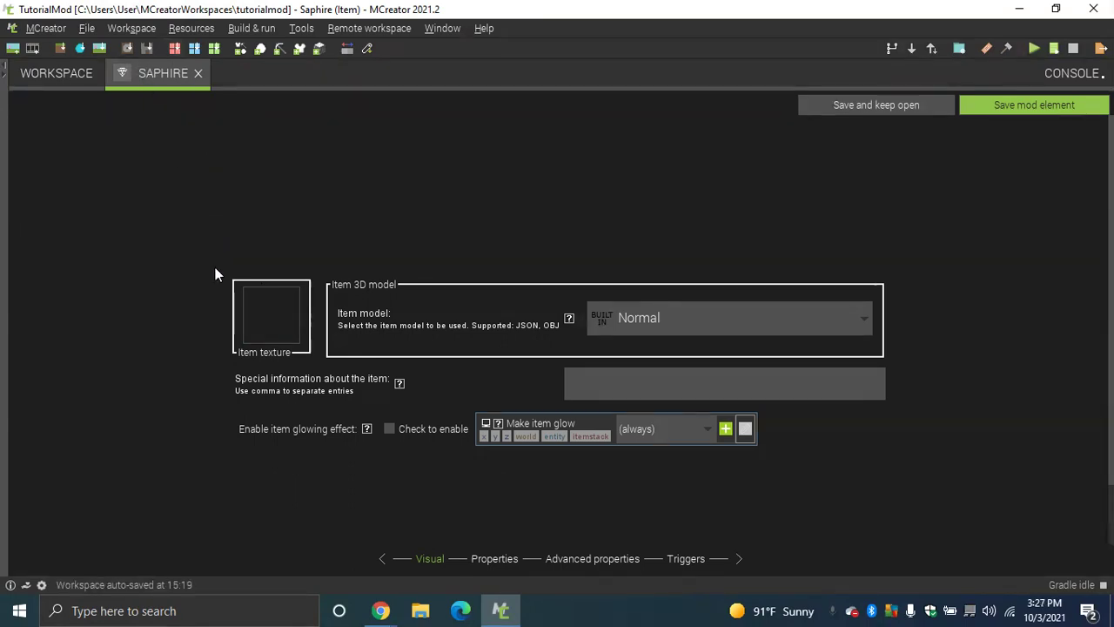
{"action": "left_click", "coordinate": [75, 75]}
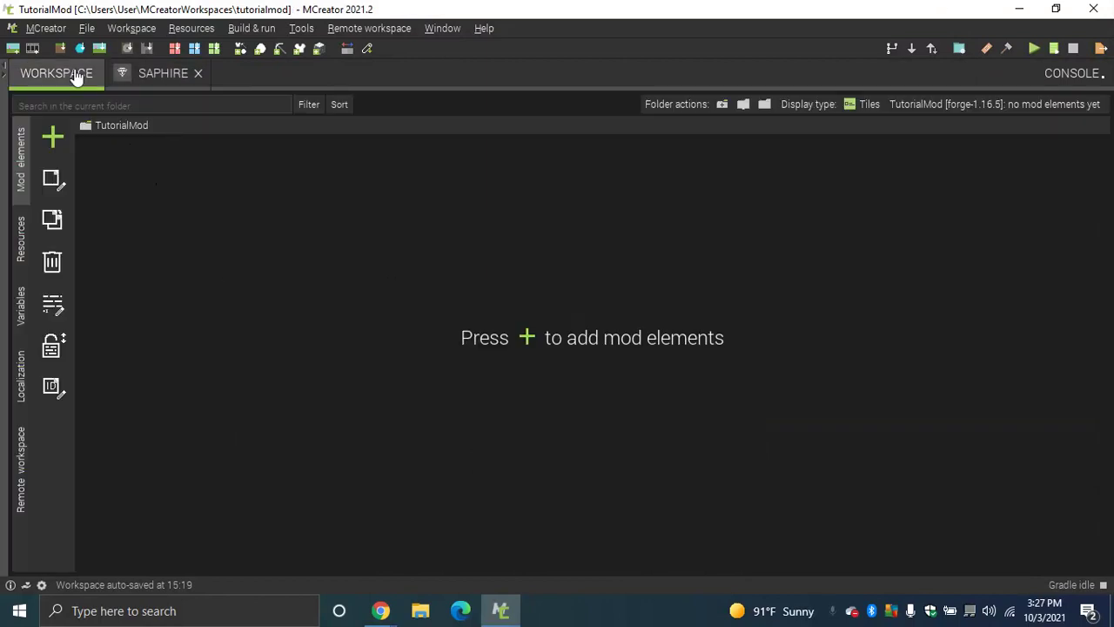
{"action": "left_click", "coordinate": [59, 145]}
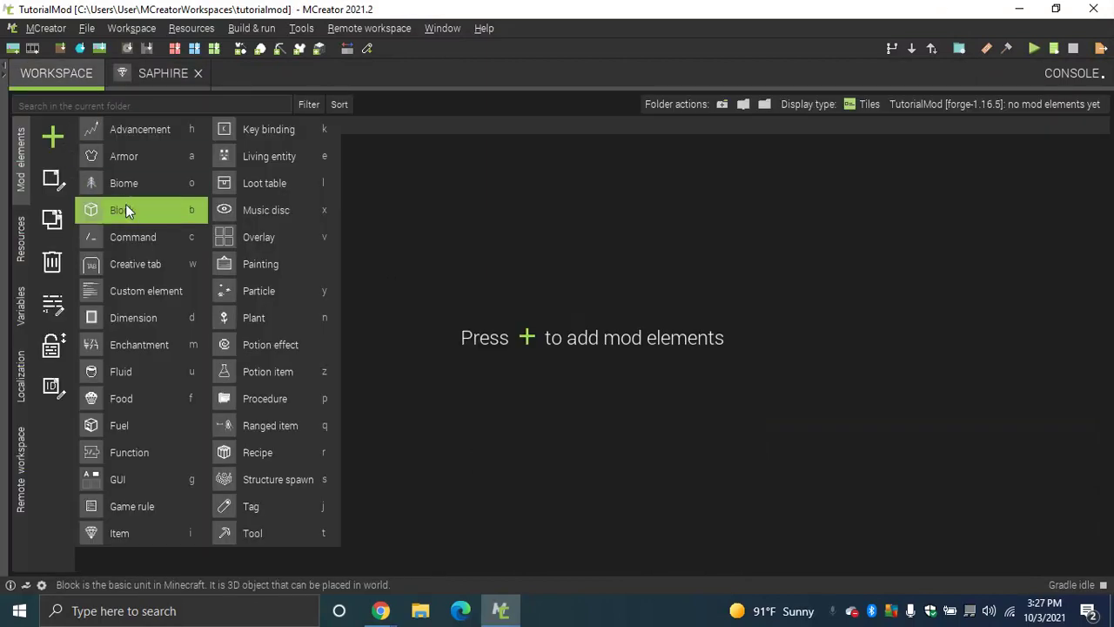
{"action": "left_click", "coordinate": [150, 533]}
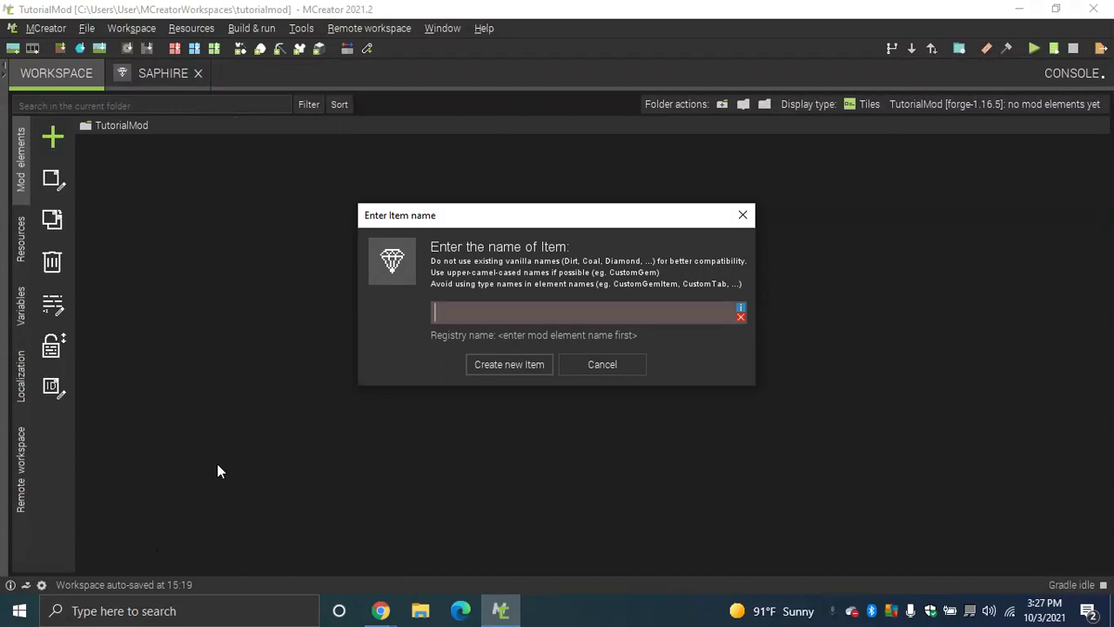
{"action": "type", "text": "Saphire"}
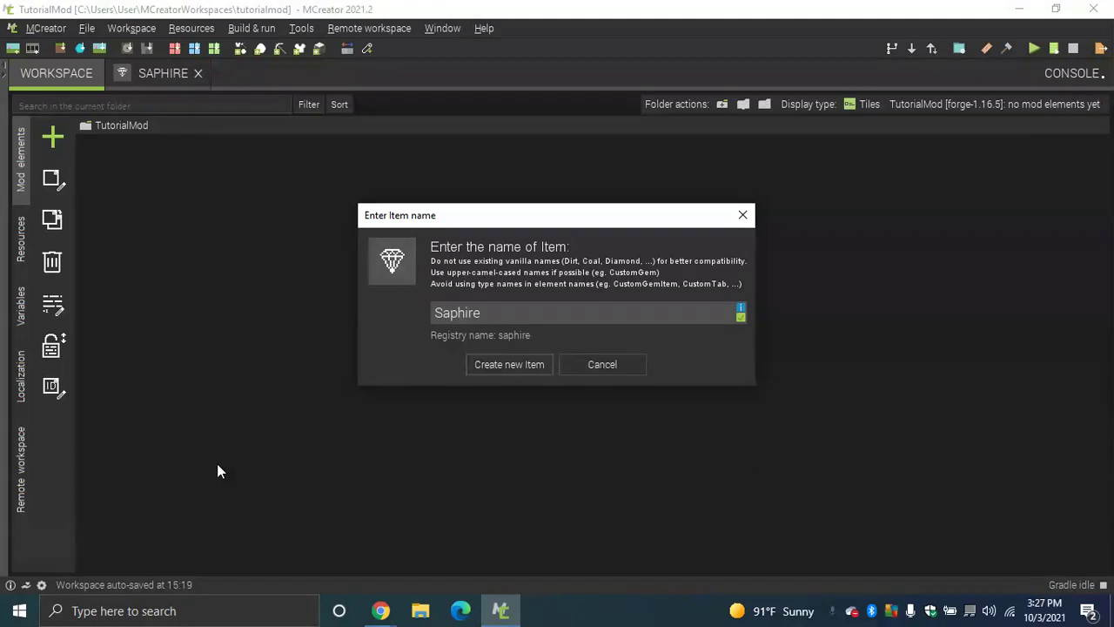
{"action": "type", "text": "Dust"}
{"action": "key", "text": "BackSpace"}
{"action": "key", "text": "BackSpace"}
{"action": "key", "text": "BackSpace"}
{"action": "key", "text": "BackSpace"}
{"action": "type", "text": "_dust"}
{"action": "key", "text": "BackSpace"}
{"action": "key", "text": "BackSpace"}
{"action": "key", "text": "BackSpace"}
{"action": "key", "text": "BackSpace"}
{"action": "key", "text": "BackSpace"}
{"action": "key", "text": "BackSpace"}
{"action": "key", "text": "BackSpace"}
{"action": "key", "text": "BackSpace"}
{"action": "key", "text": "BackSpace"}
{"action": "key", "text": "BackSpace"}
{"action": "key", "text": "BackSpace"}
{"action": "key", "text": "BackSpace"}
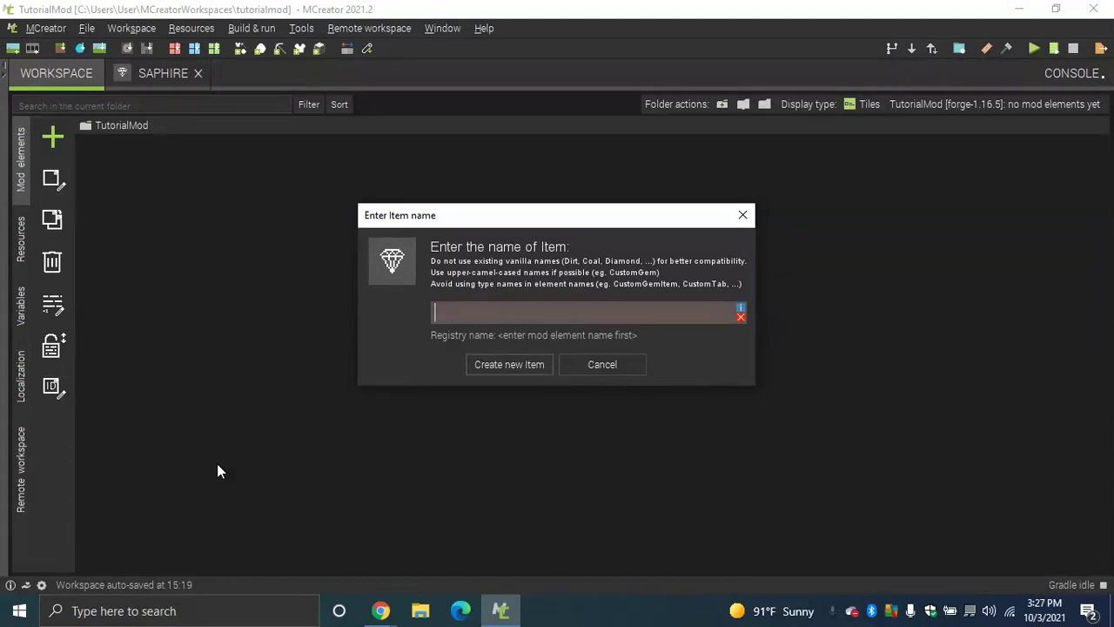
{"action": "left_click", "coordinate": [627, 359]}
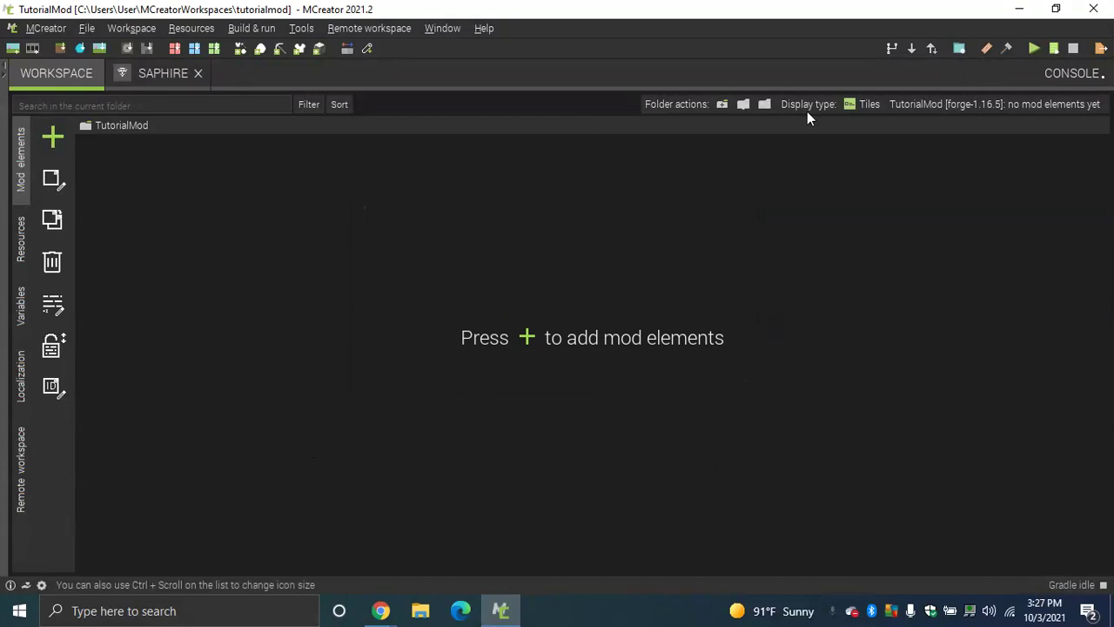
Return to the Saphire item and assign the blue gem texture as its item texture
{"action": "left_click", "coordinate": [175, 76]}
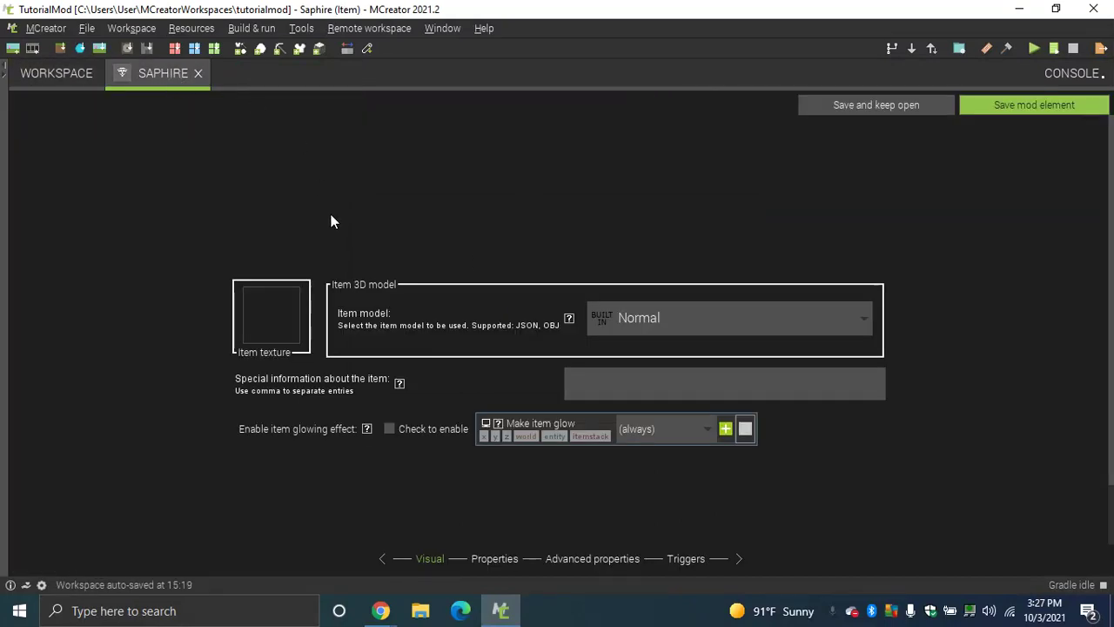
{"action": "left_click", "coordinate": [296, 314]}
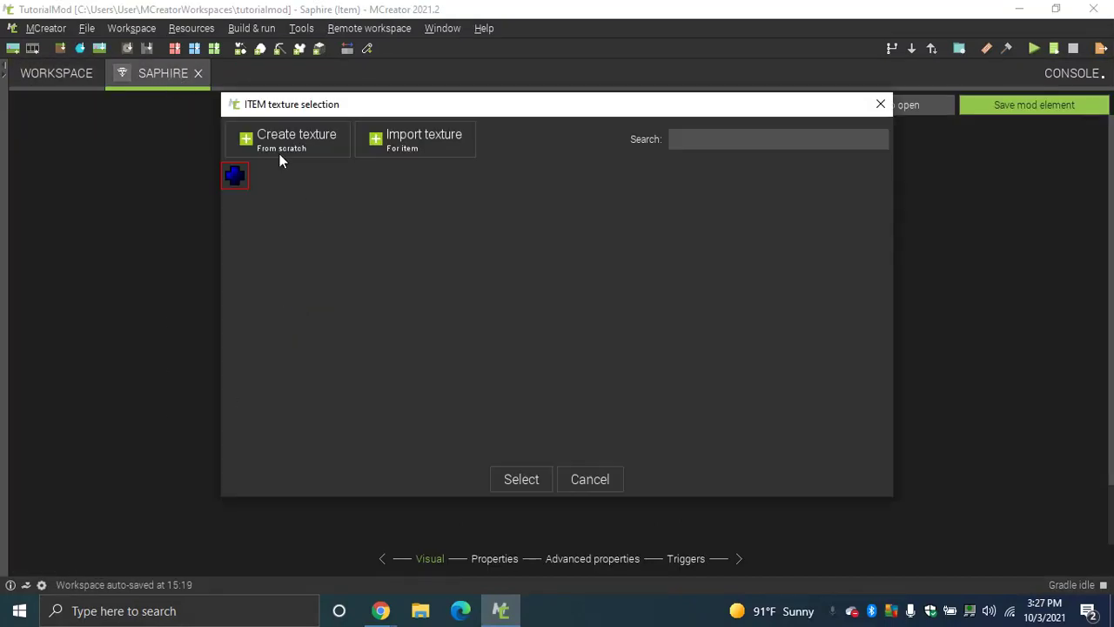
{"action": "left_click", "coordinate": [523, 488]}
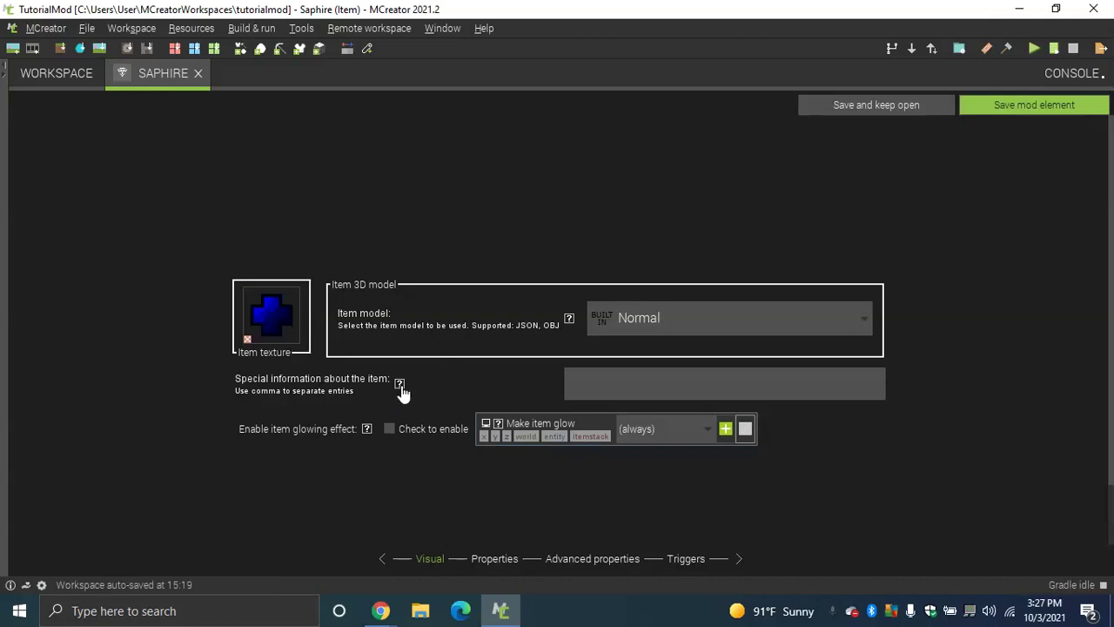
Read the help for the item's special information setting
{"action": "left_click", "coordinate": [401, 386]}
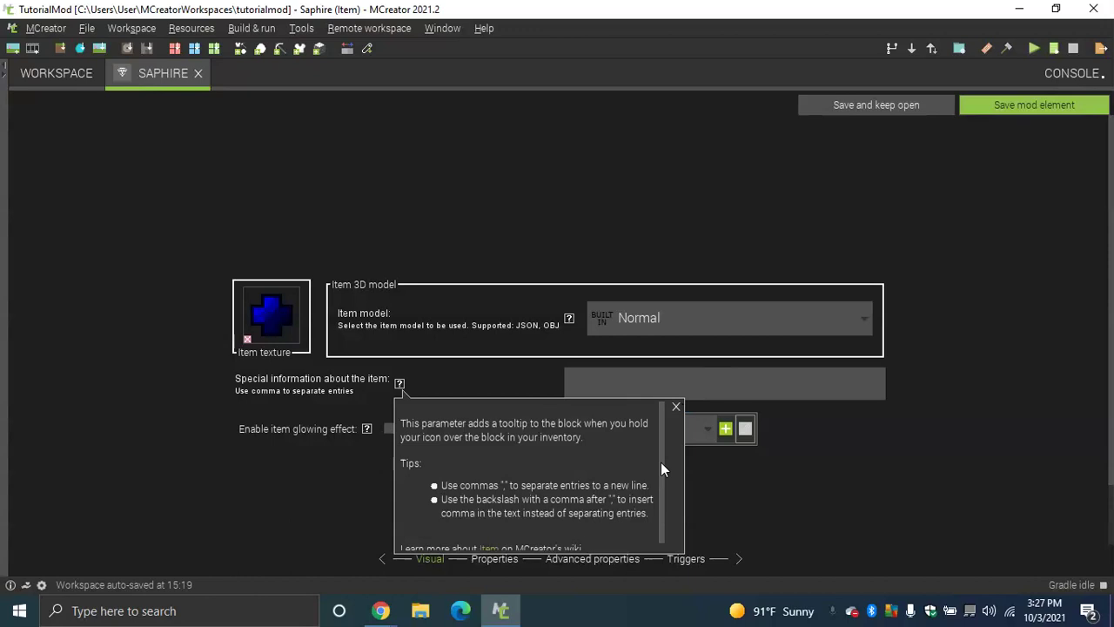
{"action": "left_click", "coordinate": [676, 408]}
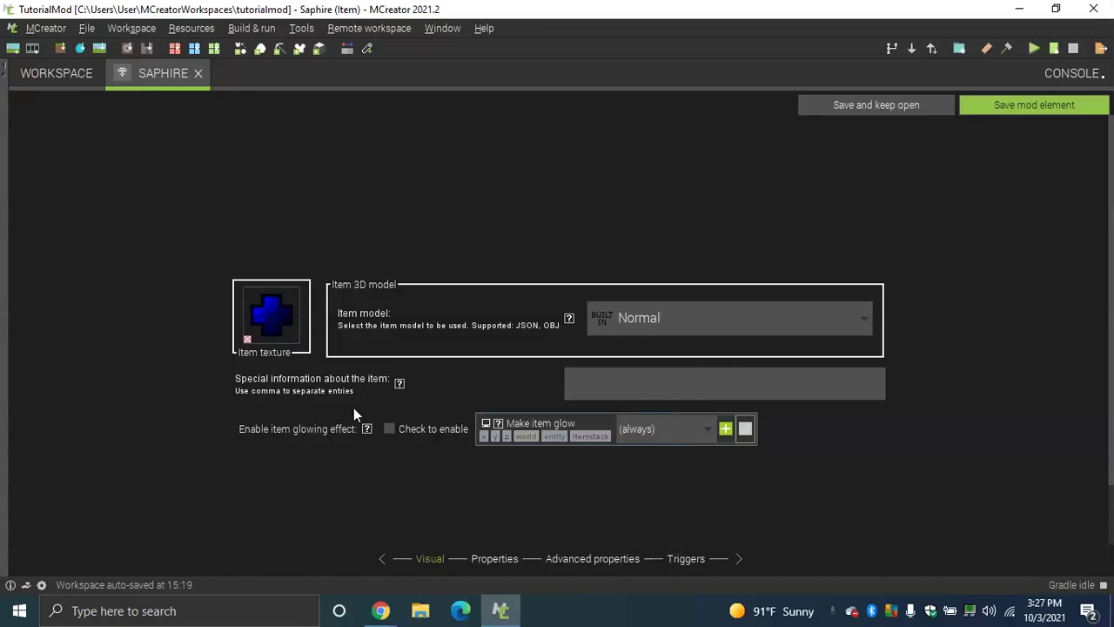
{"action": "left_click", "coordinate": [398, 385]}
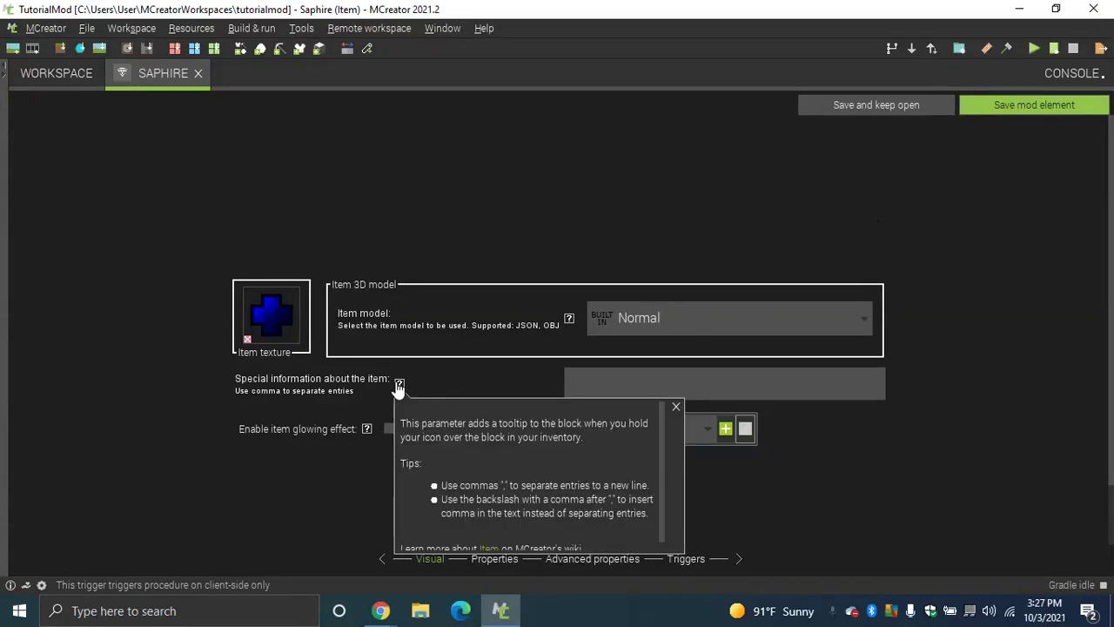
{"action": "left_click", "coordinate": [674, 406]}
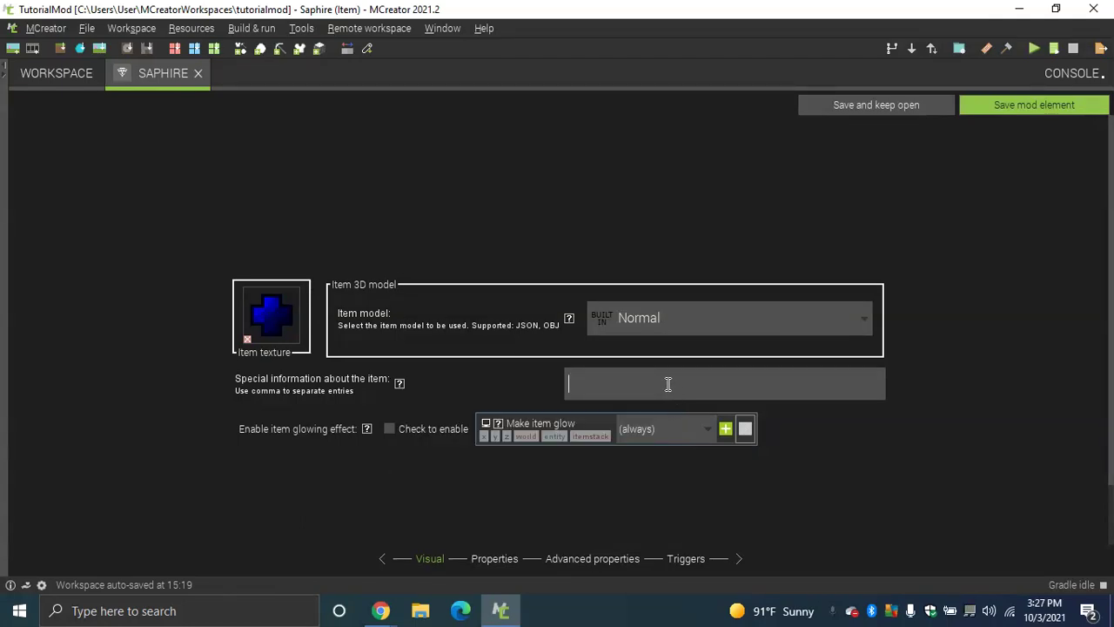
{"action": "type", "text": "It'sn"}
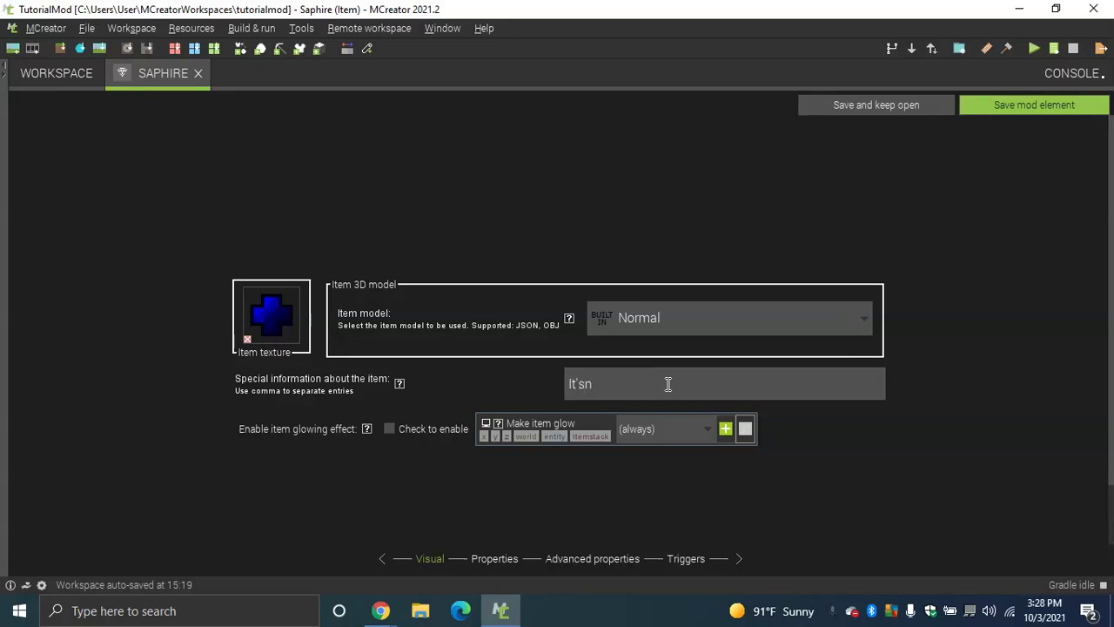
{"action": "key", "text": "BackSpace"}
{"action": "type", "text": "a"}
{"action": "type", "text": " saphire"}
{"action": "key", "text": "BackSpace"}
{"action": "key", "text": "BackSpace"}
{"action": "key", "text": "BackSpace"}
{"action": "key", "text": "BackSpace"}
{"action": "key", "text": "BackSpace"}
{"action": "key", "text": "BackSpace"}
{"action": "key", "text": "BackSpace"}
{"action": "key", "text": "BackSpace"}
{"action": "key", "text": "BackSpace"}
{"action": "key", "text": "BackSpace"}
{"action": "key", "text": "BackSpace"}
{"action": "key", "text": "BackSpace"}
{"action": "key", "text": "BackSpace"}
{"action": "key", "text": "BackSpace"}
{"action": "key", "text": "BackSpace"}
Go to the item's general properties and choose MISC as its creative inventory tab
{"action": "left_click", "coordinate": [512, 559]}
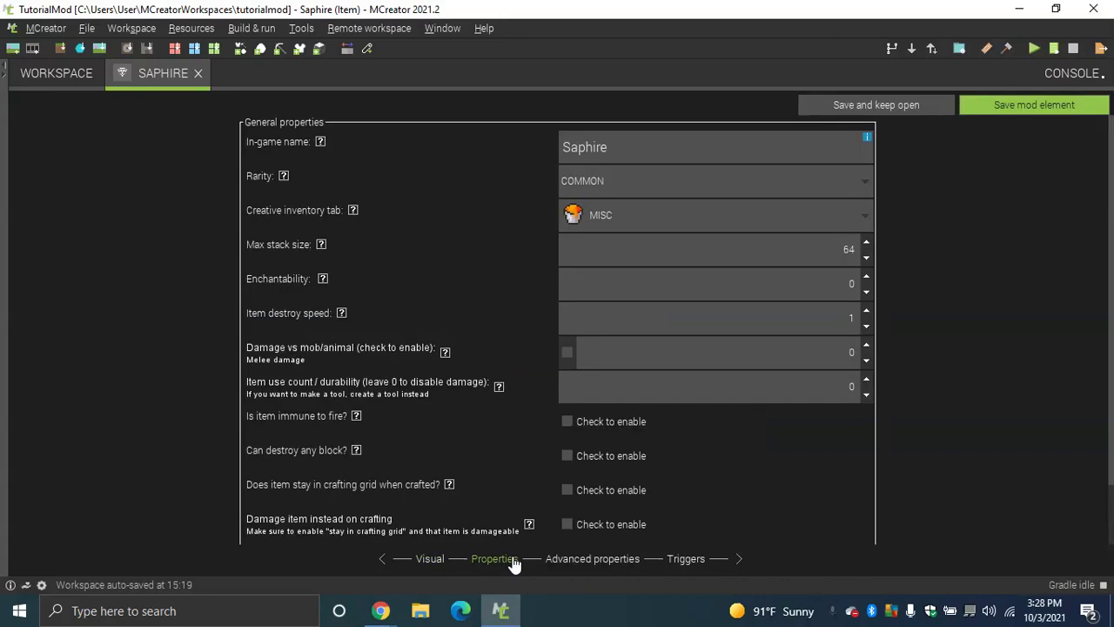
{"action": "left_click", "coordinate": [644, 209]}
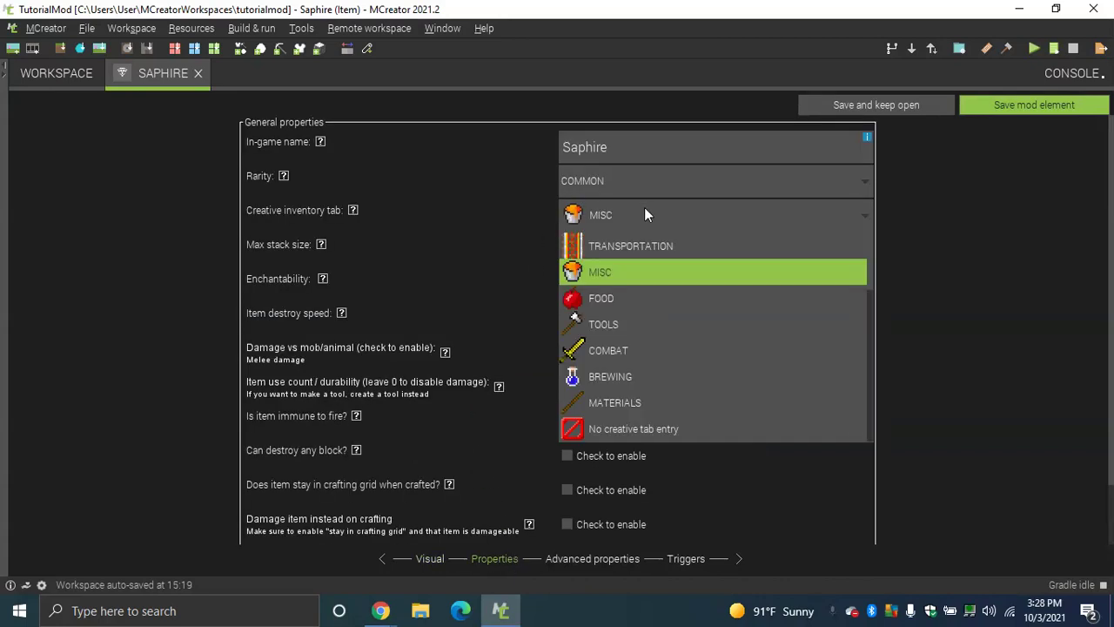
{"action": "left_click_drag", "start_coordinate": [870, 321], "coordinate": [868, 368]}
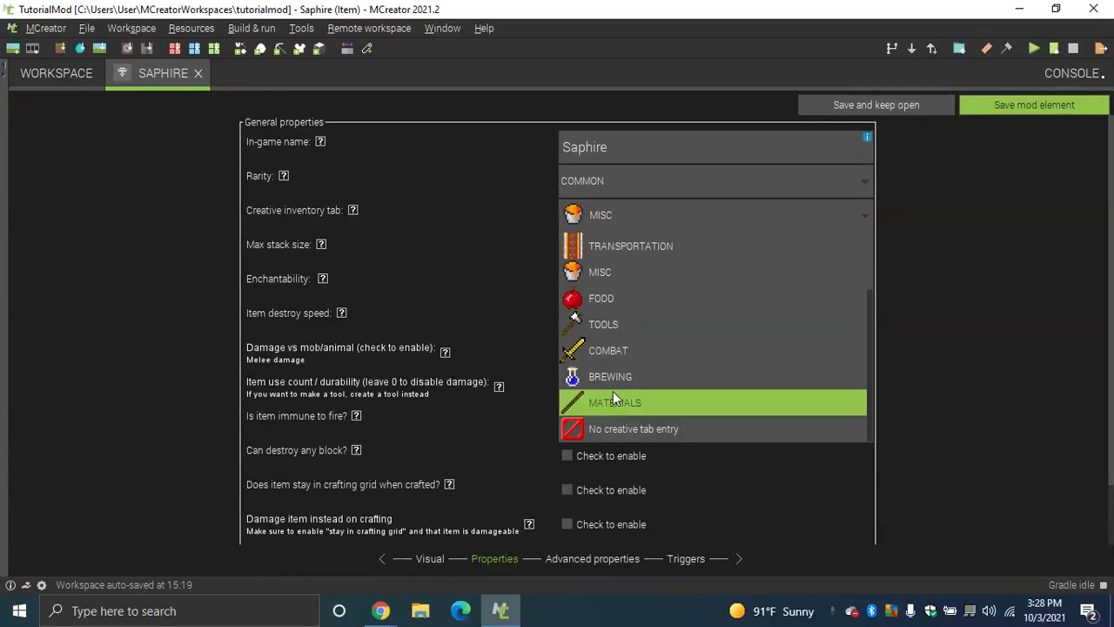
{"action": "left_click", "coordinate": [615, 280]}
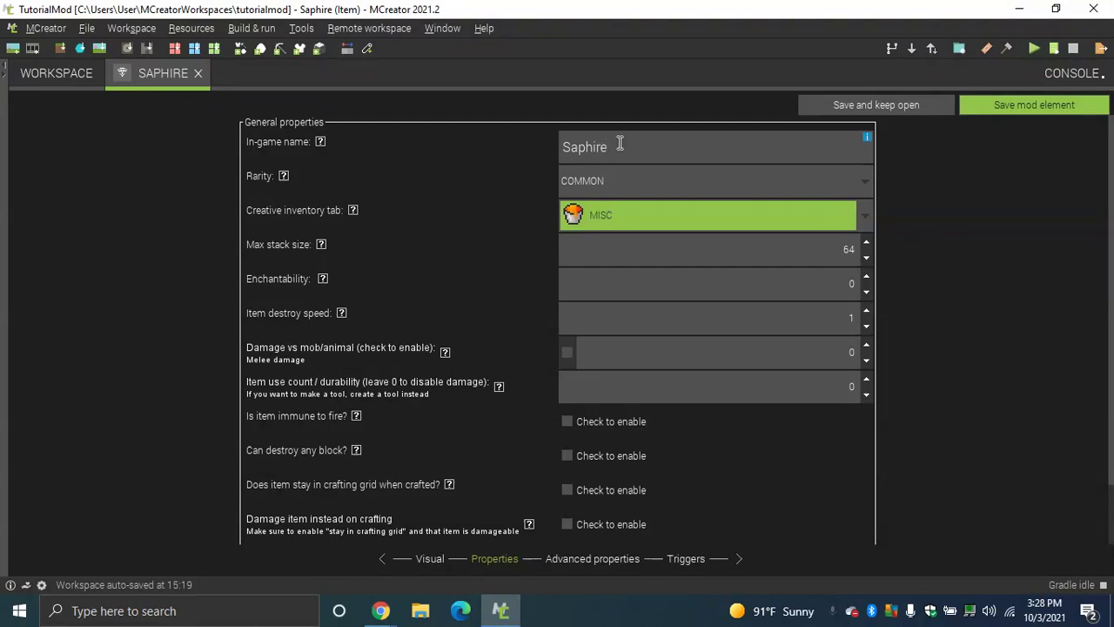
Examine the rarity choices and the help on rarity, item destroy speed and damage vs mob/animal
{"action": "mouse_move", "coordinate": [863, 145]}
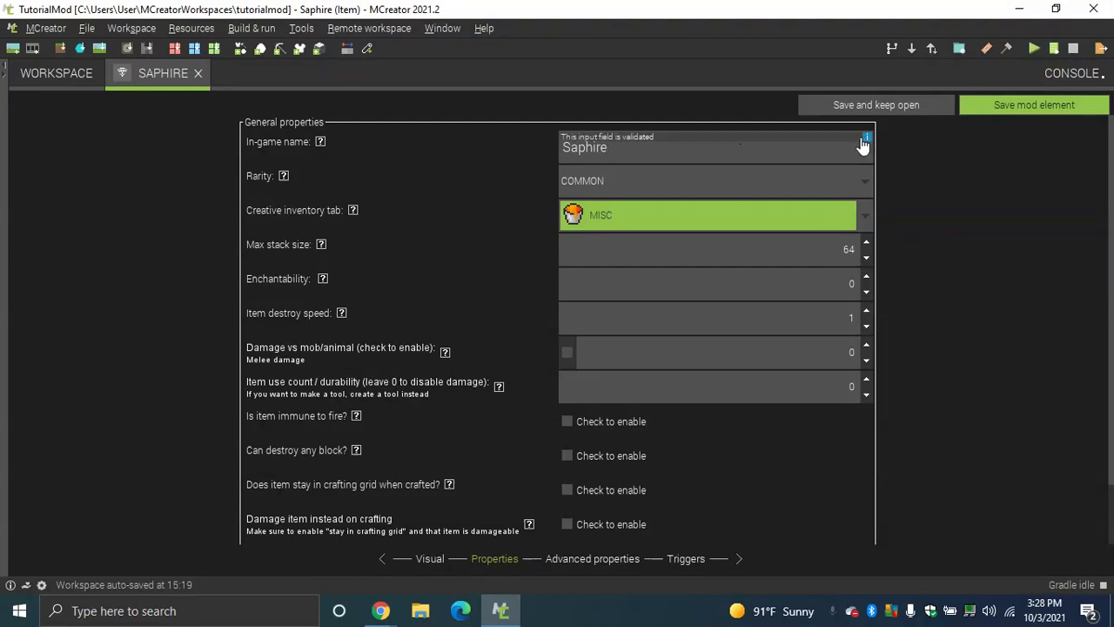
{"action": "left_click", "coordinate": [680, 187]}
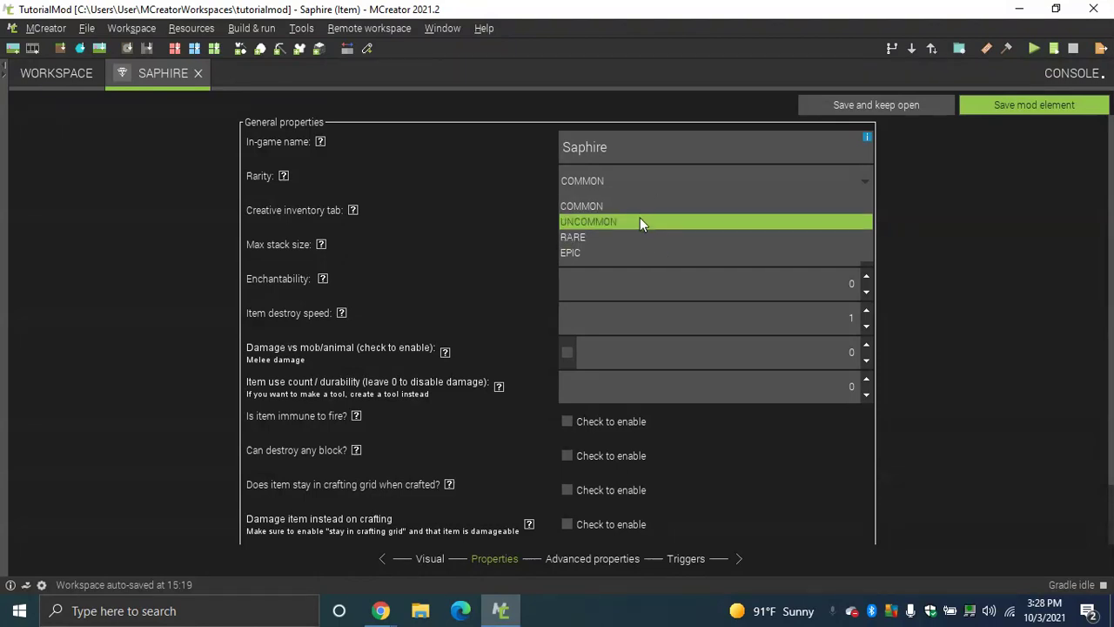
{"action": "left_click", "coordinate": [476, 224]}
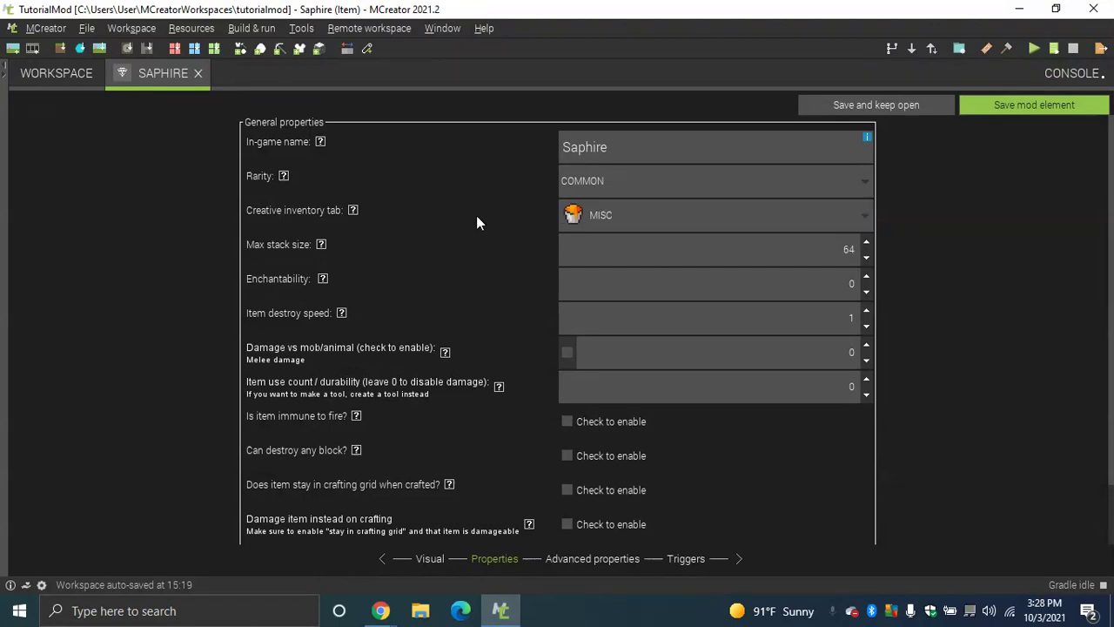
{"action": "mouse_move", "coordinate": [284, 180]}
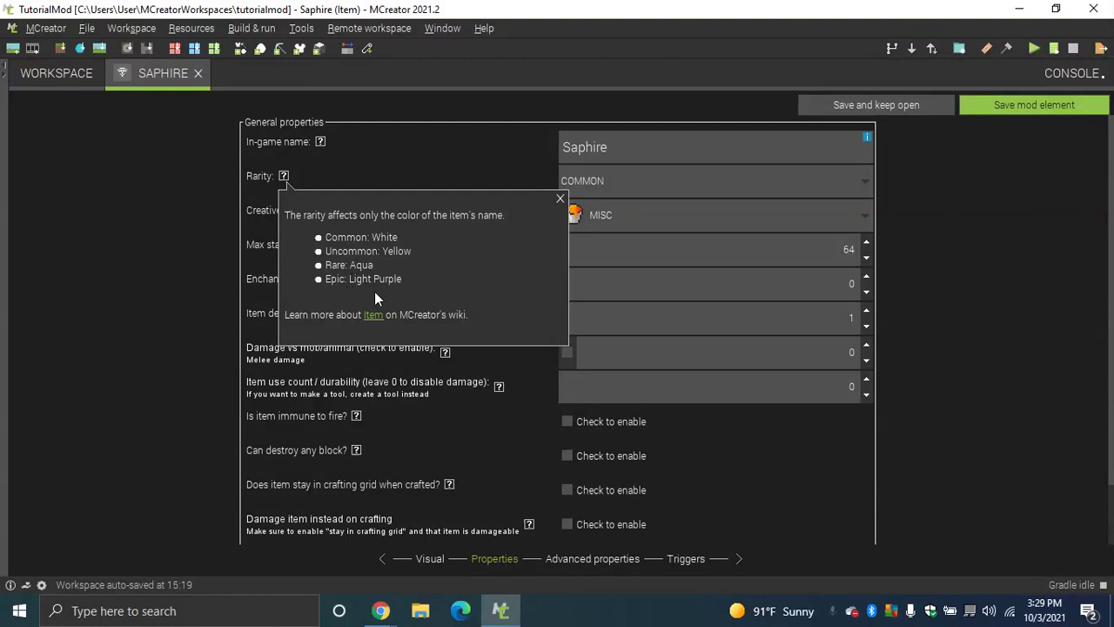
{"action": "left_click", "coordinate": [559, 198]}
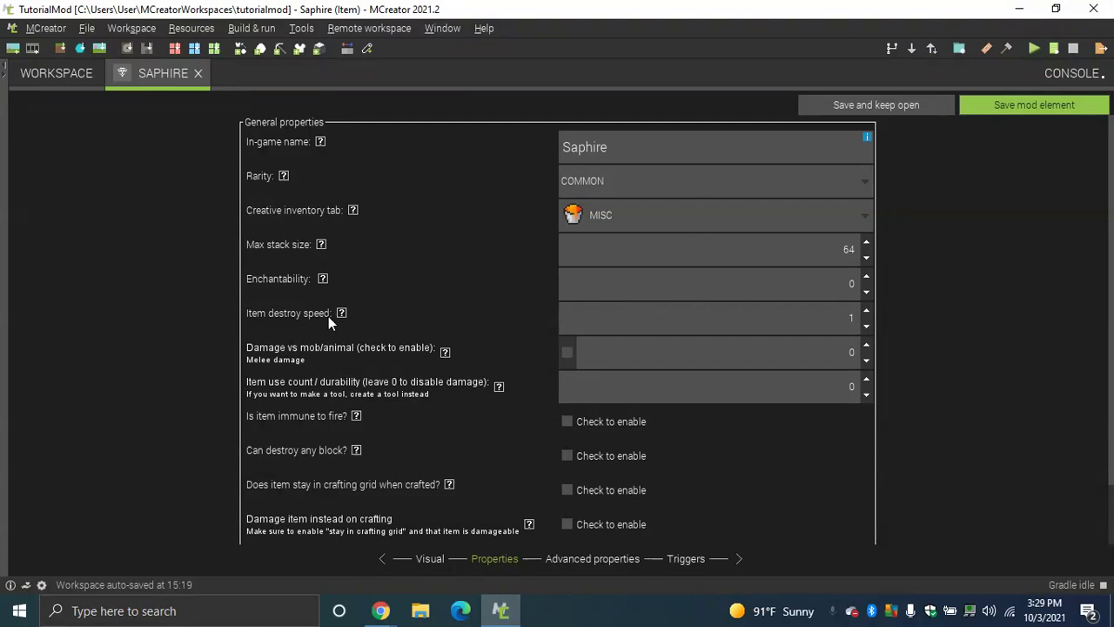
{"action": "mouse_move", "coordinate": [342, 317]}
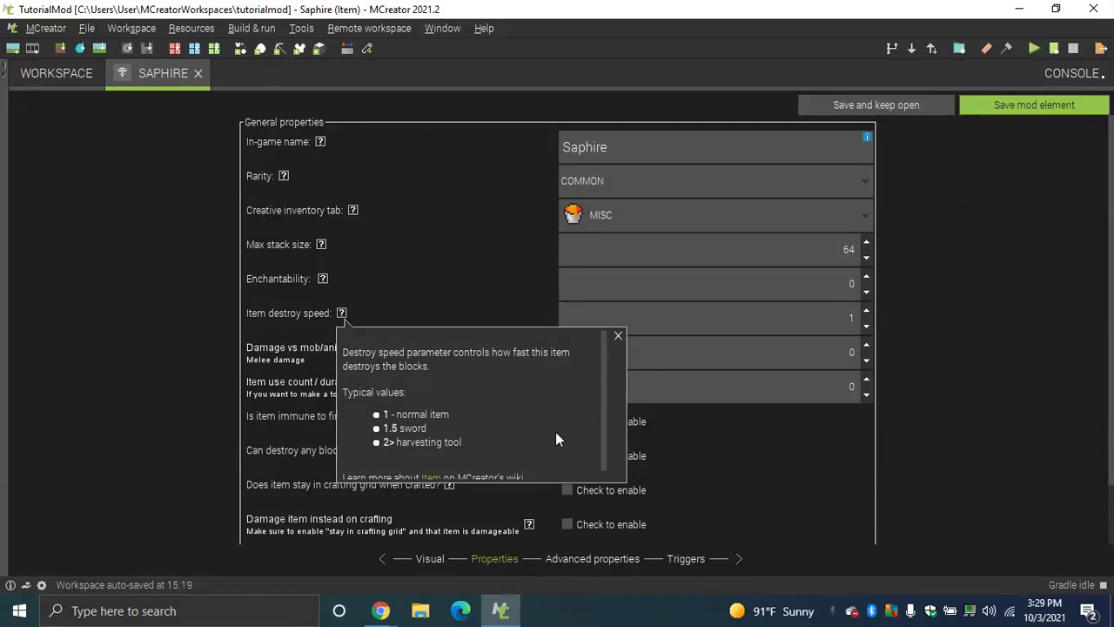
{"action": "left_click", "coordinate": [618, 337]}
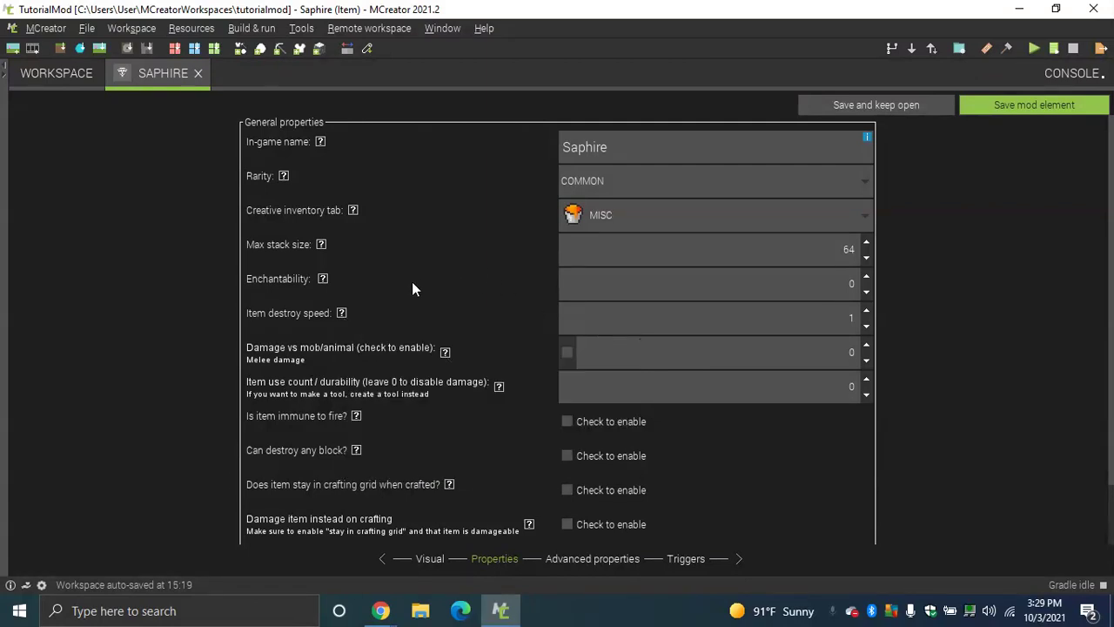
{"action": "left_click", "coordinate": [443, 353]}
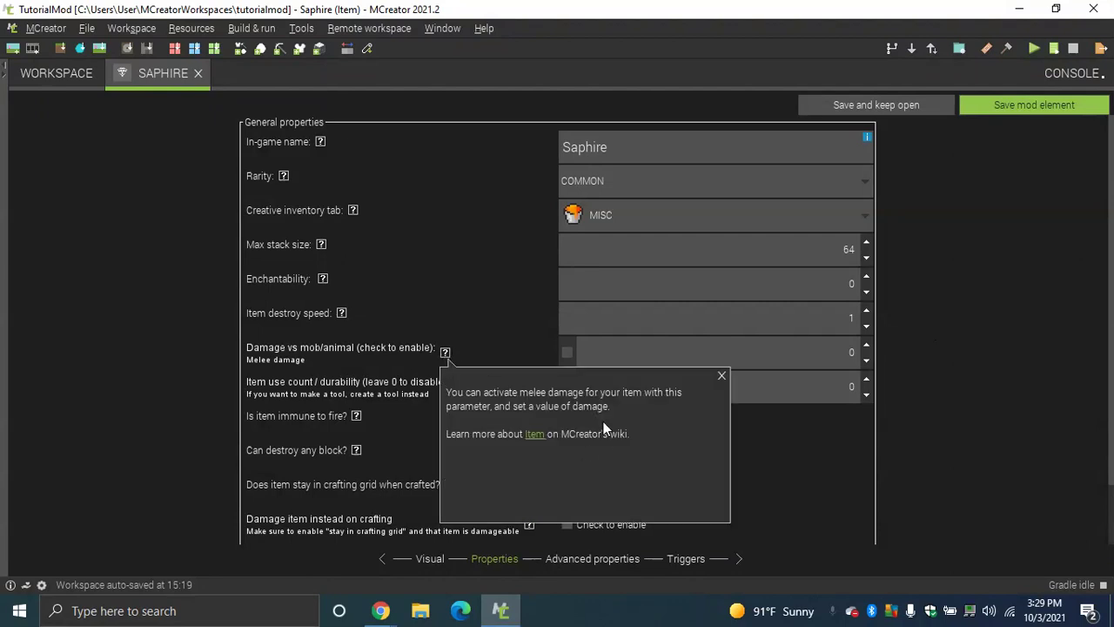
{"action": "left_click", "coordinate": [722, 376]}
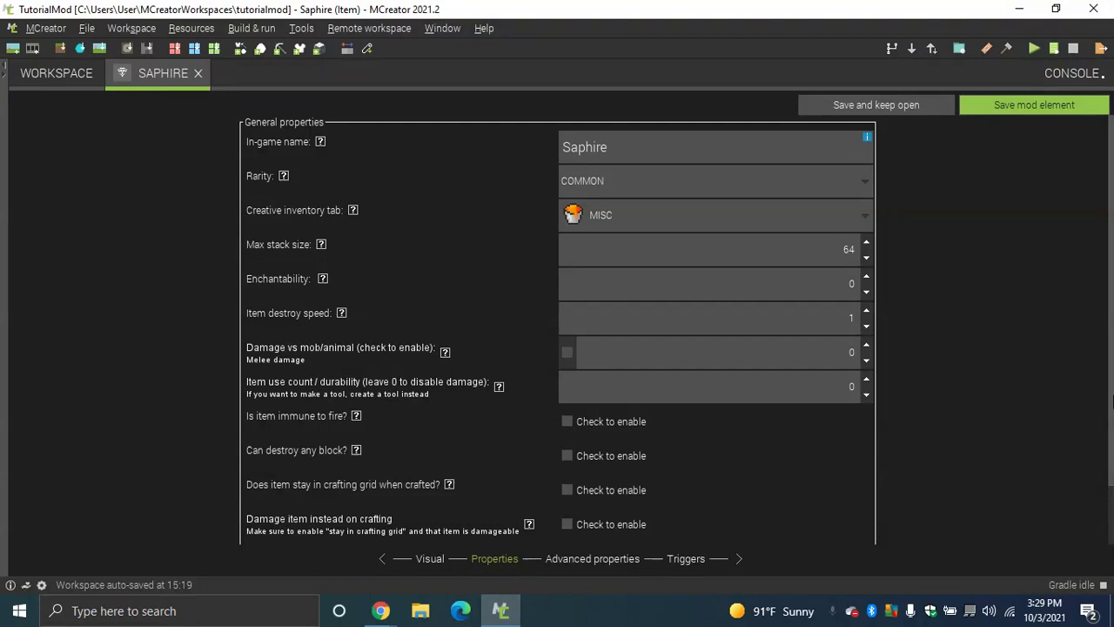
Read the help on fire immunity, destroying any block, staying in the crafting grid, and damaging the item on crafting
{"action": "scroll", "coordinate": [1112, 400], "scroll_direction": "down", "scroll_amount": 2}
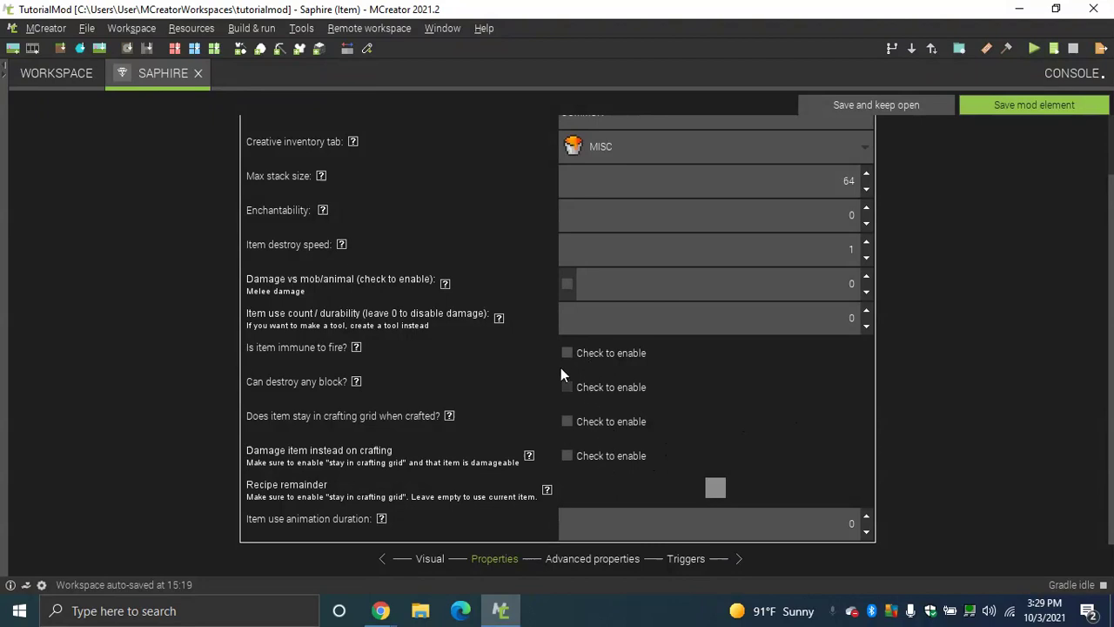
{"action": "mouse_move", "coordinate": [360, 352]}
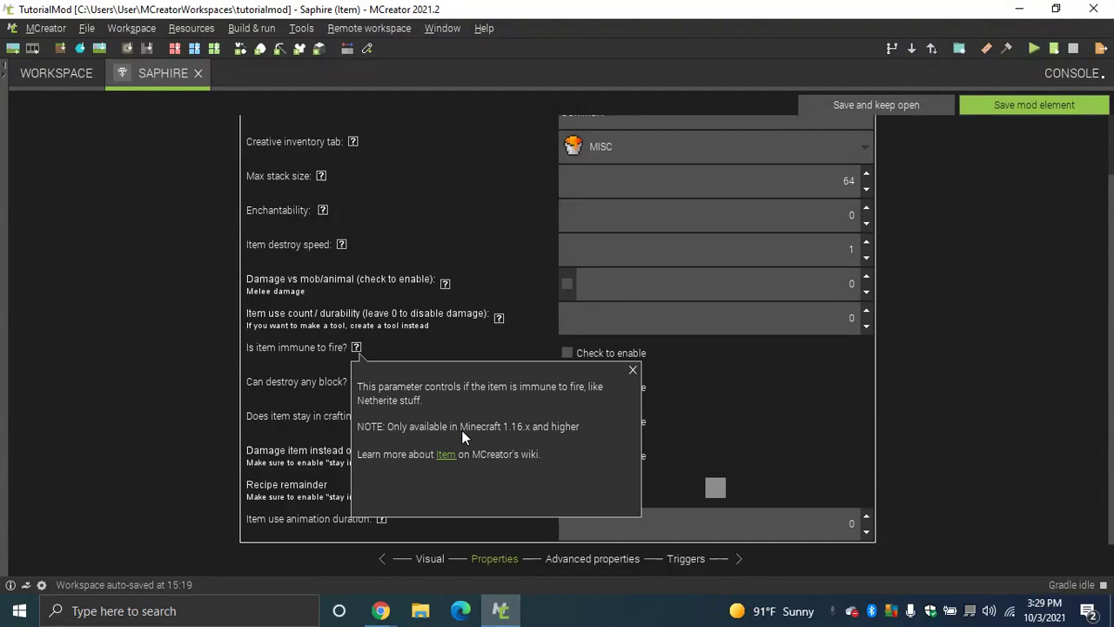
{"action": "left_click", "coordinate": [632, 372]}
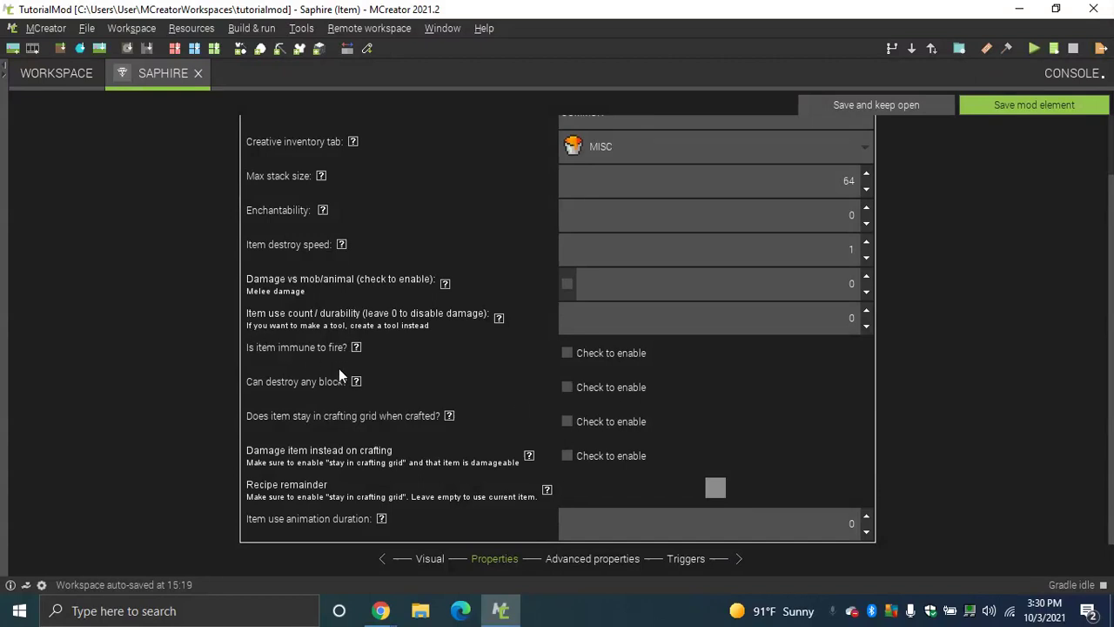
{"action": "mouse_move", "coordinate": [356, 389]}
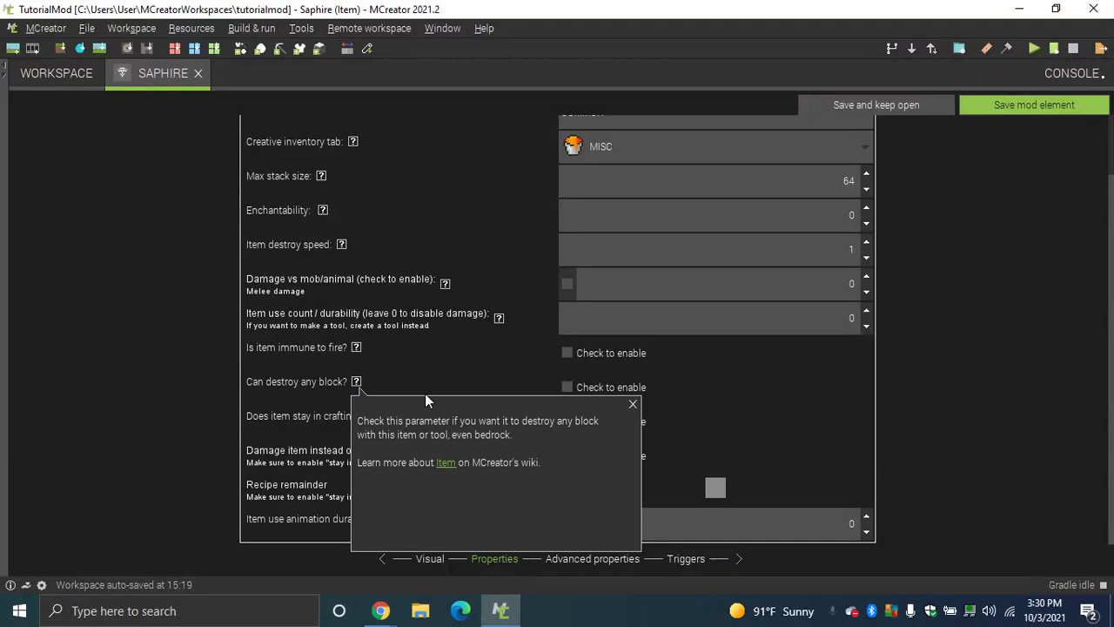
{"action": "left_click", "coordinate": [633, 404]}
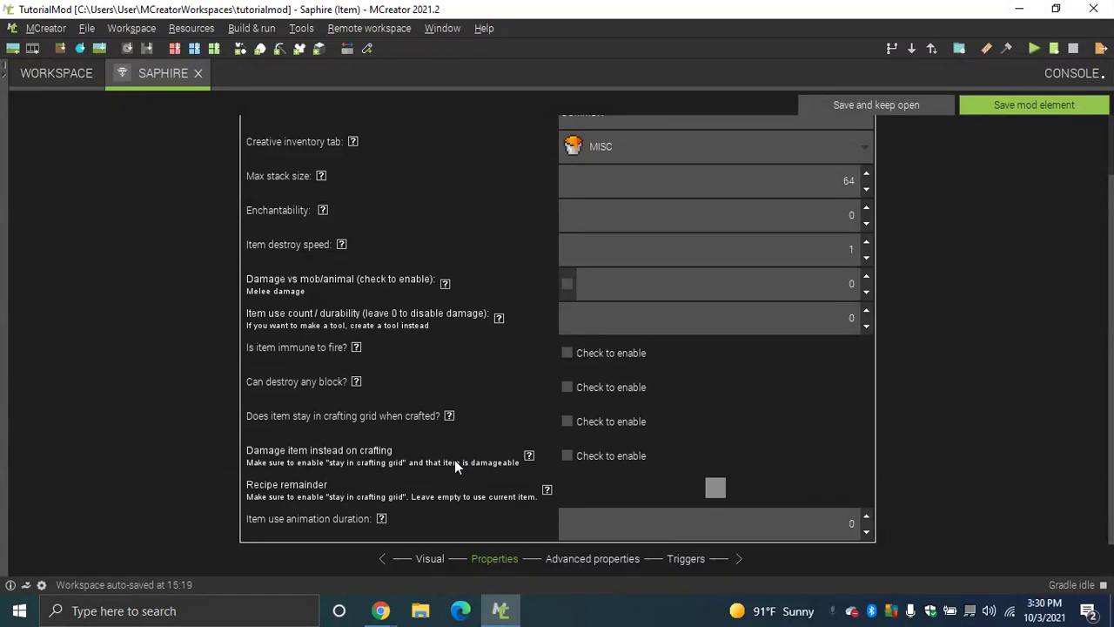
{"action": "left_click", "coordinate": [450, 417]}
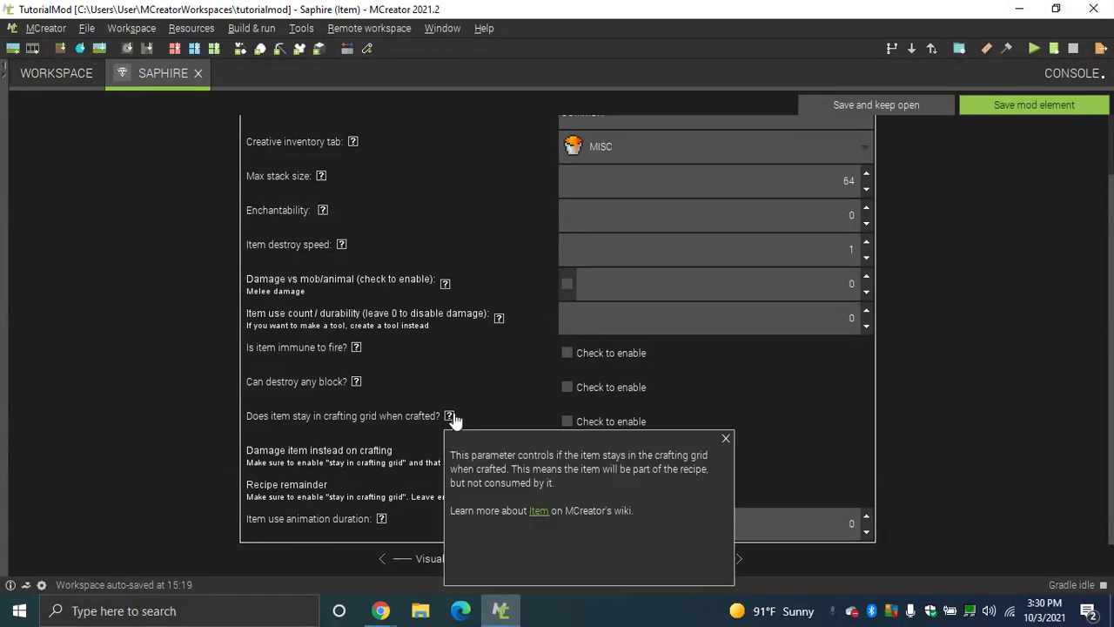
{"action": "left_click", "coordinate": [725, 438]}
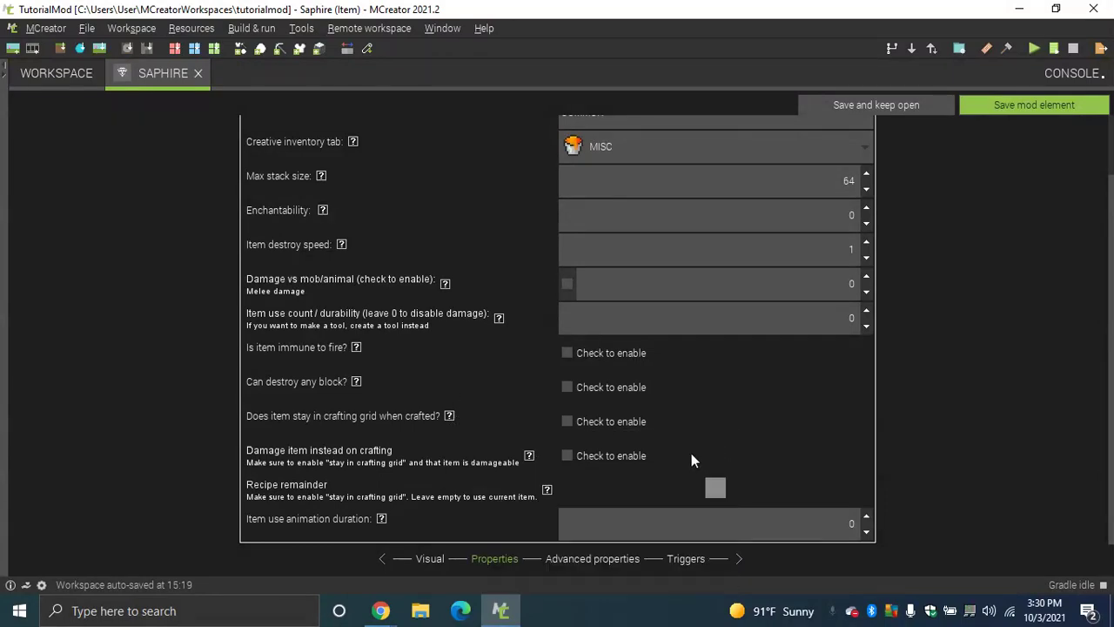
{"action": "left_click", "coordinate": [449, 417]}
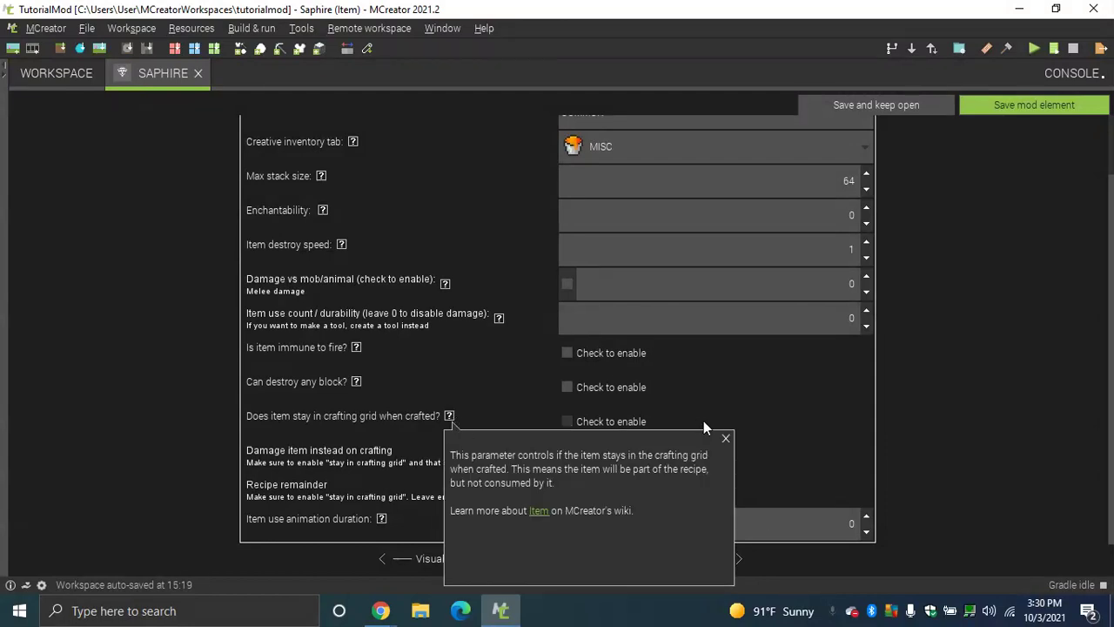
{"action": "left_click", "coordinate": [726, 438]}
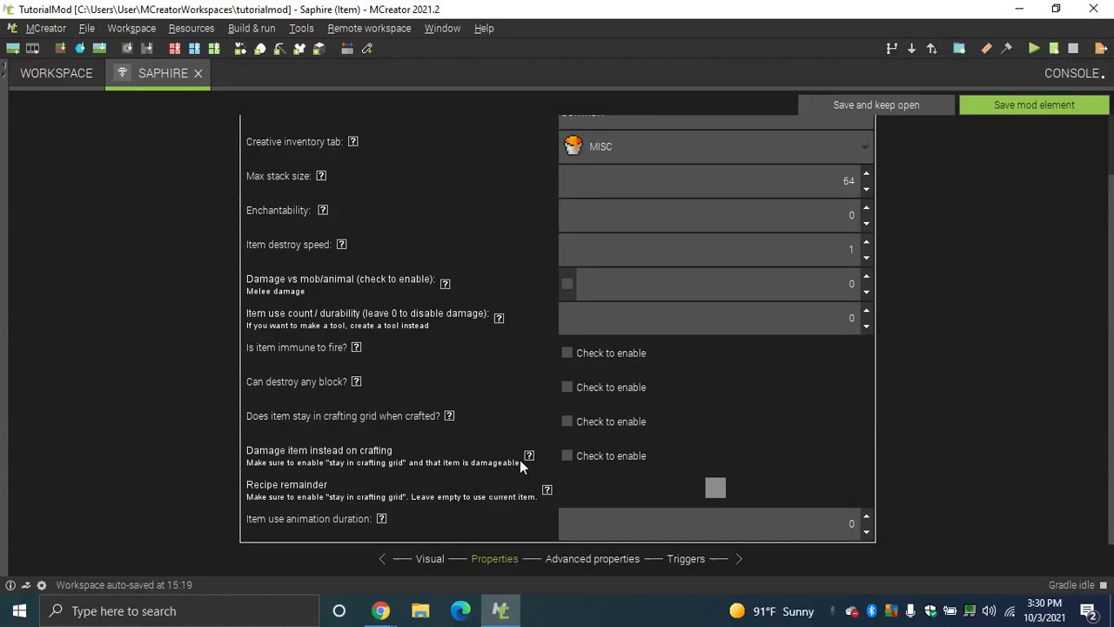
{"action": "mouse_move", "coordinate": [527, 456]}
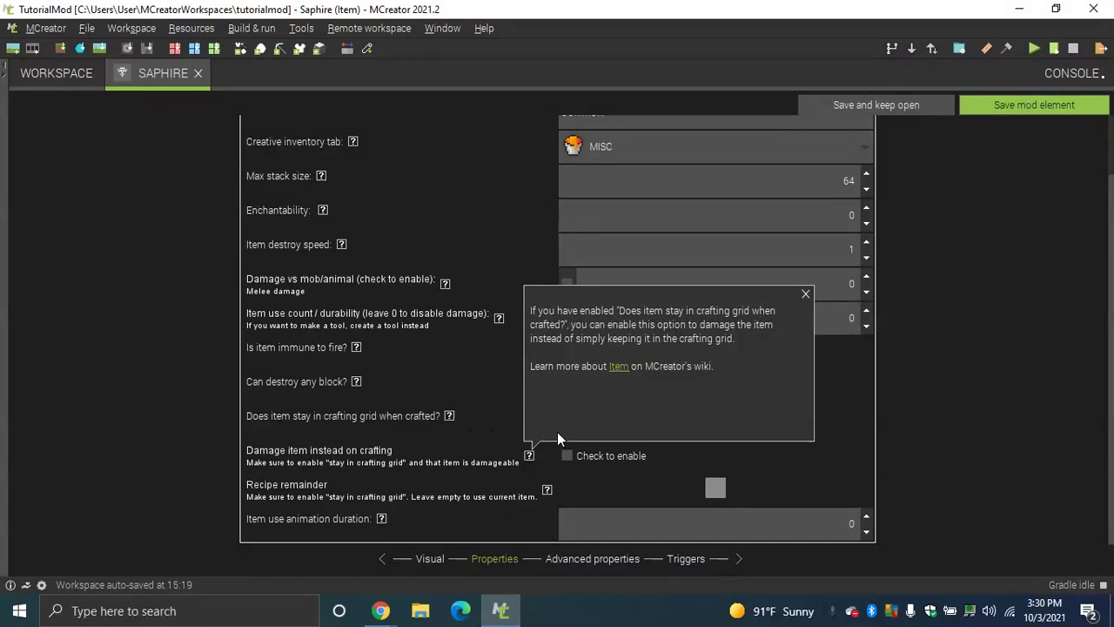
{"action": "left_click", "coordinate": [806, 294]}
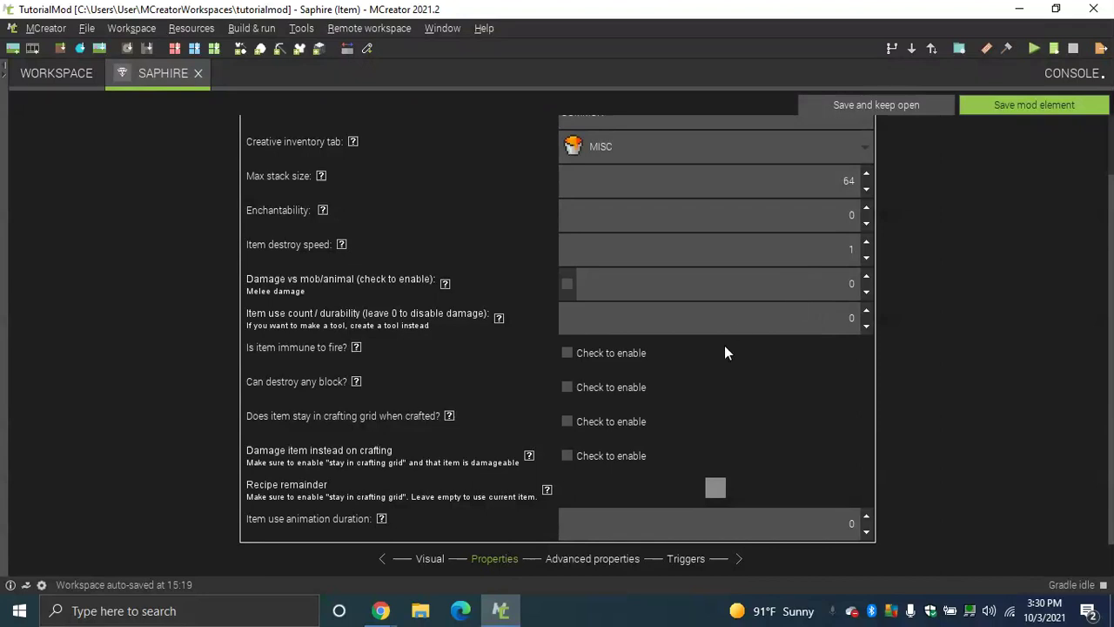
Enable the item staying in the crafting grid when crafted, and save the Saphire mod element after checking its advanced properties and triggers
{"action": "left_click", "coordinate": [600, 421]}
{"action": "left_click", "coordinate": [595, 559]}
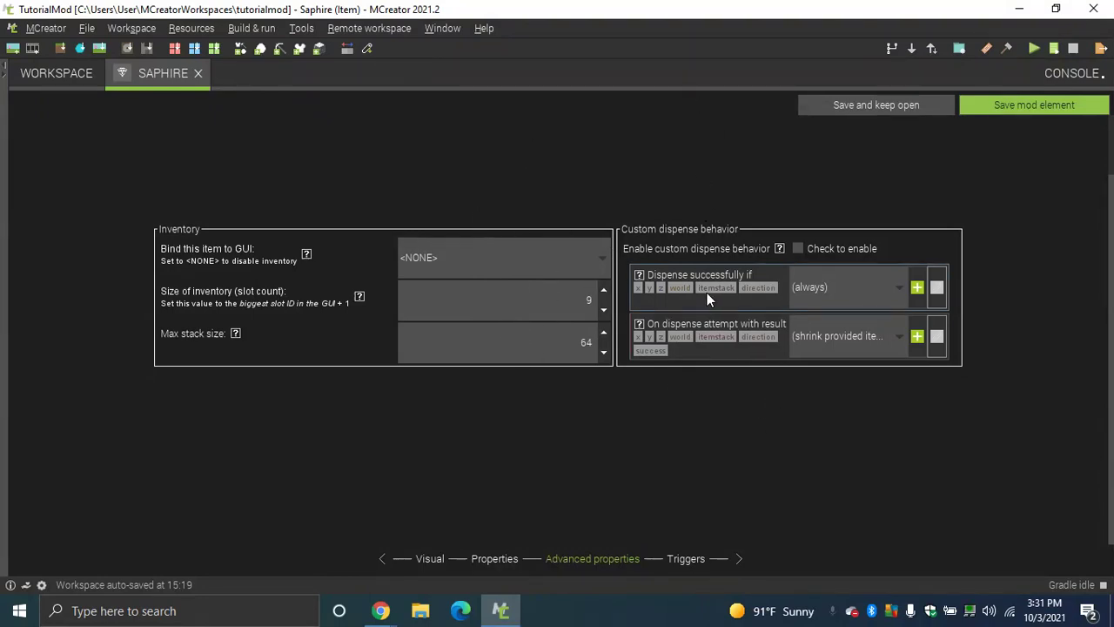
{"action": "left_click", "coordinate": [704, 559]}
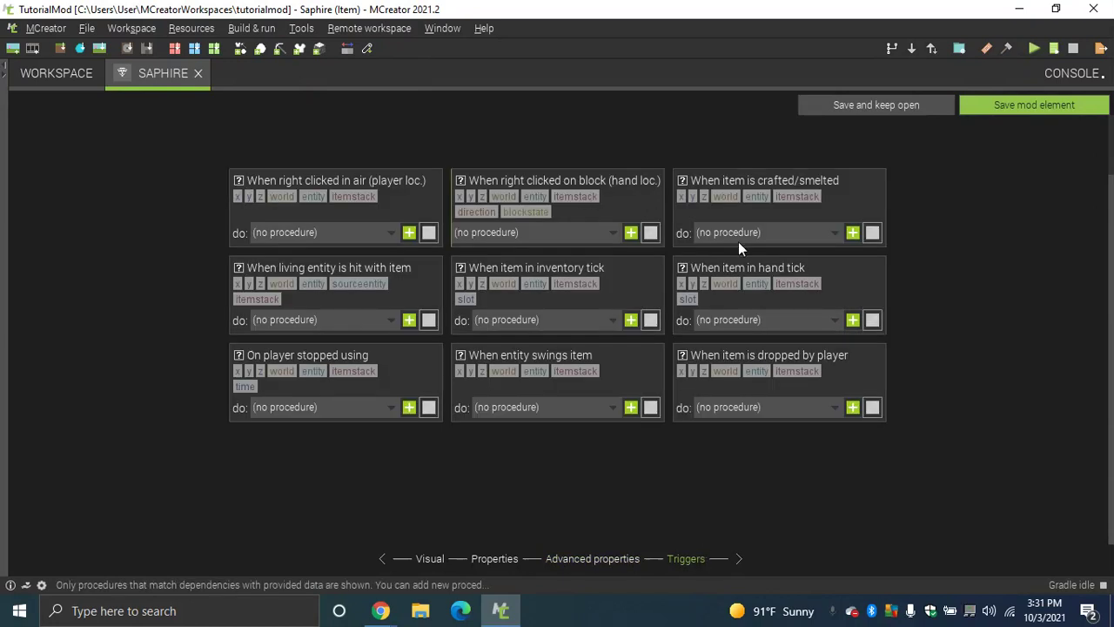
{"action": "left_click", "coordinate": [1023, 108]}
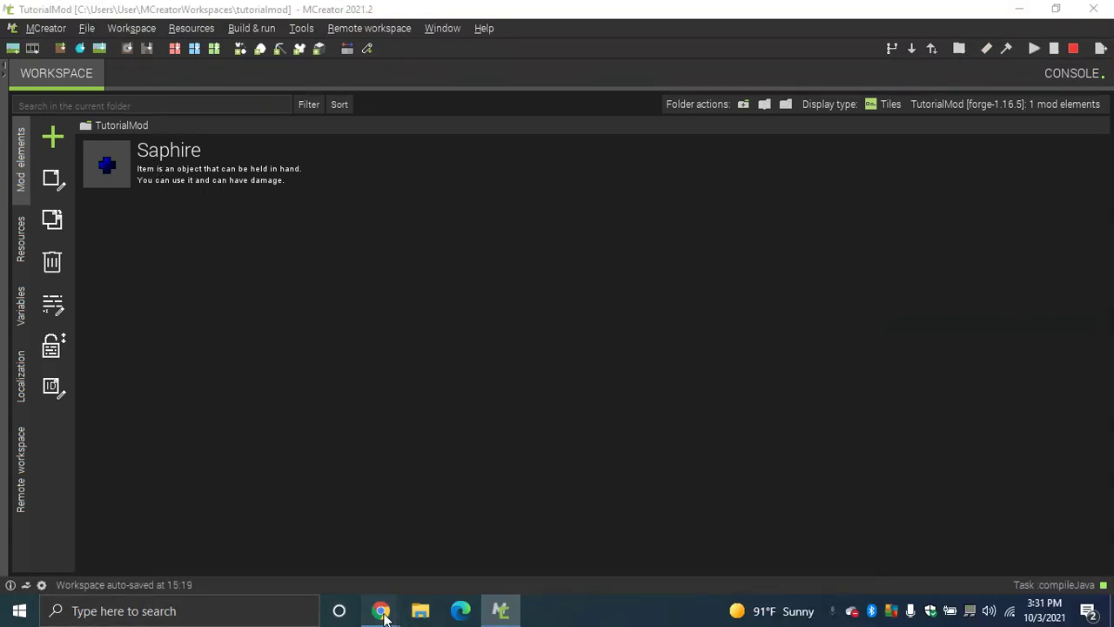
{"action": "mouse_move", "coordinate": [381, 610]}
{"action": "mouse_move", "coordinate": [338, 555]}
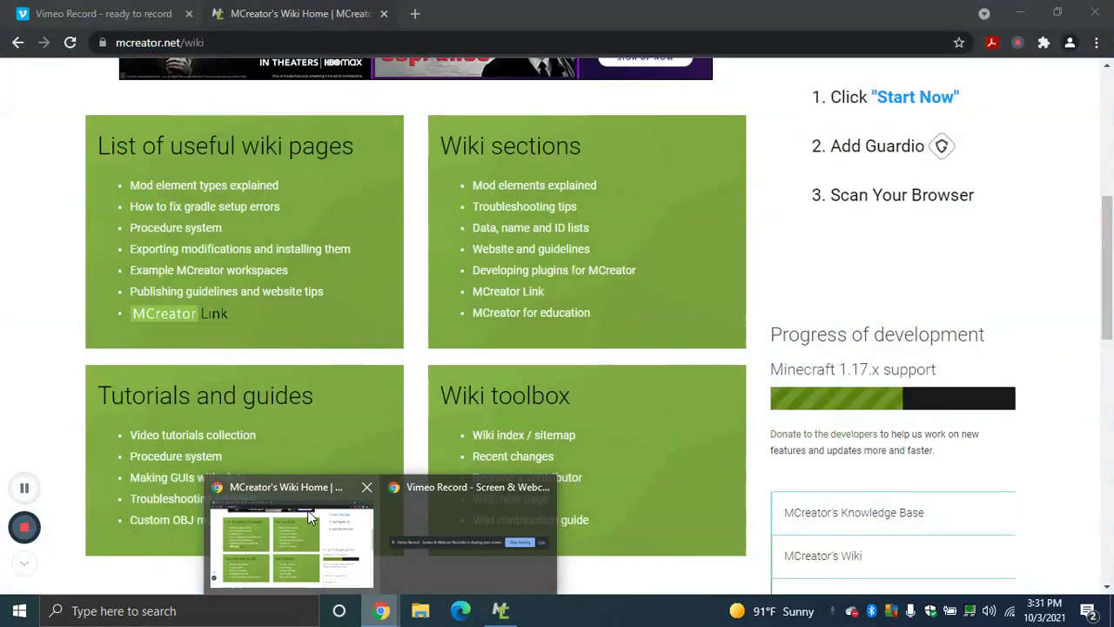
{"action": "left_click", "coordinate": [307, 510]}
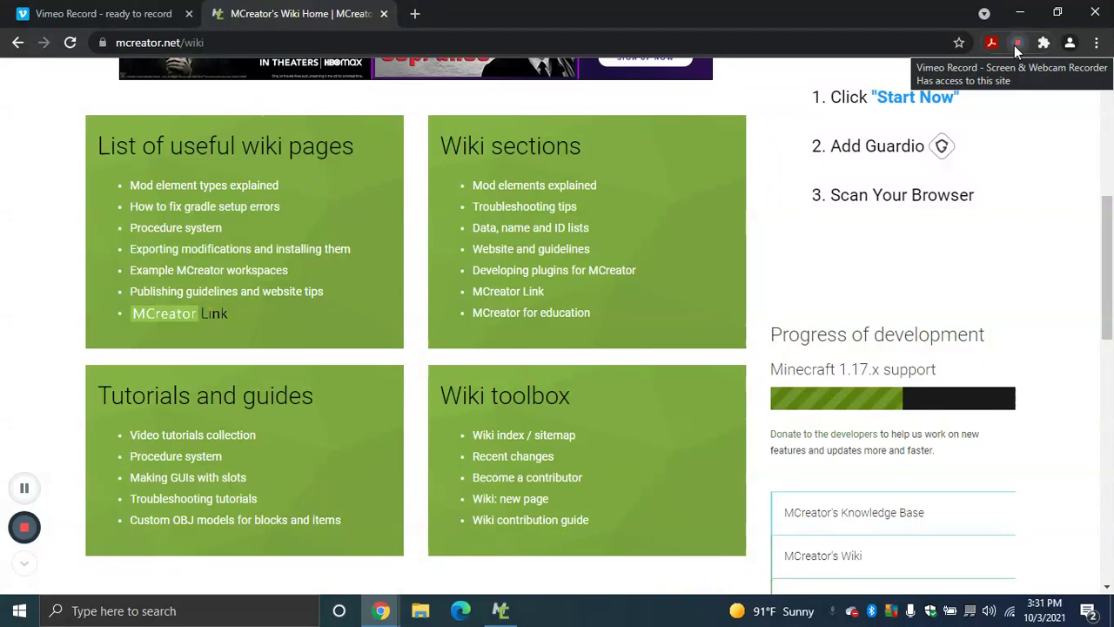
{"action": "left_click", "coordinate": [503, 611]}
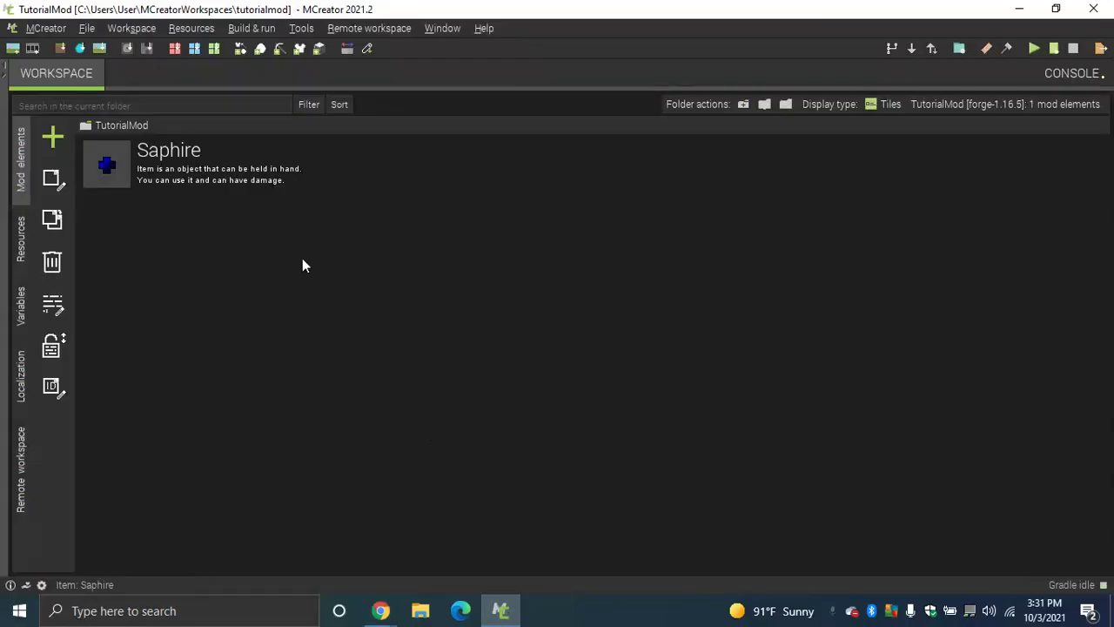
Create a new Block mod element named SaphireBlock
{"action": "left_click", "coordinate": [50, 137]}
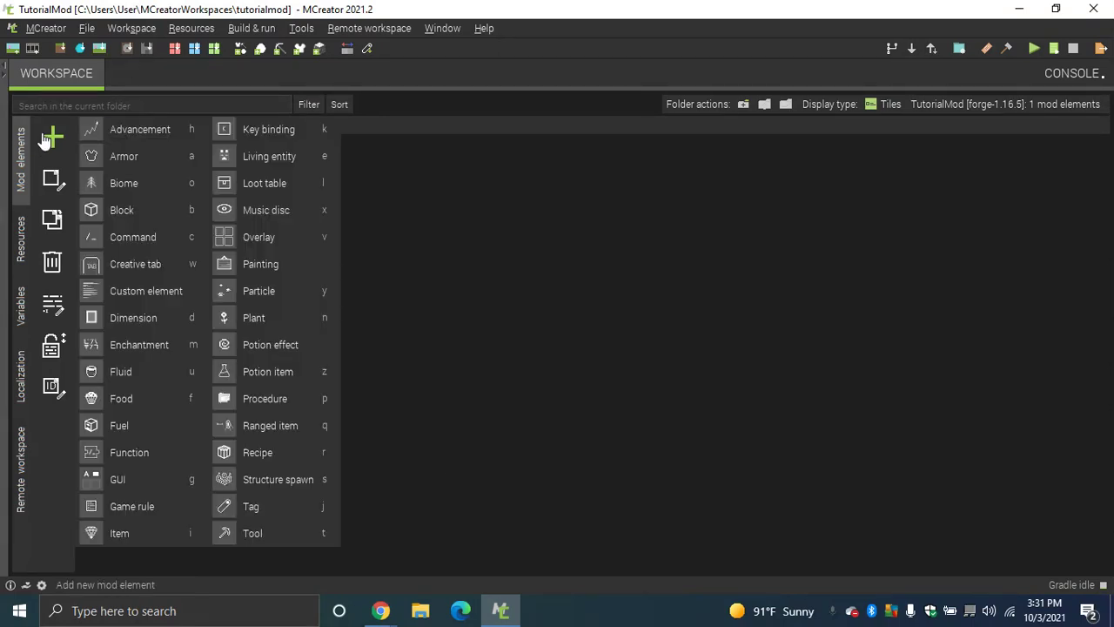
{"action": "left_click", "coordinate": [149, 224]}
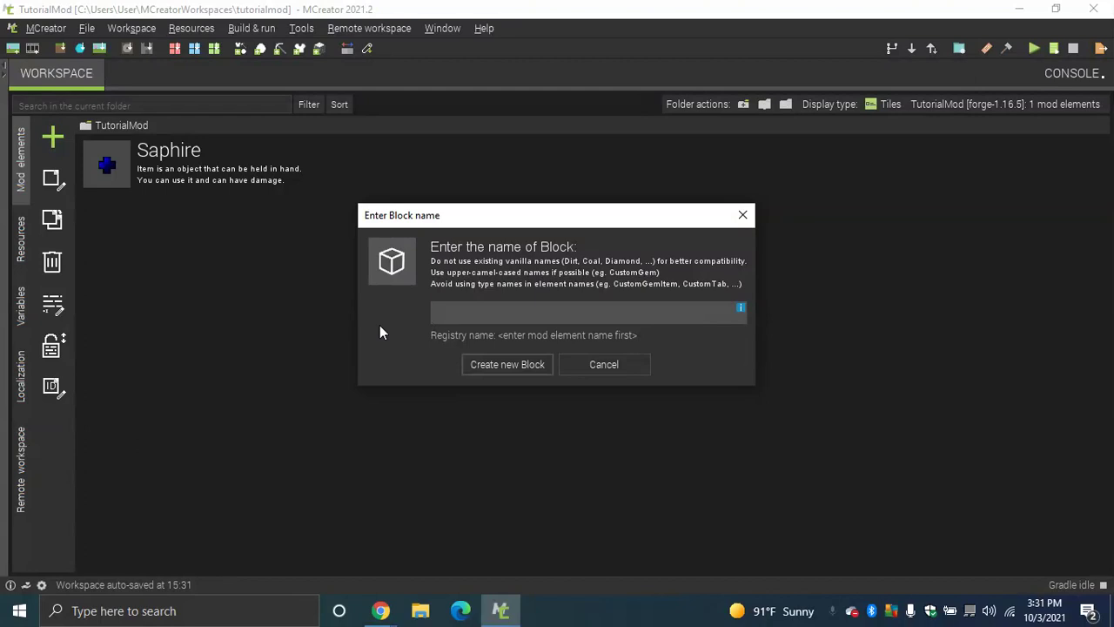
{"action": "type", "text": "SaphireV"}
{"action": "key", "text": "BackSpace"}
{"action": "type", "text": "Block"}
{"action": "key", "text": "BackSpace"}
{"action": "key", "text": "BackSpace"}
{"action": "key", "text": "BackSpace"}
{"action": "key", "text": "BackSpace"}
{"action": "key", "text": "BackSpace"}
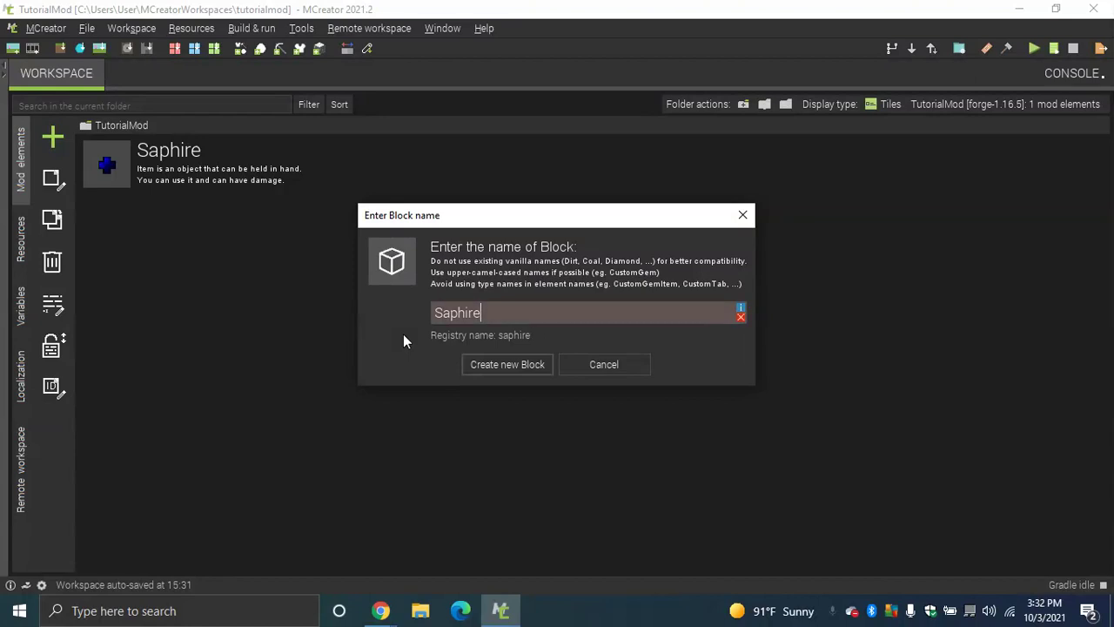
{"action": "mouse_move", "coordinate": [742, 315]}
{"action": "type", "text": "Block"}
{"action": "left_click", "coordinate": [491, 370]}
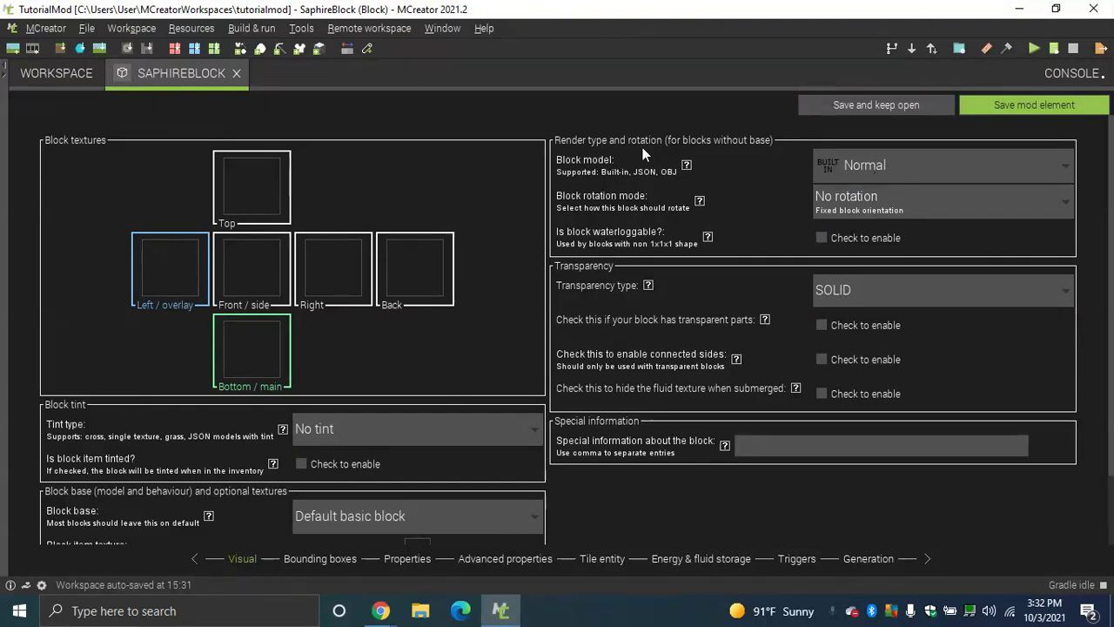
Set the block model to Single texture and create a blank 16 x 16 transparent image for the main texture
{"action": "left_click", "coordinate": [874, 167]}
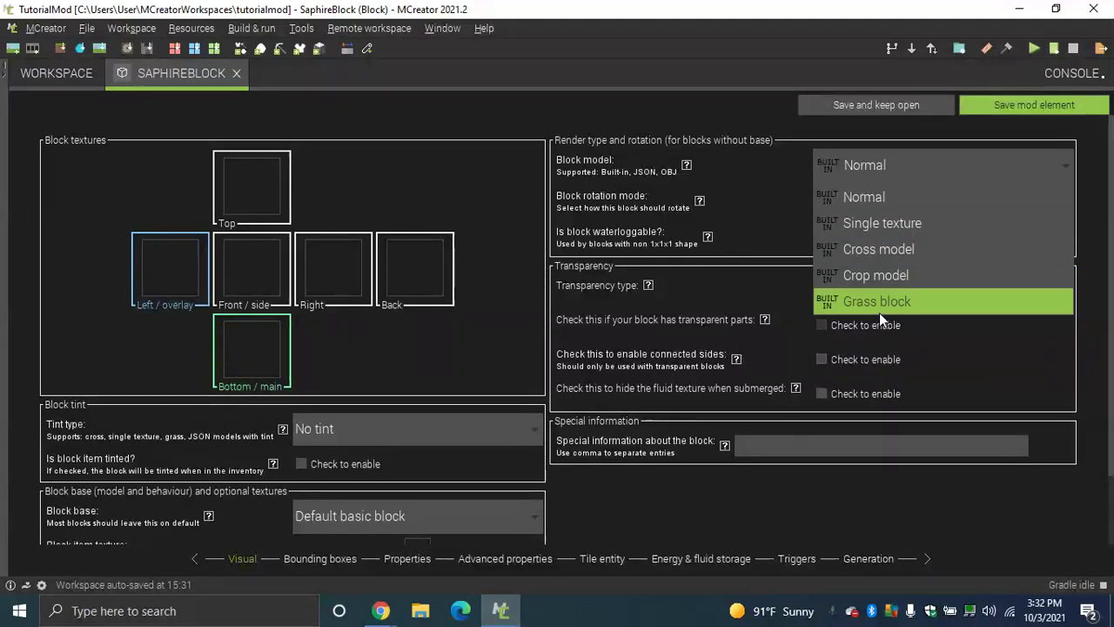
{"action": "left_click", "coordinate": [872, 222]}
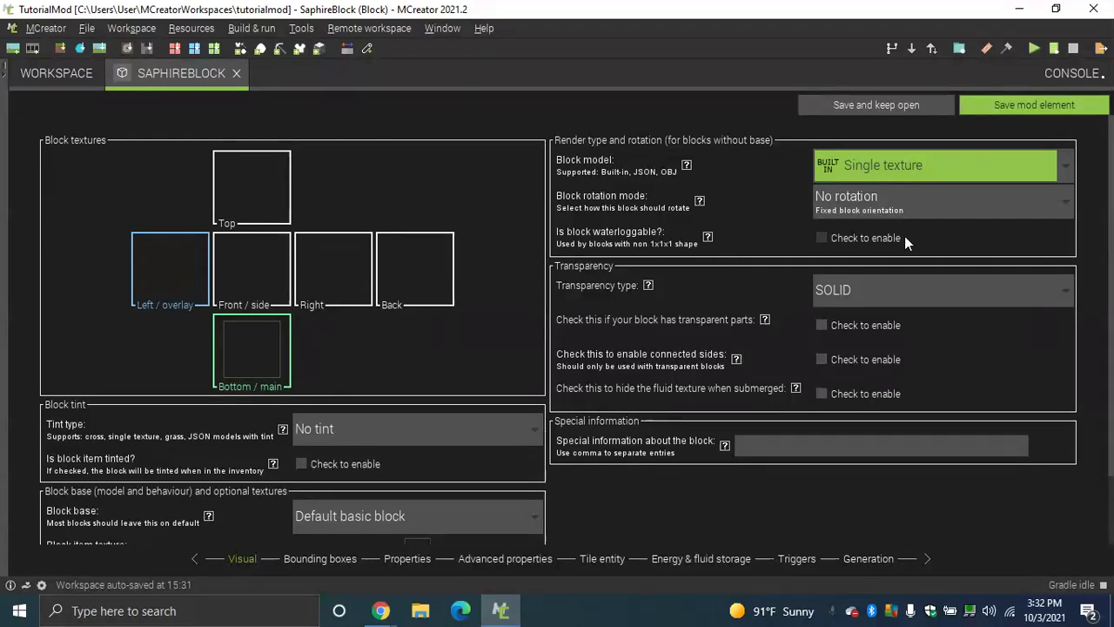
{"action": "left_click", "coordinate": [260, 341]}
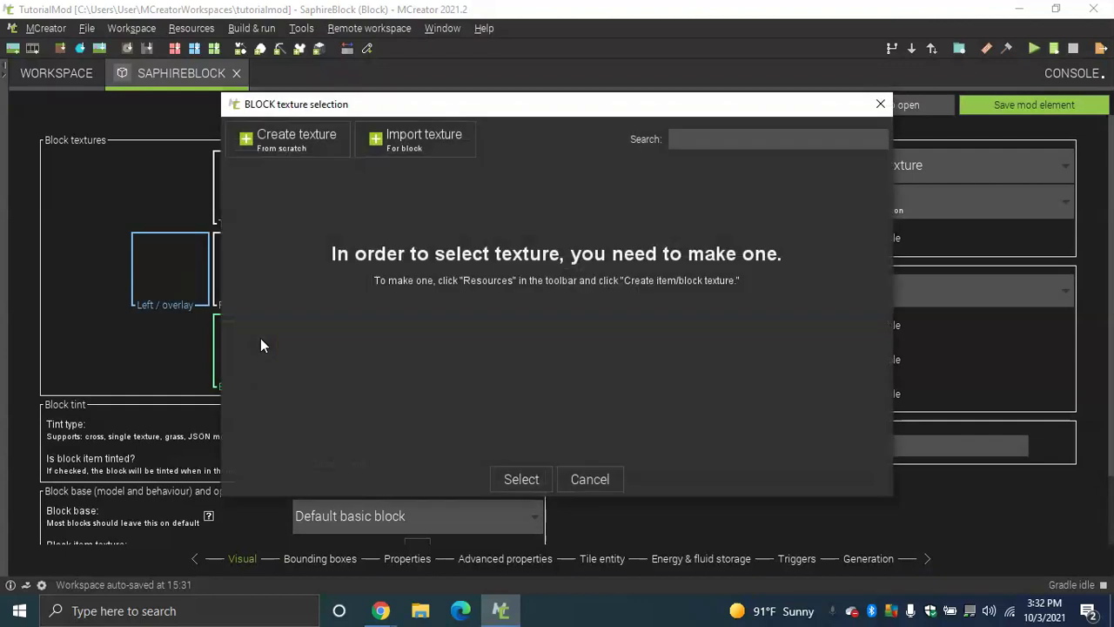
{"action": "left_click", "coordinate": [319, 145]}
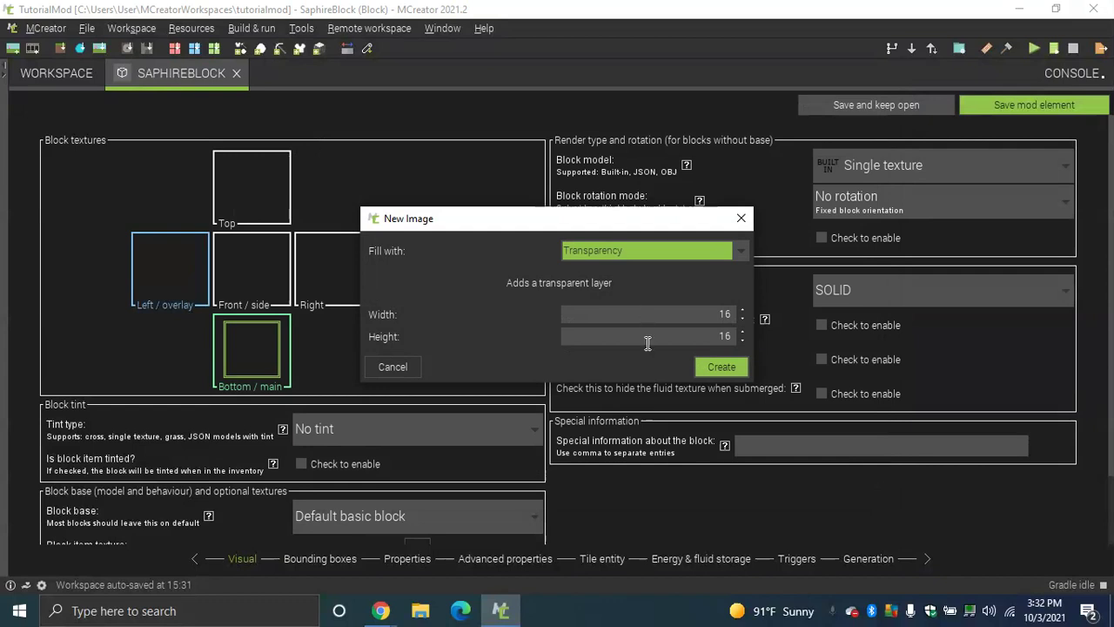
{"action": "left_click", "coordinate": [738, 372]}
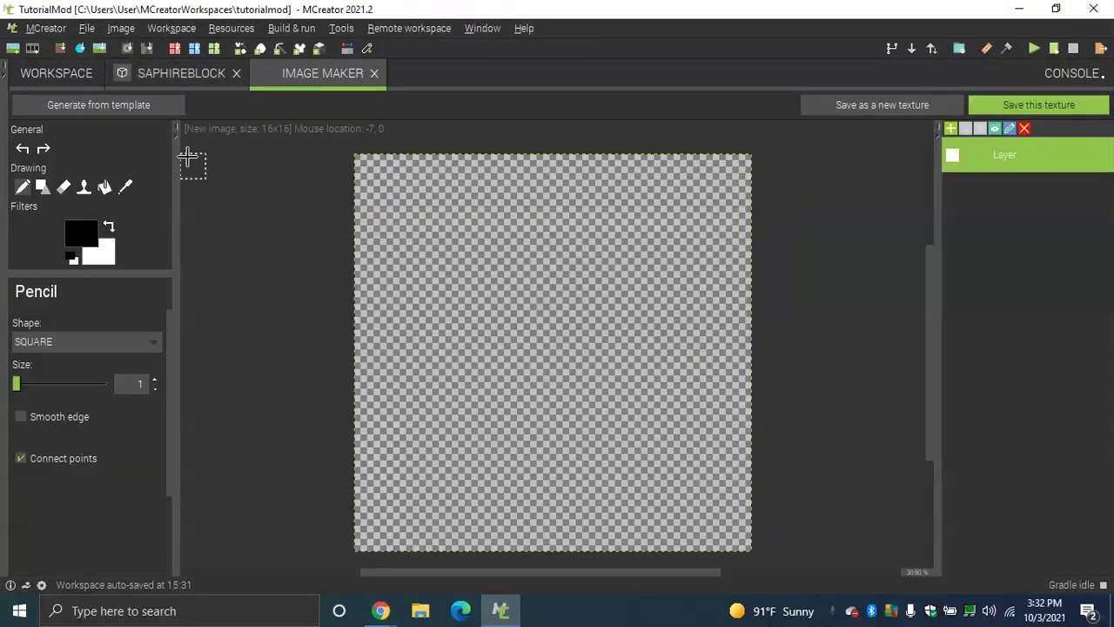
Start a texture from a template with diamond_block for layers 1 and 2 and no image for layer 3
{"action": "left_click", "coordinate": [156, 109]}
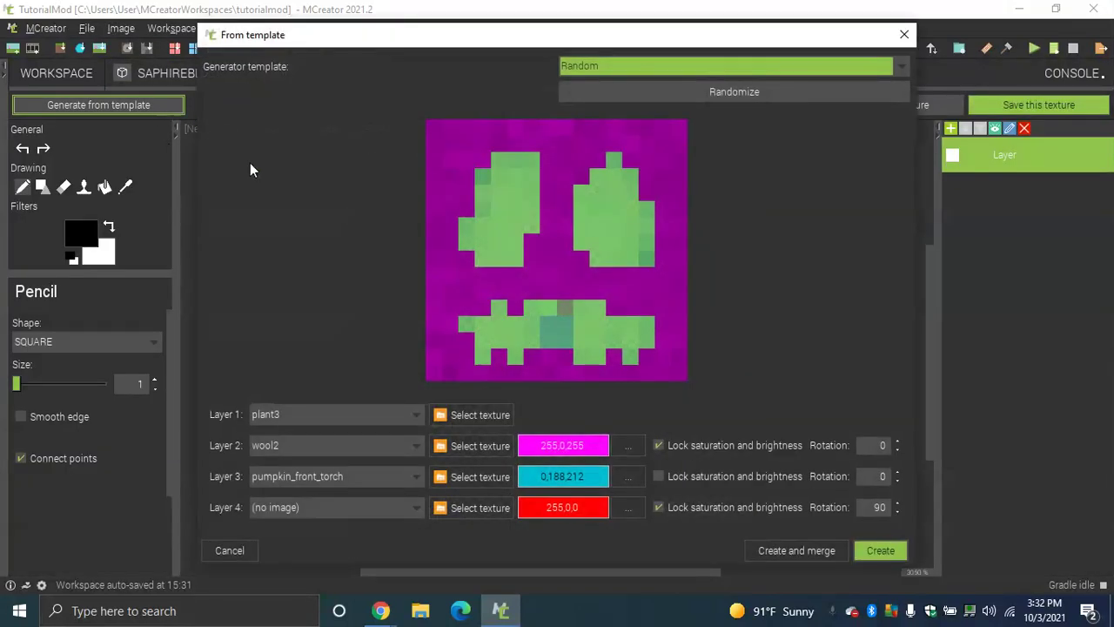
{"action": "left_click", "coordinate": [482, 418]}
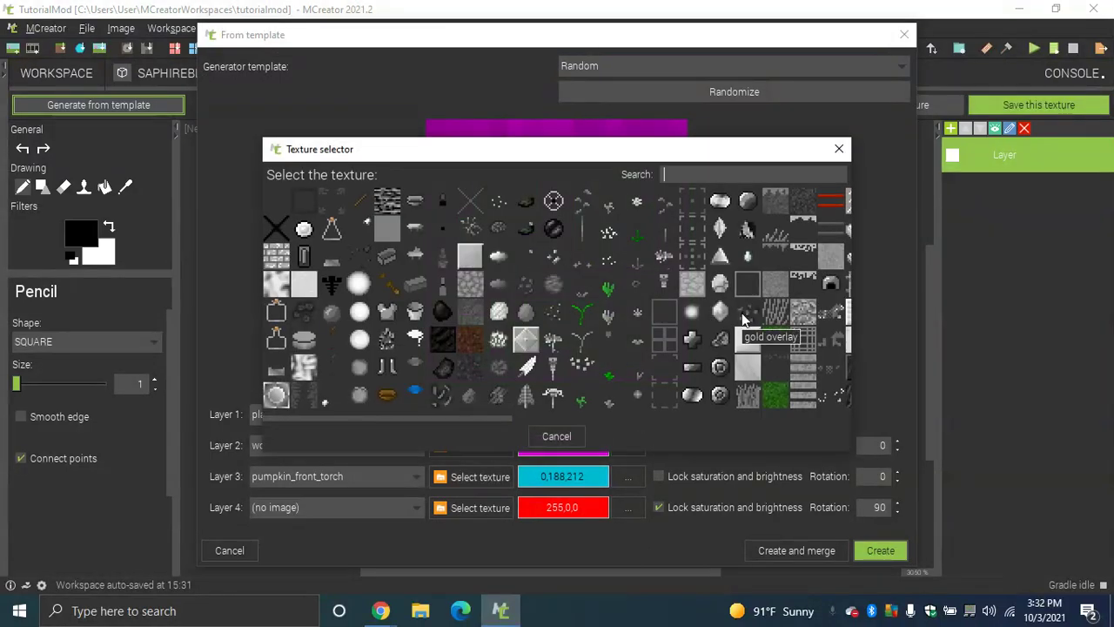
{"action": "type", "text": "block"}
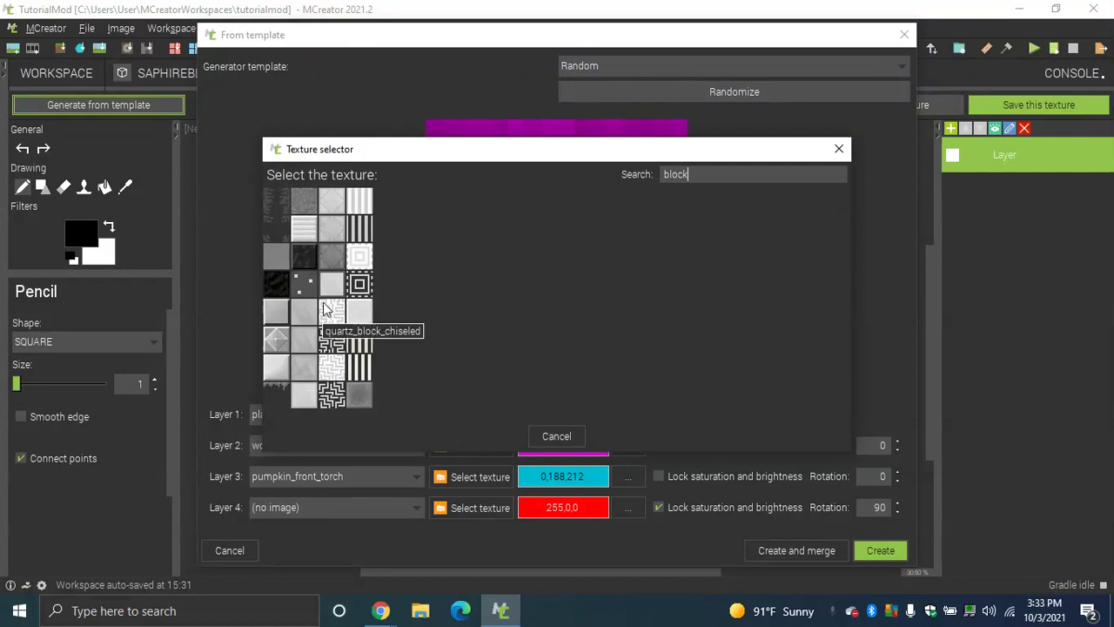
{"action": "left_click", "coordinate": [279, 315]}
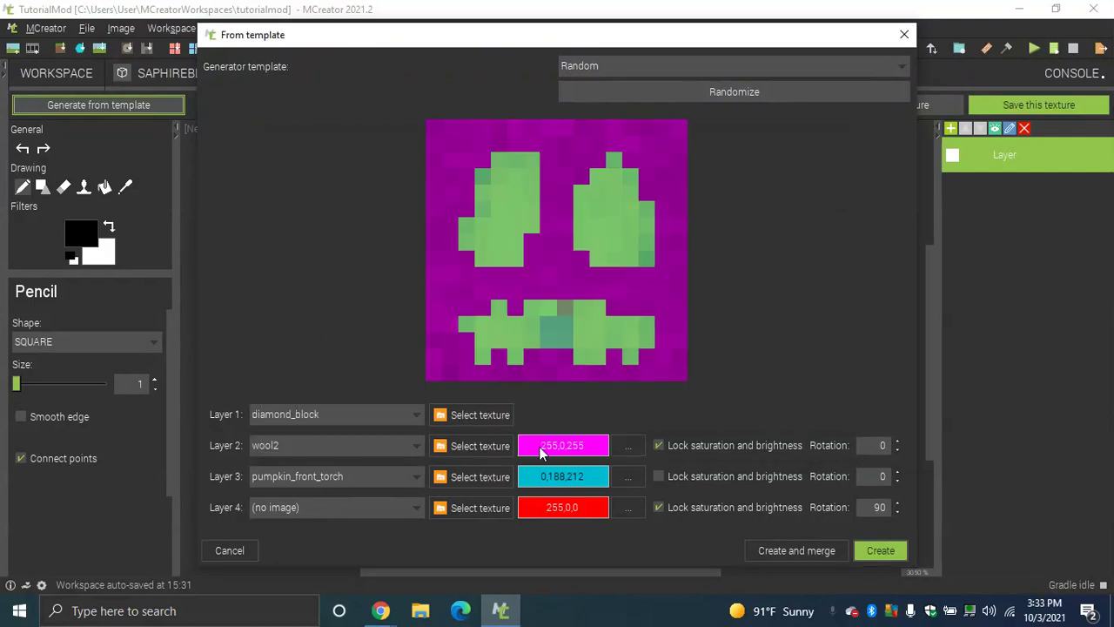
{"action": "left_click", "coordinate": [498, 445]}
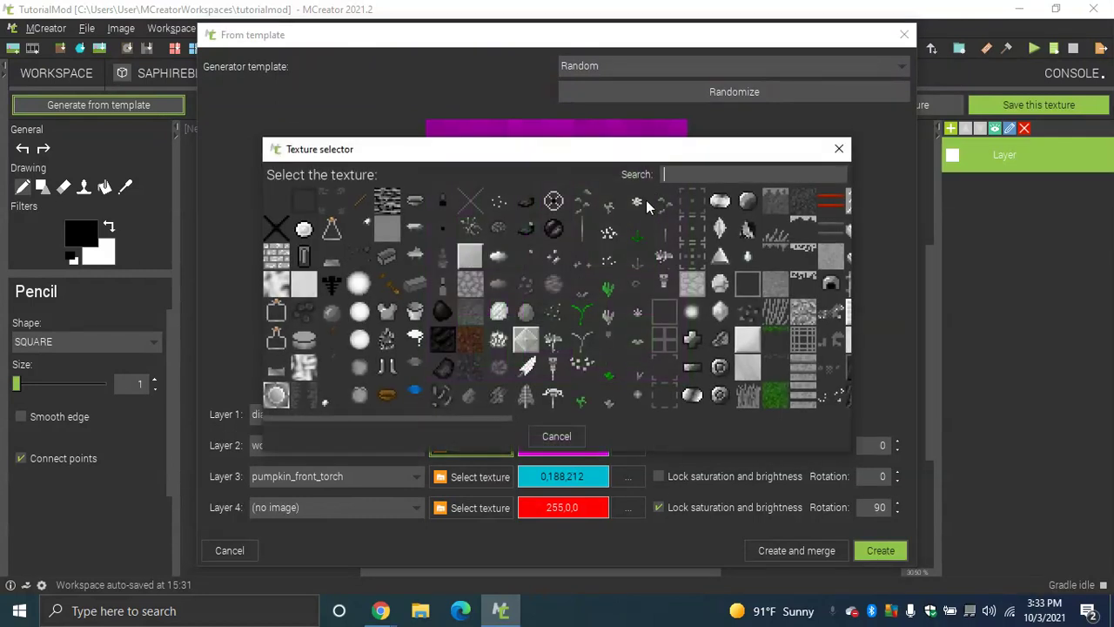
{"action": "type", "text": "dia"}
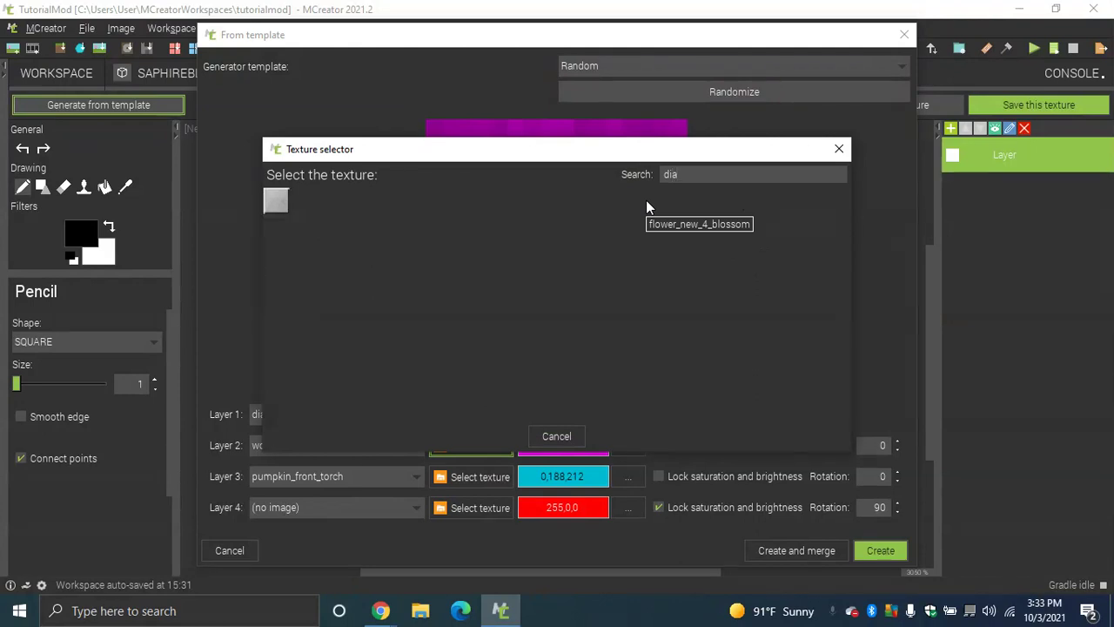
{"action": "left_click", "coordinate": [275, 201]}
{"action": "left_click", "coordinate": [470, 476]}
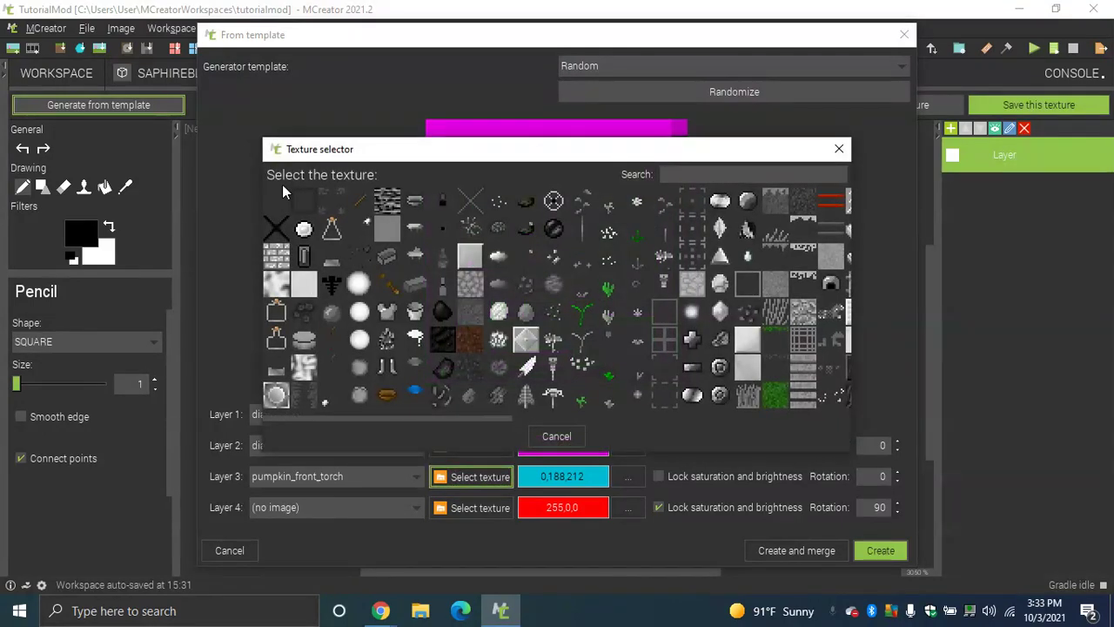
{"action": "left_click", "coordinate": [343, 246]}
Colour layer 2 blue (0,0,255) with saturation and brightness locked, and create the template texture as one merged layer
{"action": "left_click", "coordinate": [632, 447]}
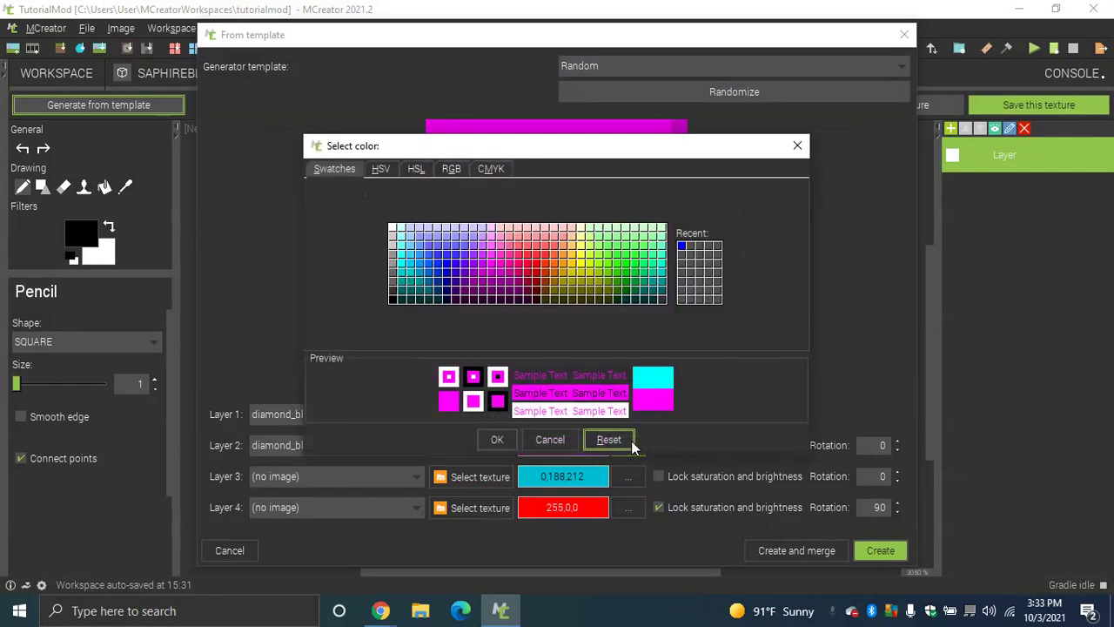
{"action": "left_click", "coordinate": [681, 247]}
{"action": "left_click", "coordinate": [493, 441]}
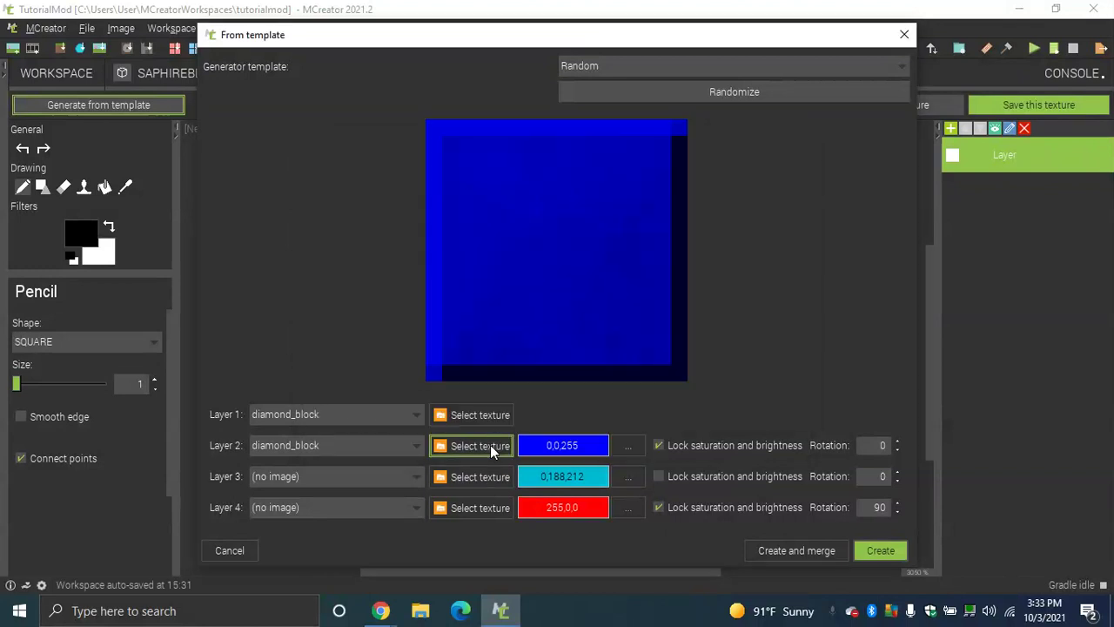
{"action": "left_click", "coordinate": [674, 448]}
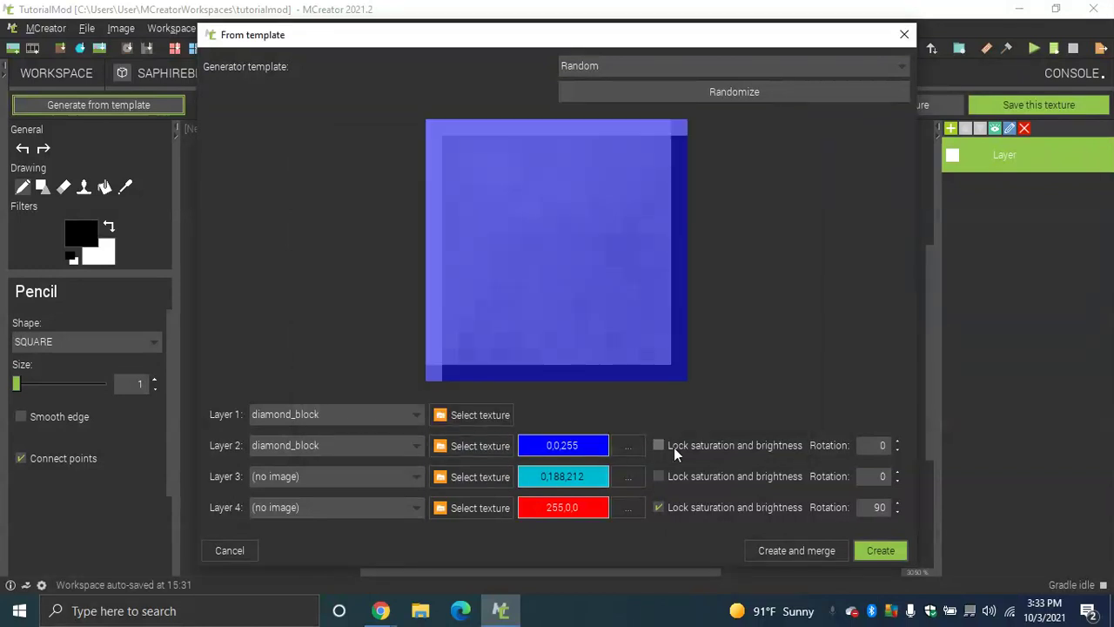
{"action": "left_click", "coordinate": [674, 447]}
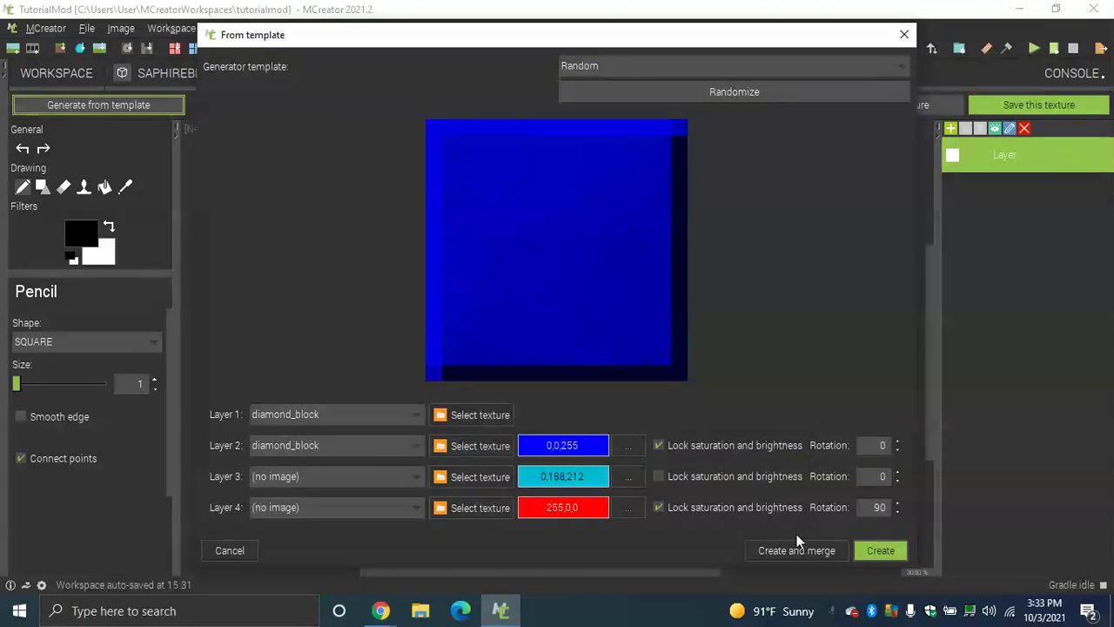
{"action": "left_click", "coordinate": [830, 554]}
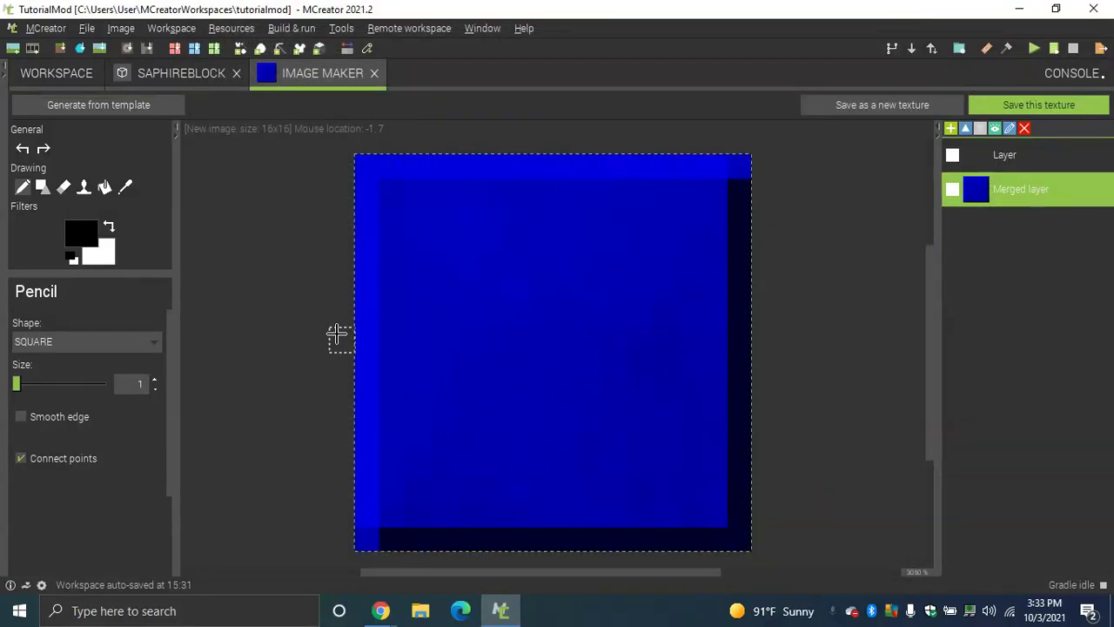
Save the image as a new block texture named saphire_block_texture
{"action": "left_click", "coordinate": [881, 109]}
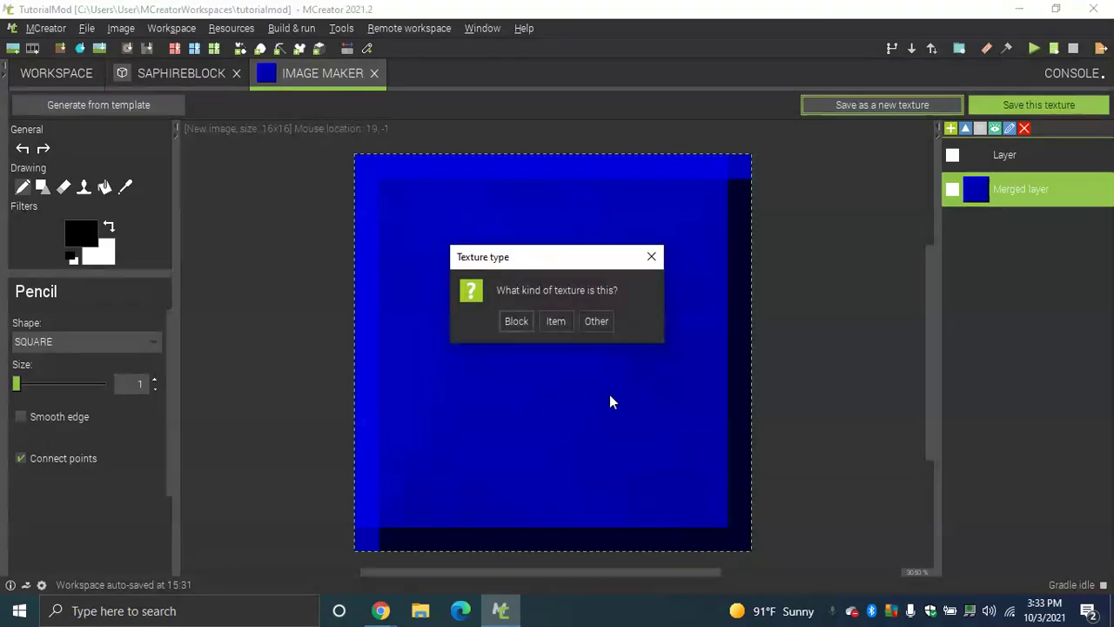
{"action": "left_click", "coordinate": [517, 322]}
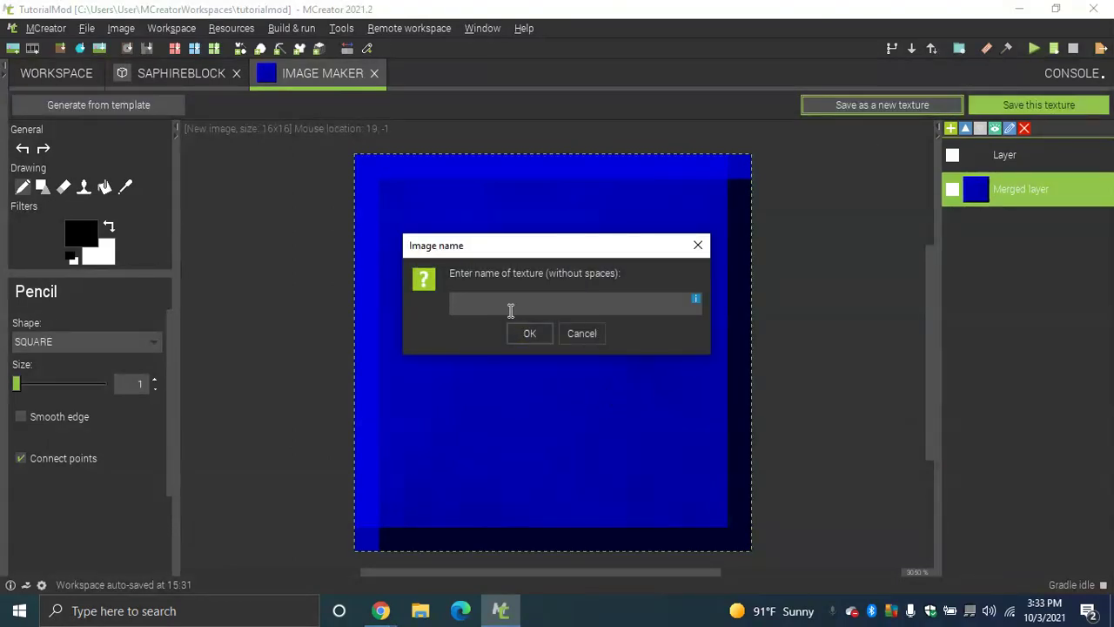
{"action": "type", "text": "saphire_block_texture"}
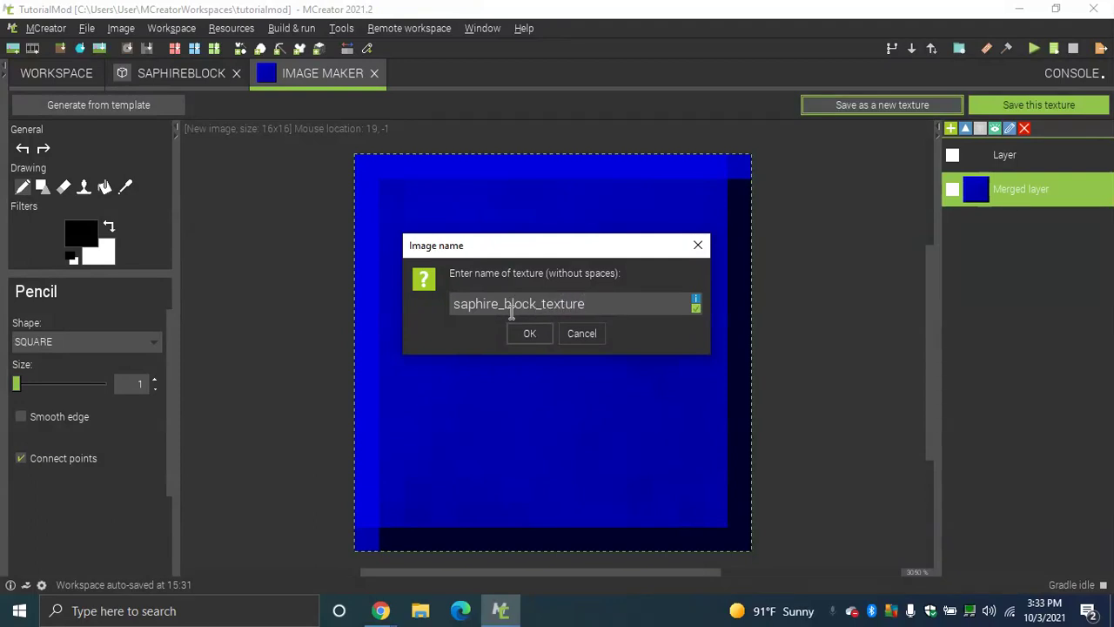
{"action": "left_click", "coordinate": [524, 331]}
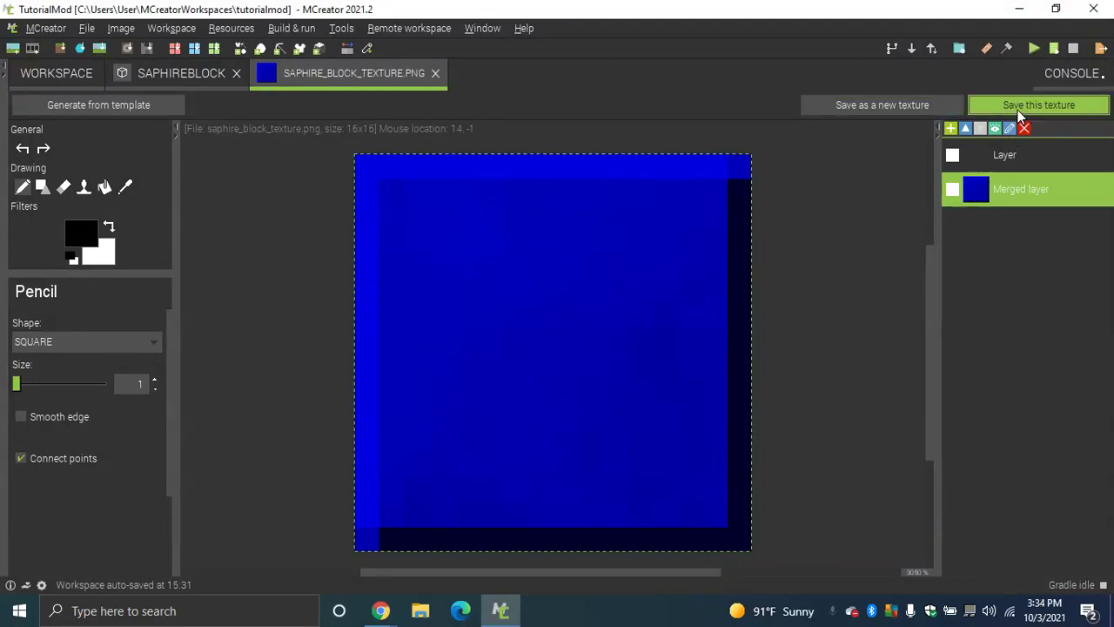
Close the image editor and assign the blue block texture to the block's bottom/main face
{"action": "left_click", "coordinate": [435, 75]}
{"action": "left_click", "coordinate": [271, 351]}
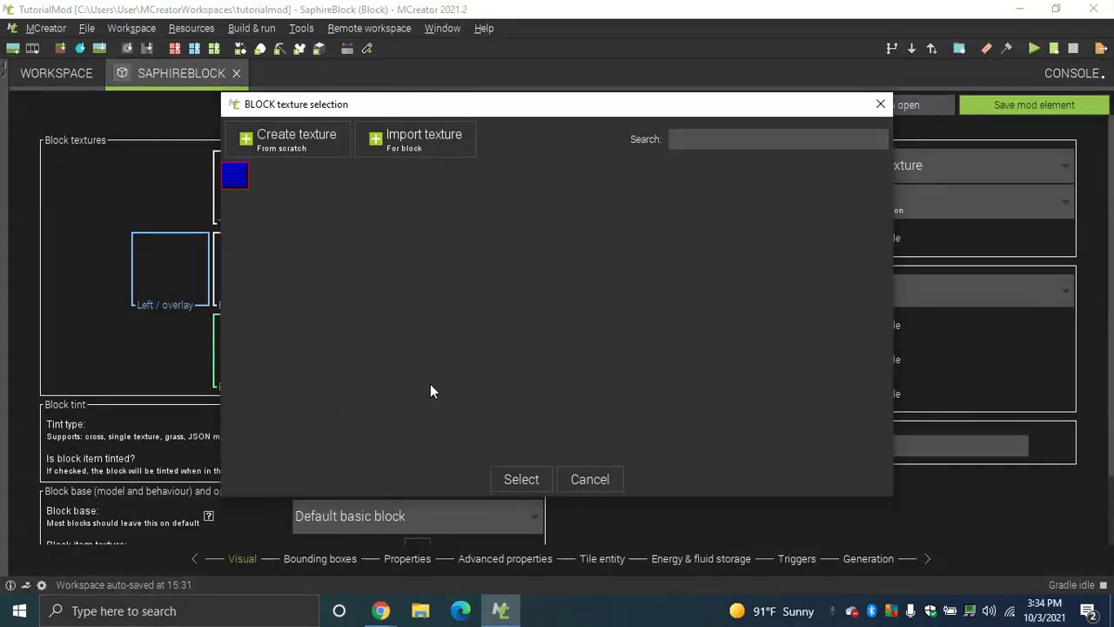
{"action": "left_click", "coordinate": [512, 480]}
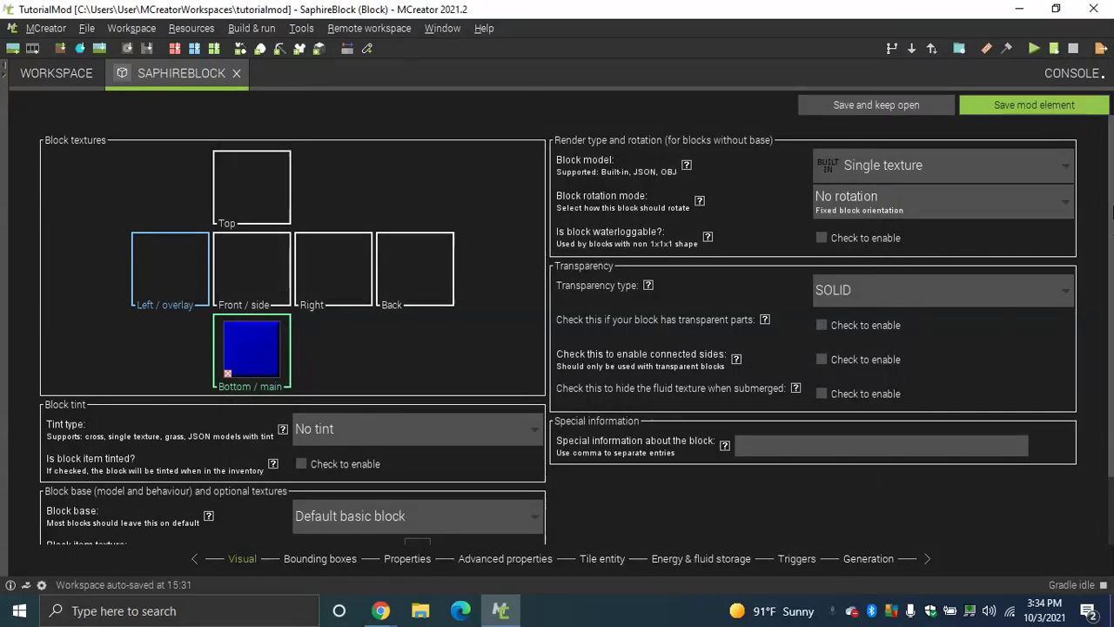
Examine the block's tint, base, rotation and transparency settings and its bounding box entries
{"action": "scroll", "coordinate": [879, 322], "scroll_direction": "down", "scroll_amount": 2}
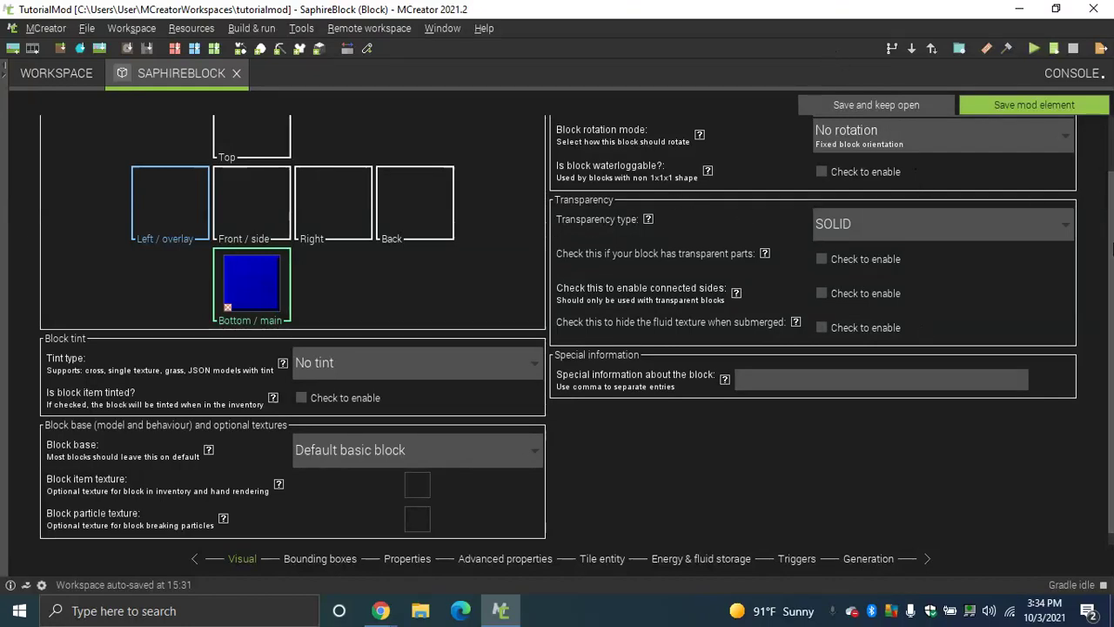
{"action": "scroll", "coordinate": [940, 209], "scroll_direction": "up", "scroll_amount": 2}
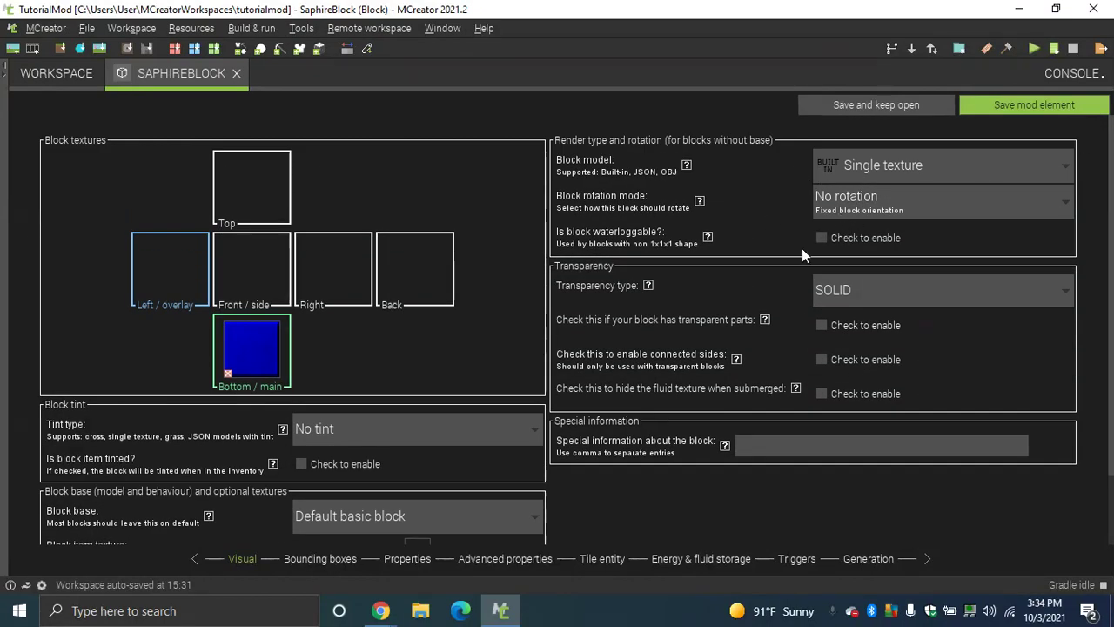
{"action": "scroll", "coordinate": [1110, 233], "scroll_direction": "down", "scroll_amount": 3}
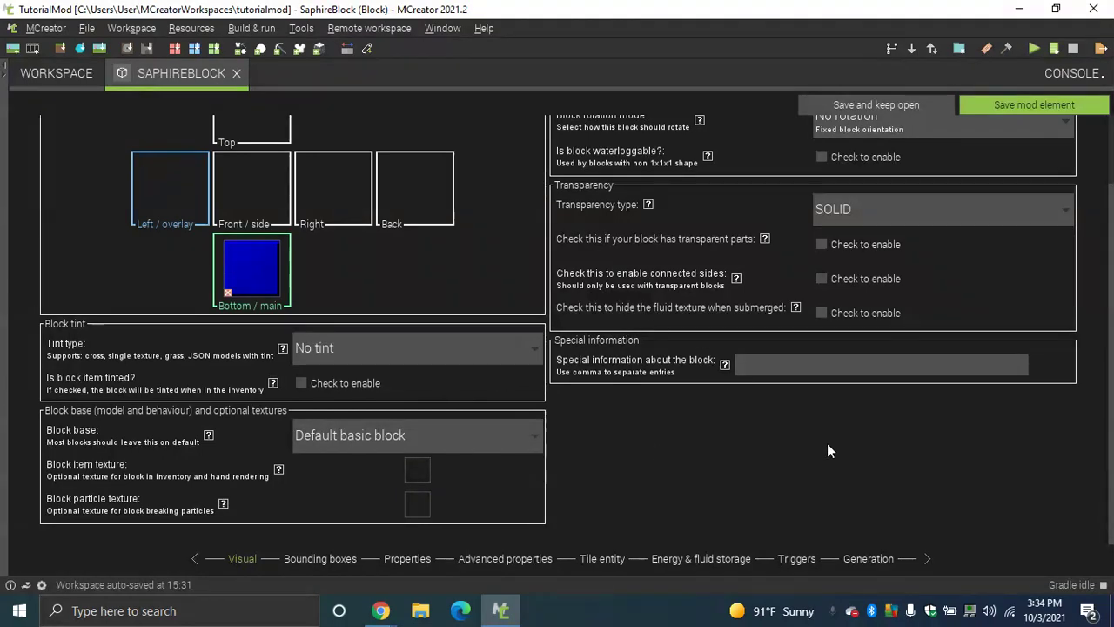
{"action": "left_click", "coordinate": [317, 561]}
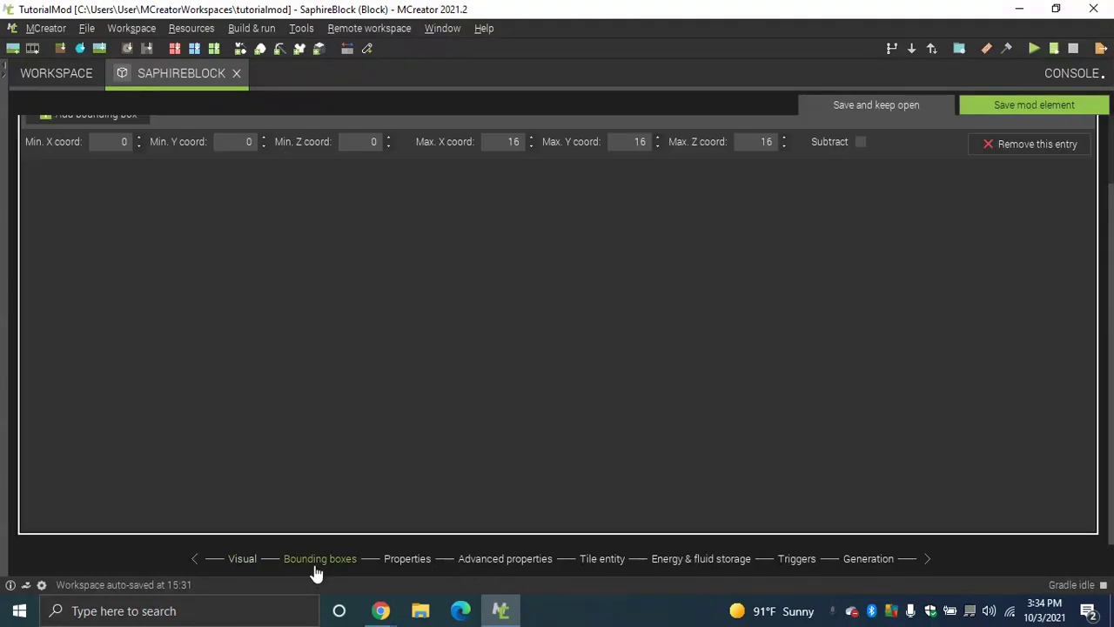
{"action": "mouse_move", "coordinate": [1112, 402]}
{"action": "left_mouse_down"}
{"action": "mouse_move", "coordinate": [1112, 324]}
{"action": "mouse_move", "coordinate": [1102, 392]}
{"action": "left_mouse_up"}
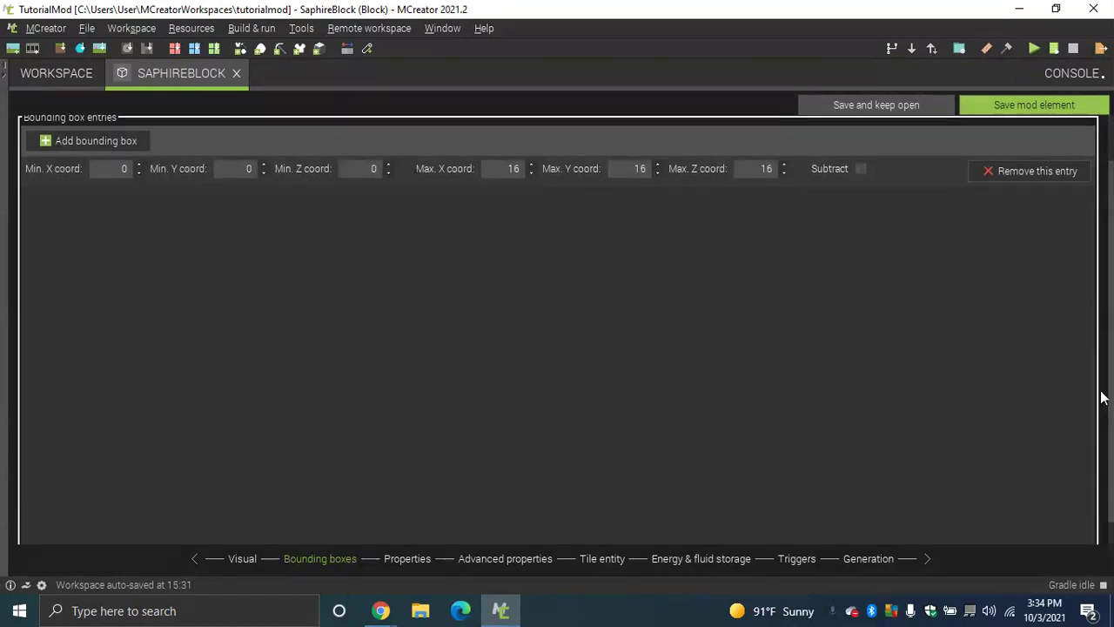
{"action": "left_click", "coordinate": [252, 561]}
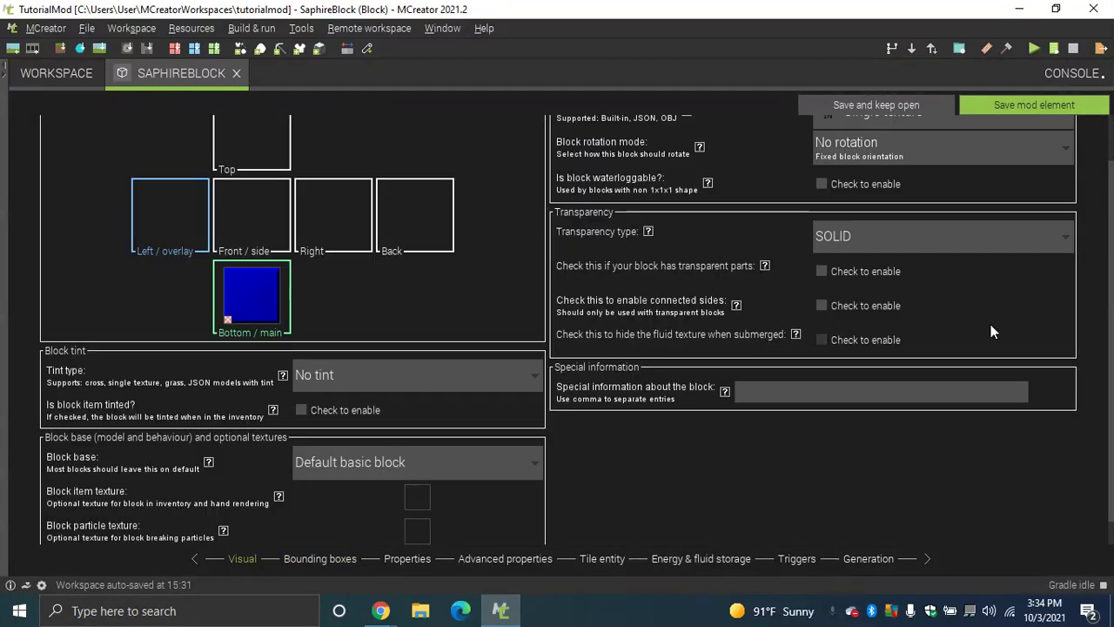
{"action": "left_click_drag", "start_coordinate": [1111, 330], "coordinate": [1111, 265]}
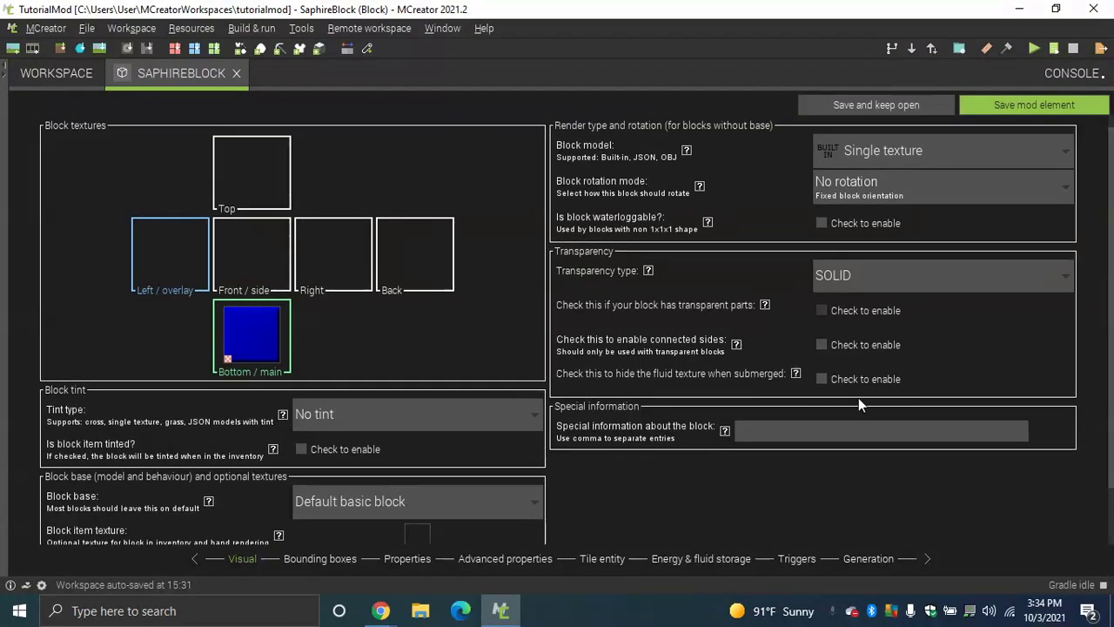
{"action": "left_click", "coordinate": [335, 562]}
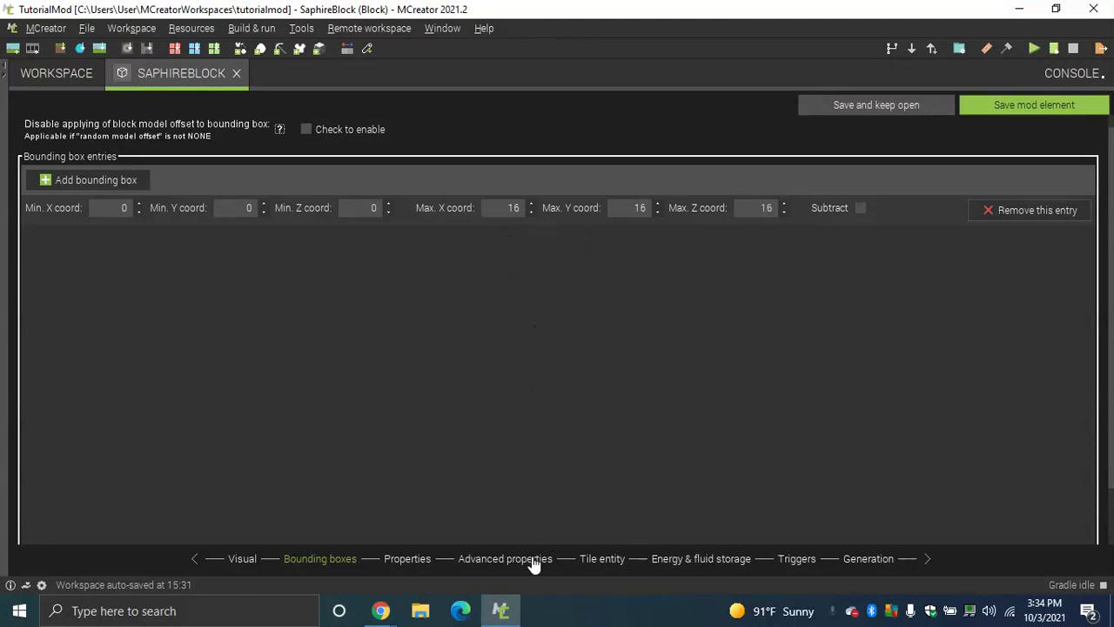
Set the Saphire Block's material to IRON in its general properties
{"action": "left_click", "coordinate": [406, 561]}
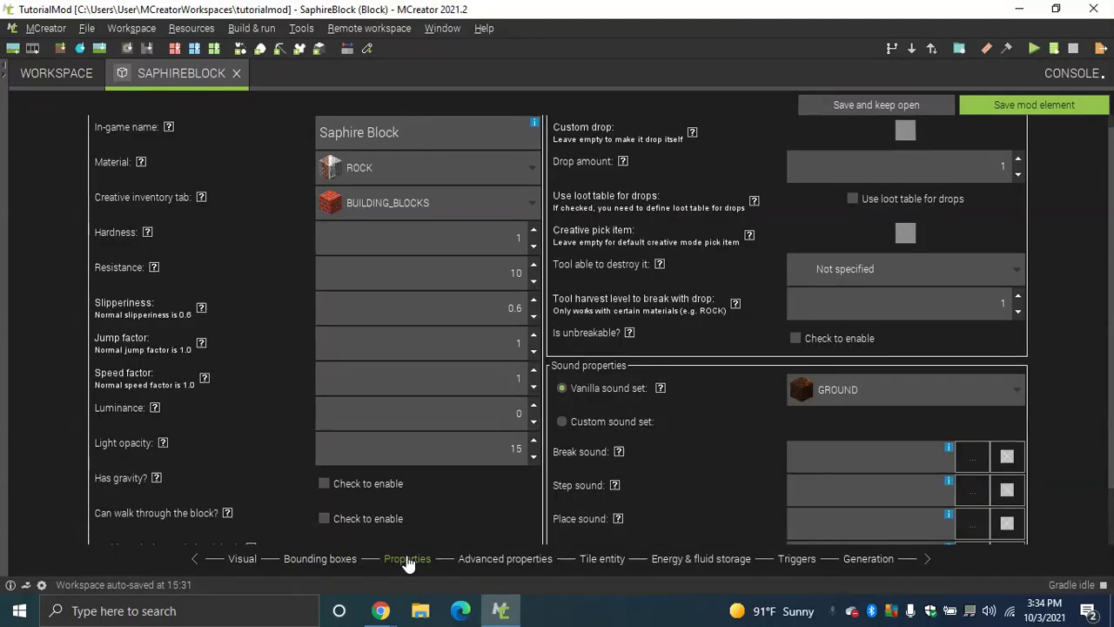
{"action": "scroll", "coordinate": [1111, 168], "scroll_direction": "up", "scroll_amount": 1}
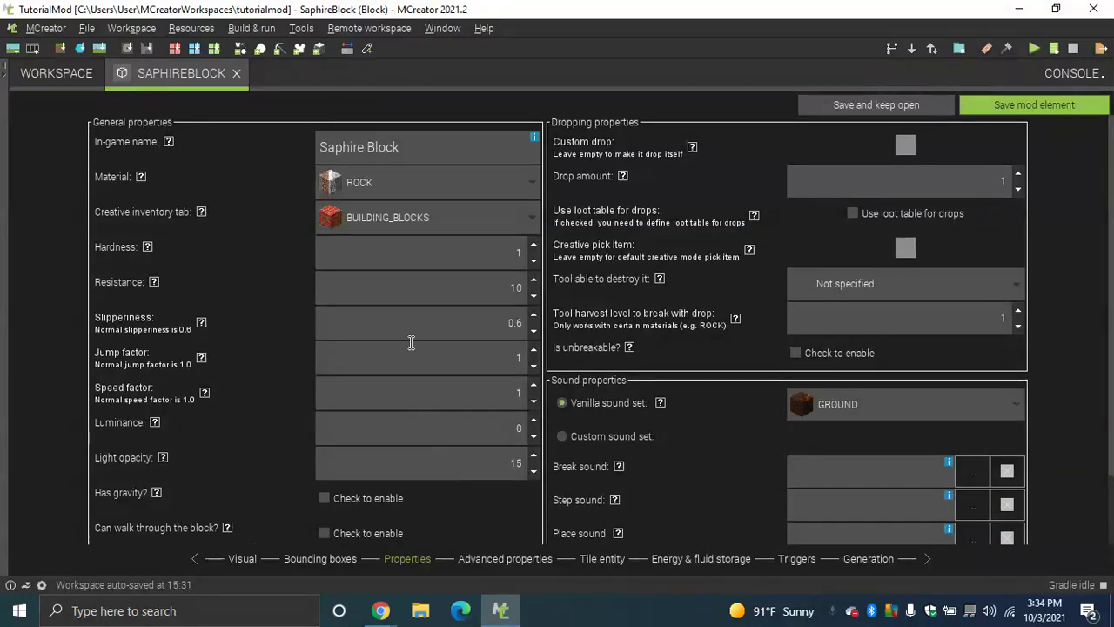
{"action": "left_click", "coordinate": [395, 183]}
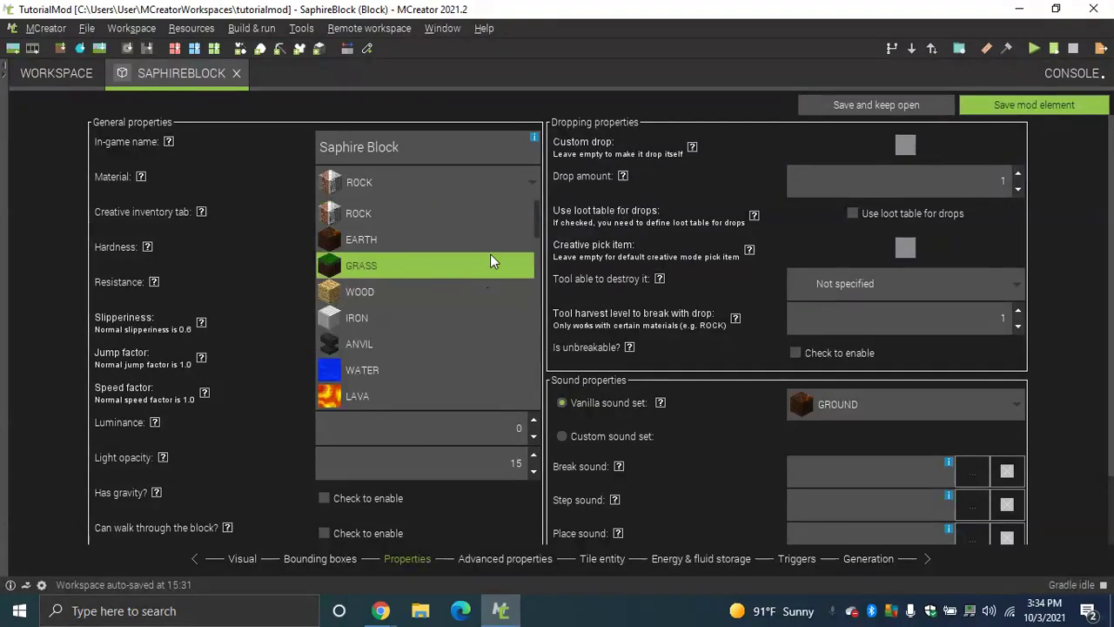
{"action": "scroll", "coordinate": [536, 219], "scroll_direction": "down", "scroll_amount": 1}
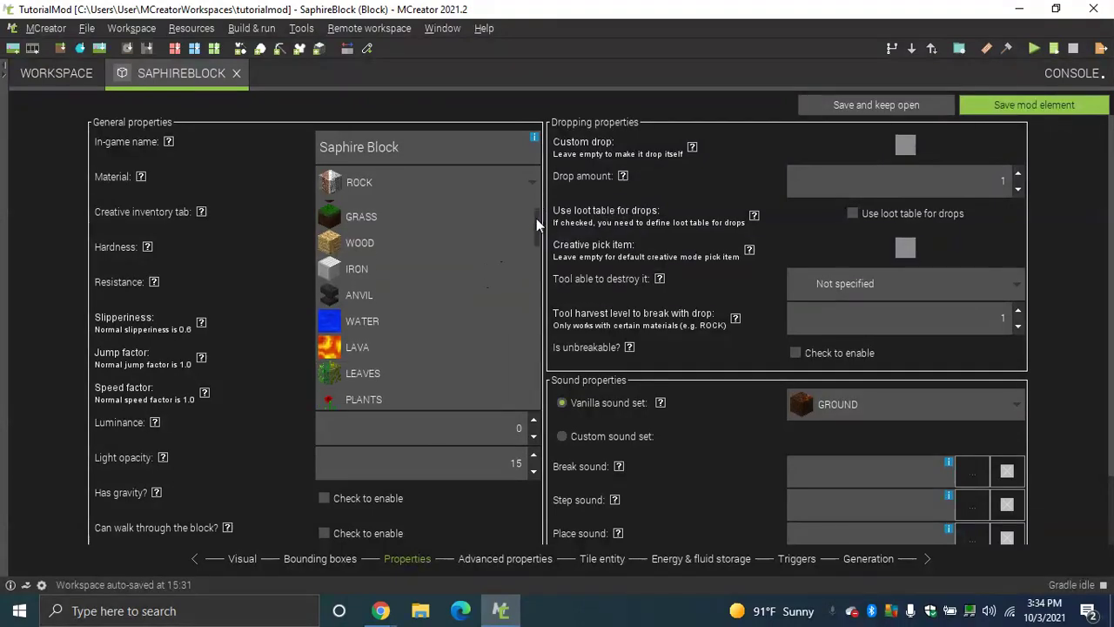
{"action": "mouse_move", "coordinate": [536, 222]}
{"action": "left_mouse_down"}
{"action": "mouse_move", "coordinate": [534, 397]}
{"action": "mouse_move", "coordinate": [541, 204]}
{"action": "left_mouse_up"}
{"action": "left_click", "coordinate": [425, 316]}
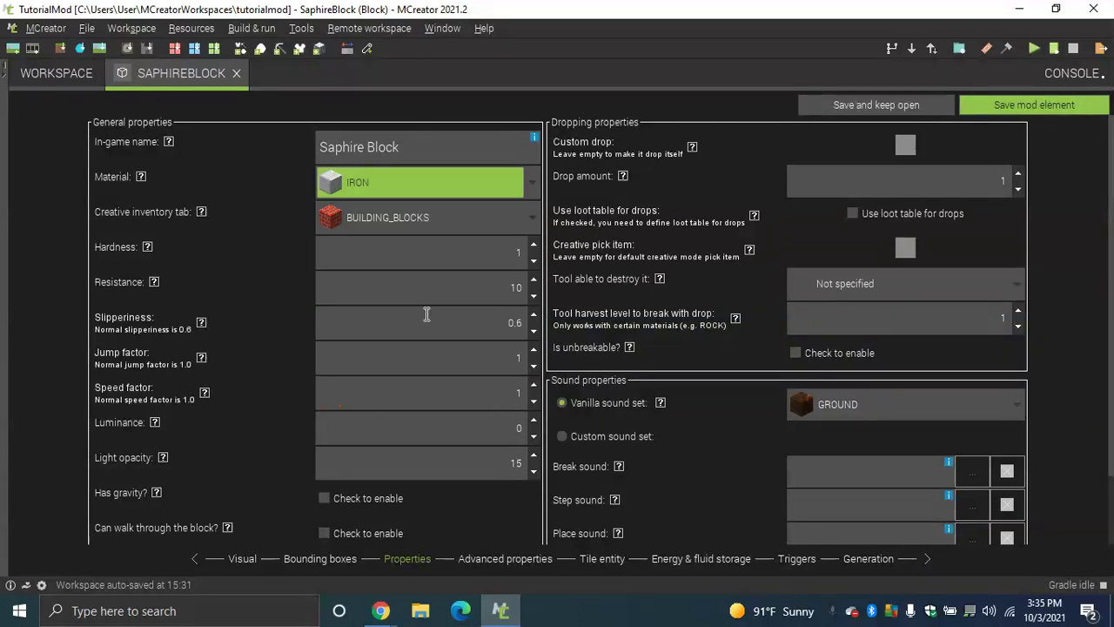
Set the block's vanilla sound set to METAL and choose BUILDING_BLOCKS as its creative inventory tab
{"action": "left_click", "coordinate": [827, 406]}
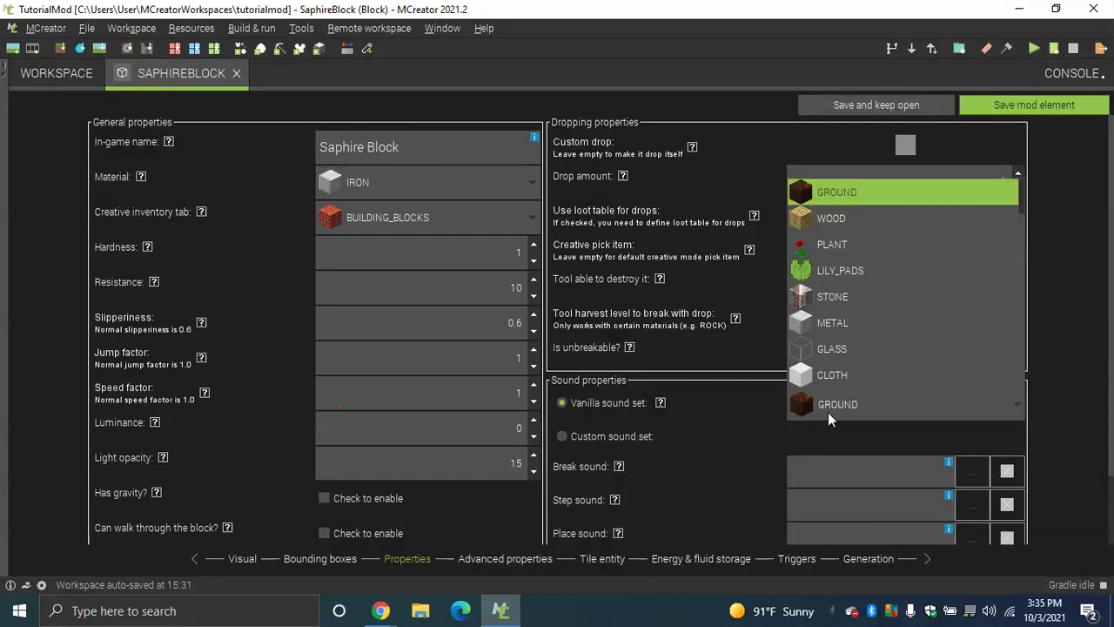
{"action": "left_click", "coordinate": [841, 331]}
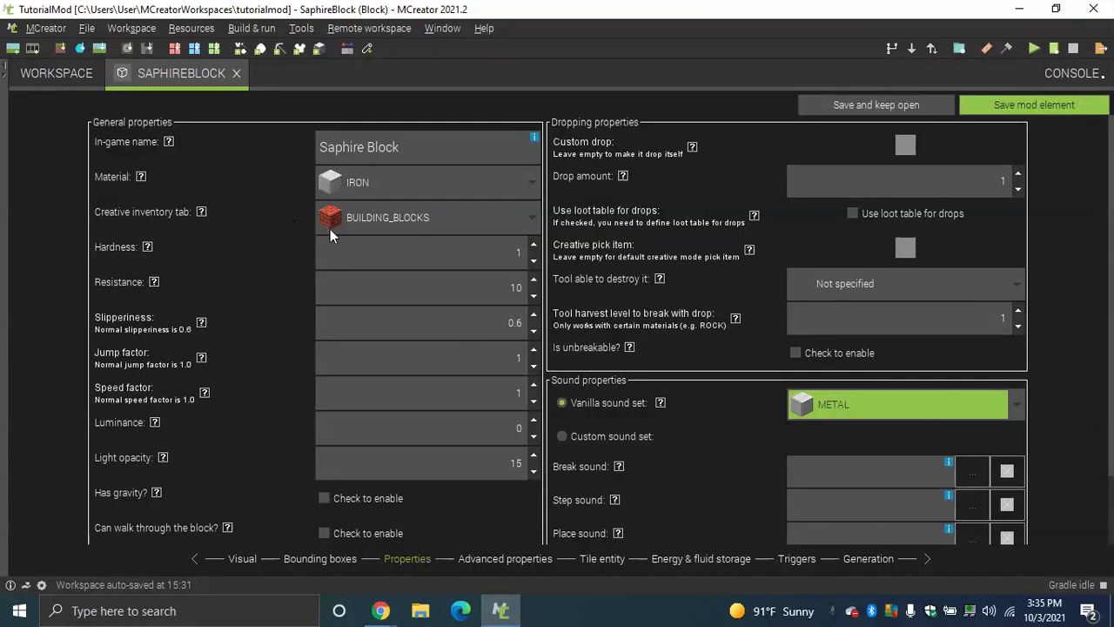
{"action": "left_click", "coordinate": [353, 222]}
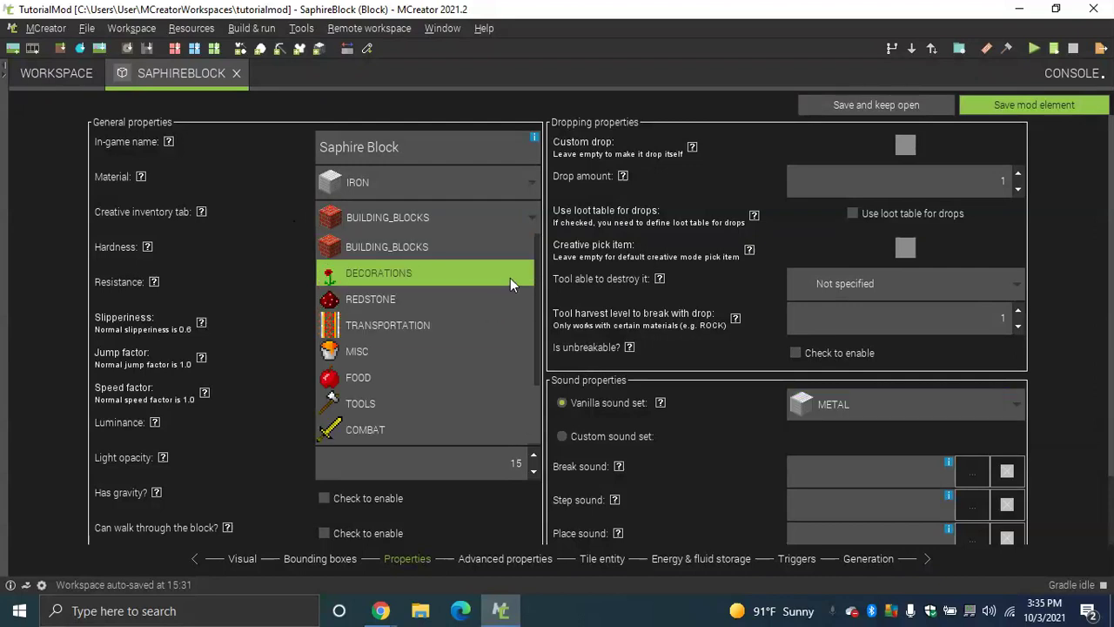
{"action": "mouse_move", "coordinate": [540, 287]}
{"action": "left_mouse_down"}
{"action": "mouse_move", "coordinate": [539, 359]}
{"action": "mouse_move", "coordinate": [533, 276]}
{"action": "left_mouse_up"}
{"action": "left_click", "coordinate": [523, 248]}
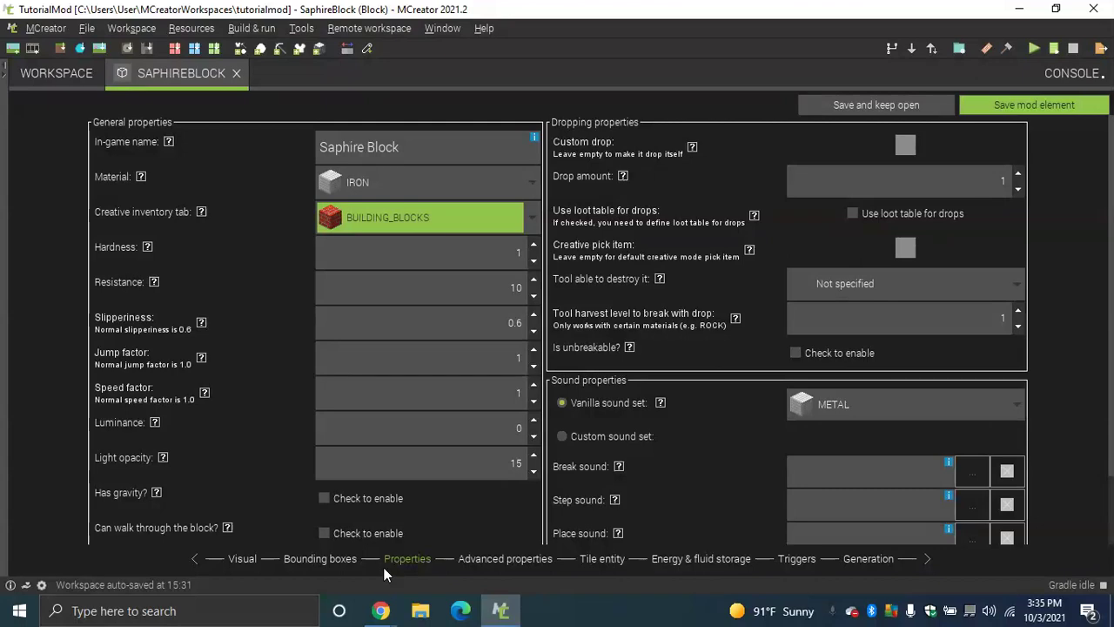
Switch to Chrome and search the web for "diamond block minecraft" in a new tab
{"action": "mouse_move", "coordinate": [381, 610]}
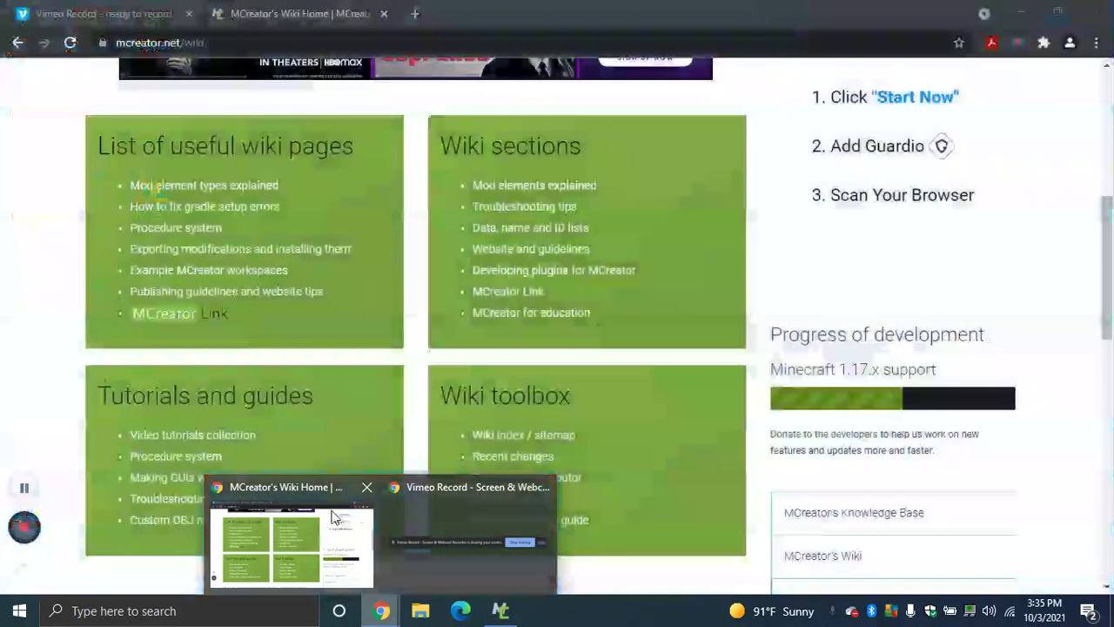
{"action": "left_click", "coordinate": [341, 514]}
{"action": "left_click", "coordinate": [414, 13]}
{"action": "type", "text": "di"}
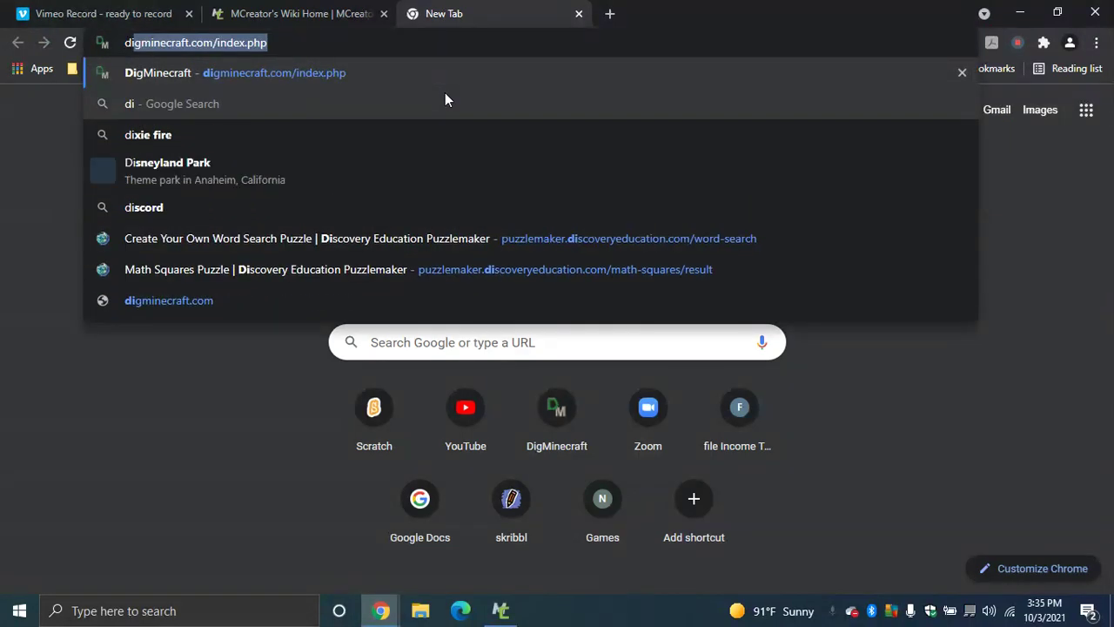
{"action": "type", "text": "amond "}
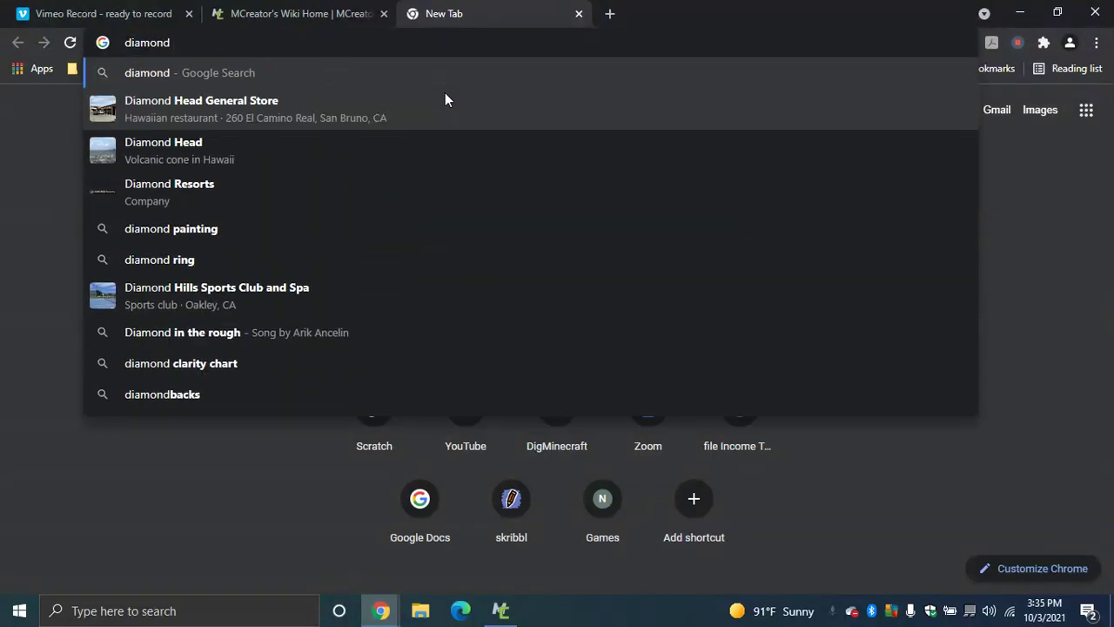
{"action": "type", "text": "block"}
{"action": "left_click", "coordinate": [439, 103]}
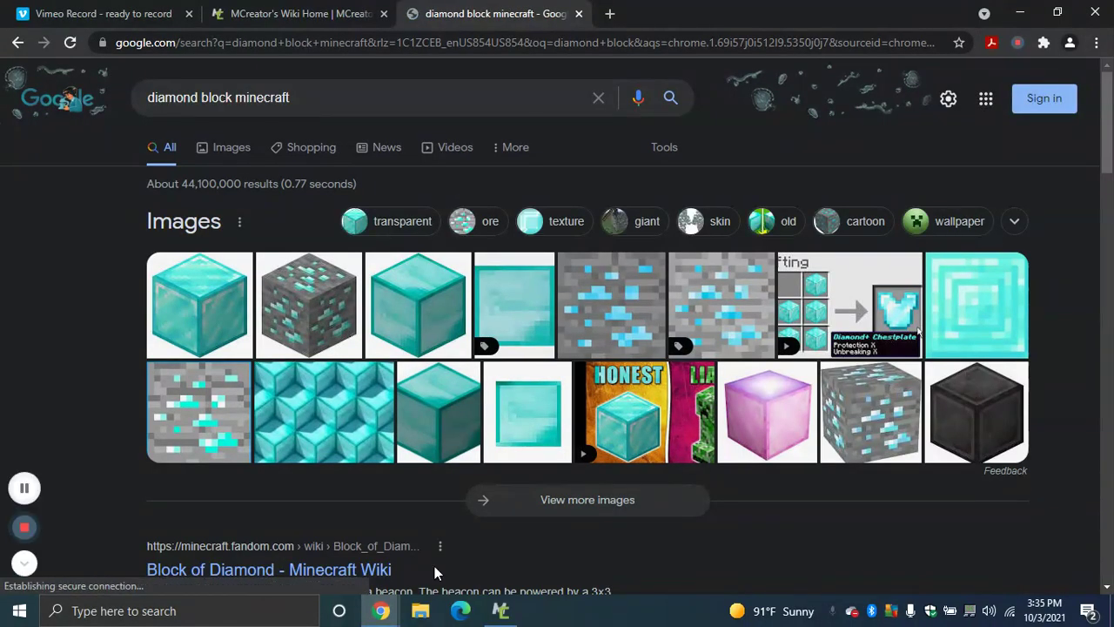
Open the Minecraft Wiki article on Block of Diamond and examine its hardness and blast resistance
{"action": "left_click", "coordinate": [386, 571]}
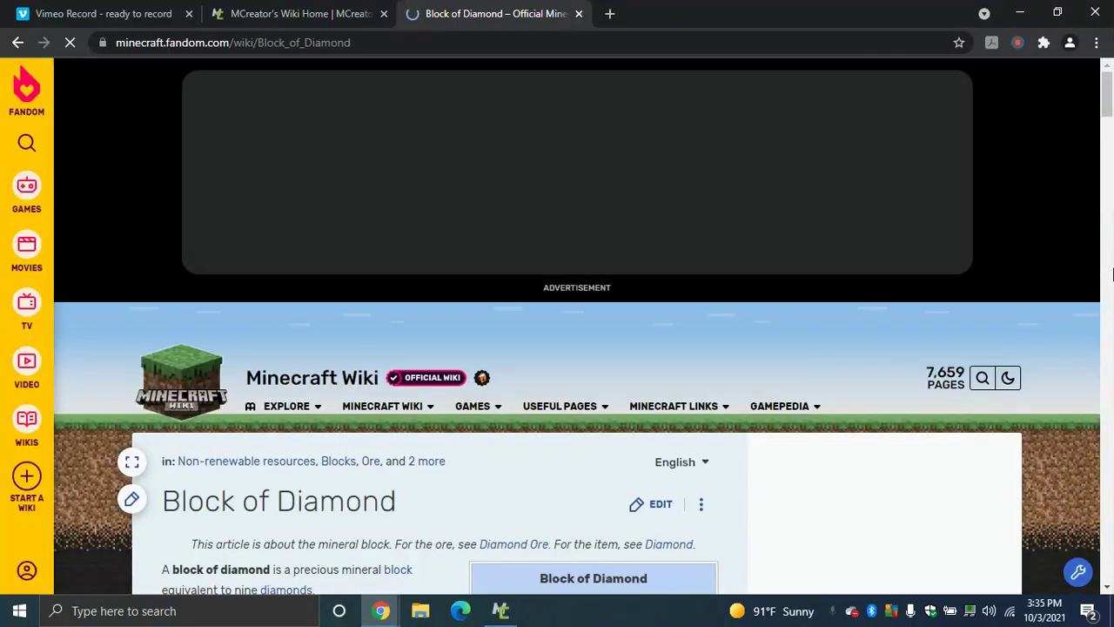
{"action": "left_click_drag", "start_coordinate": [1108, 95], "coordinate": [1110, 143]}
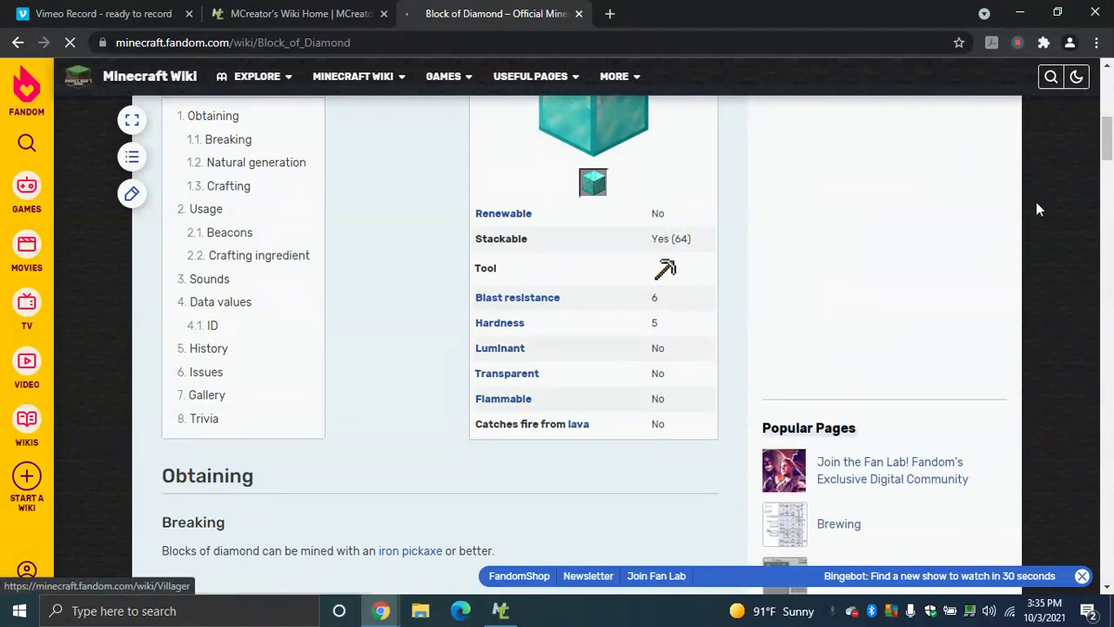
{"action": "mouse_move", "coordinate": [1108, 148]}
{"action": "left_mouse_down"}
{"action": "mouse_move", "coordinate": [1109, 139]}
{"action": "mouse_move", "coordinate": [1109, 148]}
{"action": "left_mouse_up"}
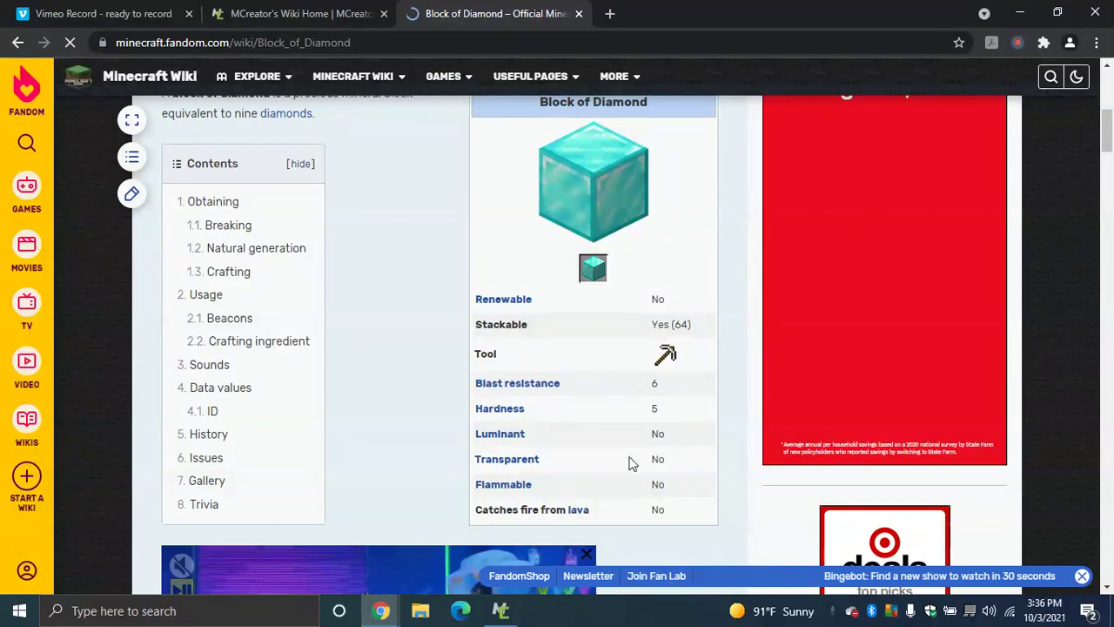
Switch back to MCreator and set the Saphire Block's hardness to 5
{"action": "left_click", "coordinate": [488, 614]}
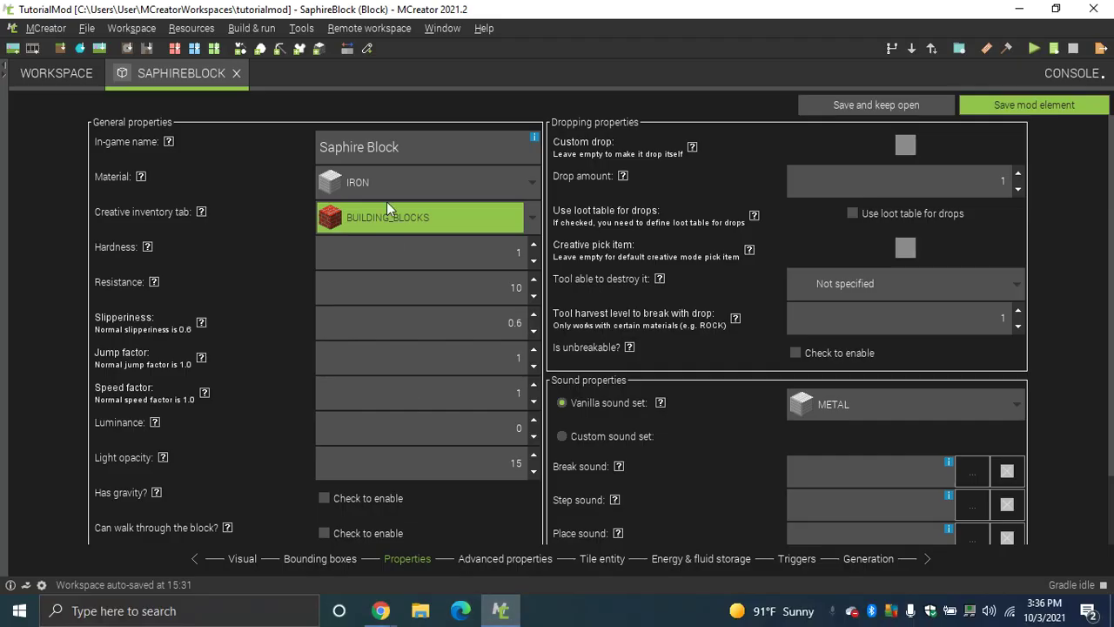
{"action": "double_click", "coordinate": [434, 264]}
{"action": "type", "text": "5"}
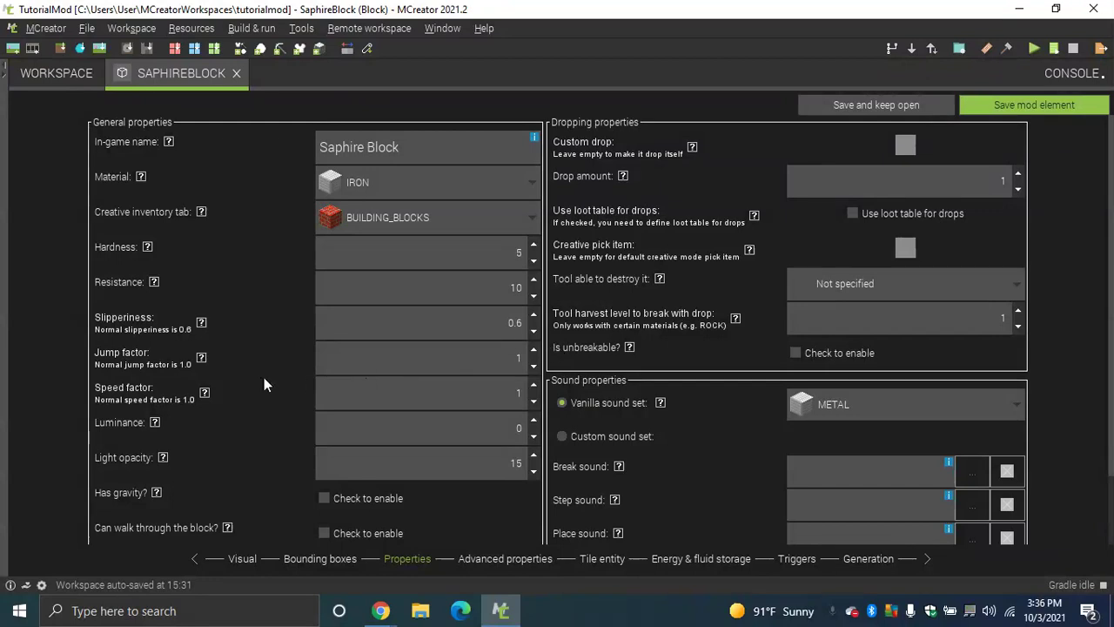
Check the diamond block's blast resistance in Chrome and set the Saphire Block's resistance to 6 in MCreator
{"action": "mouse_move", "coordinate": [386, 613]}
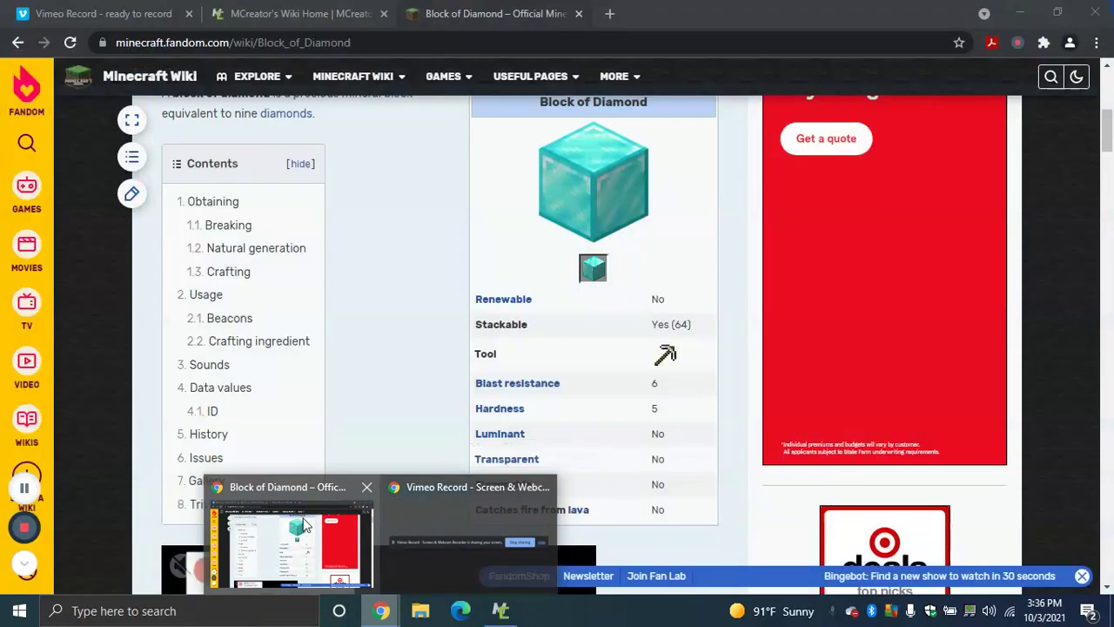
{"action": "left_click", "coordinate": [291, 535]}
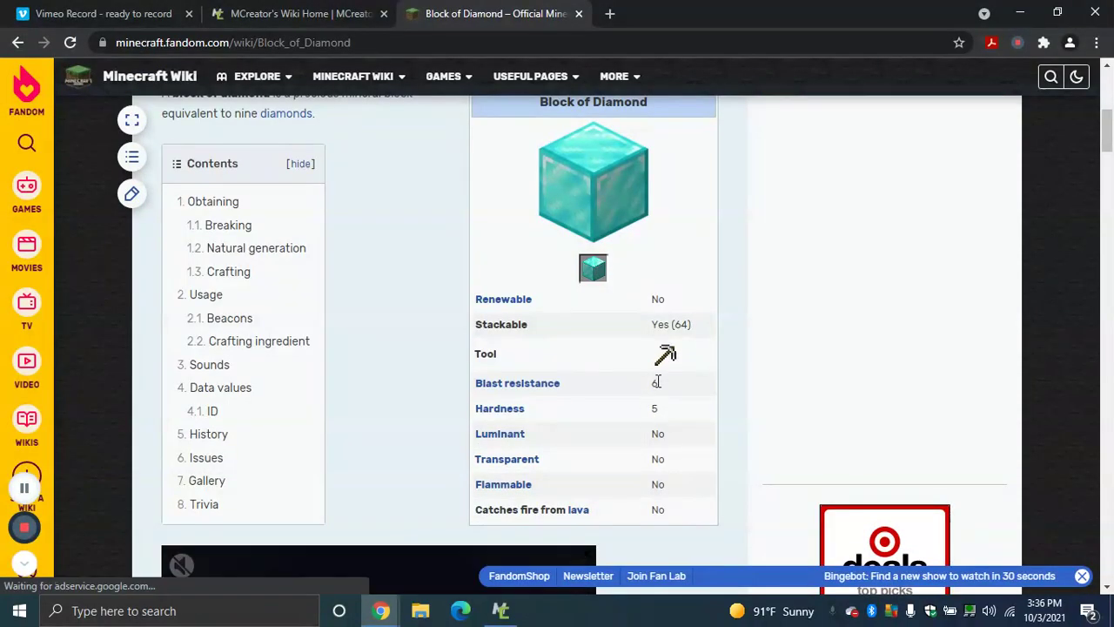
{"action": "left_click", "coordinate": [500, 610]}
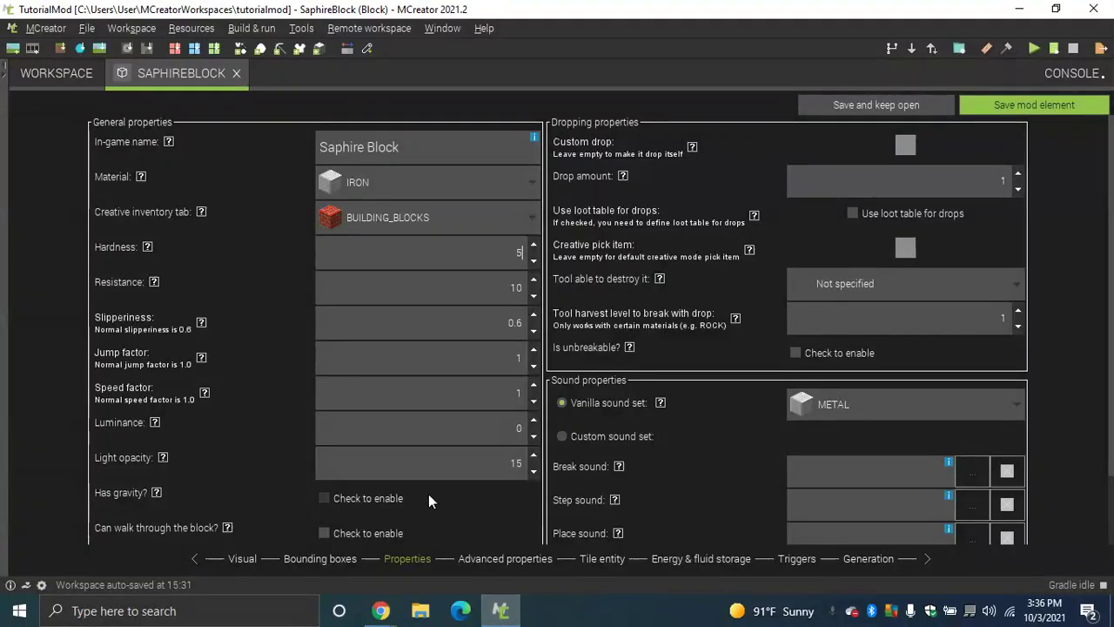
{"action": "double_click", "coordinate": [516, 287]}
Read the help descriptions for the block's hardness, slipperiness and jump factor
{"action": "left_click", "coordinate": [147, 248]}
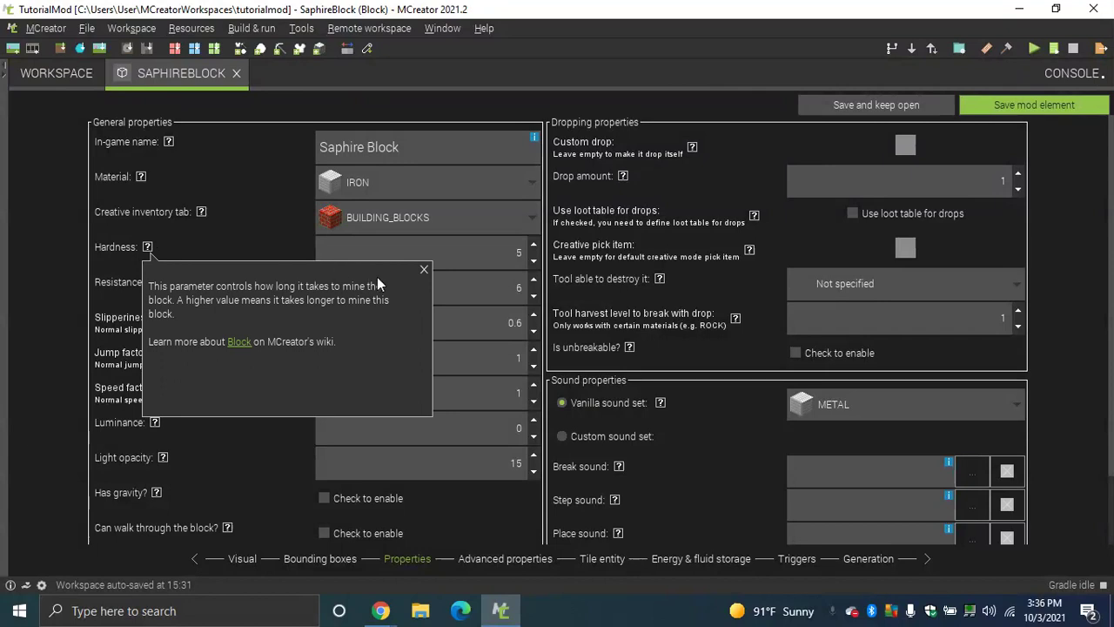
{"action": "left_click", "coordinate": [423, 270]}
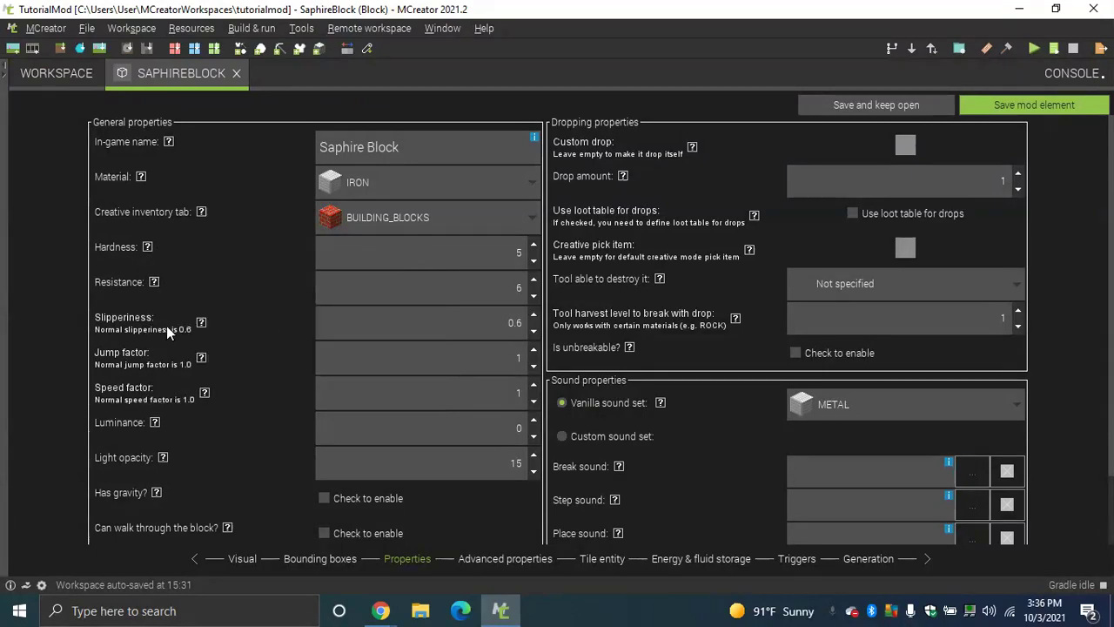
{"action": "left_click", "coordinate": [201, 326]}
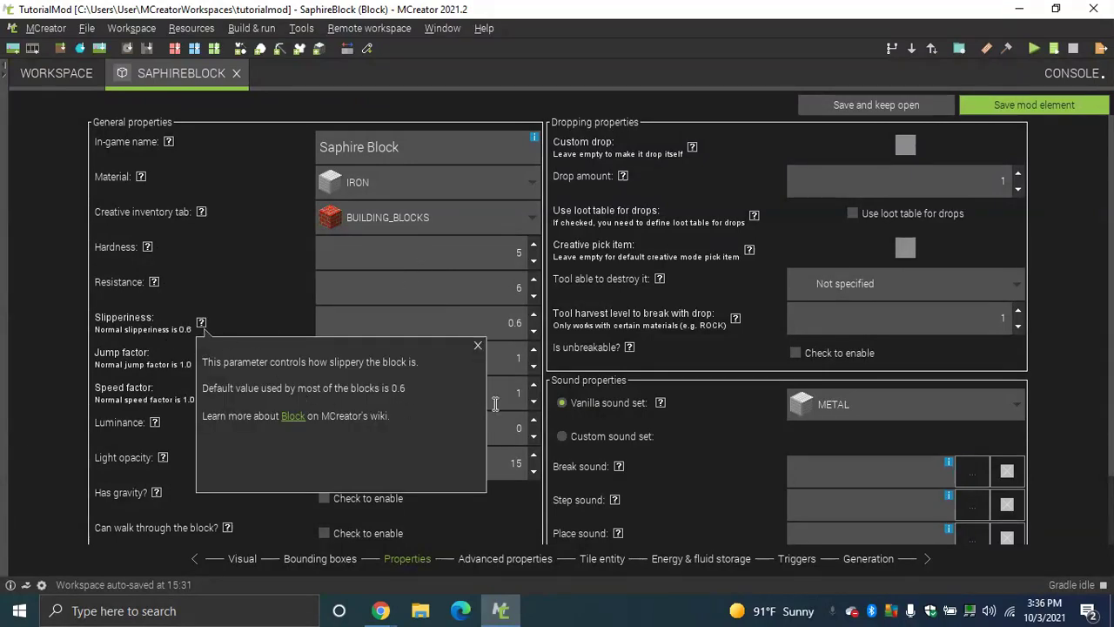
{"action": "left_click", "coordinate": [477, 348]}
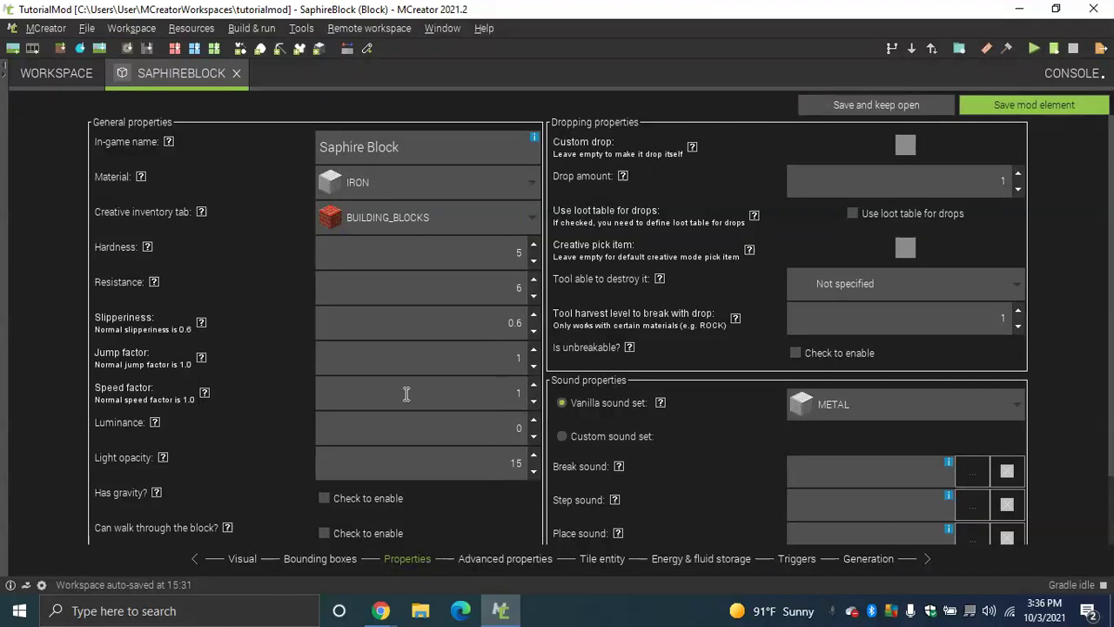
{"action": "left_click", "coordinate": [201, 359]}
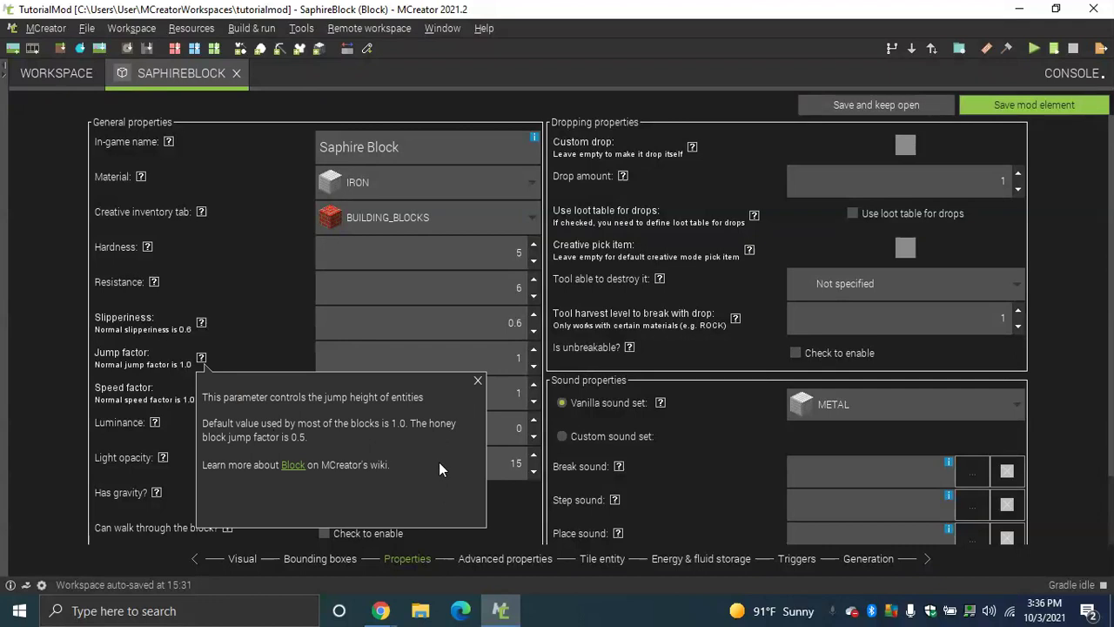
{"action": "left_click", "coordinate": [478, 380]}
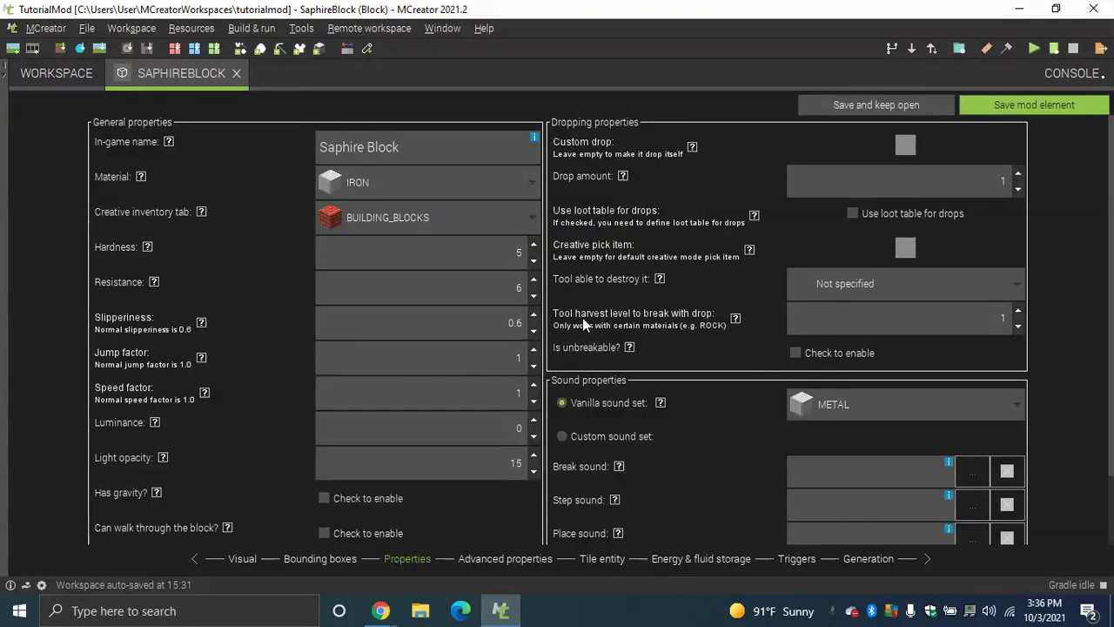
Try a jump factor of 2 for the block
{"action": "left_click", "coordinate": [515, 359]}
{"action": "type", "text": "2"}
Read the help on speed factor, luminance and light opacity, and check the diamond block's luminance on the wiki page in Chrome
{"action": "mouse_move", "coordinate": [204, 392]}
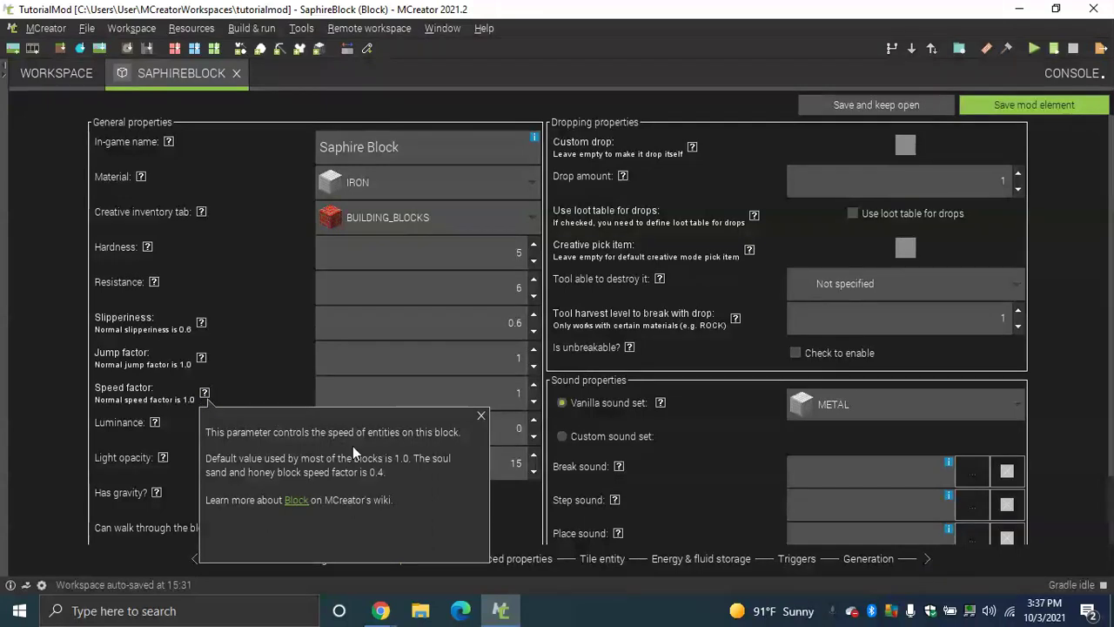
{"action": "left_click", "coordinate": [479, 416]}
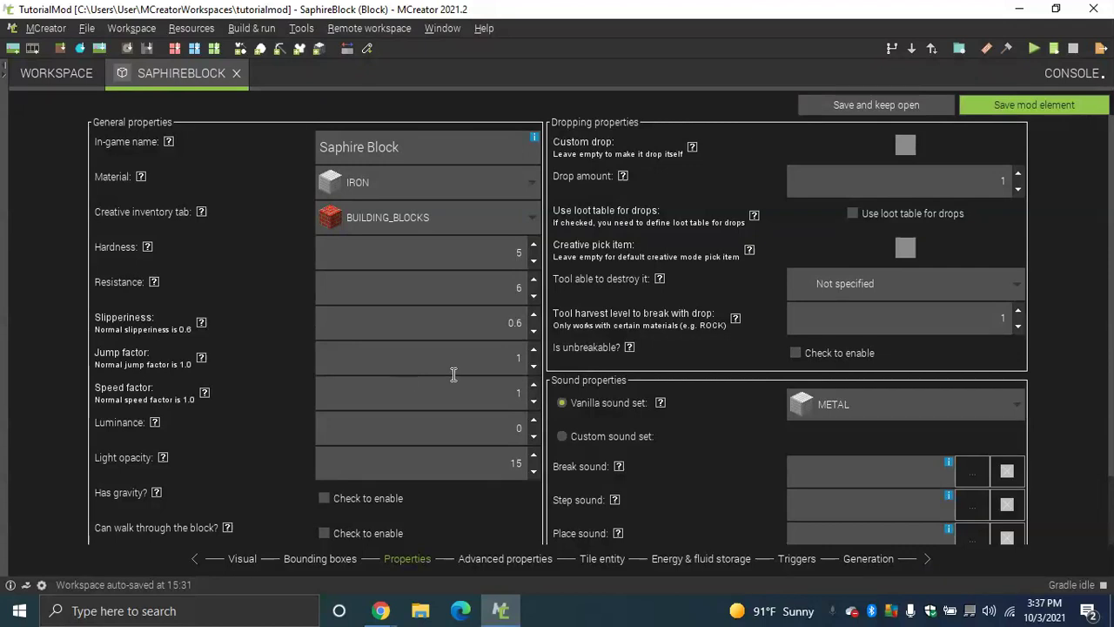
{"action": "scroll", "coordinate": [1112, 322], "scroll_direction": "down", "scroll_amount": 2}
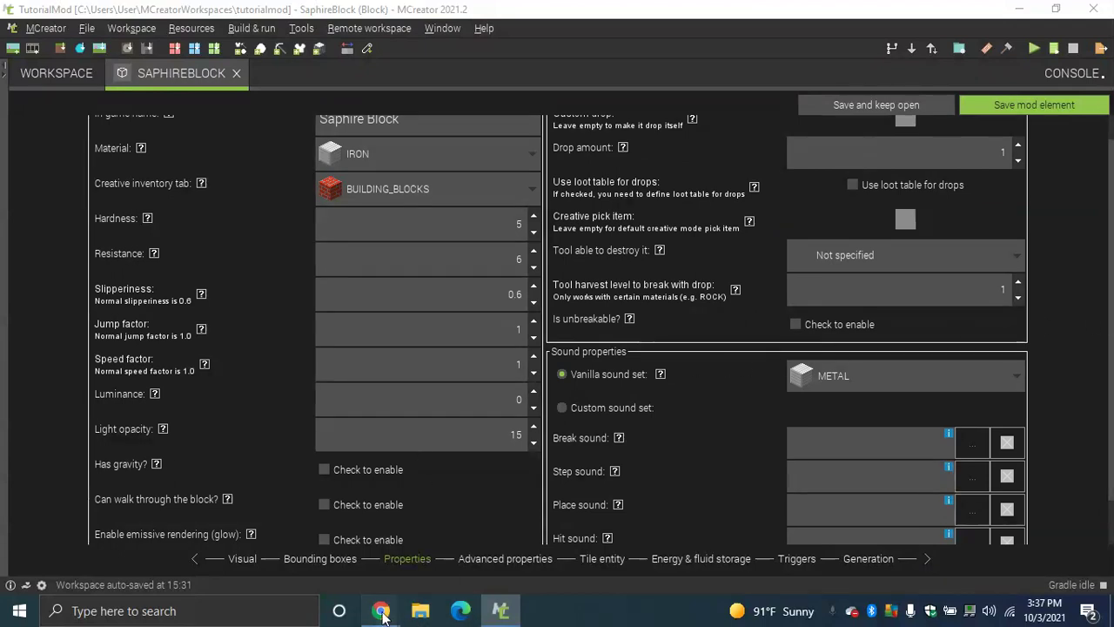
{"action": "mouse_move", "coordinate": [383, 609]}
{"action": "left_click", "coordinate": [348, 576]}
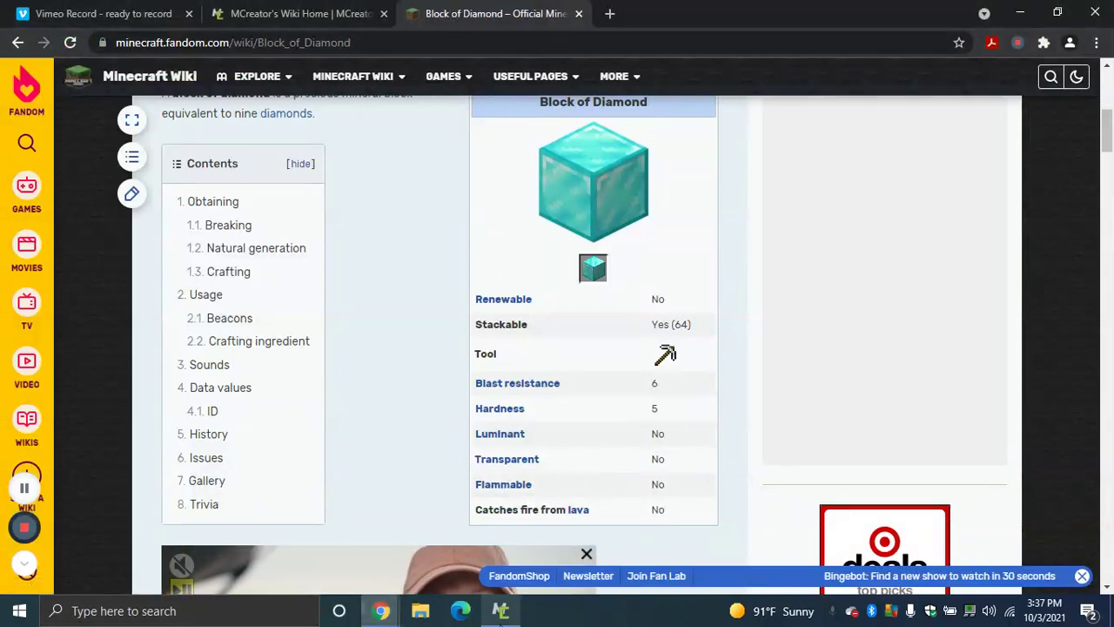
{"action": "left_click", "coordinate": [500, 611]}
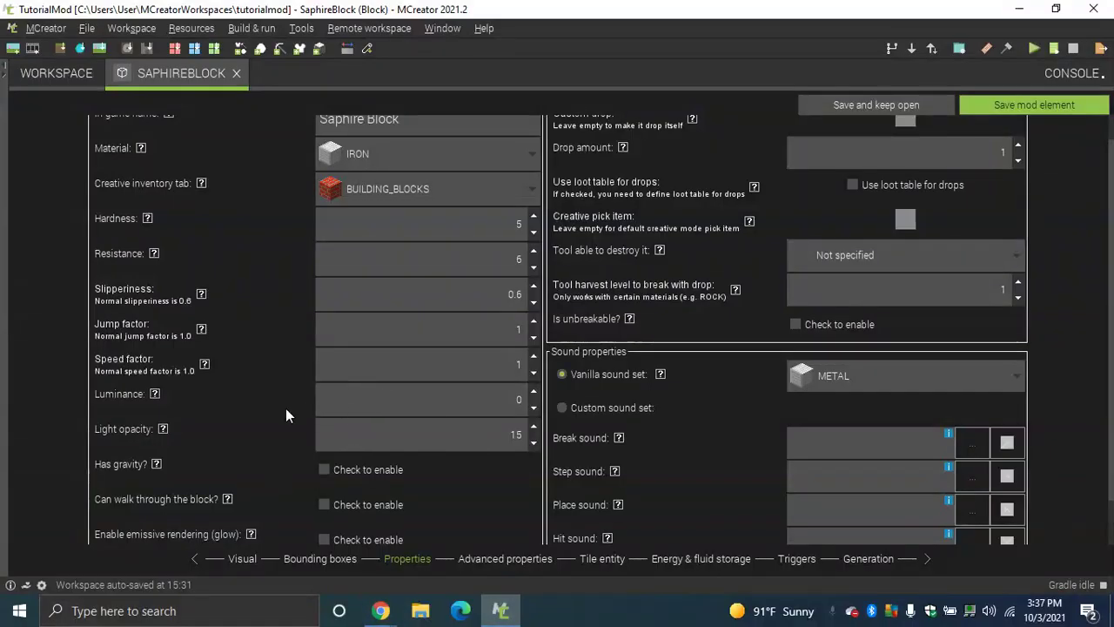
{"action": "mouse_move", "coordinate": [157, 399]}
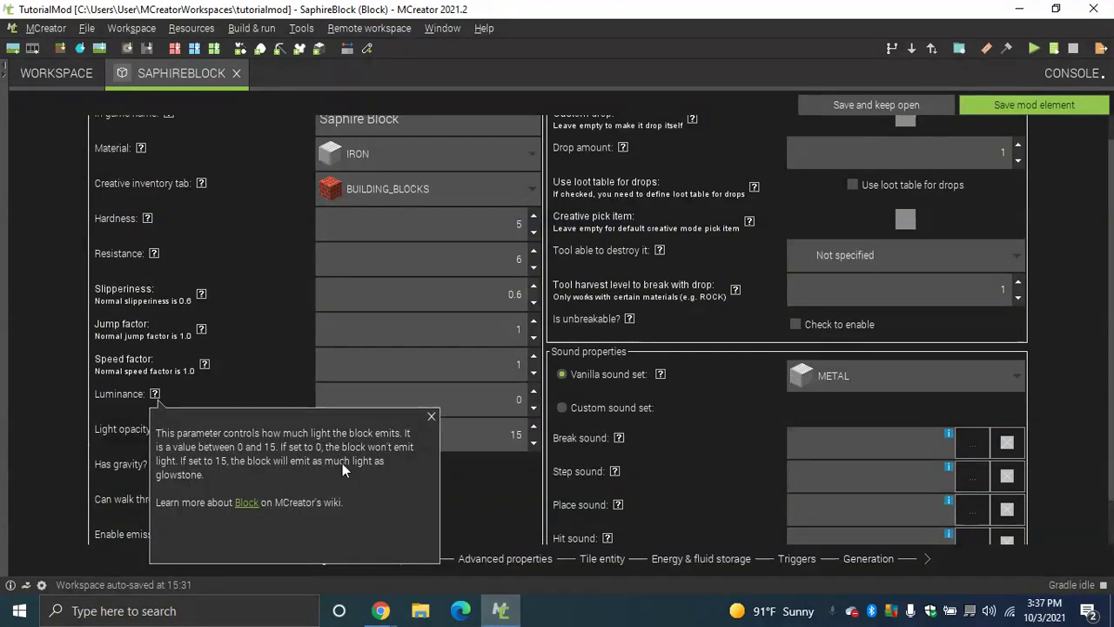
{"action": "left_click", "coordinate": [431, 416]}
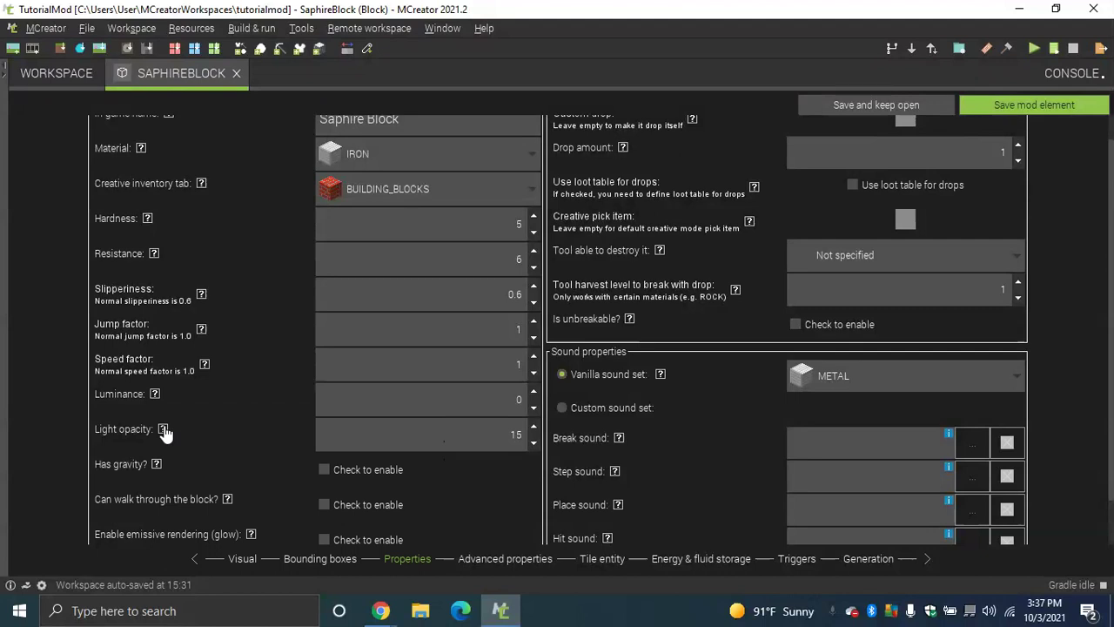
{"action": "mouse_move", "coordinate": [164, 428]}
{"action": "left_click", "coordinate": [440, 266]}
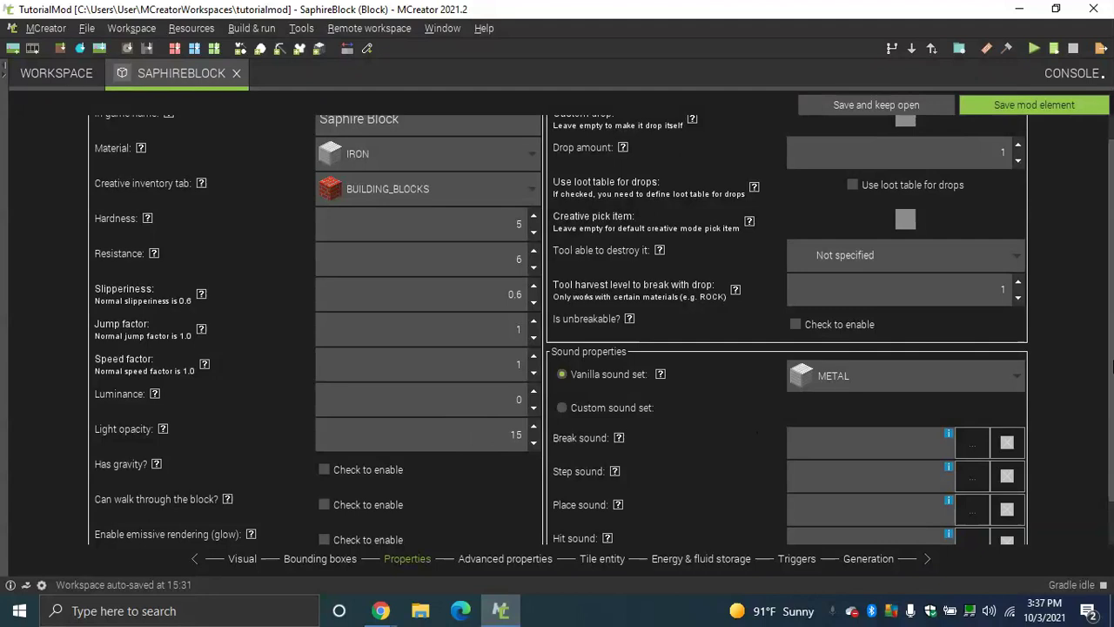
Read the help on the block's gravity, walk-through, emissive rendering and replaceable options
{"action": "scroll", "coordinate": [1099, 419], "scroll_direction": "down", "scroll_amount": 2}
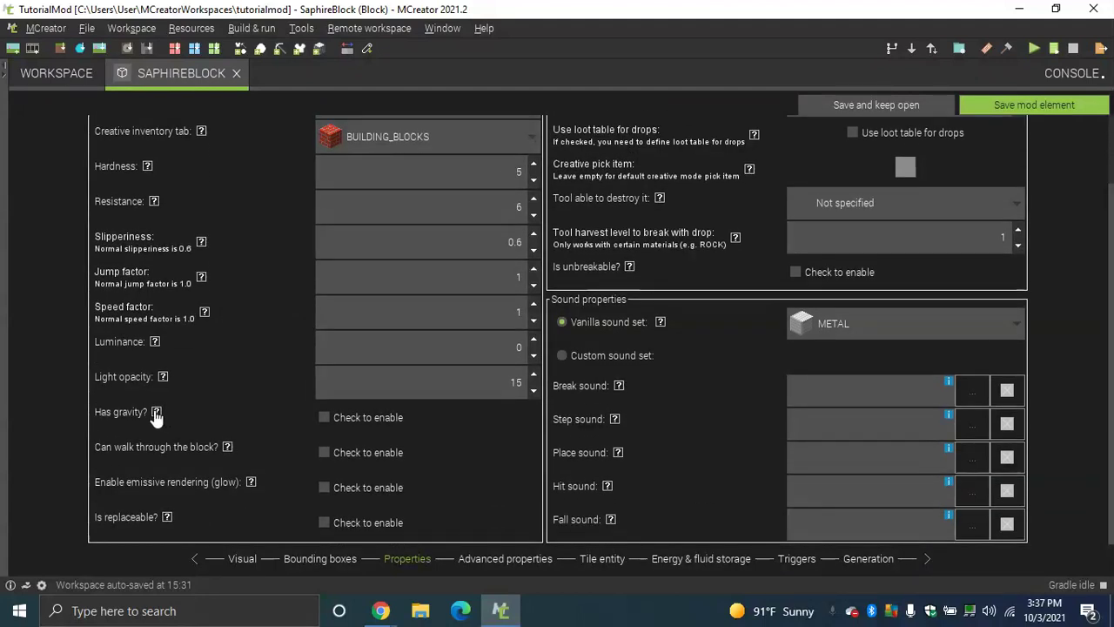
{"action": "mouse_move", "coordinate": [156, 412]}
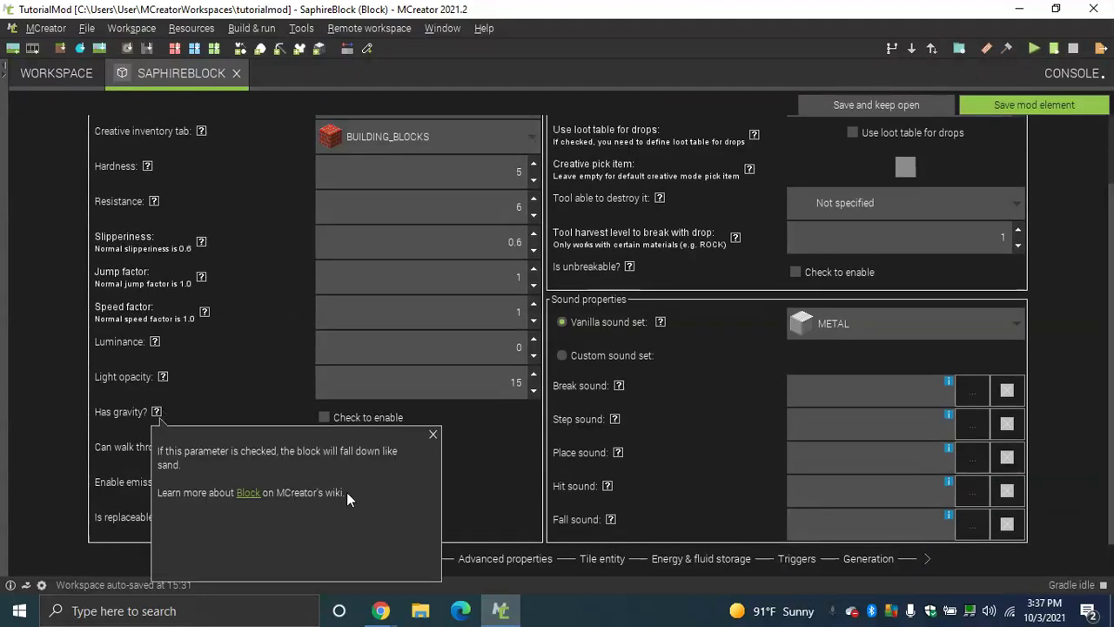
{"action": "left_click", "coordinate": [433, 434]}
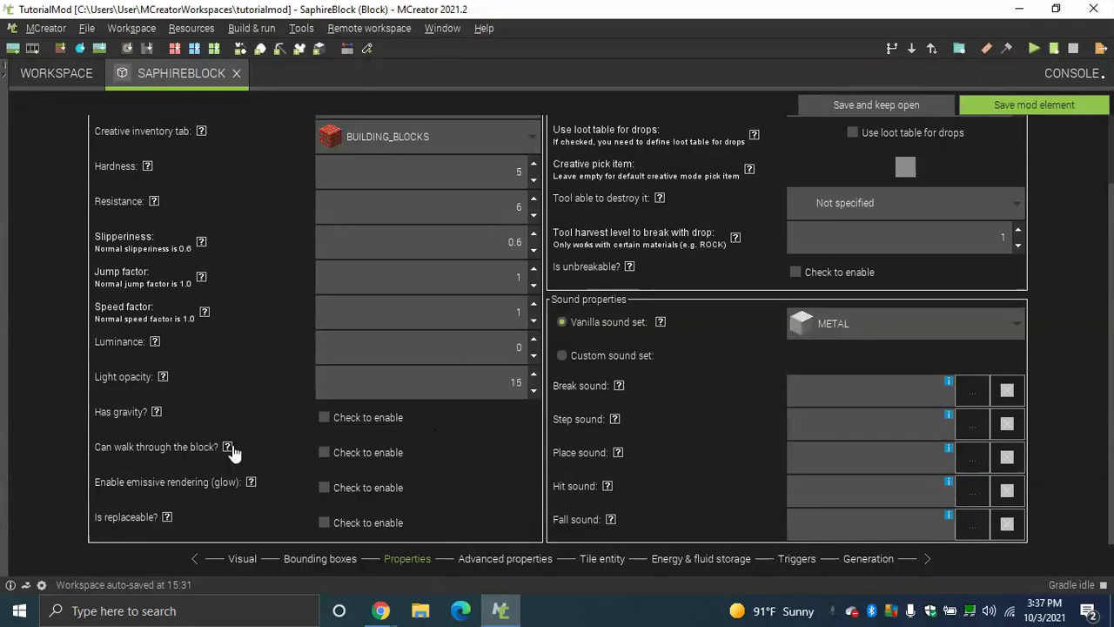
{"action": "mouse_move", "coordinate": [228, 449]}
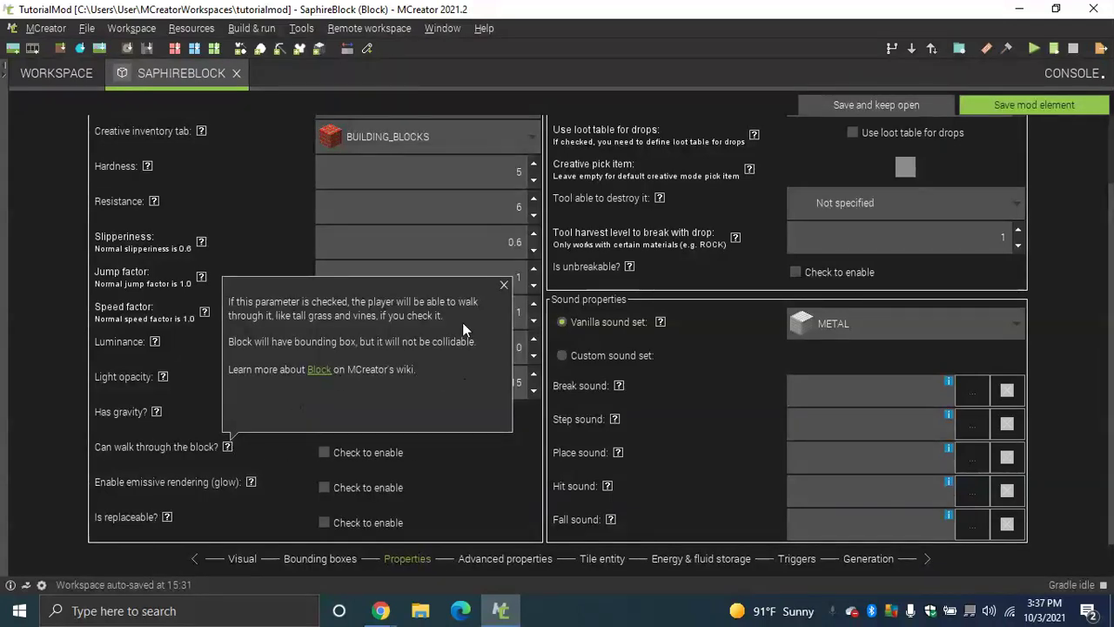
{"action": "left_click", "coordinate": [506, 287]}
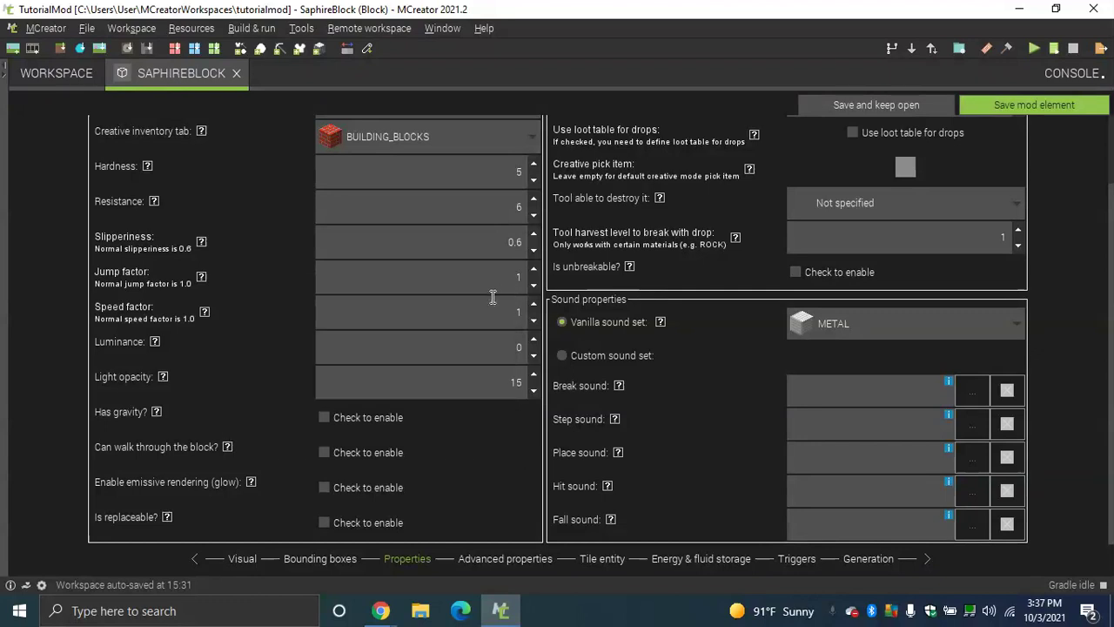
{"action": "left_click", "coordinate": [251, 482]}
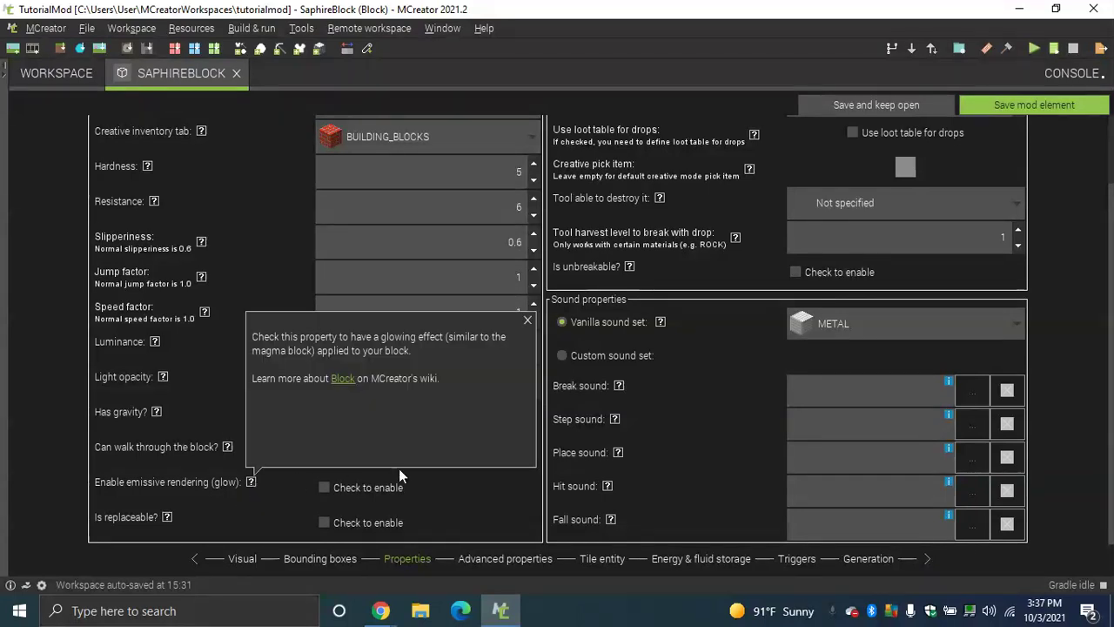
{"action": "left_click", "coordinate": [527, 320]}
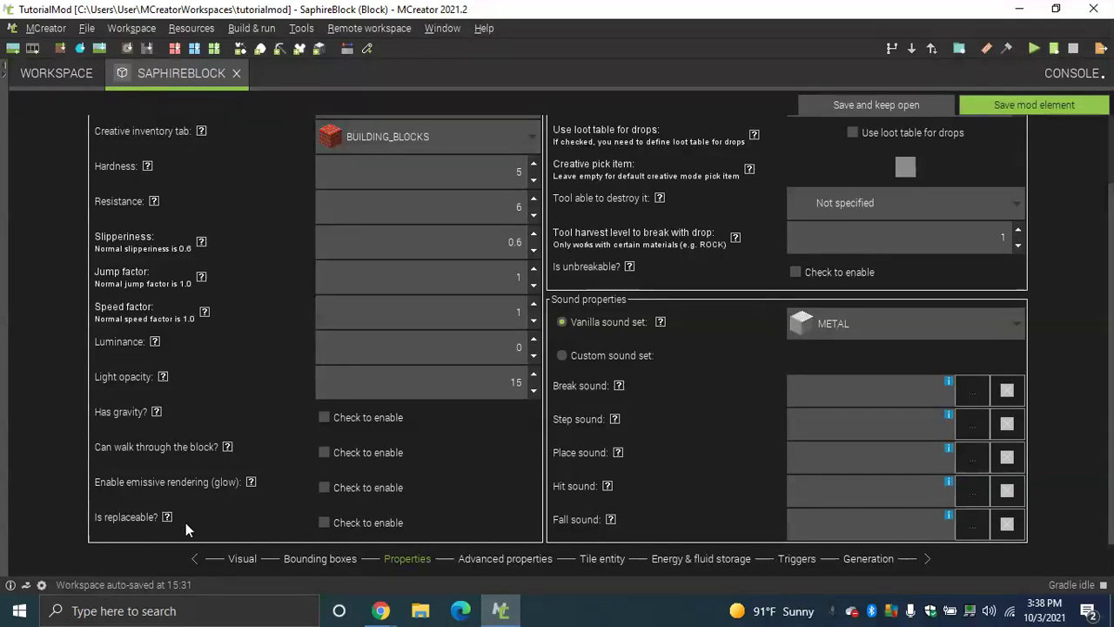
{"action": "mouse_move", "coordinate": [167, 521]}
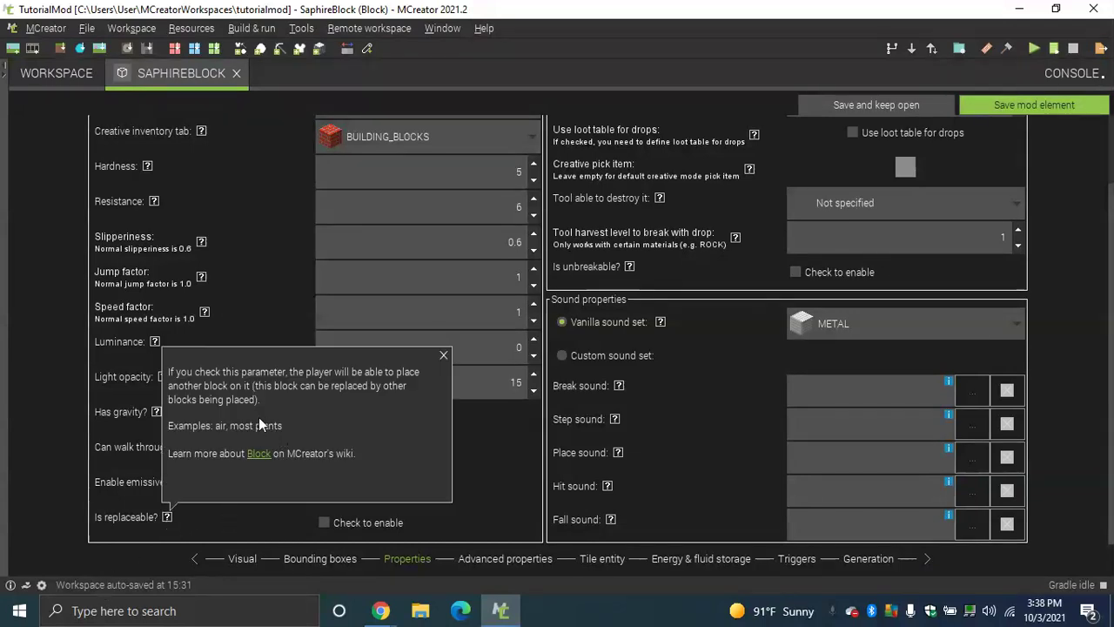
{"action": "left_click", "coordinate": [443, 356]}
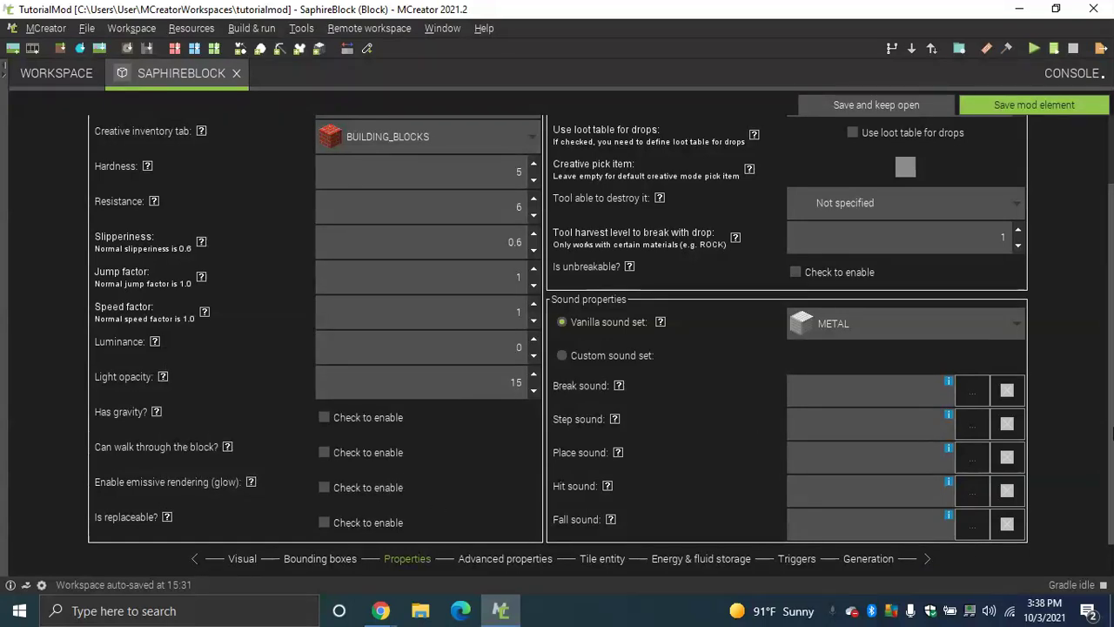
Read the help on custom drop and set pickaxe as the tool able to destroy the block
{"action": "scroll", "coordinate": [951, 231], "scroll_direction": "up", "scroll_amount": 2}
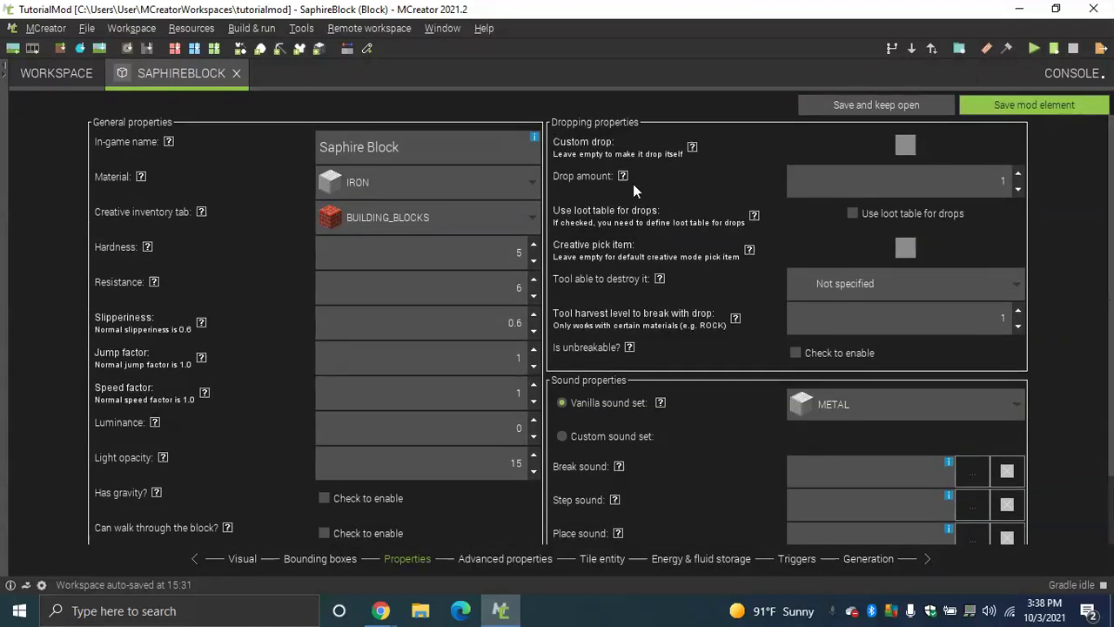
{"action": "left_click", "coordinate": [693, 148]}
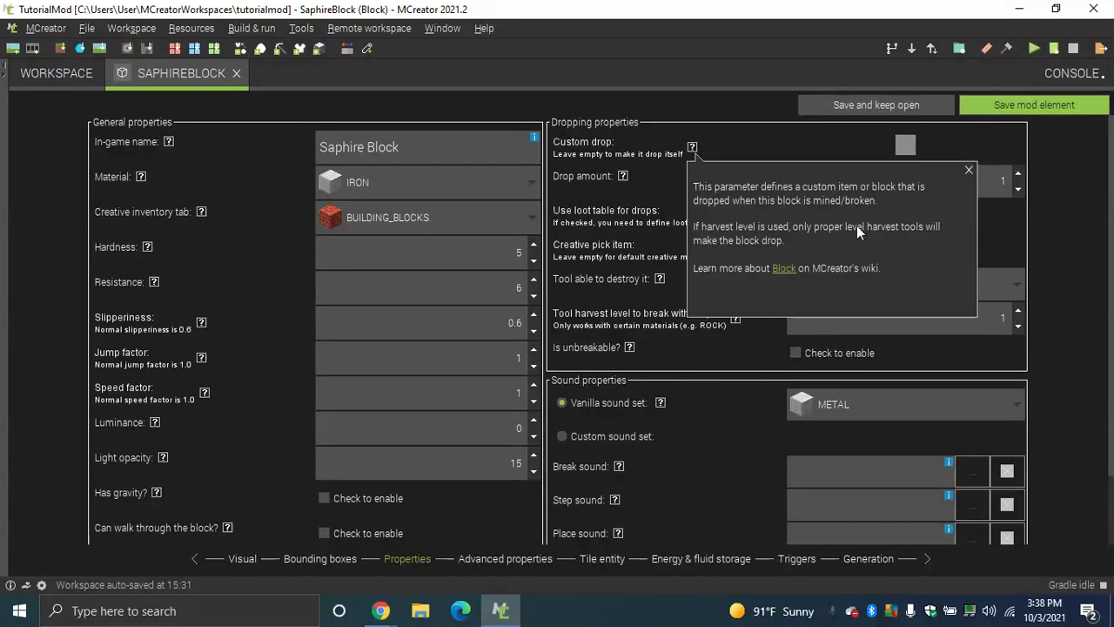
{"action": "left_click", "coordinate": [967, 170]}
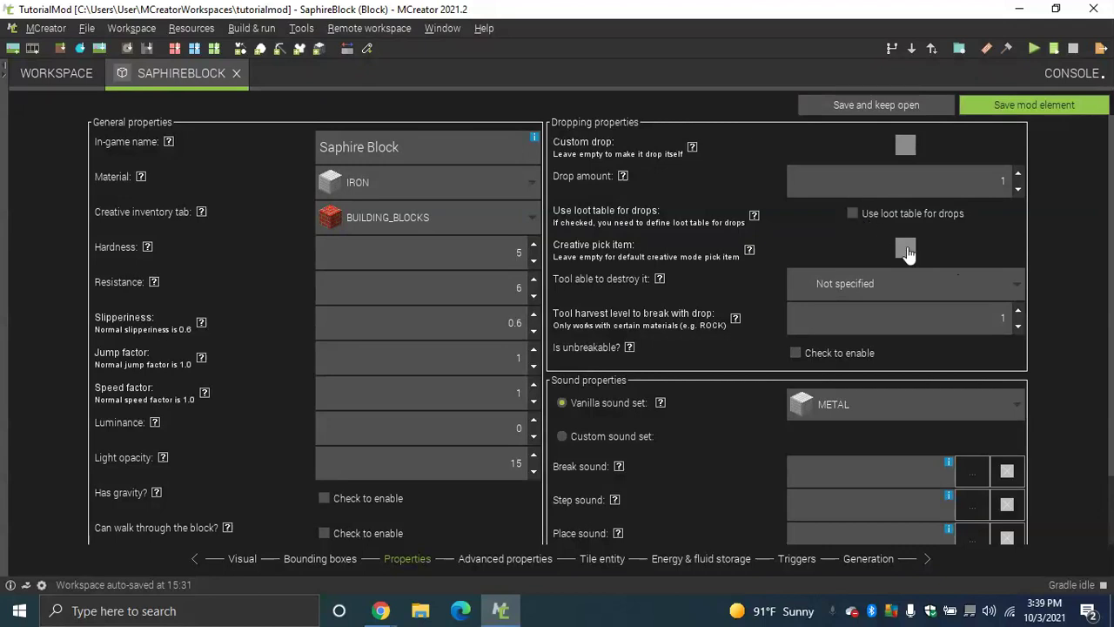
{"action": "left_click", "coordinate": [874, 286]}
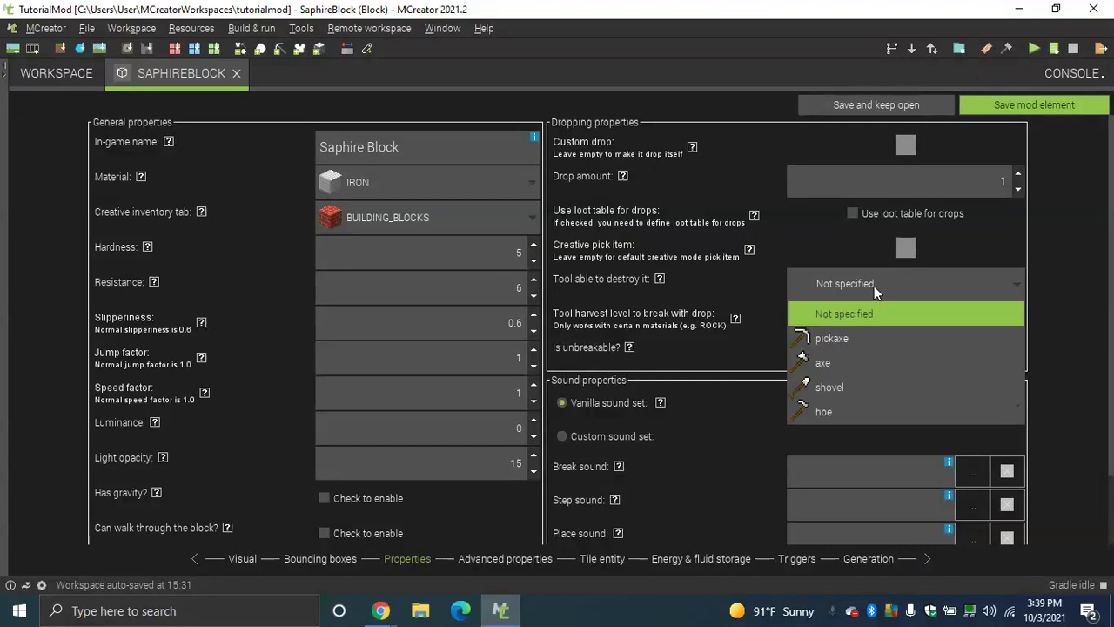
{"action": "left_click", "coordinate": [870, 341]}
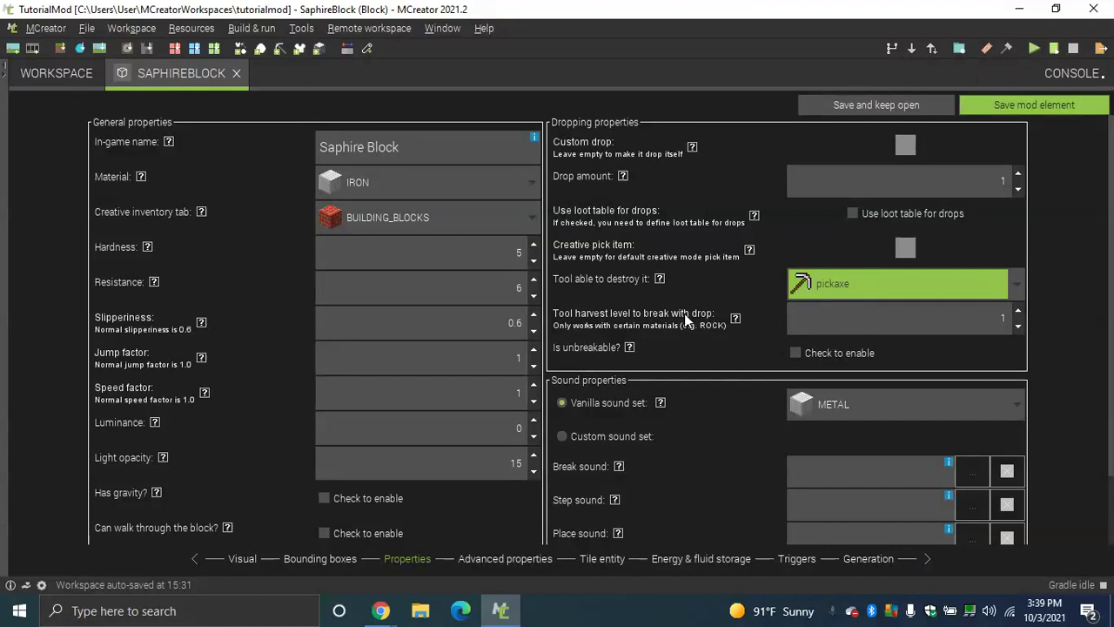
Set the tool harvest level to break with drop to 2 and read the help on the unbreakable option
{"action": "mouse_move", "coordinate": [736, 320]}
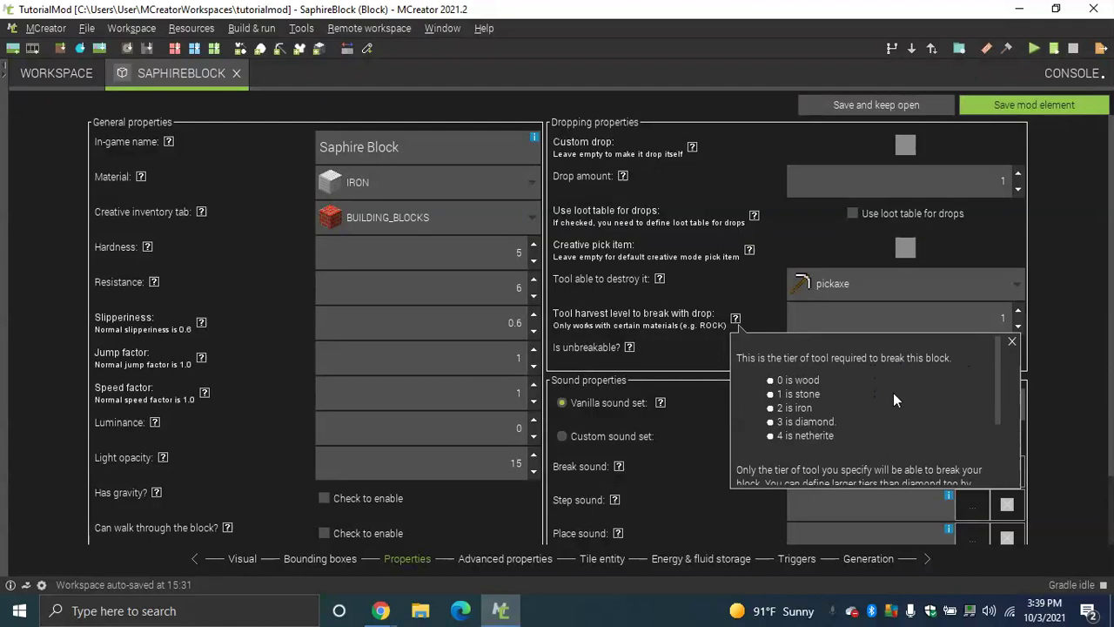
{"action": "left_click", "coordinate": [1011, 341]}
{"action": "double_click", "coordinate": [1005, 319]}
{"action": "type", "text": "2"}
{"action": "left_click", "coordinate": [735, 319]}
{"action": "left_click", "coordinate": [1012, 342]}
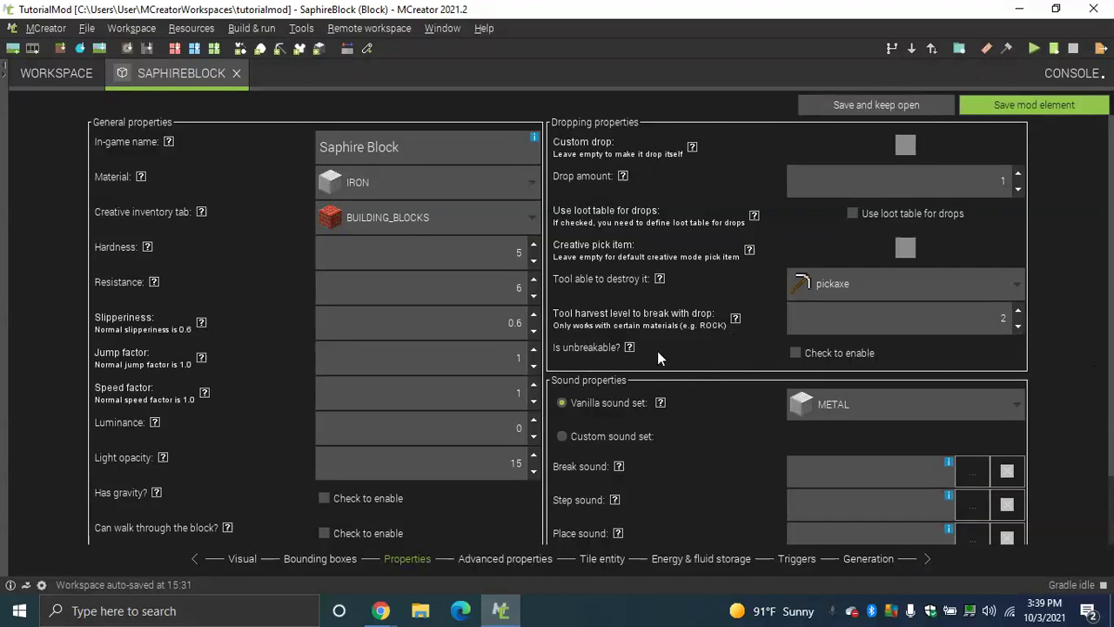
{"action": "mouse_move", "coordinate": [635, 352]}
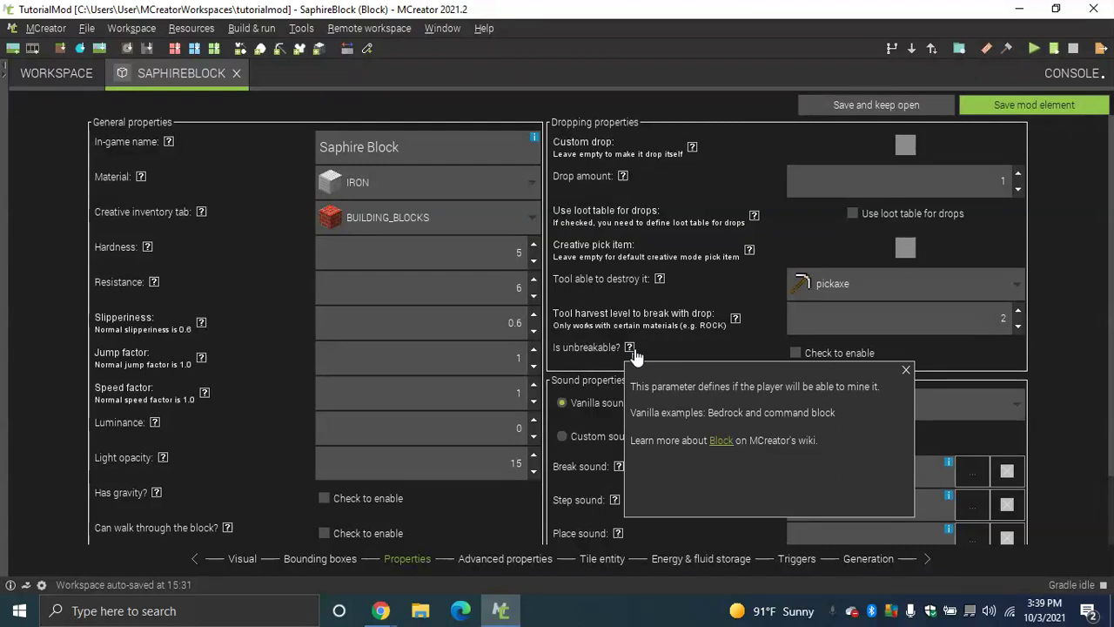
{"action": "left_click", "coordinate": [908, 371]}
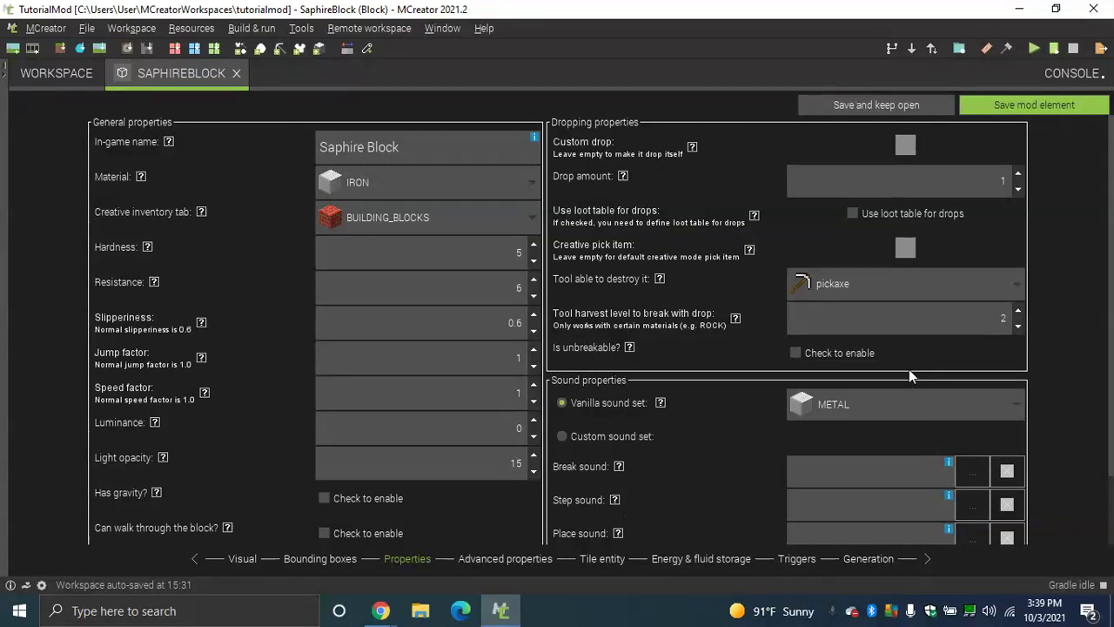
Select METAL as the block's sound and keep the vanilla sound set active instead of the custom one
{"action": "scroll", "coordinate": [1109, 334], "scroll_direction": "down", "scroll_amount": 3}
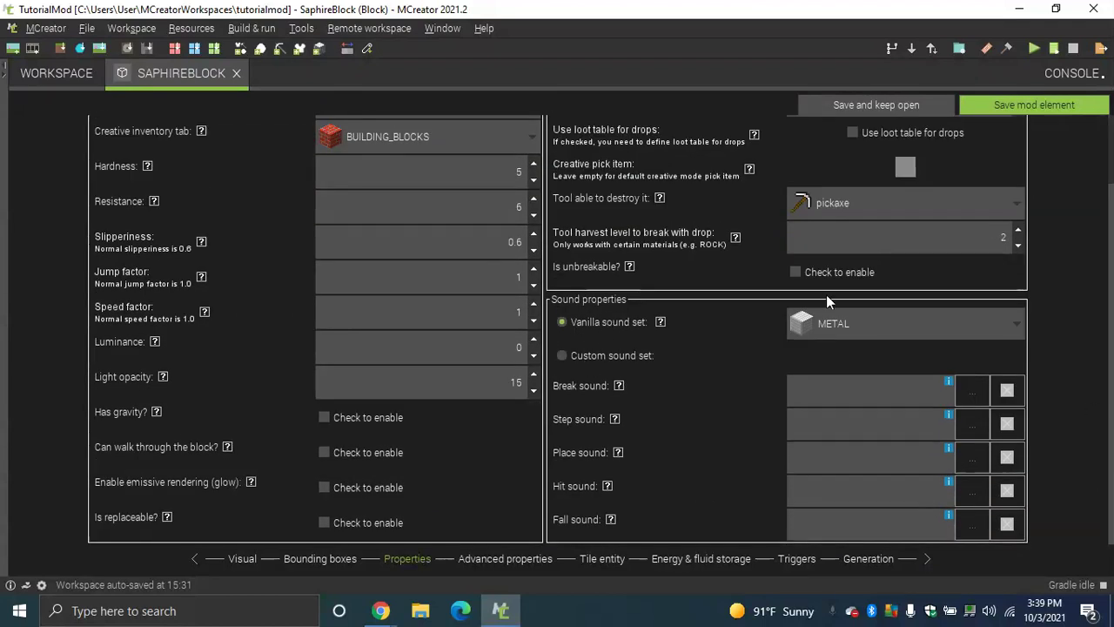
{"action": "left_click", "coordinate": [873, 326]}
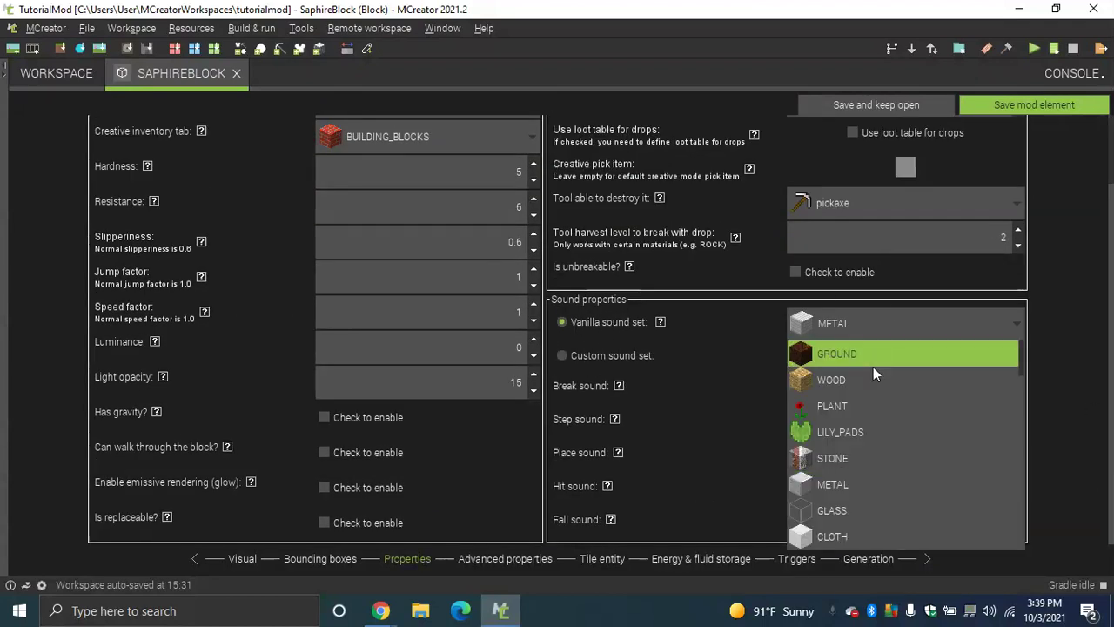
{"action": "left_click", "coordinate": [822, 490]}
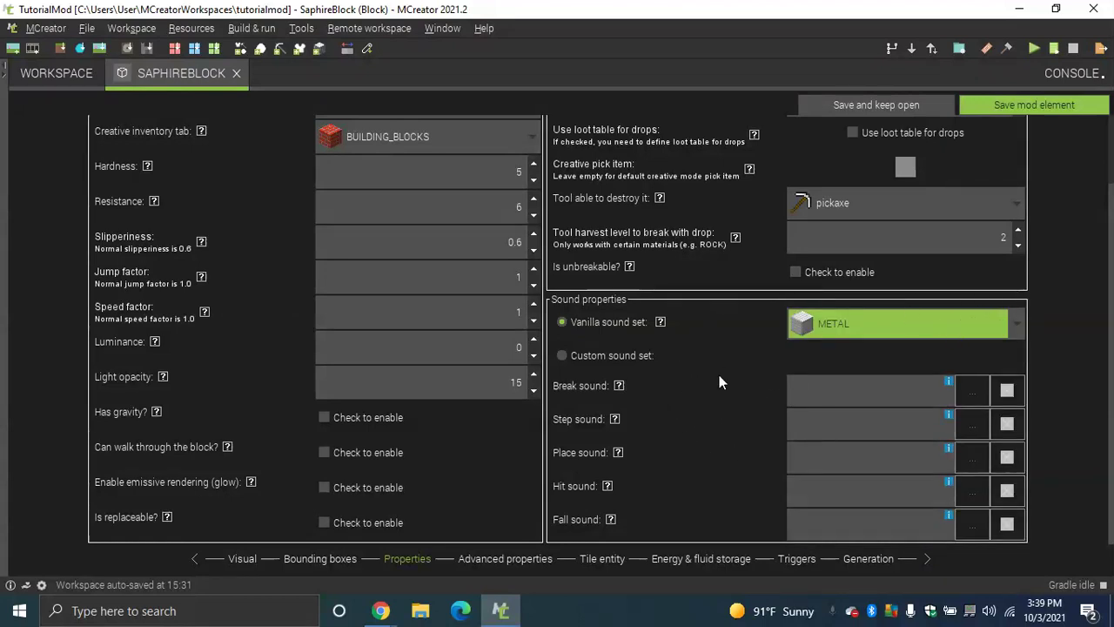
{"action": "left_click", "coordinate": [562, 357]}
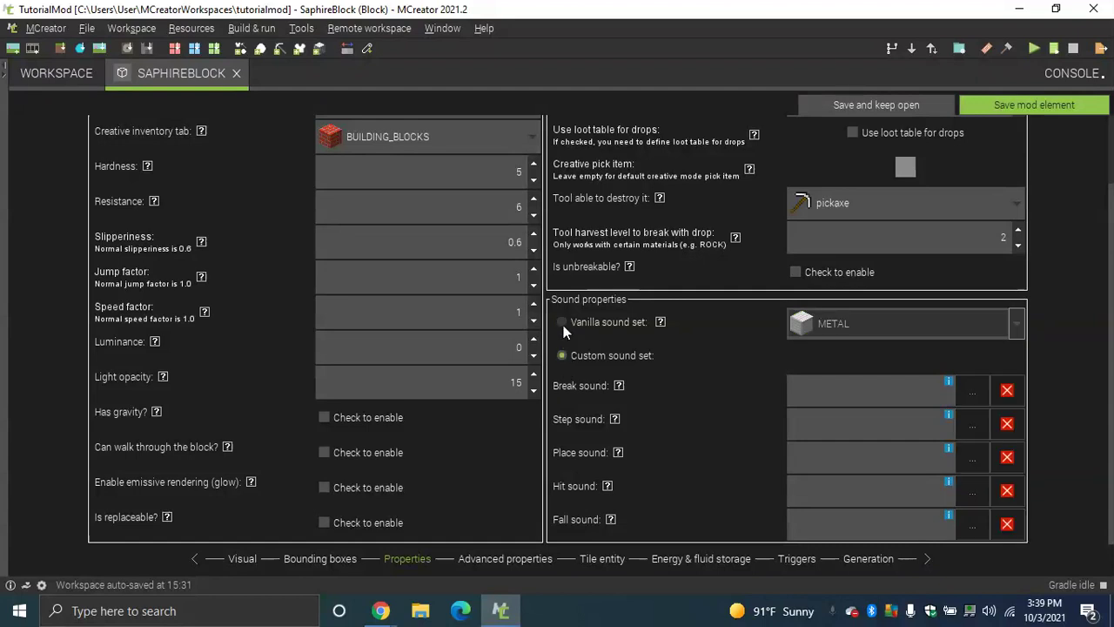
{"action": "left_click", "coordinate": [563, 323]}
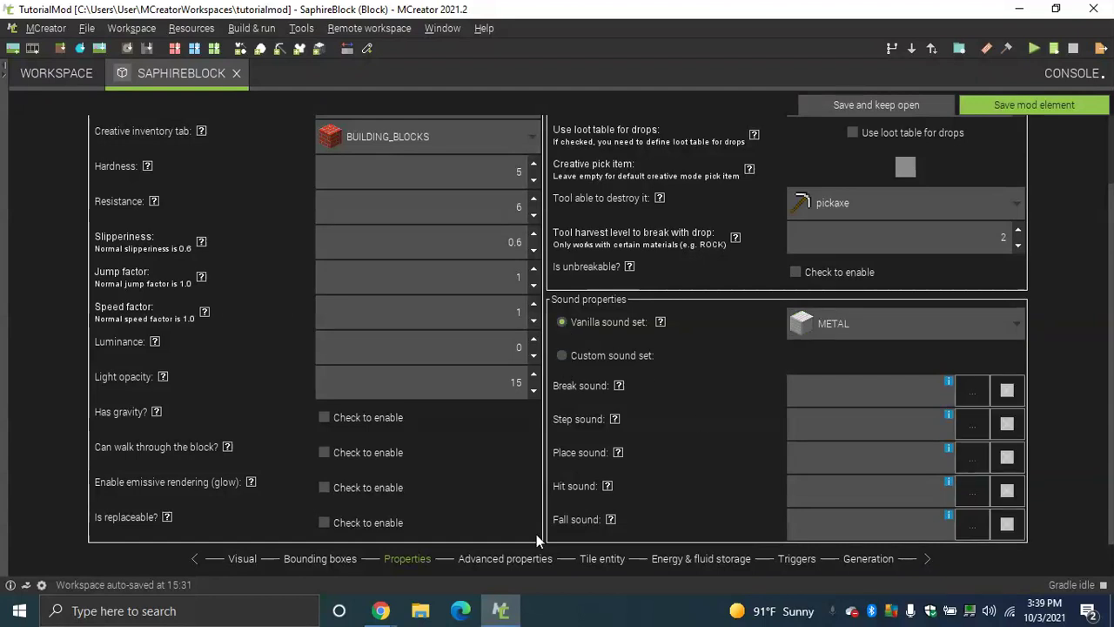
Set the block's color on the map to BLUE in its advanced properties
{"action": "left_click", "coordinate": [523, 559]}
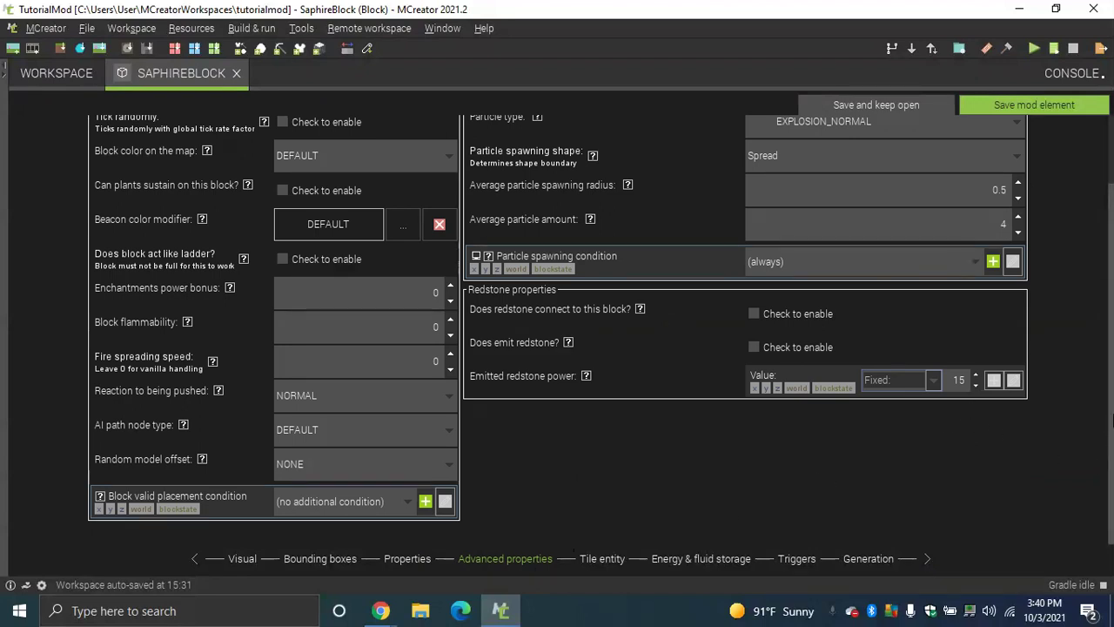
{"action": "scroll", "coordinate": [1107, 389], "scroll_direction": "up", "scroll_amount": 1}
{"action": "scroll", "coordinate": [1107, 389], "scroll_direction": "up", "scroll_amount": 3}
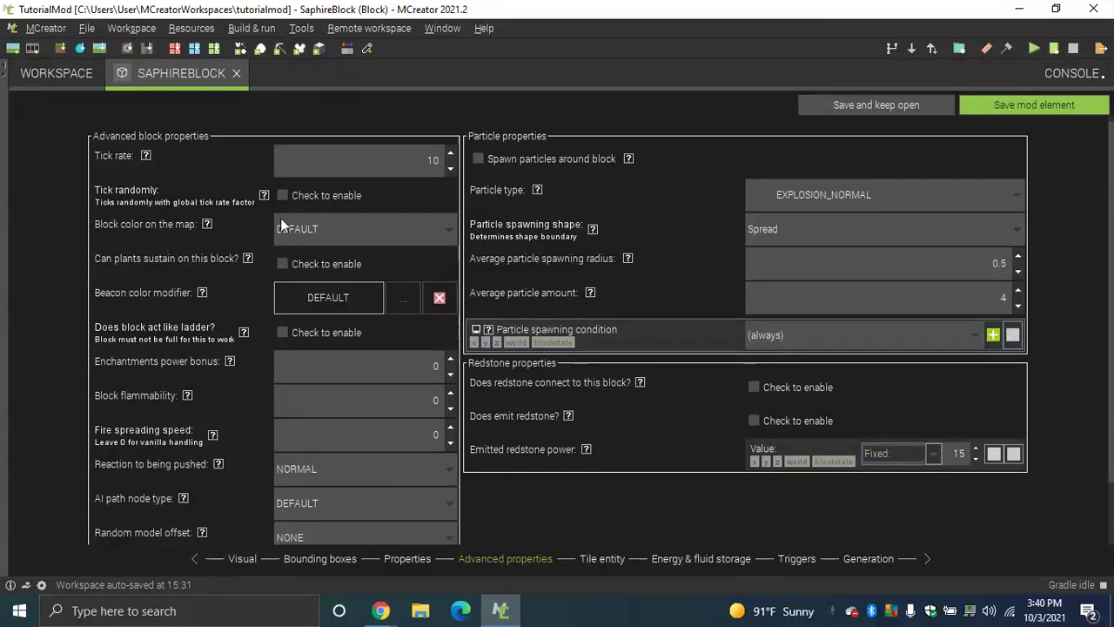
{"action": "left_click", "coordinate": [329, 231]}
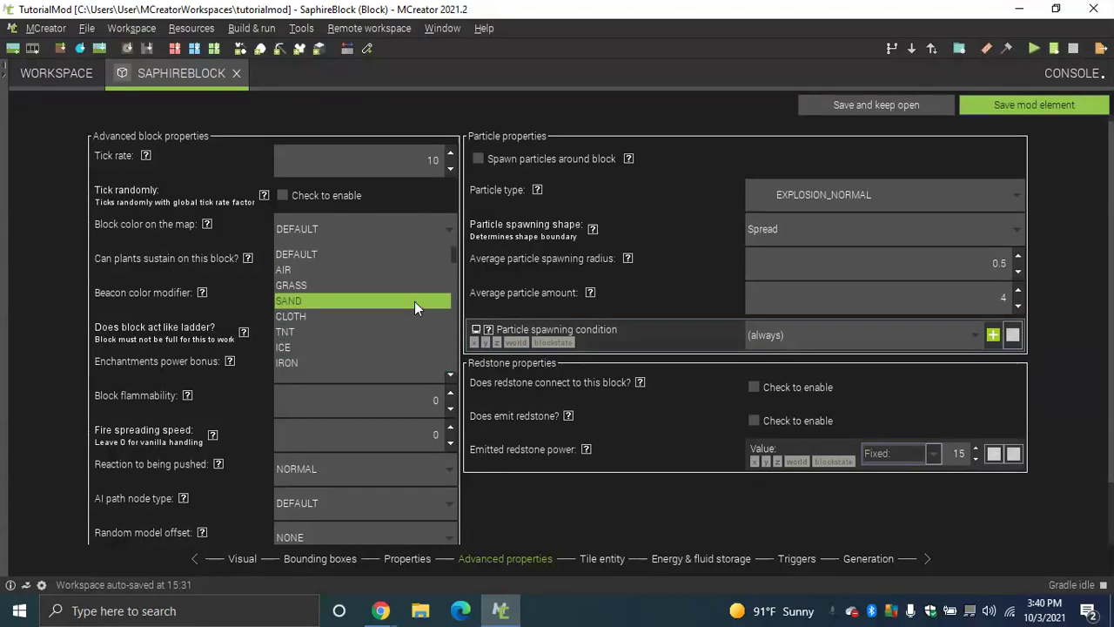
{"action": "key", "text": "b"}
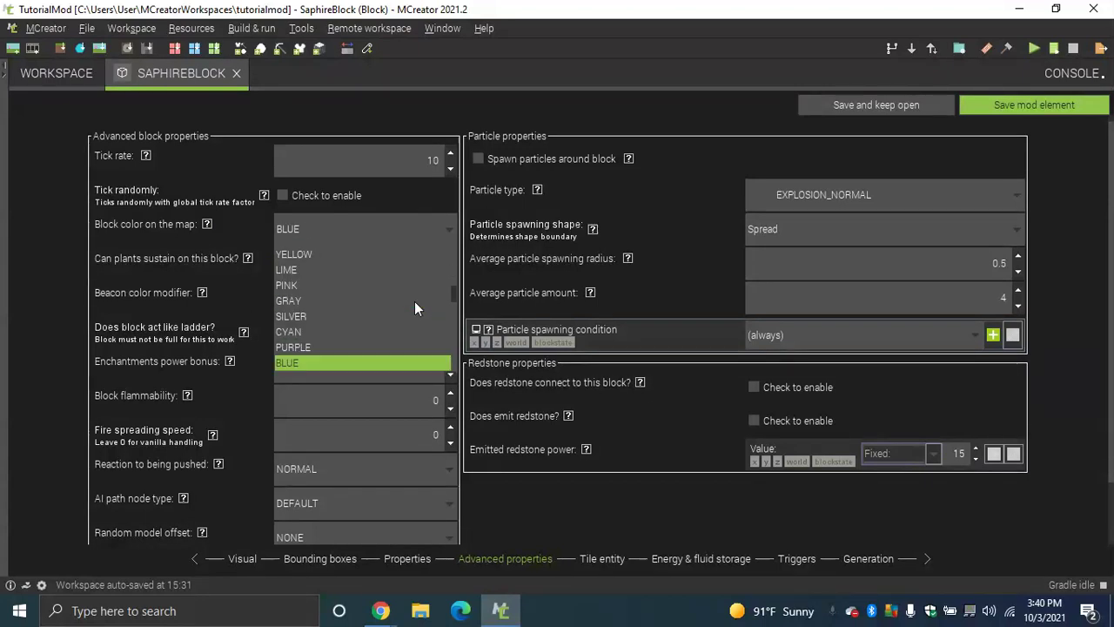
{"action": "left_click", "coordinate": [348, 366]}
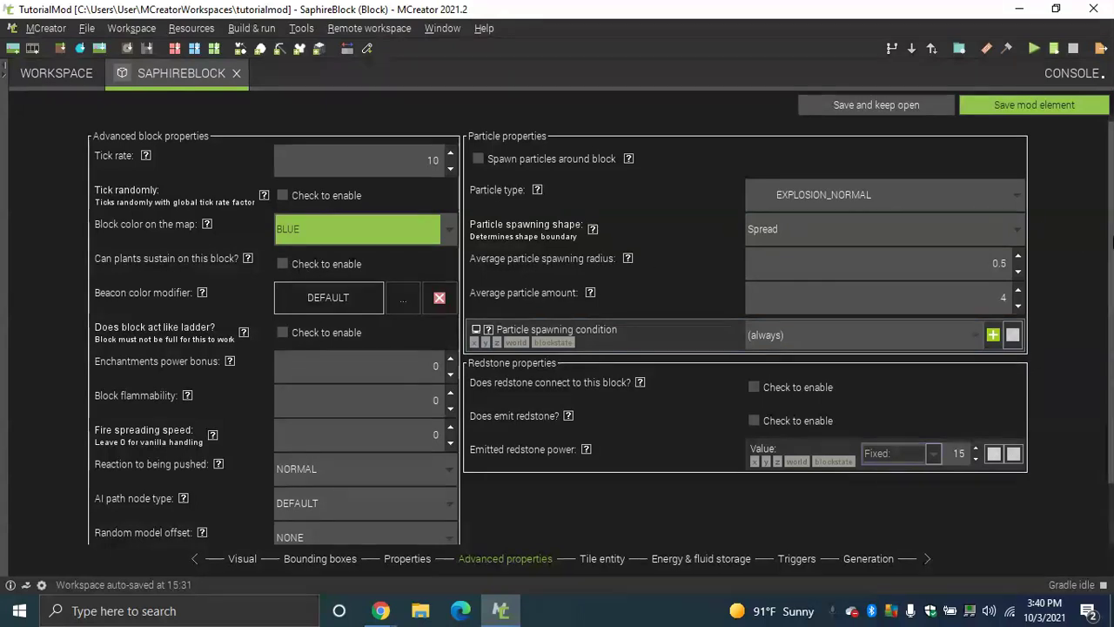
Read the help on block flammability, enchantments power bonus and fire spreading speed
{"action": "scroll", "coordinate": [1111, 245], "scroll_direction": "down", "scroll_amount": 2}
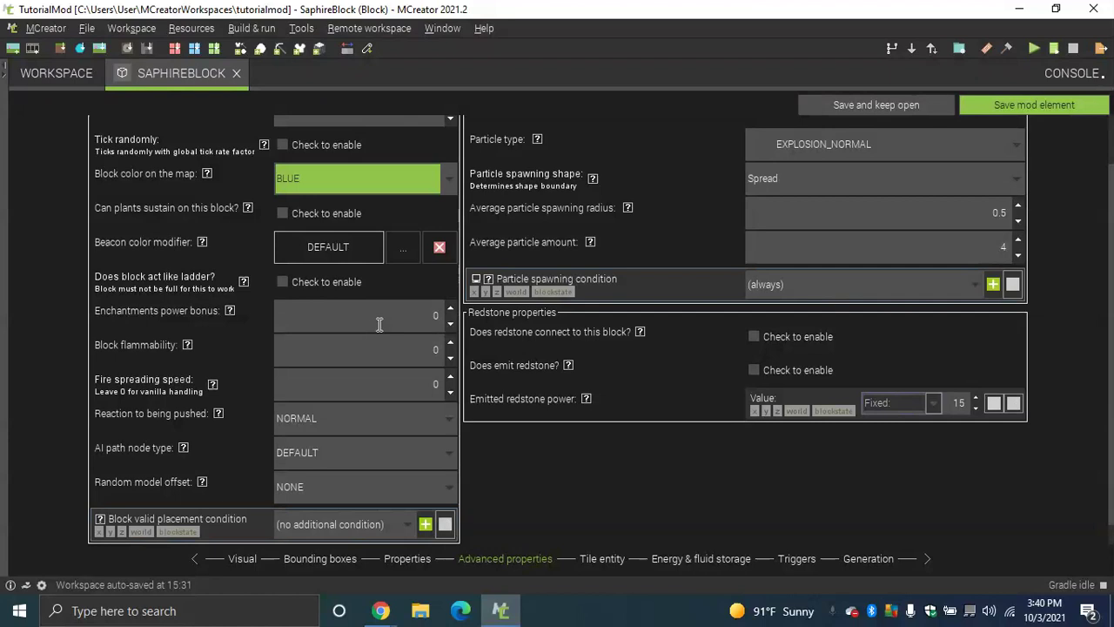
{"action": "left_click", "coordinate": [187, 345]}
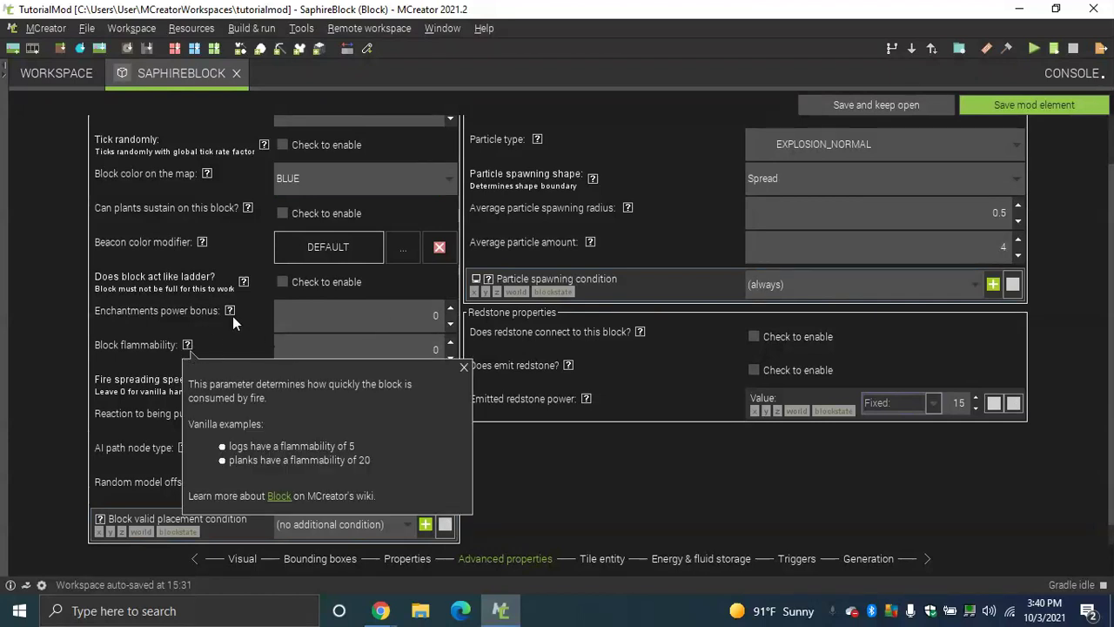
{"action": "left_click", "coordinate": [230, 312]}
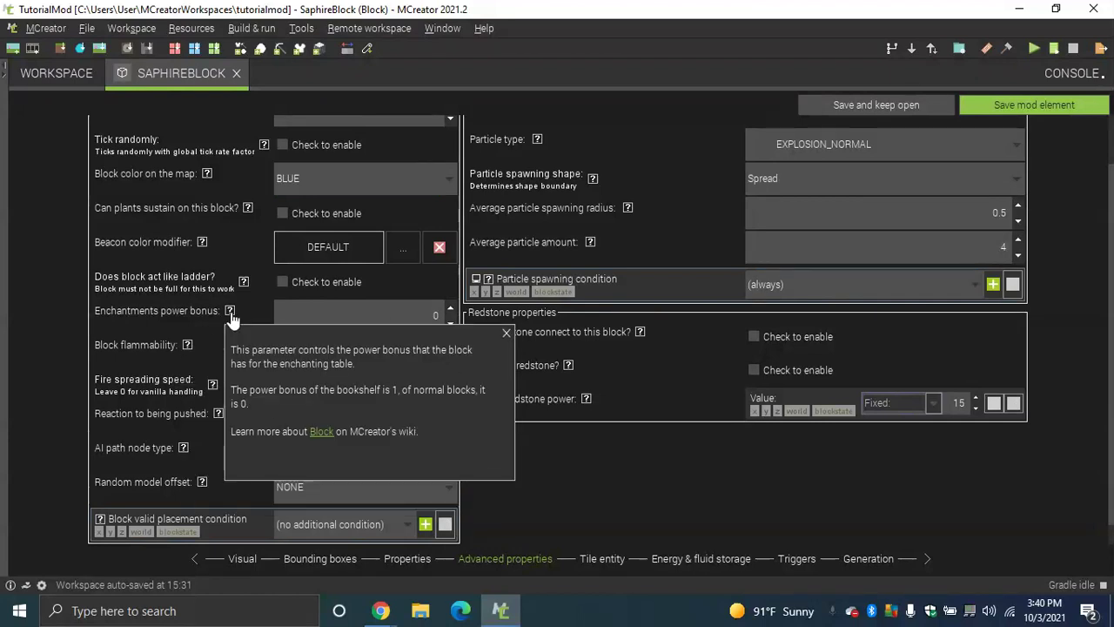
{"action": "left_click", "coordinate": [506, 332]}
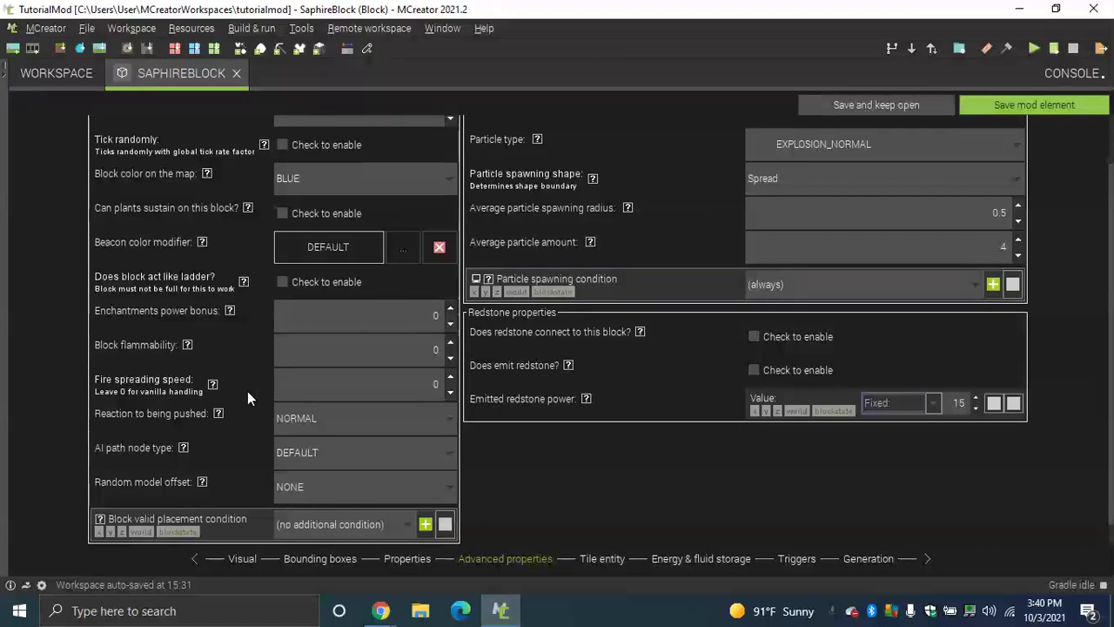
{"action": "left_click", "coordinate": [212, 384]}
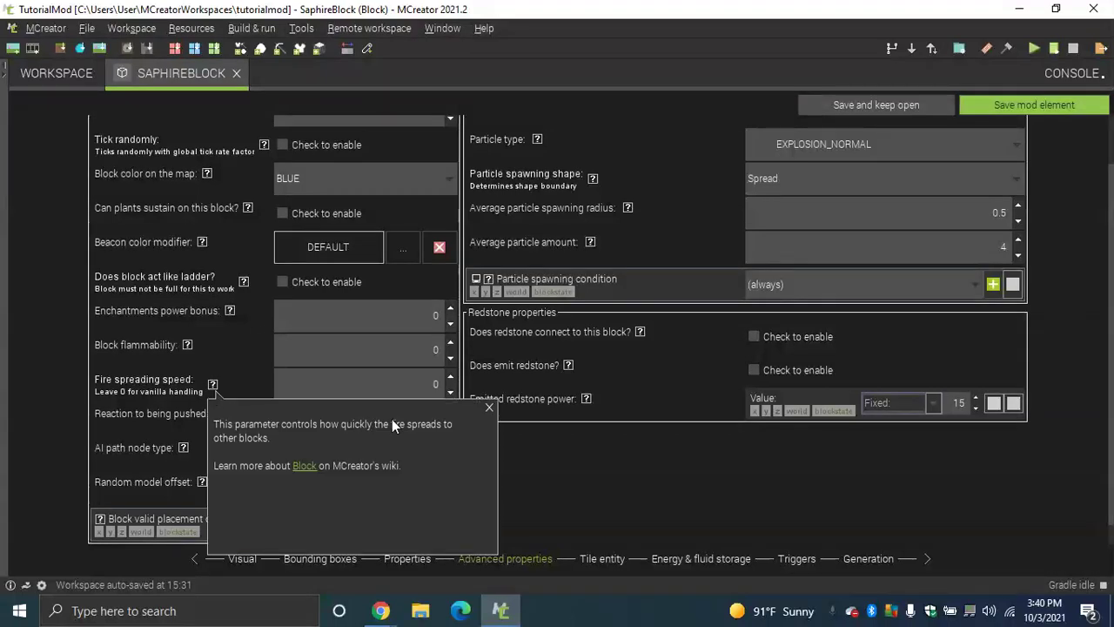
{"action": "left_click", "coordinate": [489, 408]}
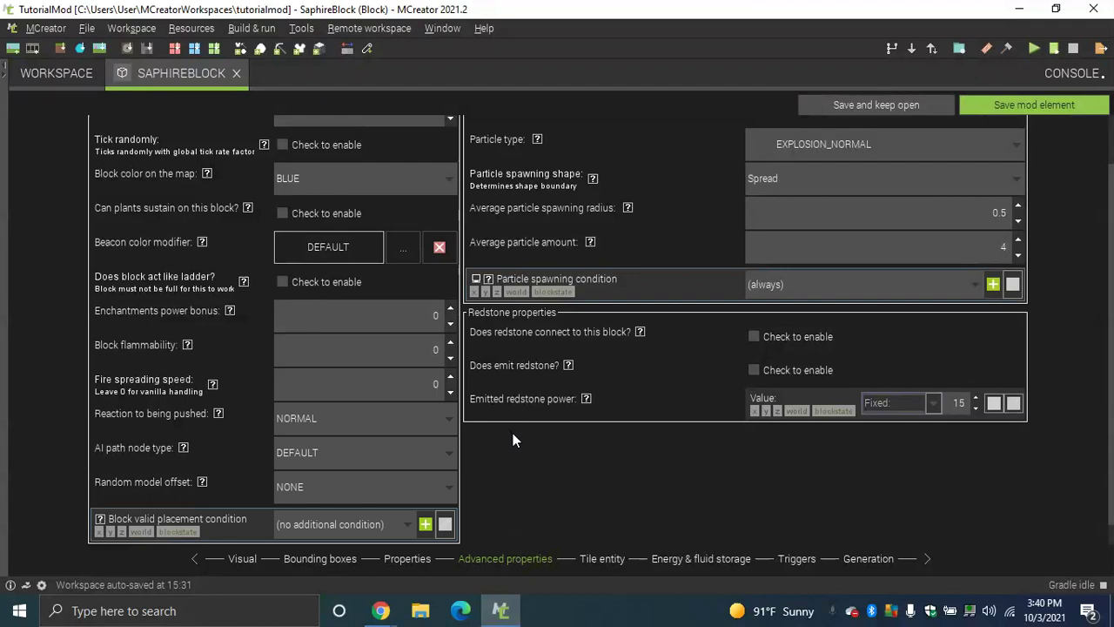
Read the help on the block's reaction to being pushed, including the Normal, Destroy, Block and Push Only options
{"action": "left_click", "coordinate": [350, 425]}
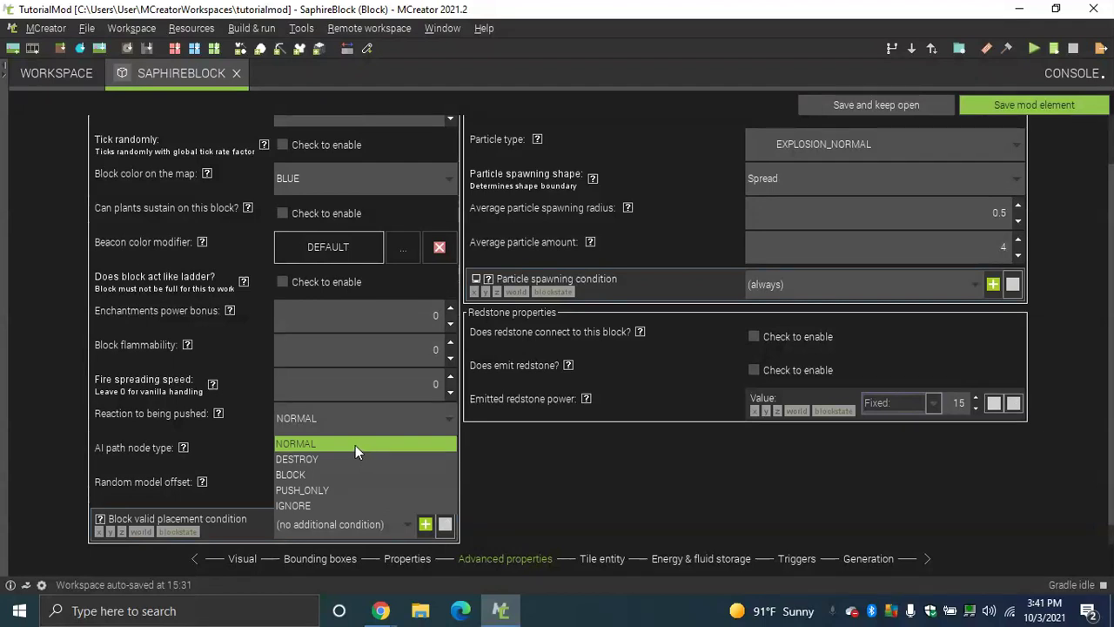
{"action": "left_click", "coordinate": [218, 413]}
{"action": "left_click", "coordinate": [218, 413]}
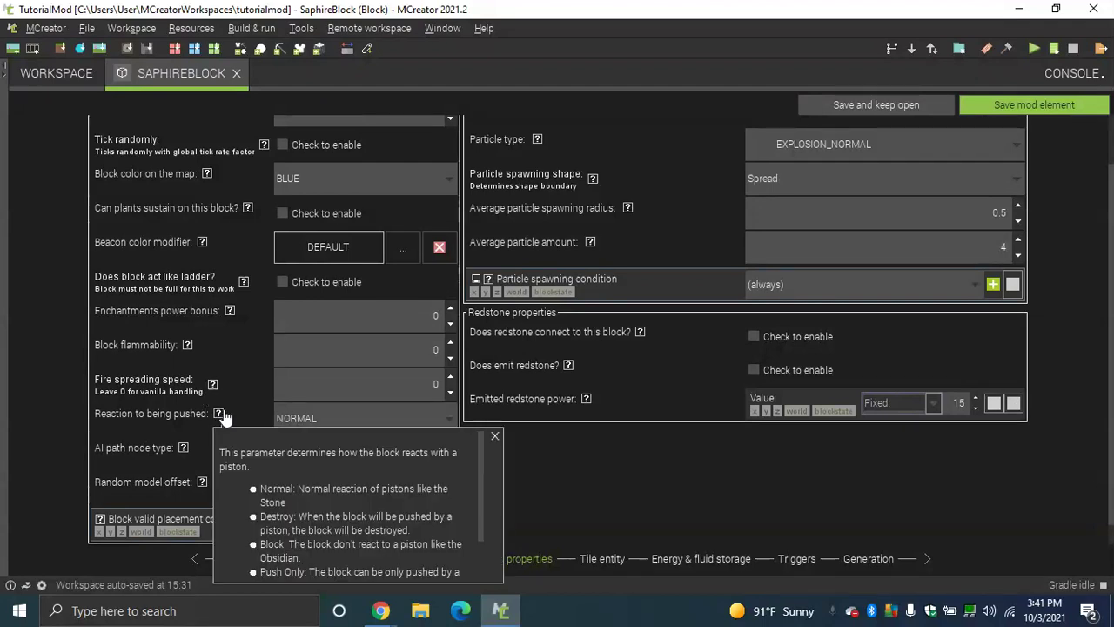
{"action": "triple_click", "coordinate": [477, 484]}
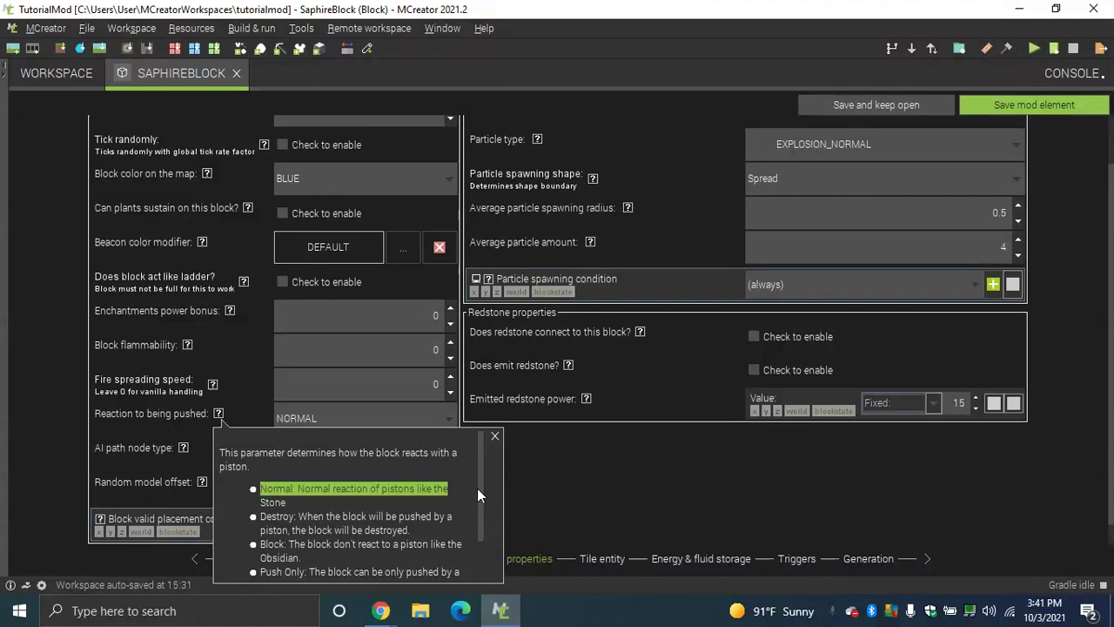
{"action": "left_click", "coordinate": [476, 502]}
{"action": "left_click_drag", "start_coordinate": [482, 501], "coordinate": [482, 528]}
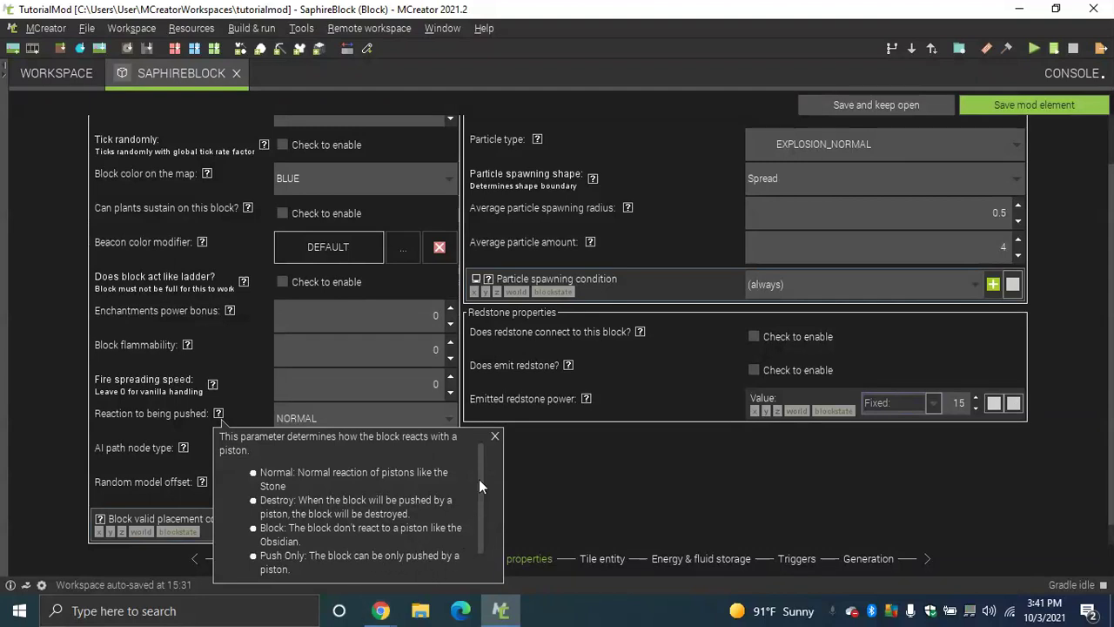
{"action": "left_click", "coordinate": [495, 437]}
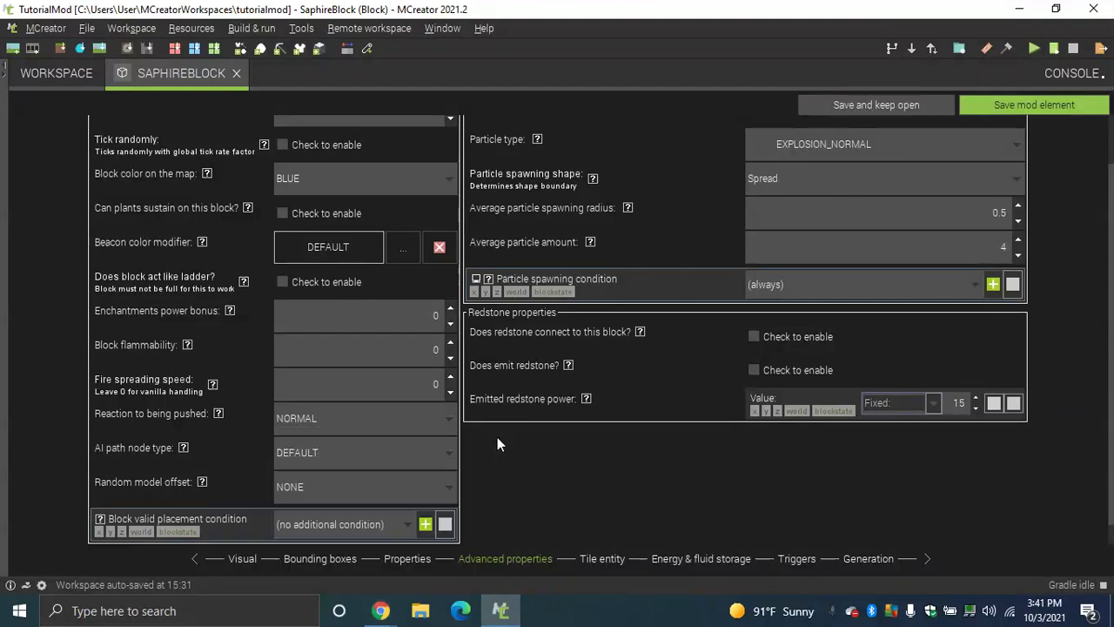
Select NORMAL as the block's reaction to being pushed, checking the piston behaviour in its help text
{"action": "left_click", "coordinate": [369, 418]}
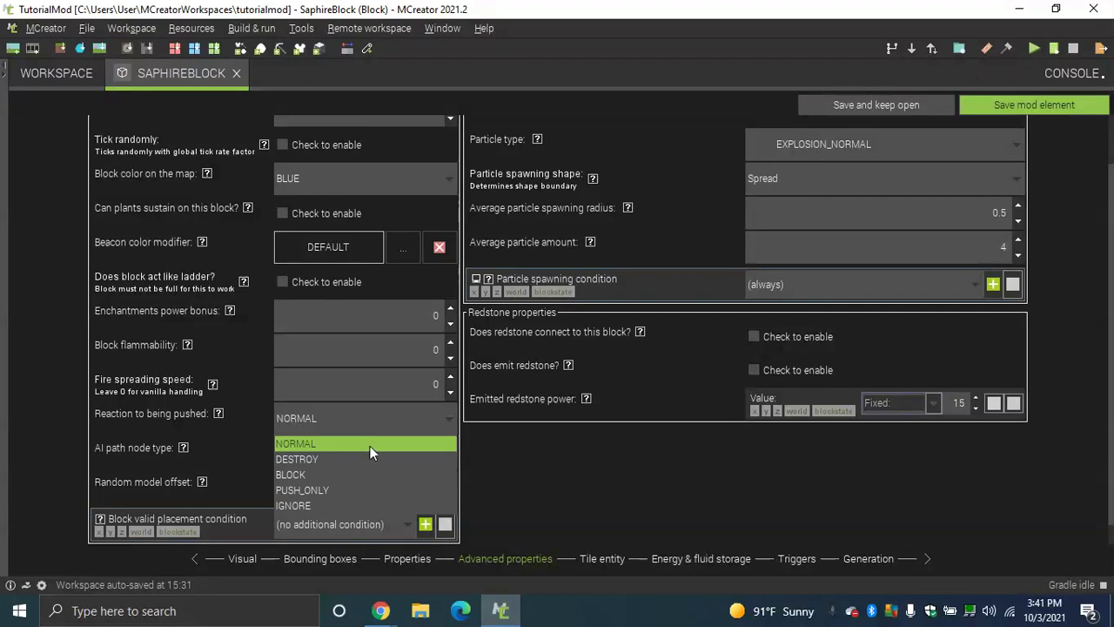
{"action": "left_click", "coordinate": [367, 444]}
{"action": "left_click", "coordinate": [299, 421]}
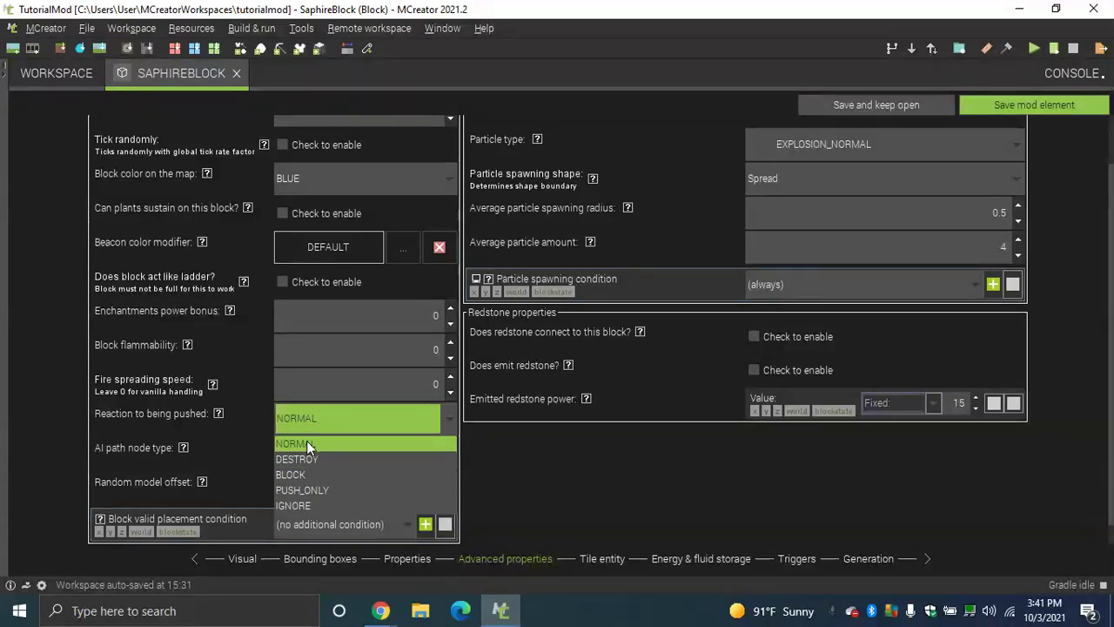
{"action": "left_click", "coordinate": [307, 443]}
{"action": "left_click", "coordinate": [218, 414]}
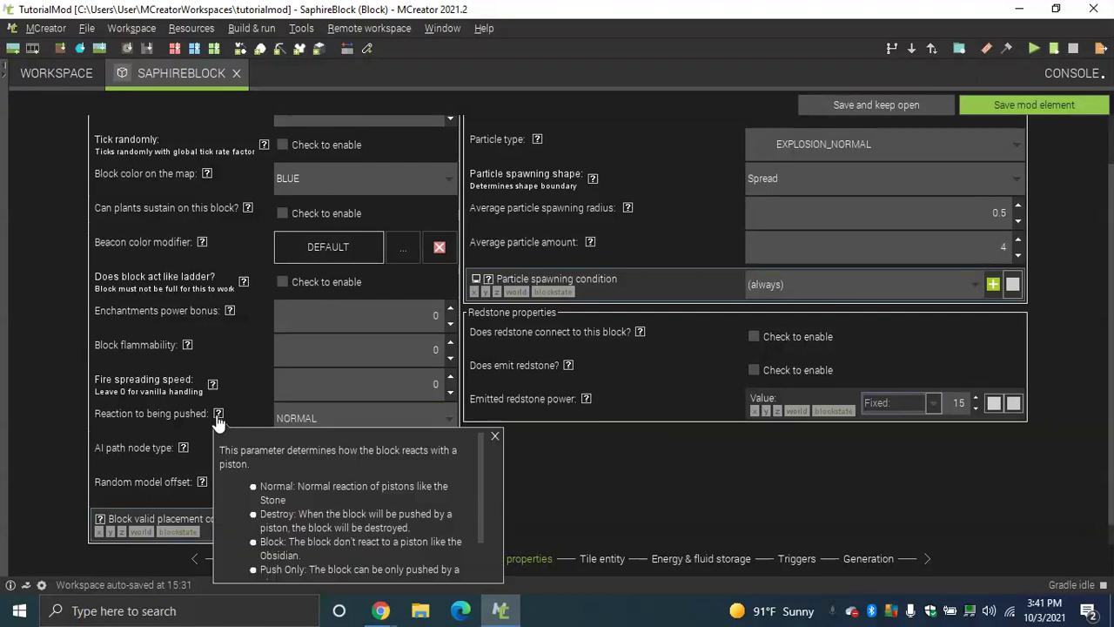
{"action": "left_click_drag", "start_coordinate": [482, 490], "coordinate": [476, 558]}
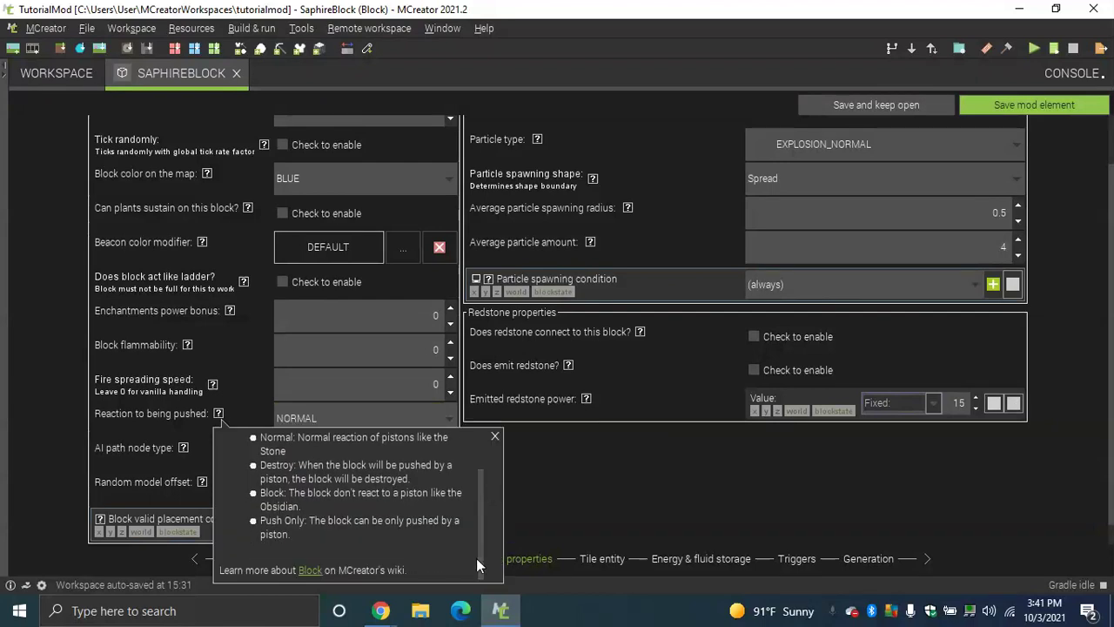
{"action": "left_click", "coordinate": [493, 434]}
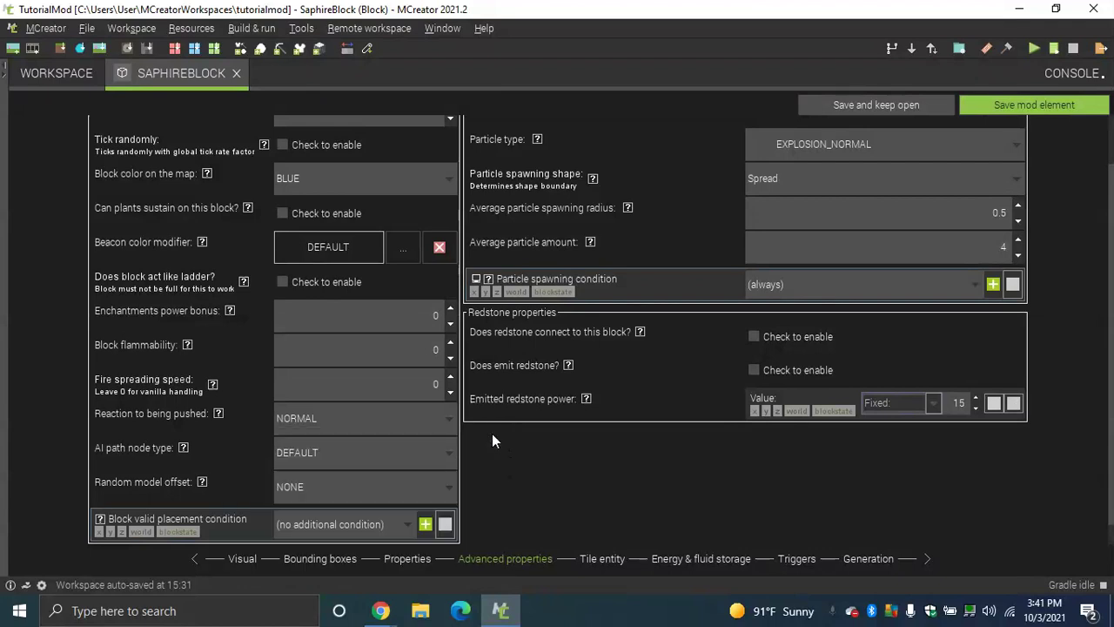
{"action": "left_click", "coordinate": [312, 418]}
{"action": "left_click", "coordinate": [303, 443]}
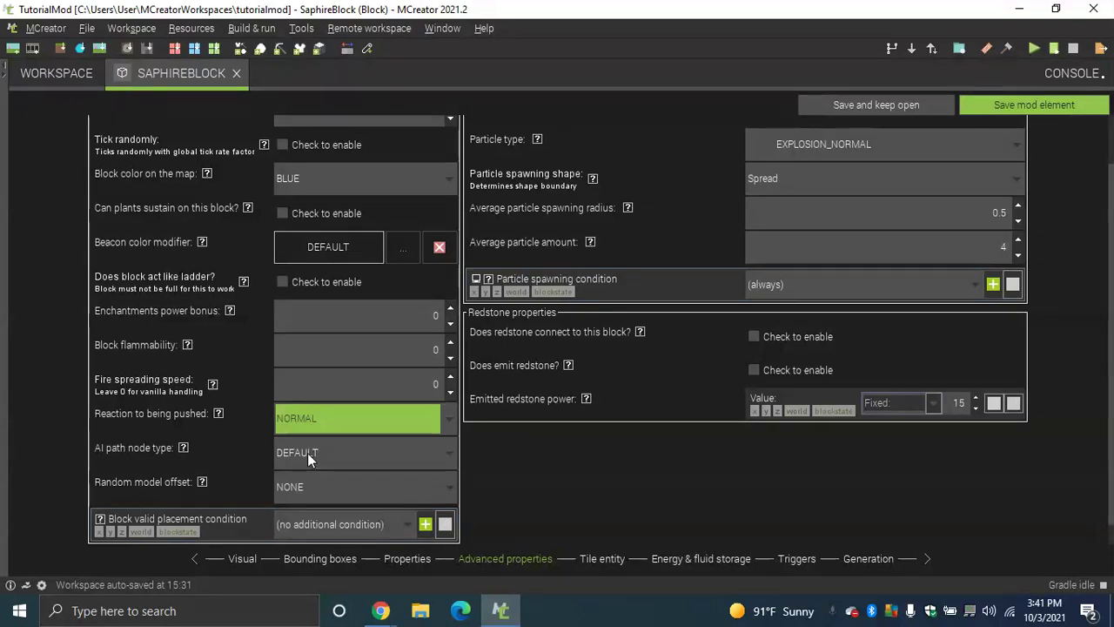
Select DEFAULT as the block's AI path node type and NONE as its random model offset
{"action": "left_click", "coordinate": [332, 459]}
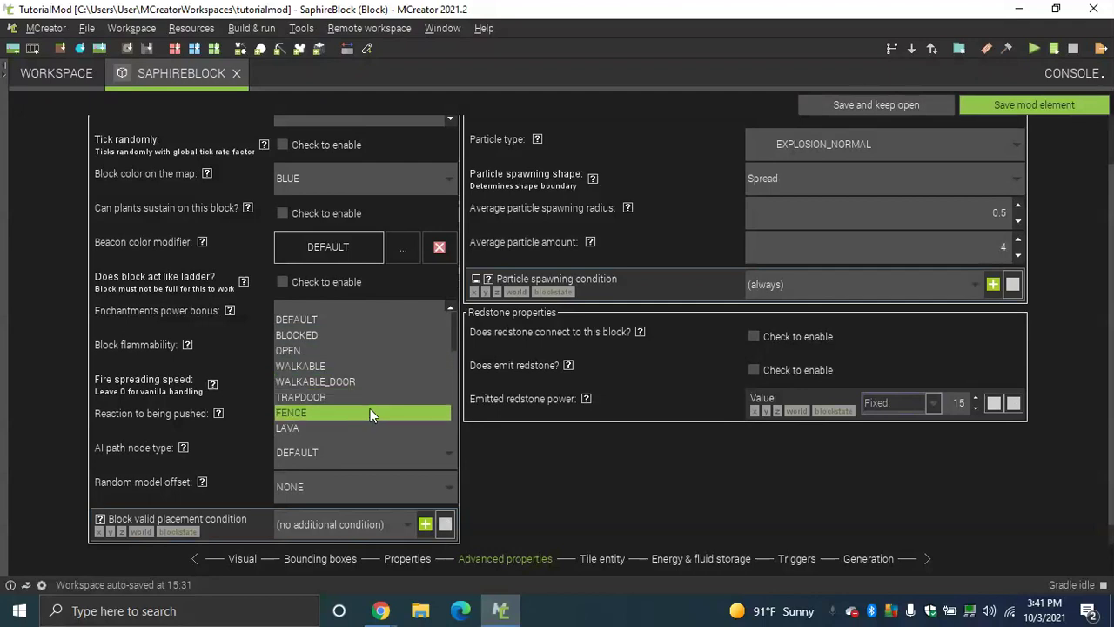
{"action": "left_click", "coordinate": [333, 324]}
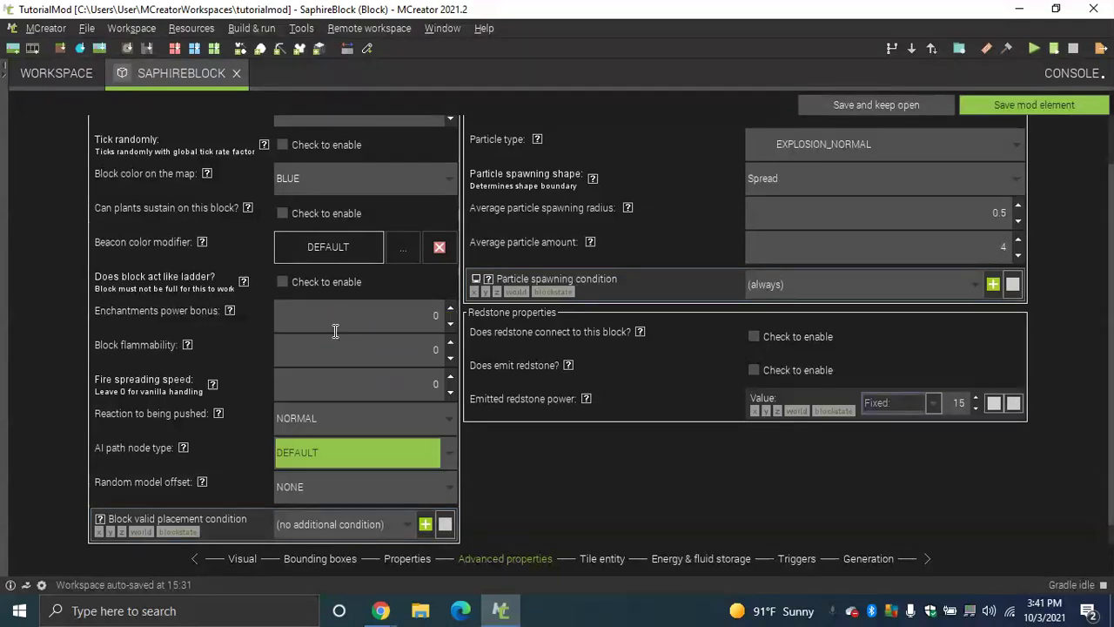
{"action": "left_click", "coordinate": [307, 487]}
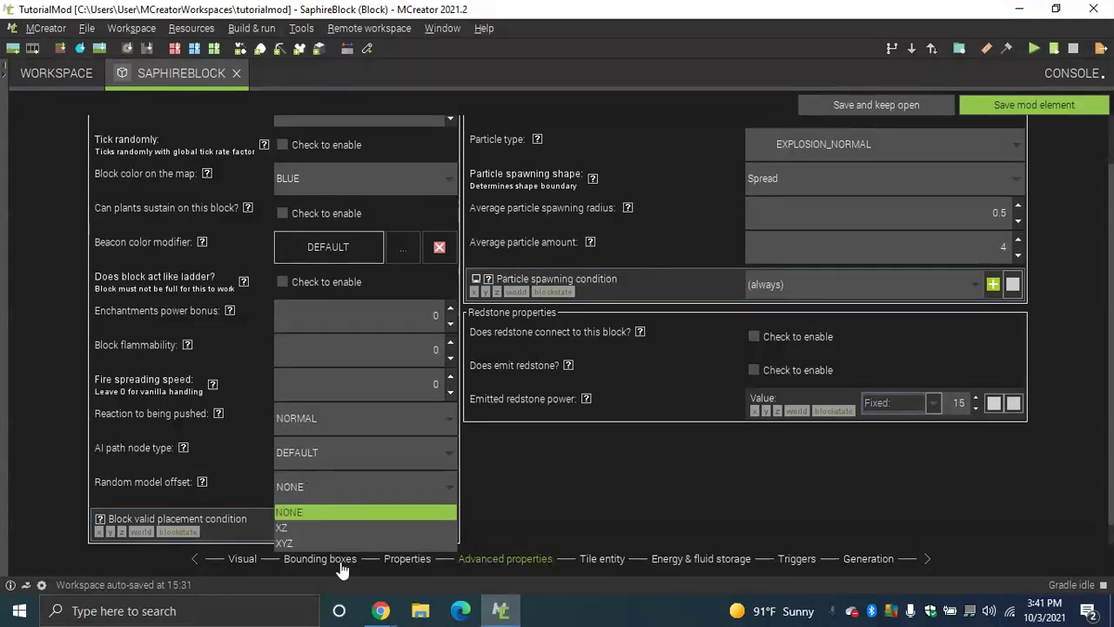
{"action": "left_click", "coordinate": [347, 512]}
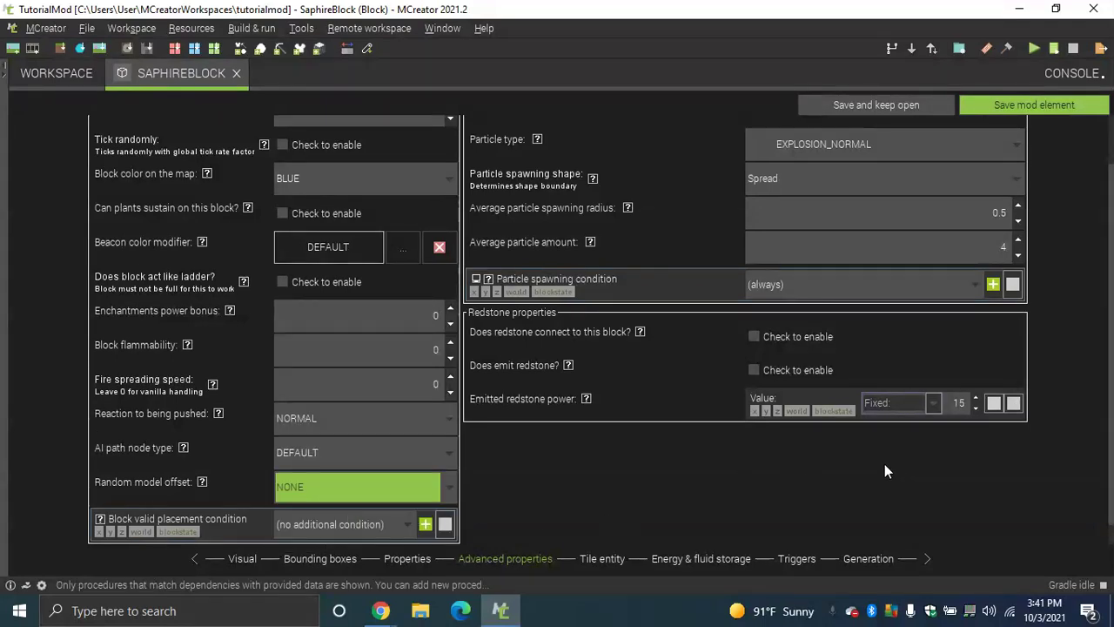
Try enabling redstone emission for the block with a Fixed power value, and disable it again
{"action": "scroll", "coordinate": [778, 441], "scroll_direction": "up", "scroll_amount": 2}
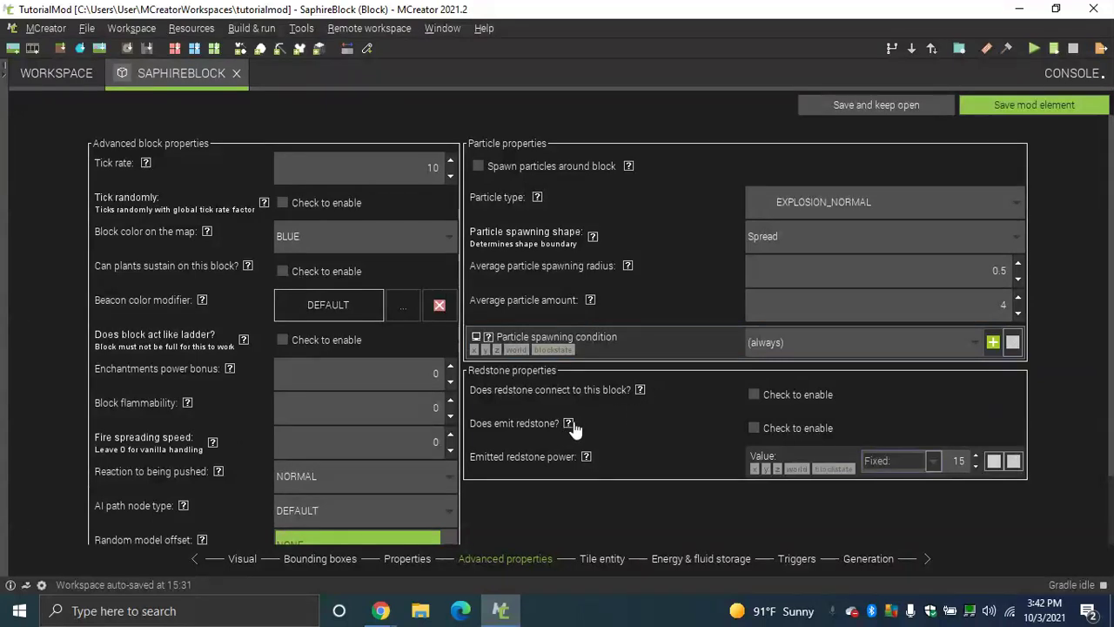
{"action": "left_click", "coordinate": [783, 422]}
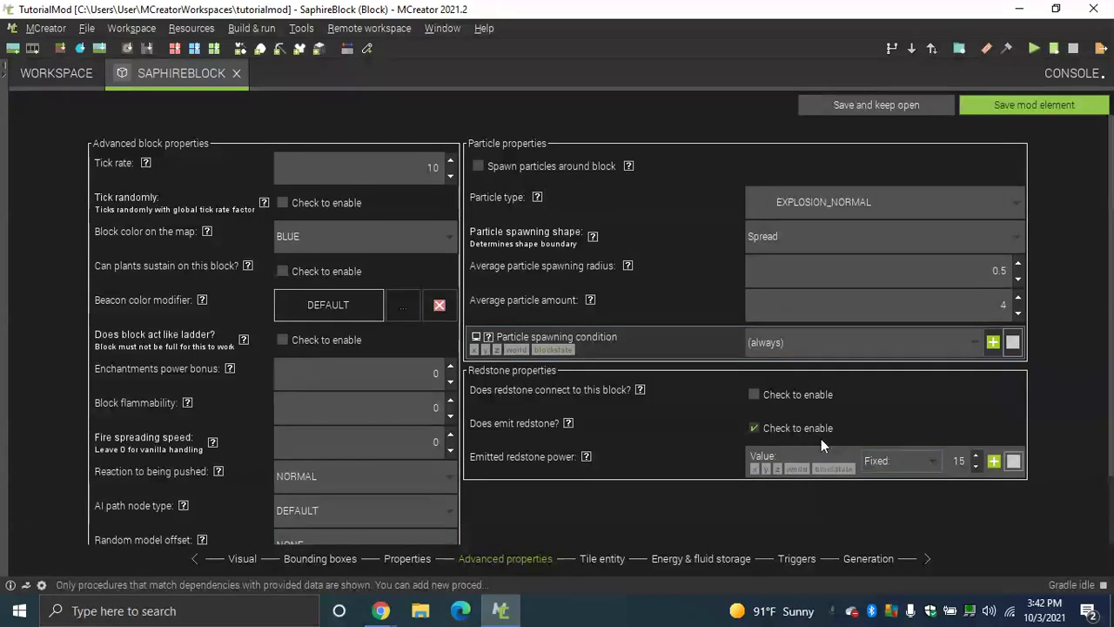
{"action": "left_click", "coordinate": [872, 461]}
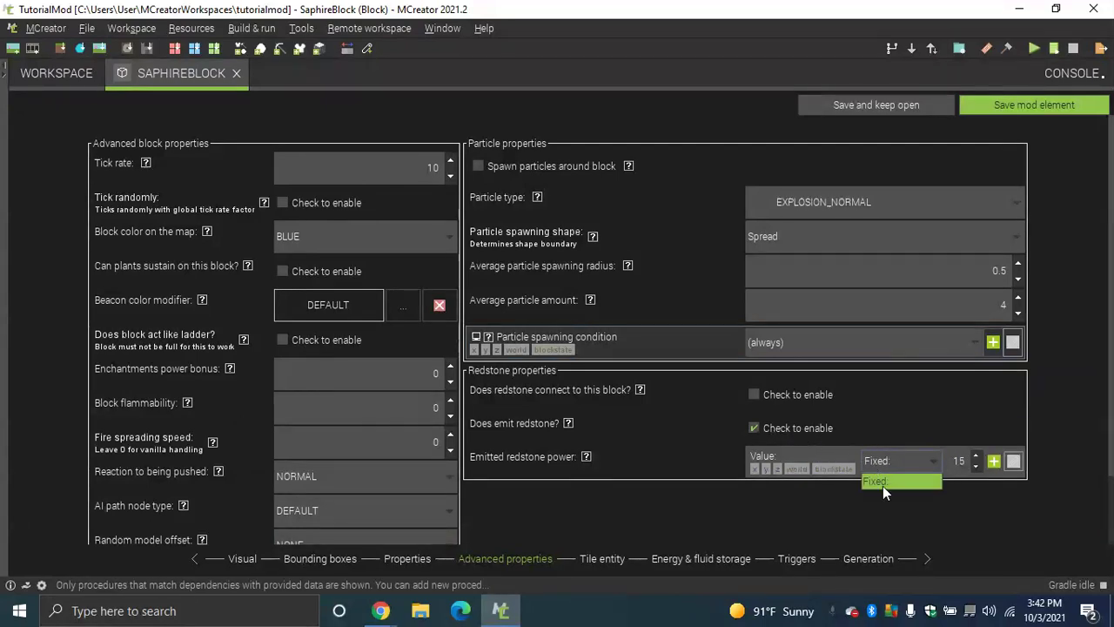
{"action": "left_click", "coordinate": [883, 483]}
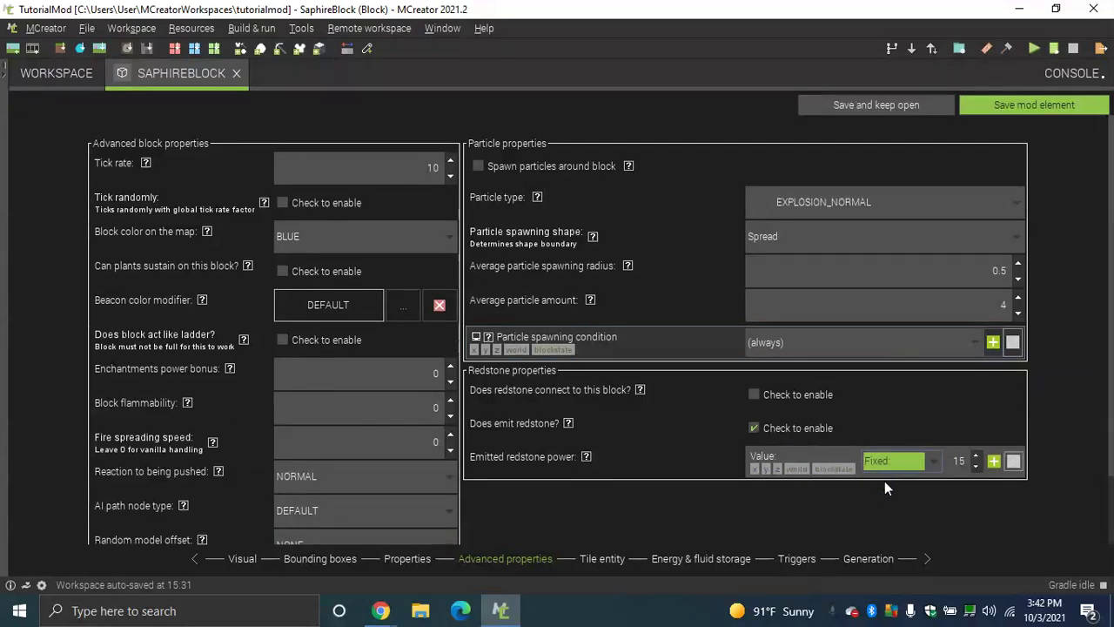
{"action": "left_click", "coordinate": [766, 426]}
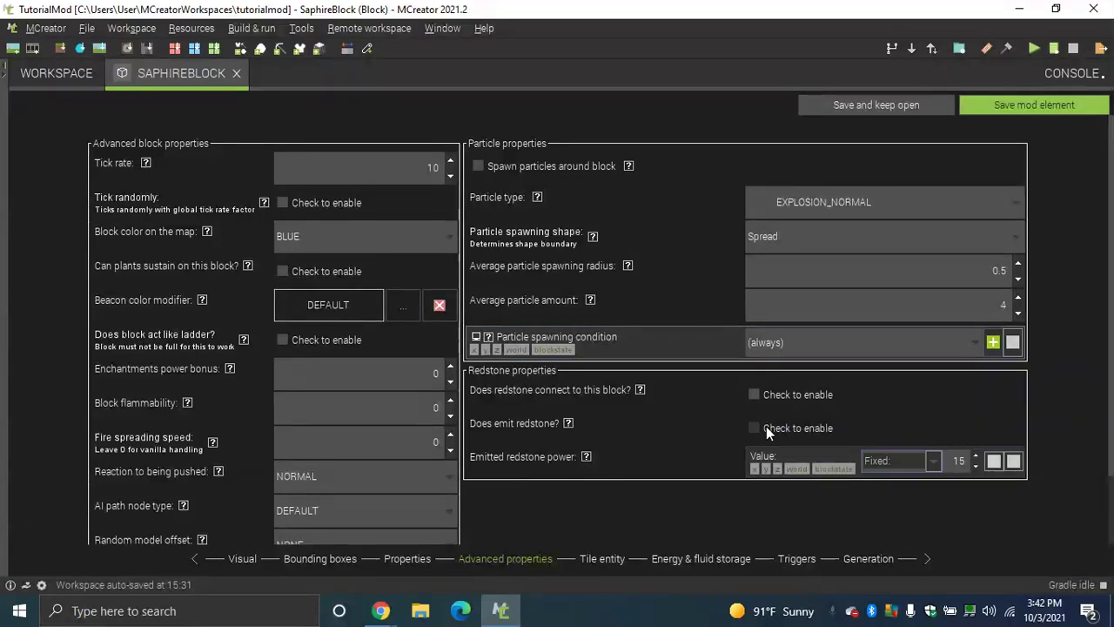
Review the block's tile entity, energy and fluid storage, trigger and generation settings, and save the mod element
{"action": "left_click", "coordinate": [601, 560]}
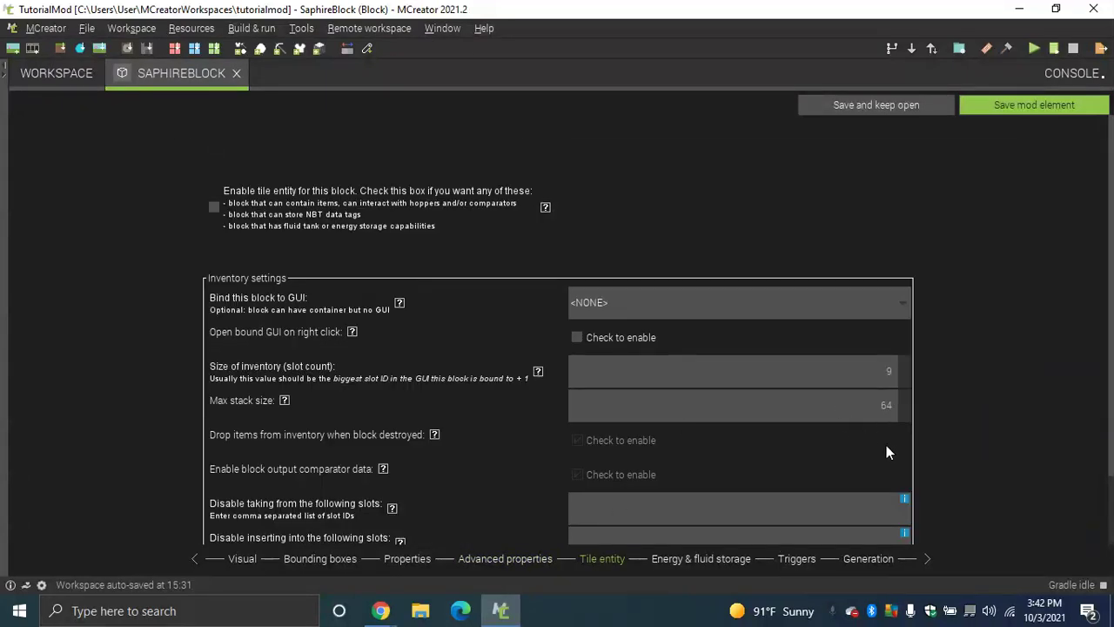
{"action": "left_click_drag", "start_coordinate": [1112, 318], "coordinate": [1110, 400]}
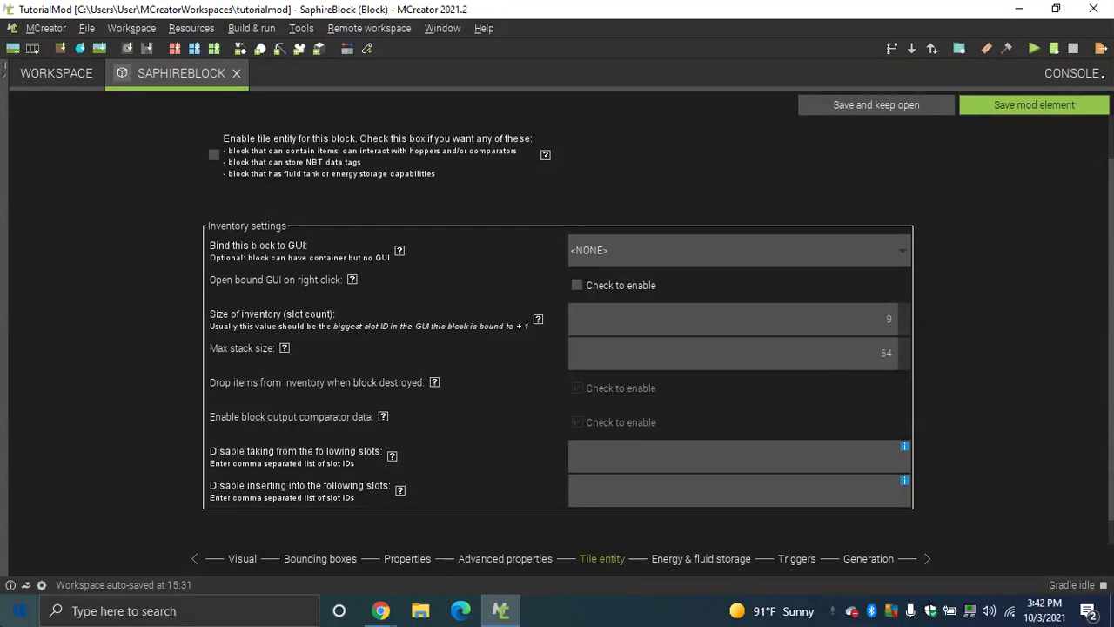
{"action": "left_click", "coordinate": [692, 561]}
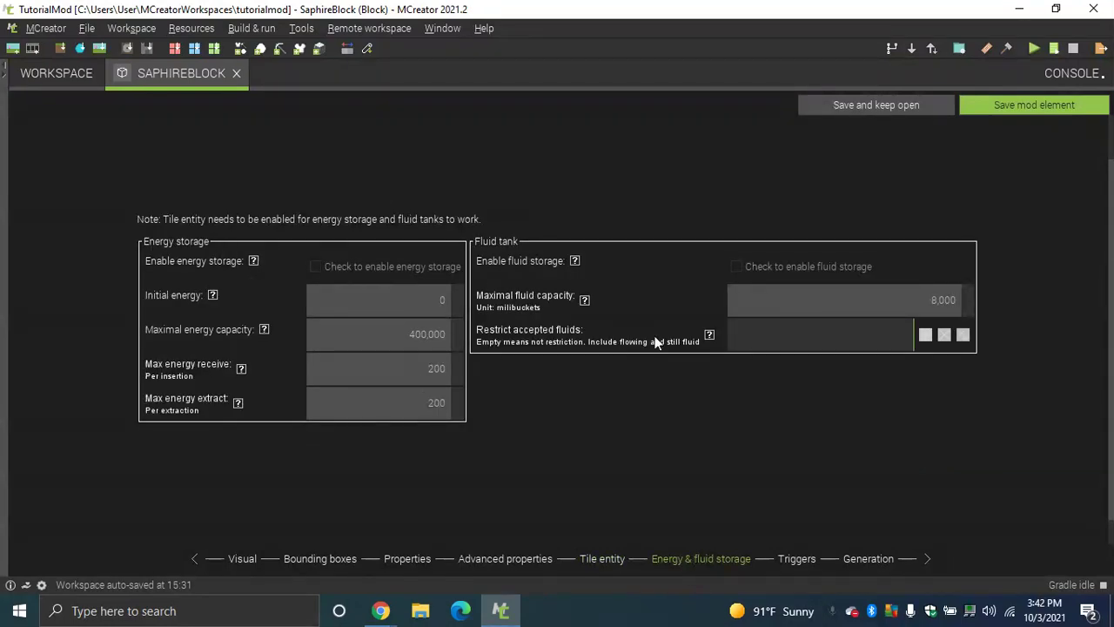
{"action": "left_click", "coordinate": [797, 562]}
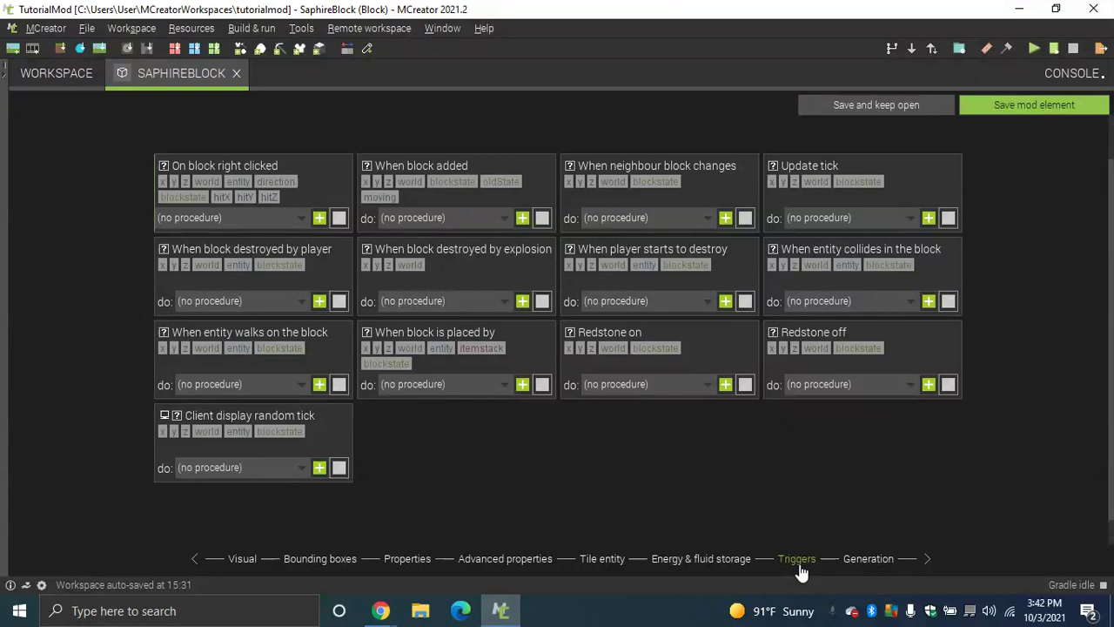
{"action": "left_click", "coordinate": [876, 560]}
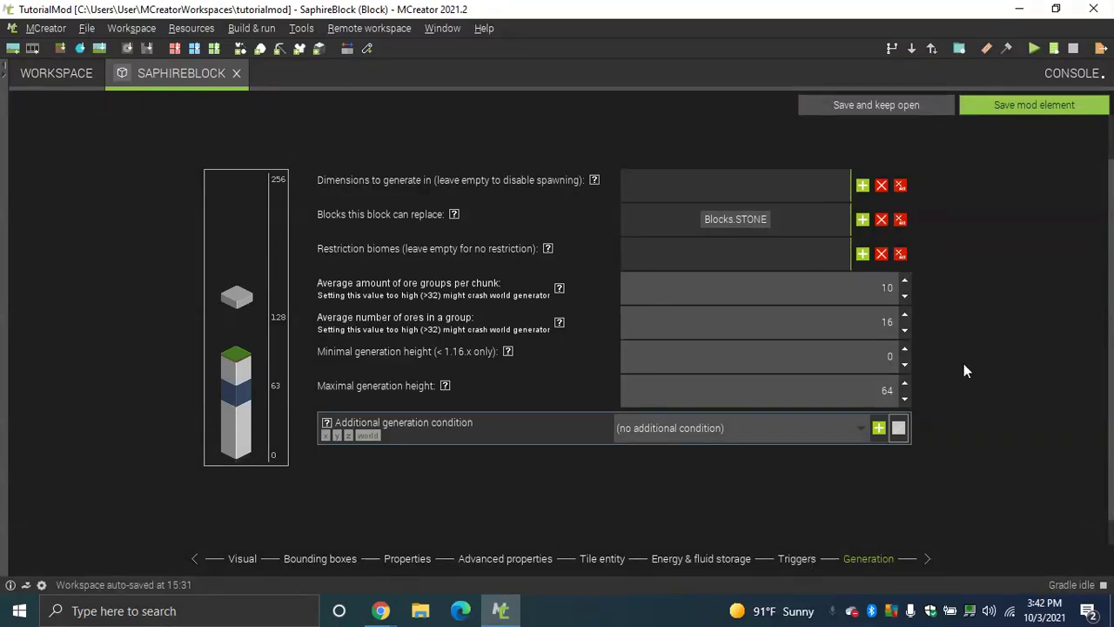
{"action": "left_click", "coordinate": [1004, 111]}
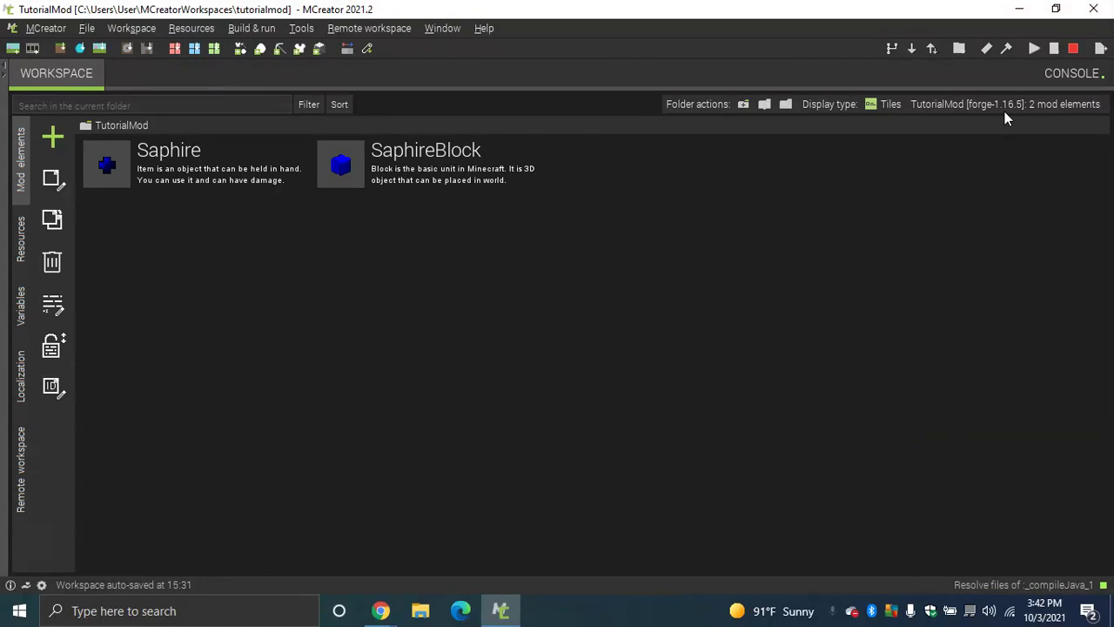
Switch to Chrome to examine the Block of Diamond wiki page, and return to MCreator
{"action": "mouse_move", "coordinate": [380, 610]}
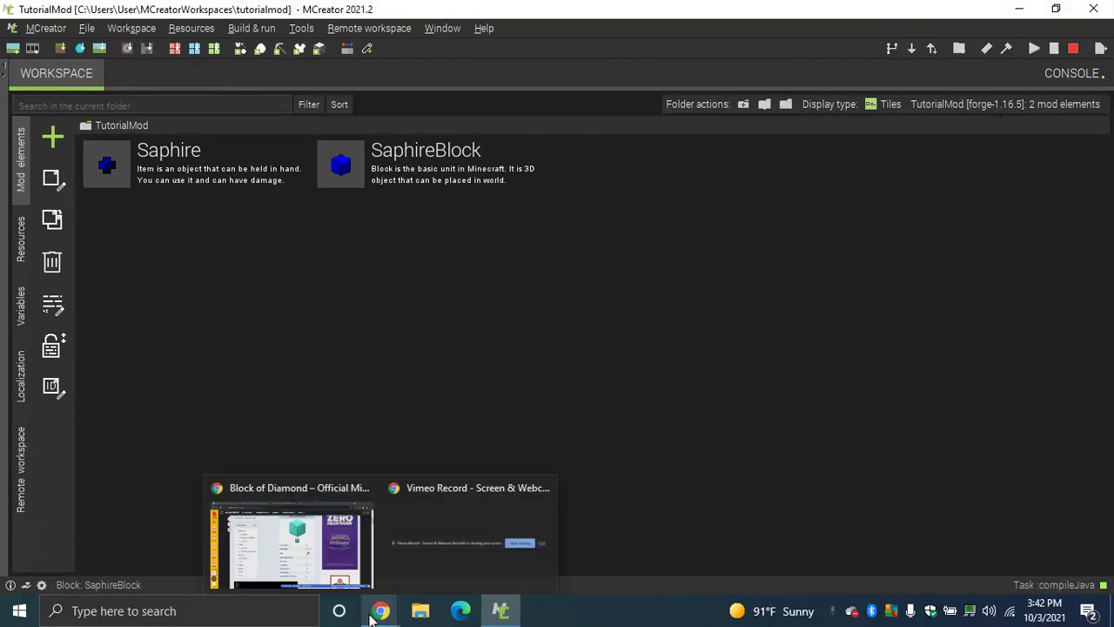
{"action": "left_click", "coordinate": [333, 579]}
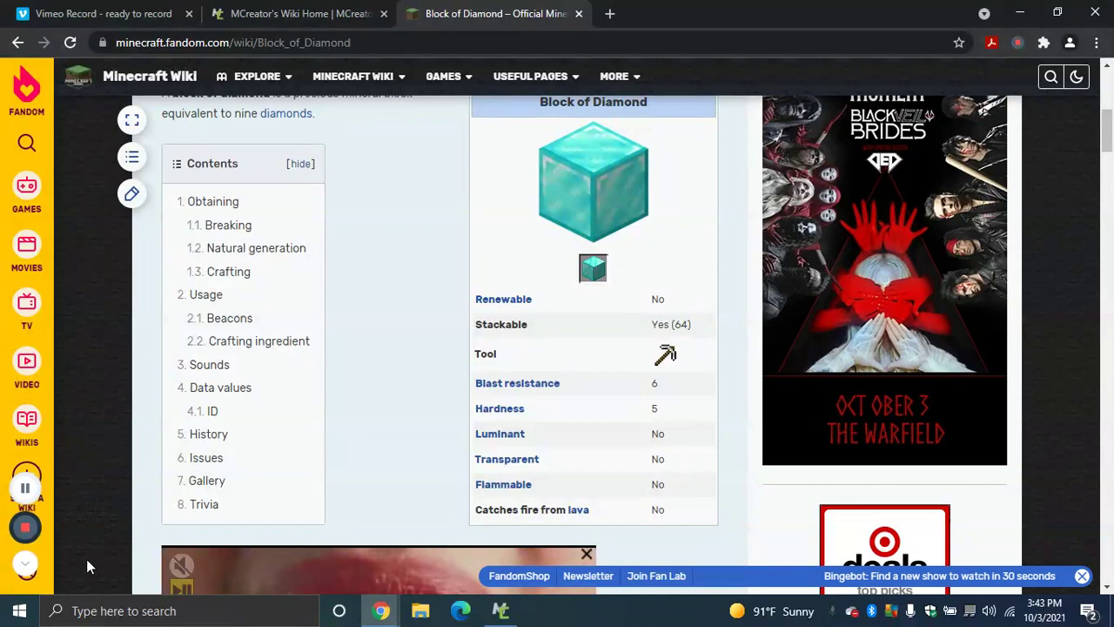
{"action": "left_click", "coordinate": [502, 609]}
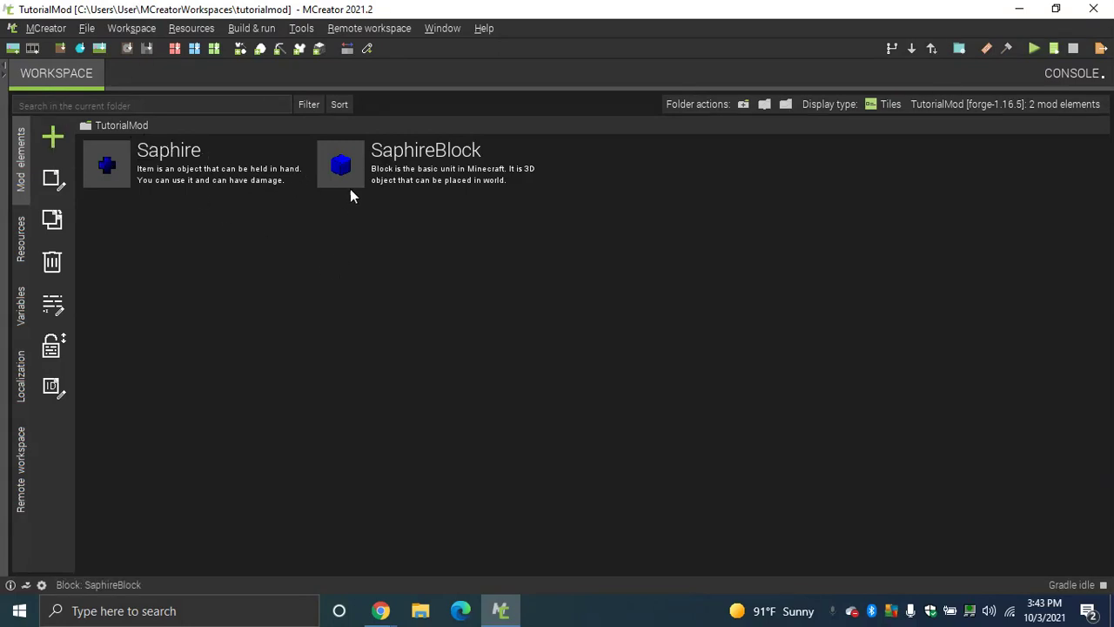
Create a new Recipe mod element named SaphireBlockRecipe
{"action": "left_click", "coordinate": [47, 135]}
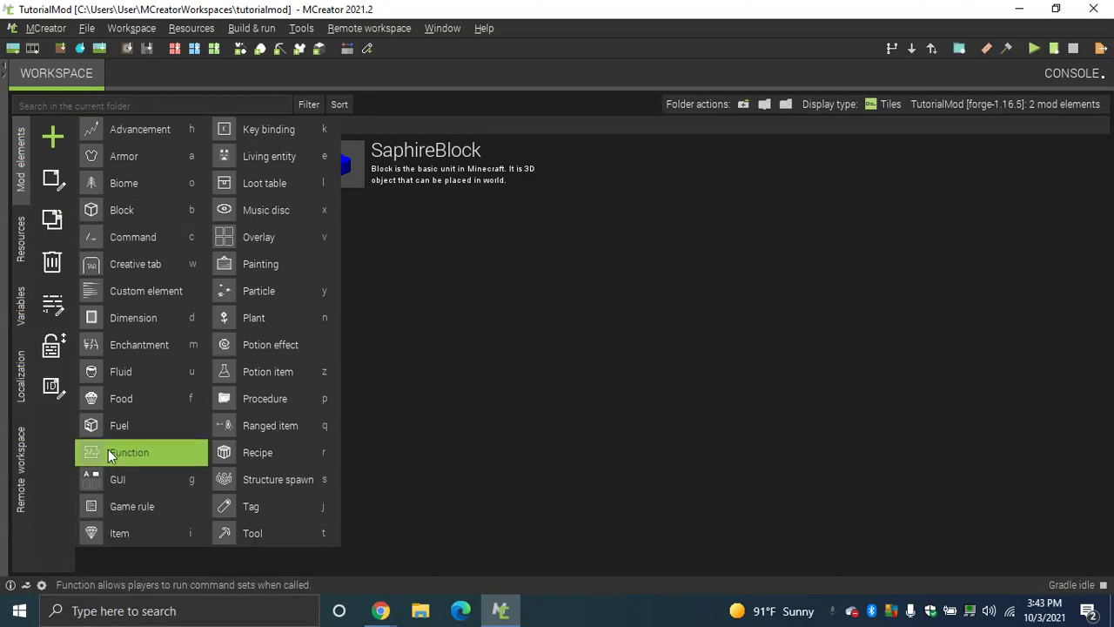
{"action": "left_click", "coordinate": [245, 455]}
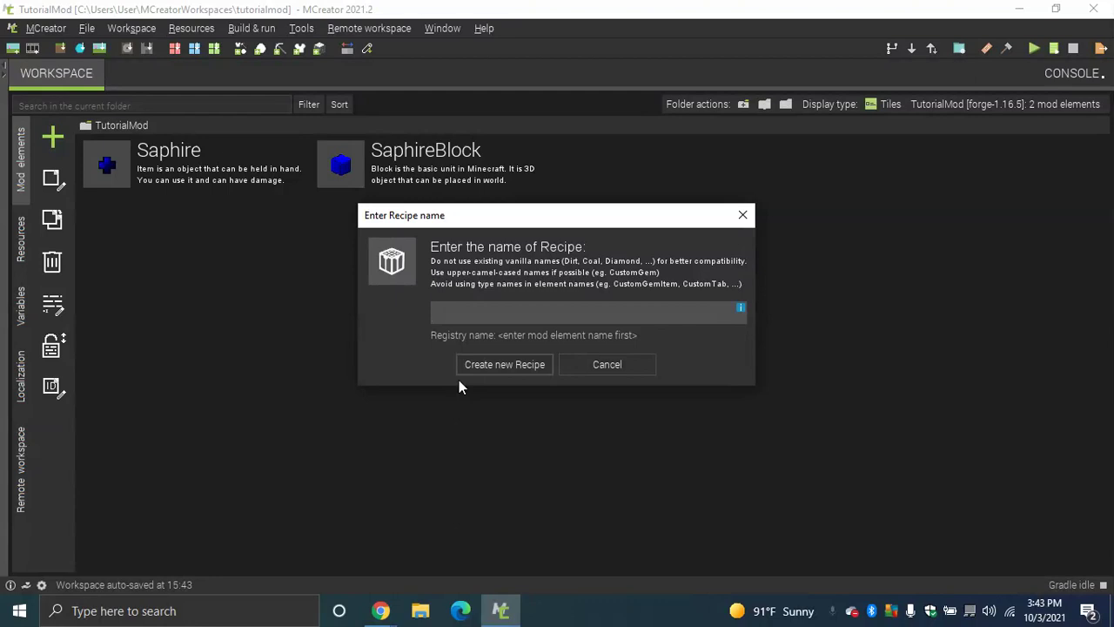
{"action": "type", "text": "Saph"}
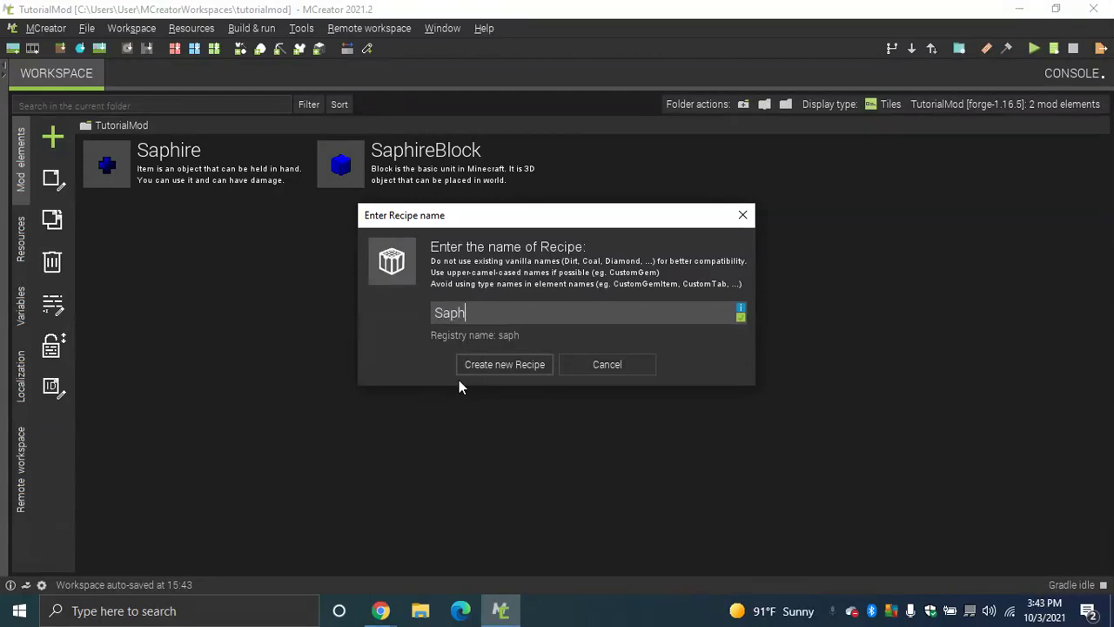
{"action": "type", "text": "ireBlockRecipe"}
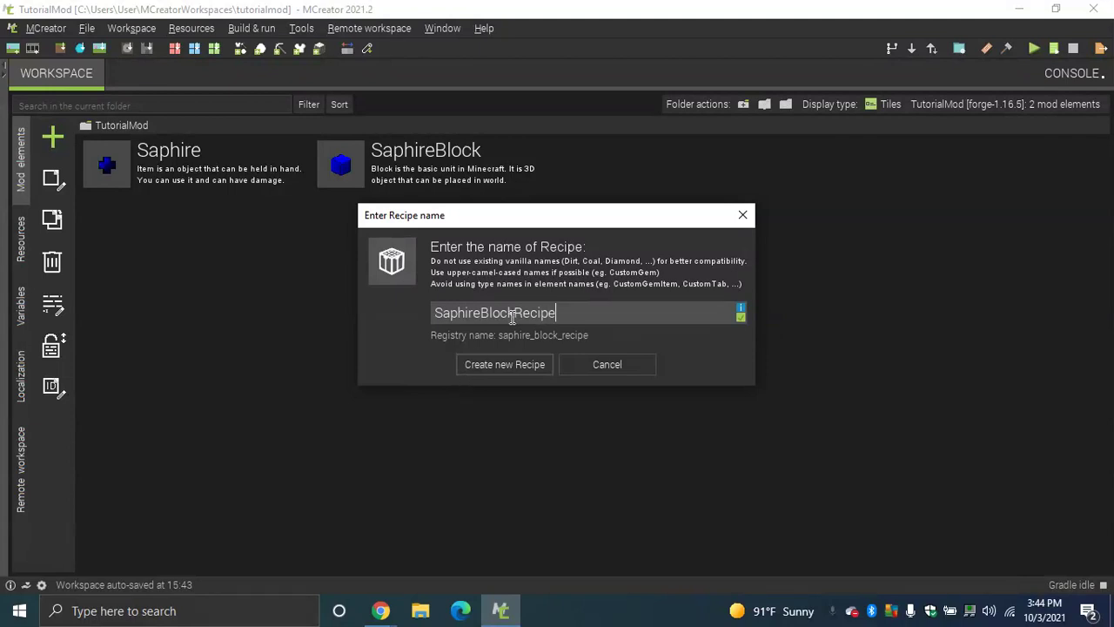
{"action": "left_click", "coordinate": [541, 362]}
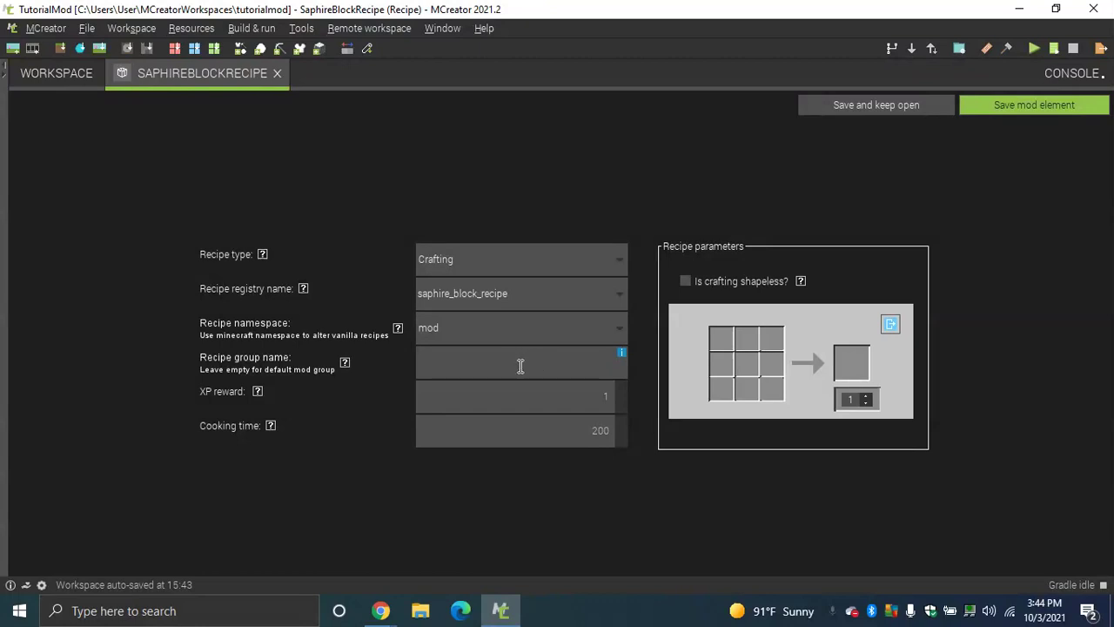
Try the Stone cutting recipe type and switch the recipe back to Crafting
{"action": "left_click", "coordinate": [461, 258]}
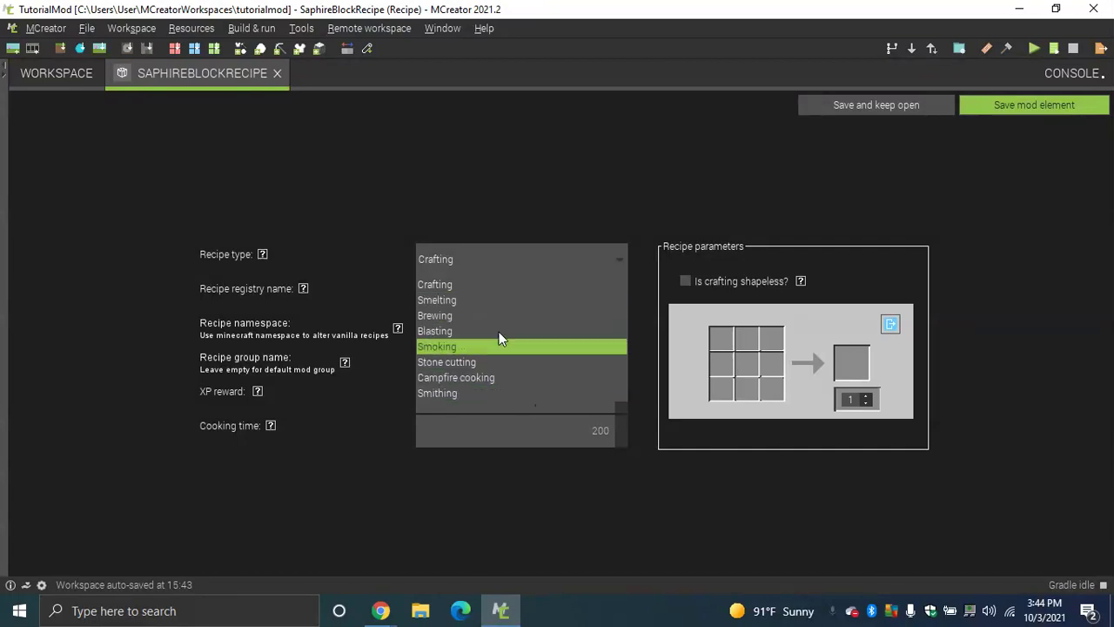
{"action": "left_click", "coordinate": [479, 284]}
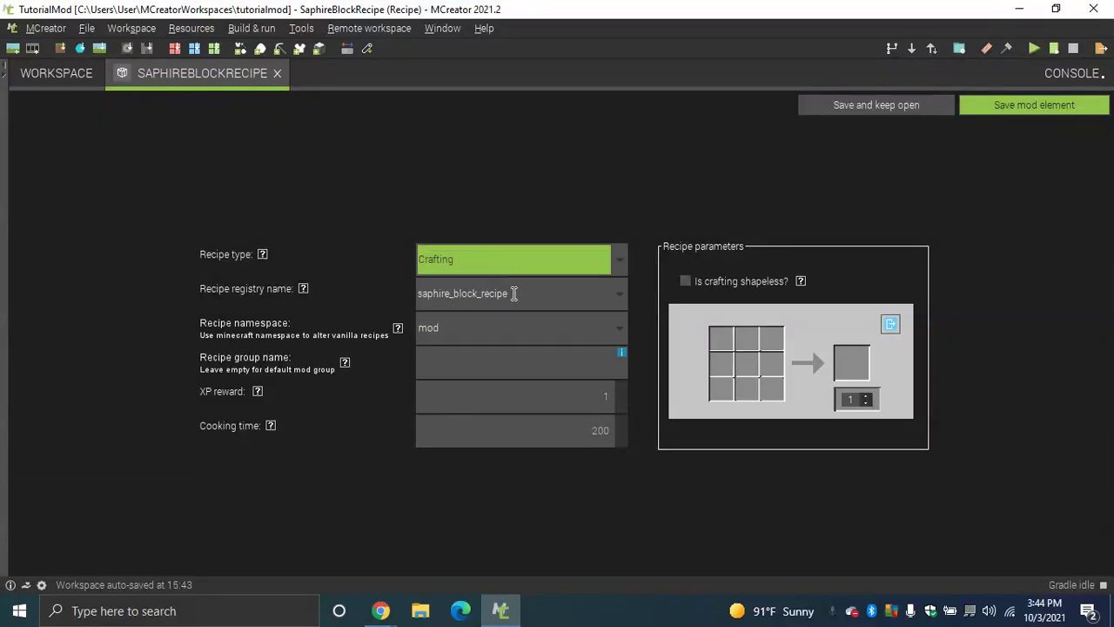
{"action": "left_click", "coordinate": [534, 261]}
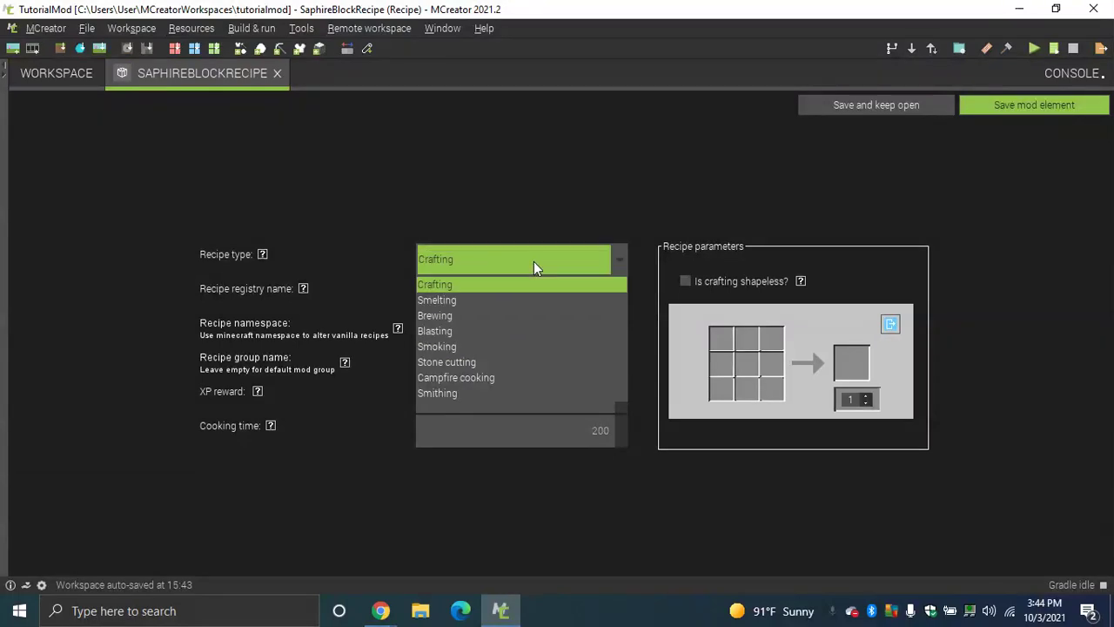
{"action": "left_click", "coordinate": [468, 362]}
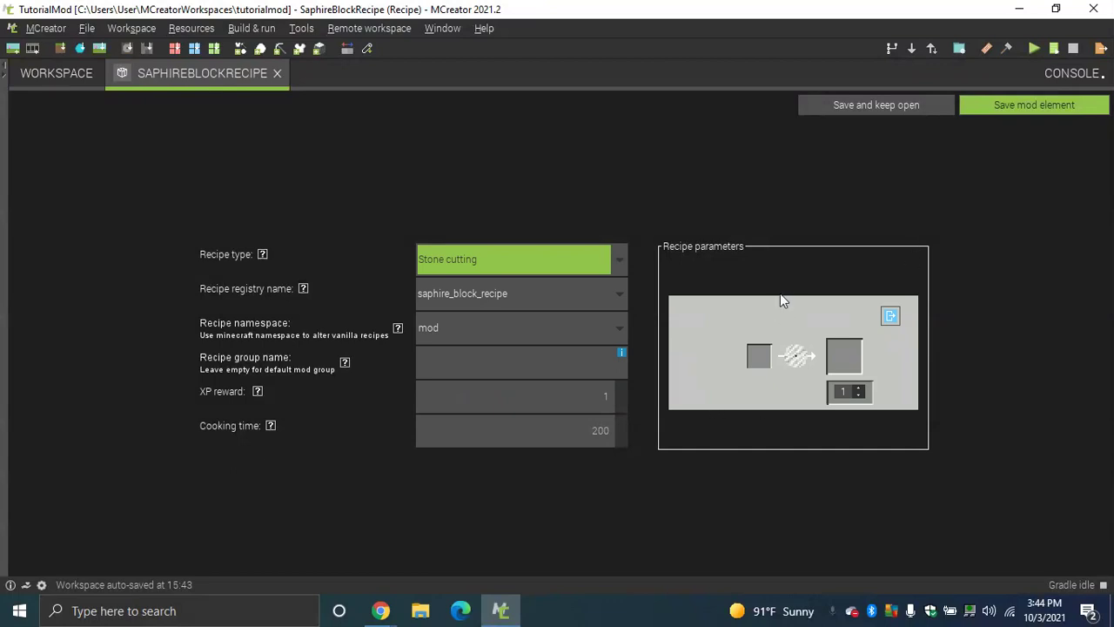
{"action": "left_click", "coordinate": [590, 271]}
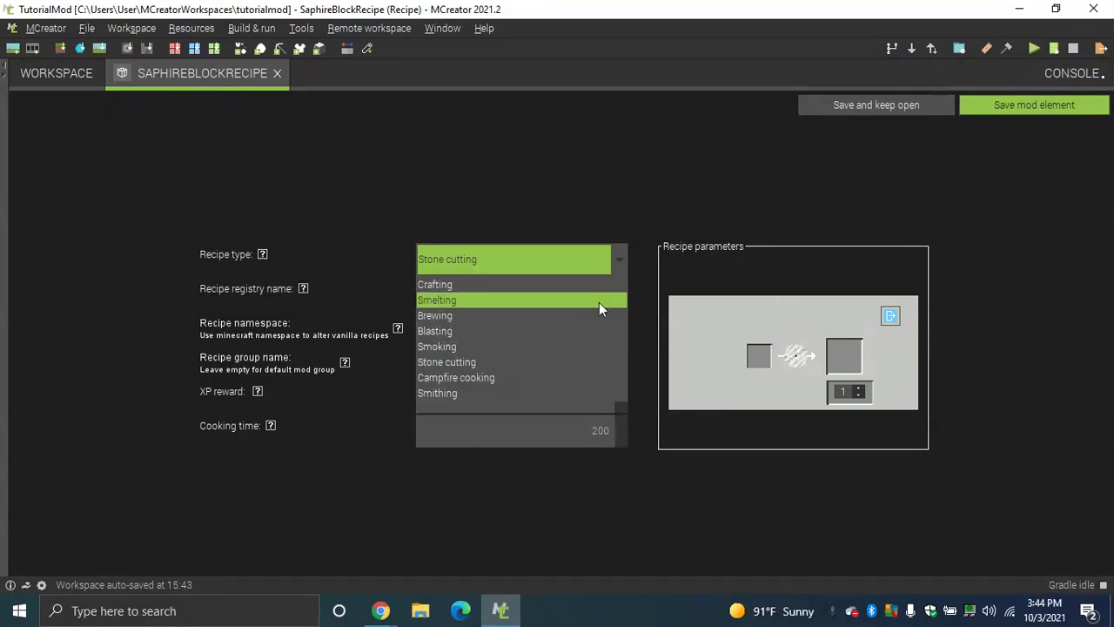
{"action": "left_click", "coordinate": [512, 285]}
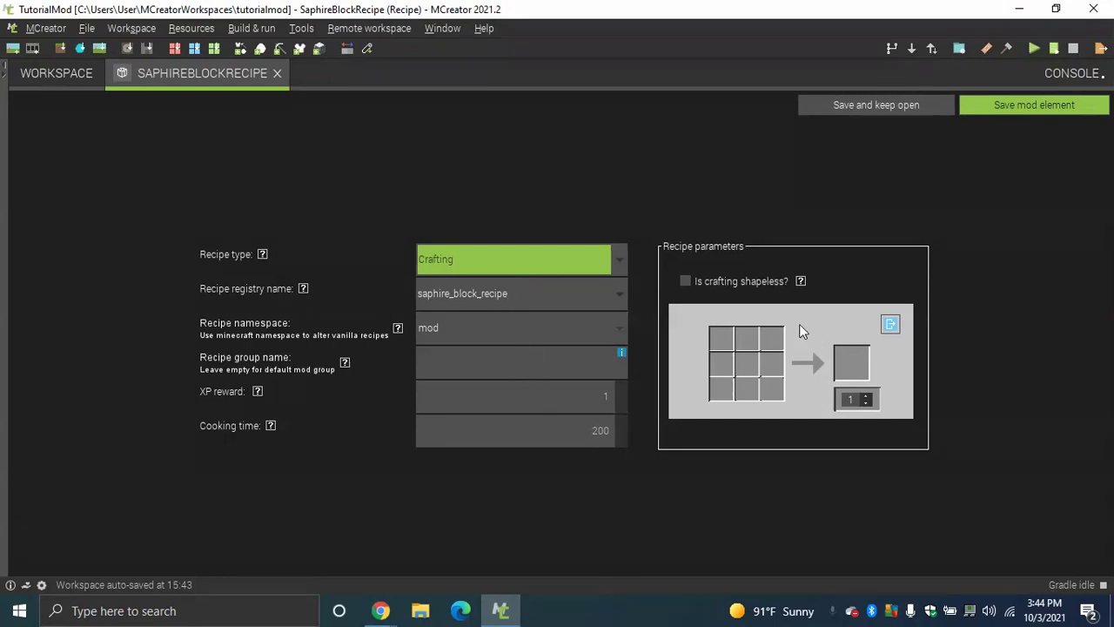
Review the available recipe types and namespaces, keeping the type as Crafting and the namespace as mod
{"action": "left_click", "coordinate": [607, 253]}
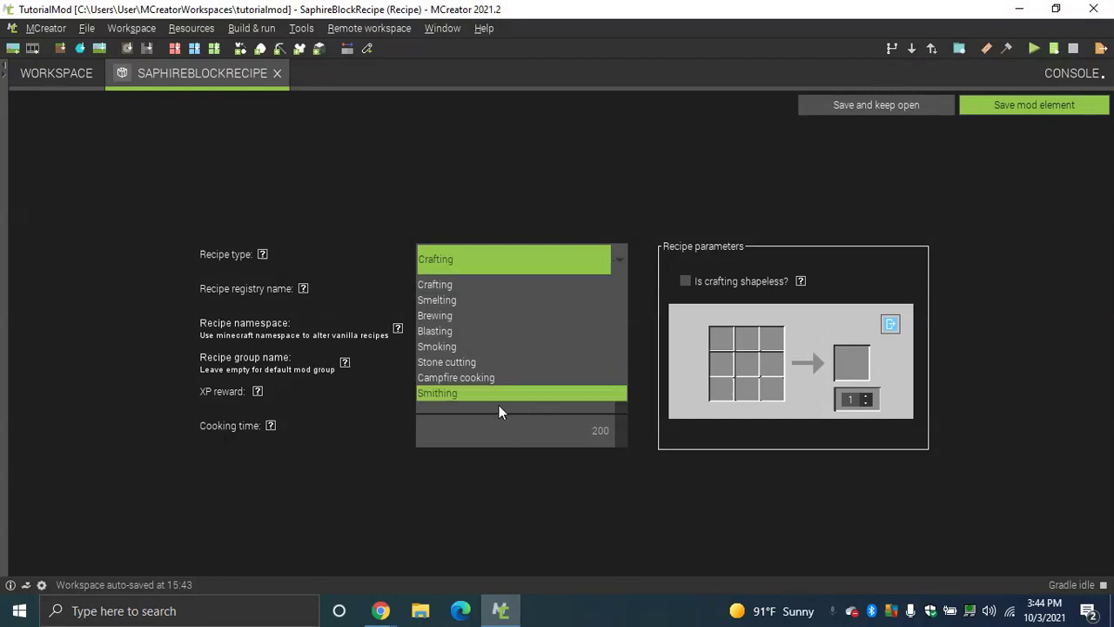
{"action": "left_click", "coordinate": [492, 264]}
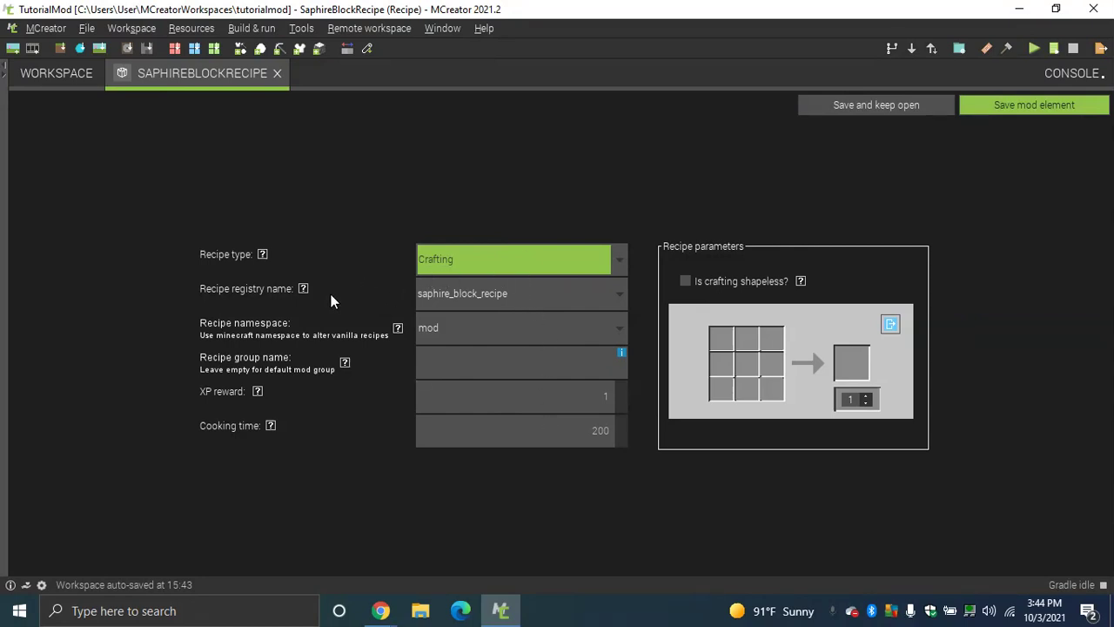
{"action": "left_click", "coordinate": [509, 335]}
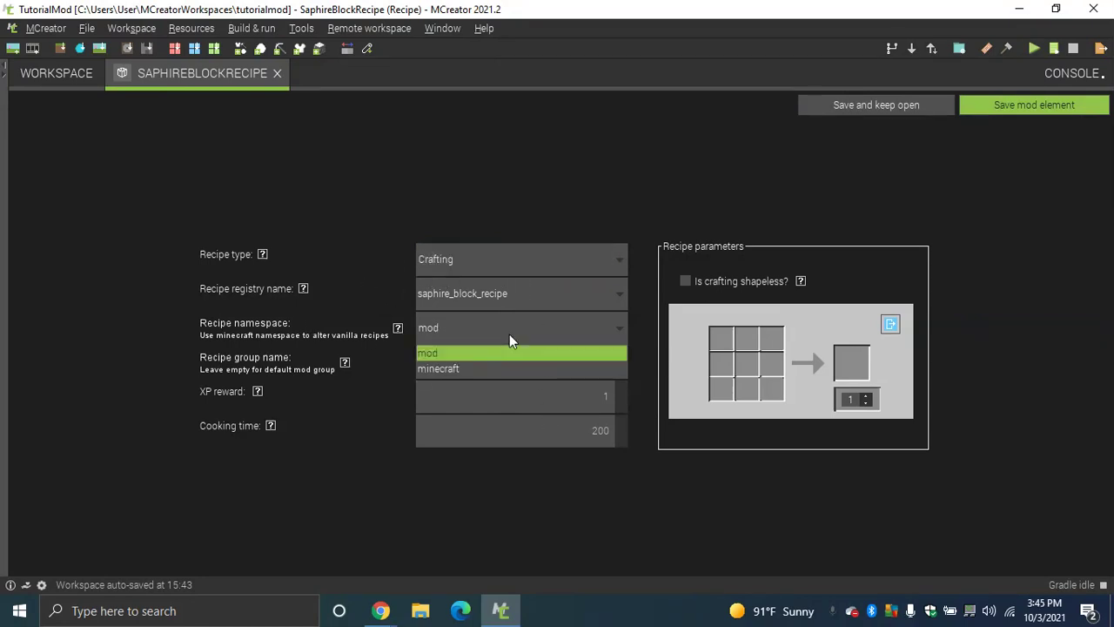
{"action": "left_click", "coordinate": [500, 352]}
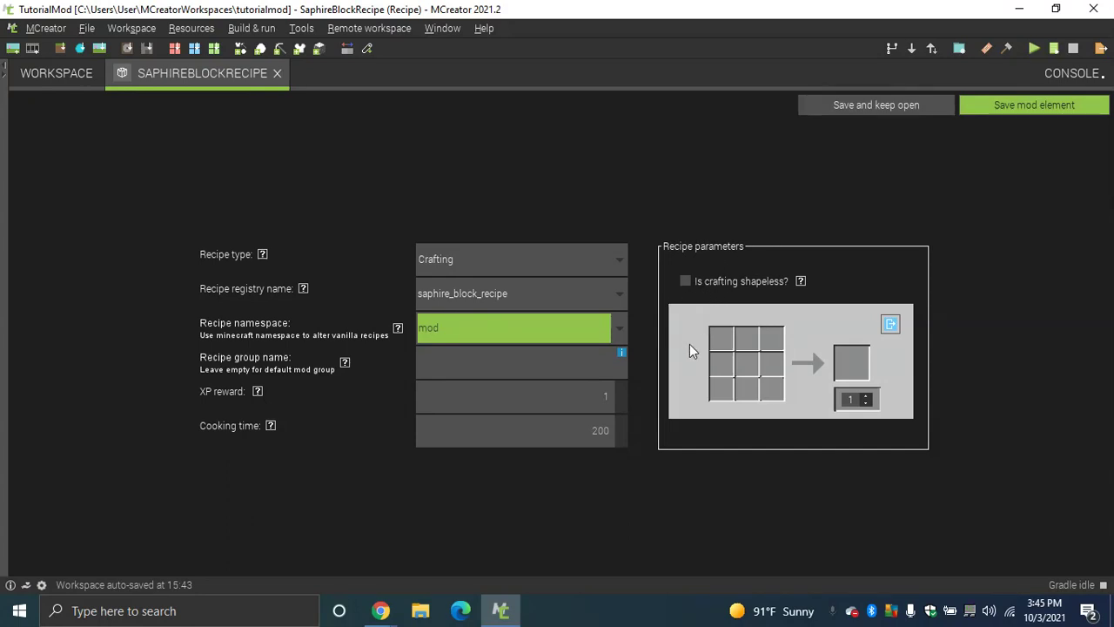
Try placing Smooth Quartz in the center slot of the crafting grid, and clear that slot again
{"action": "left_click", "coordinate": [748, 371]}
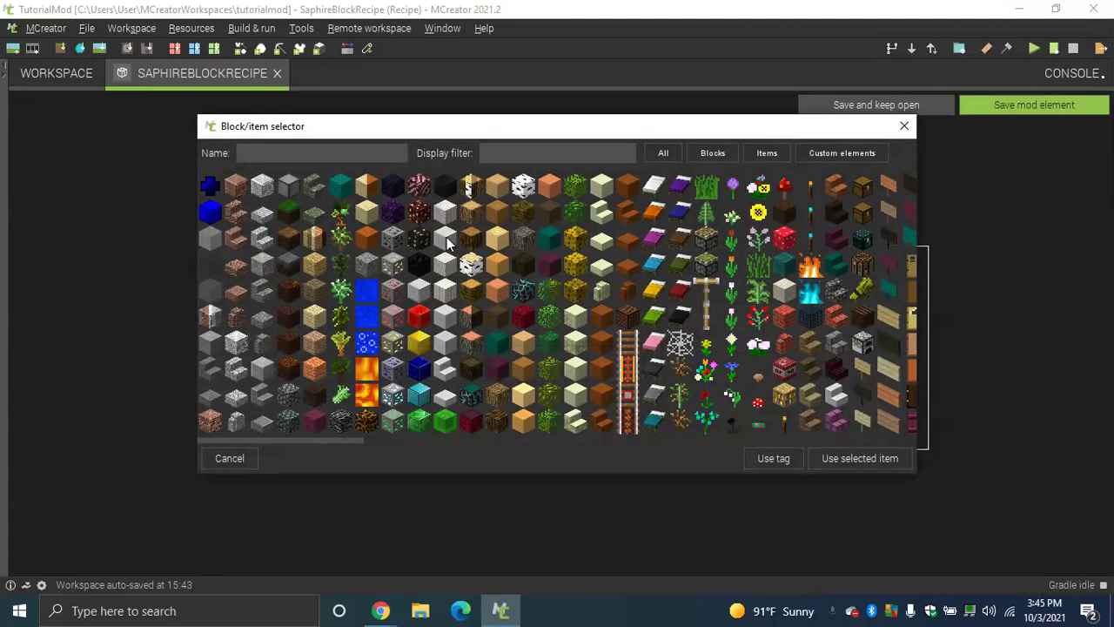
{"action": "left_click", "coordinate": [444, 242]}
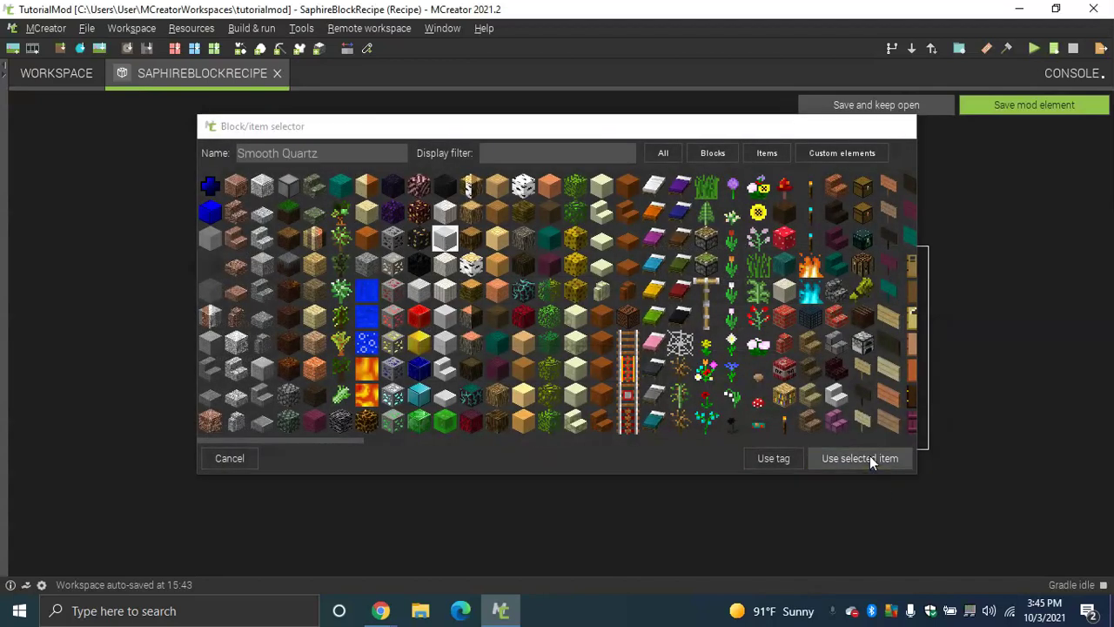
{"action": "left_click", "coordinate": [869, 455]}
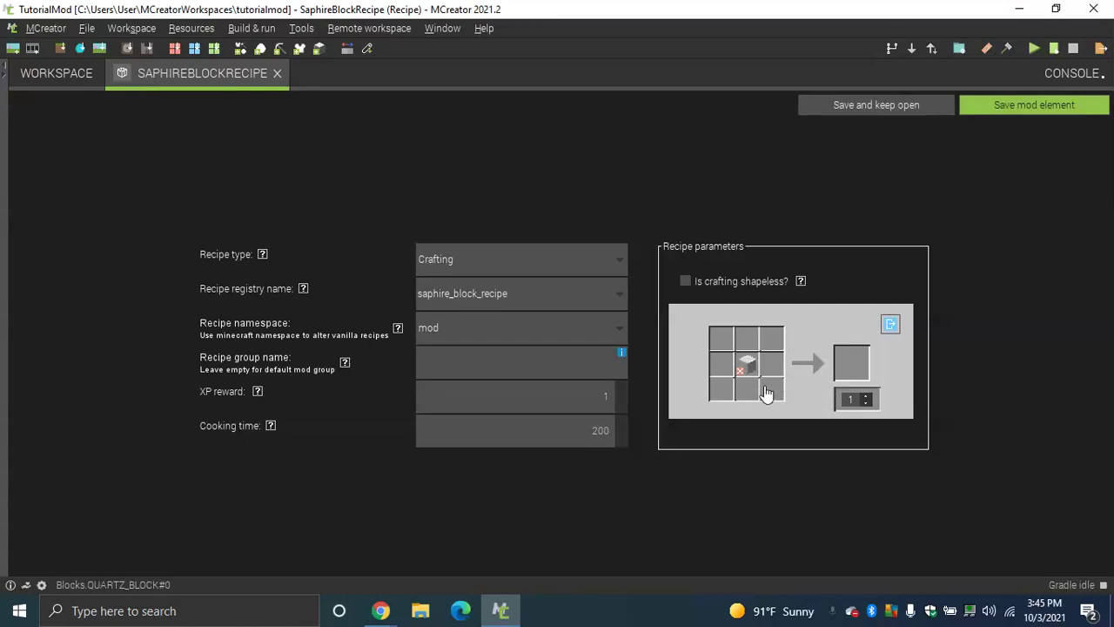
{"action": "left_click", "coordinate": [701, 277]}
{"action": "left_click", "coordinate": [737, 374]}
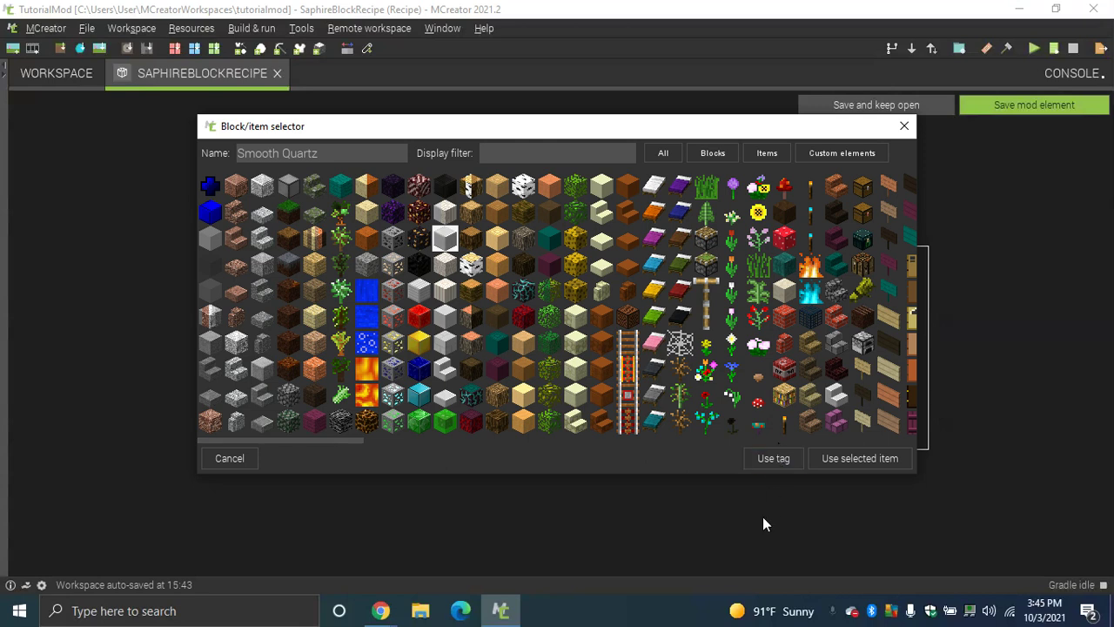
{"action": "left_click", "coordinate": [242, 461]}
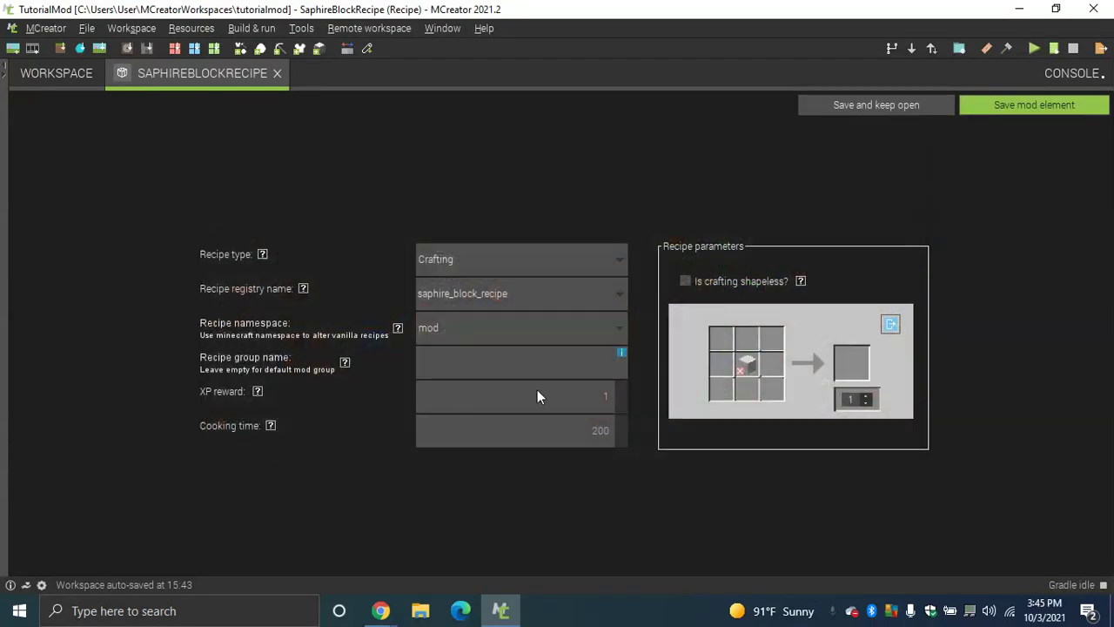
{"action": "right_click", "coordinate": [743, 376]}
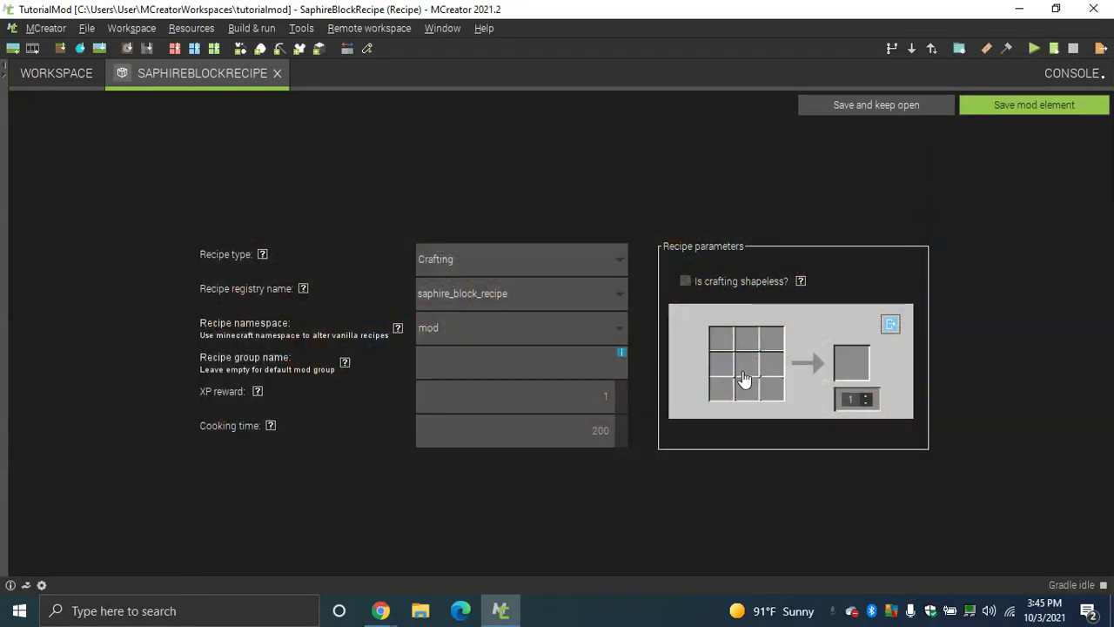
Place the Saphire item in the center and middle-right slots of the crafting grid
{"action": "left_click", "coordinate": [744, 379]}
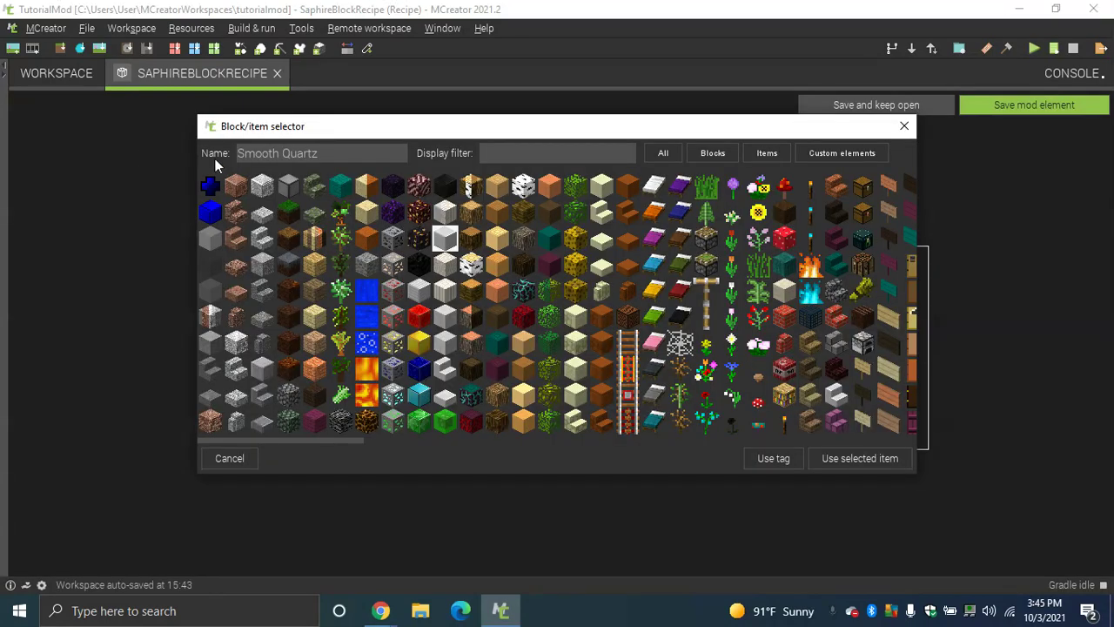
{"action": "left_click", "coordinate": [209, 190]}
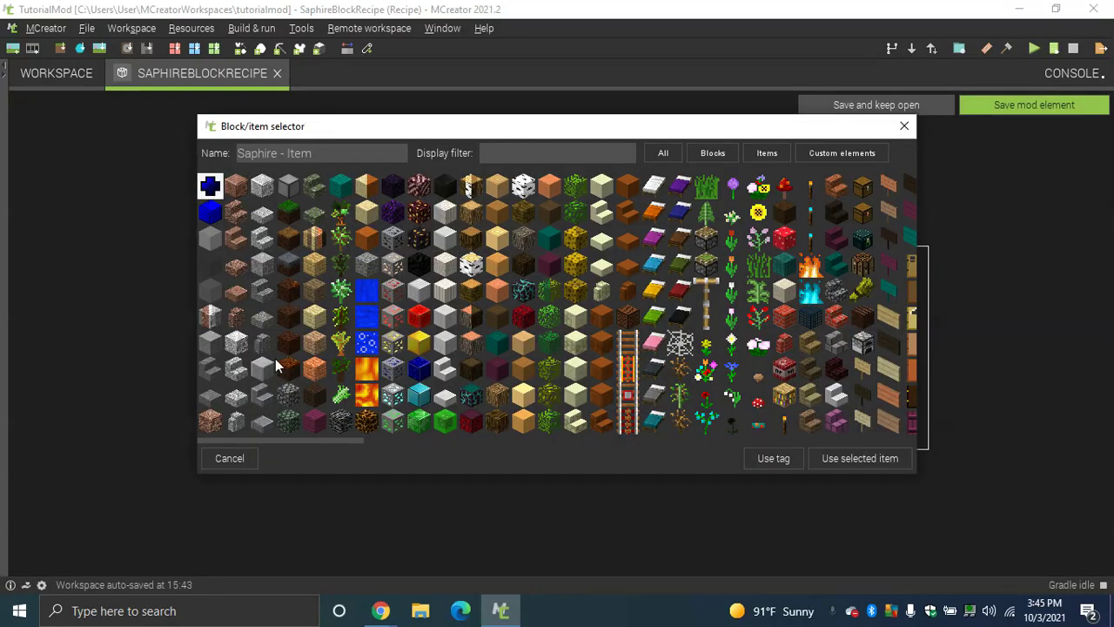
{"action": "left_click", "coordinate": [887, 460]}
{"action": "left_click", "coordinate": [762, 372]}
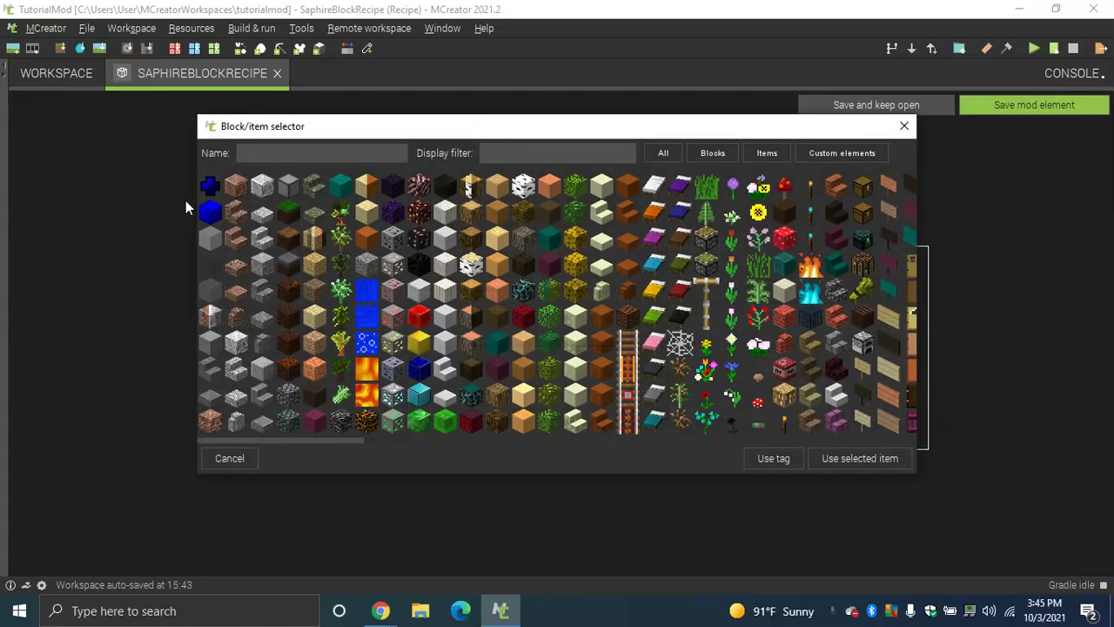
{"action": "left_click", "coordinate": [209, 187]}
{"action": "left_click", "coordinate": [866, 459]}
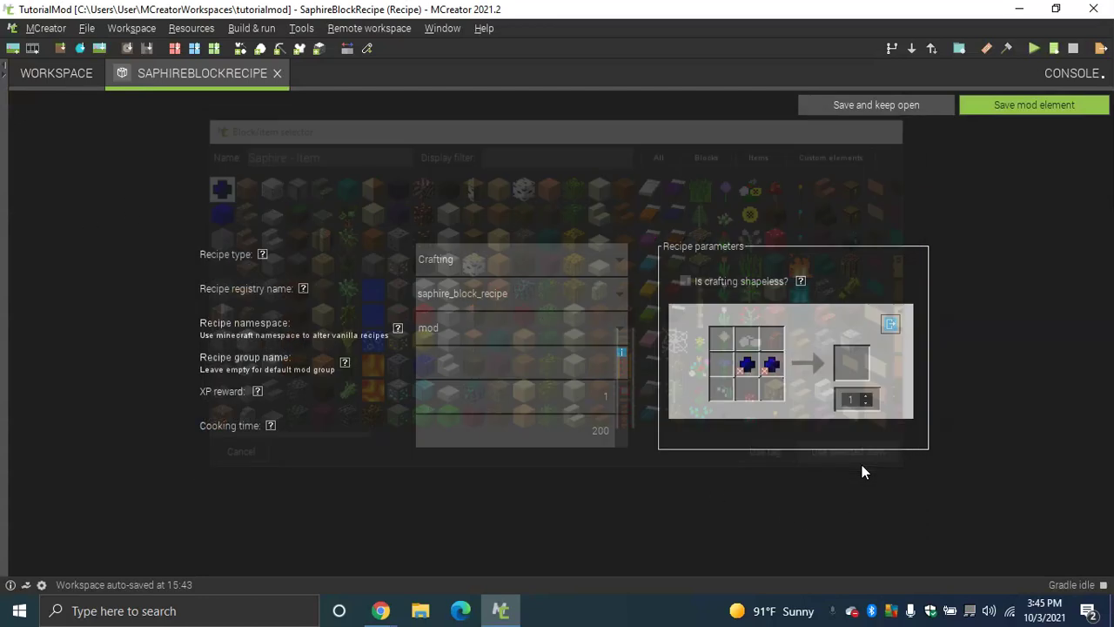
Place the Saphire item in the top-center and top-right slots of the crafting grid
{"action": "left_click", "coordinate": [748, 346]}
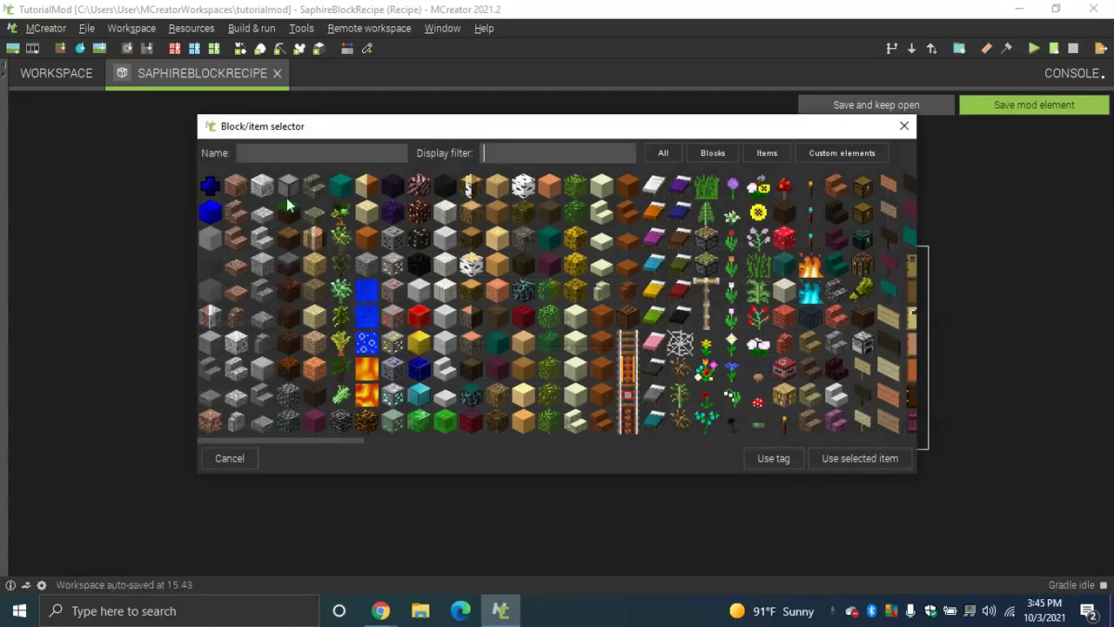
{"action": "left_click", "coordinate": [209, 186]}
{"action": "left_click", "coordinate": [861, 461]}
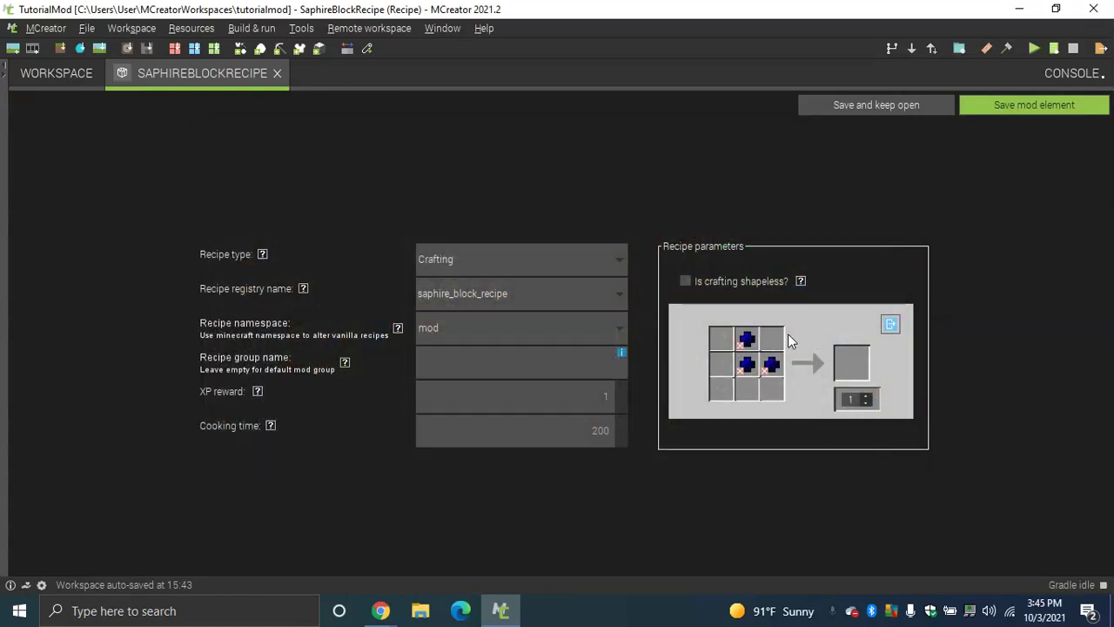
{"action": "left_click", "coordinate": [781, 334]}
{"action": "left_click", "coordinate": [209, 186]}
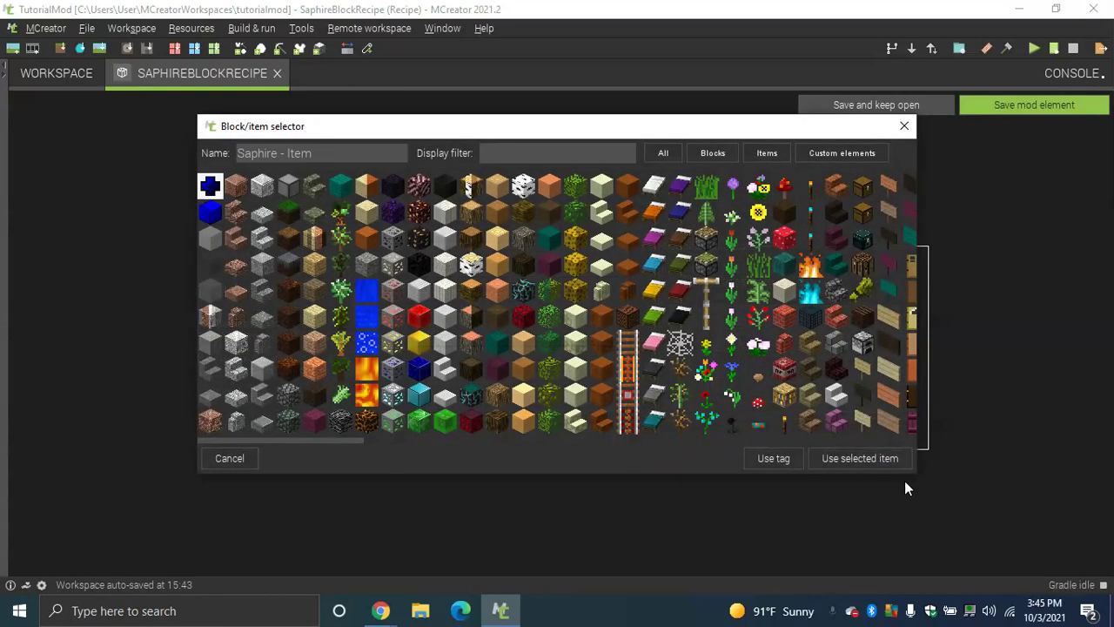
{"action": "left_click", "coordinate": [880, 455]}
Place the Saphire item in the bottom-center and bottom-right slots of the crafting grid
{"action": "left_click", "coordinate": [735, 392]}
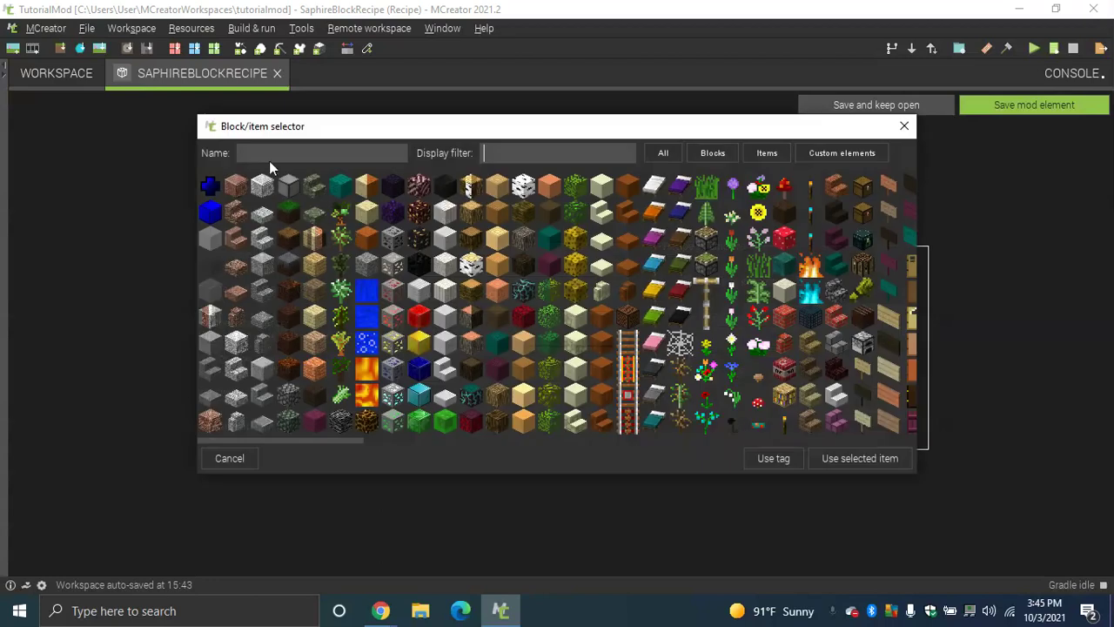
{"action": "left_click", "coordinate": [203, 196]}
{"action": "left_click", "coordinate": [822, 458]}
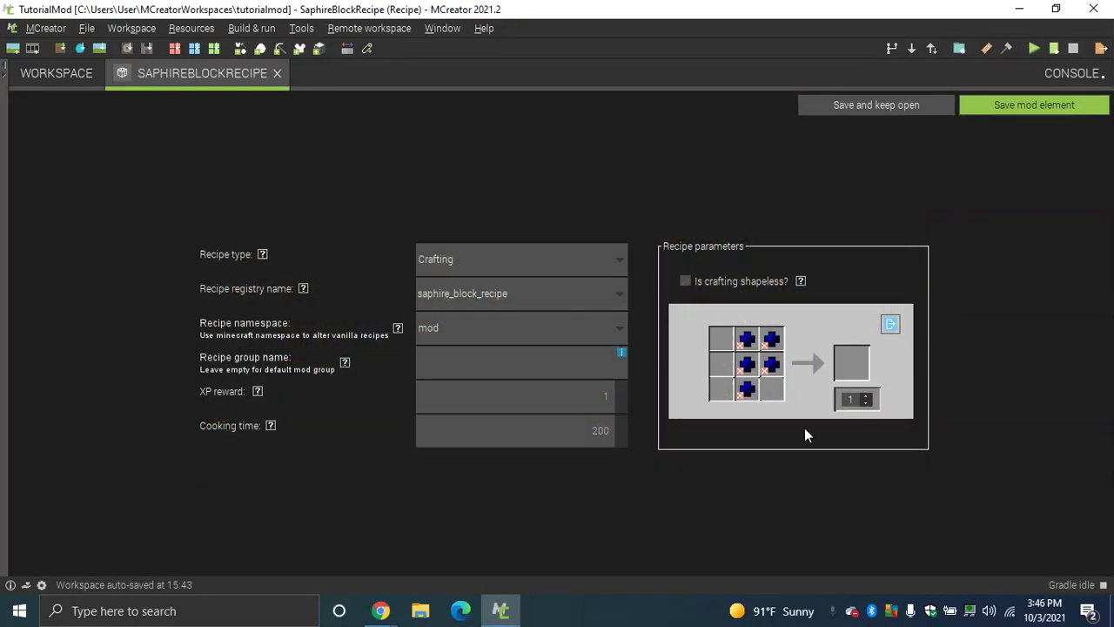
{"action": "left_click", "coordinate": [769, 390]}
{"action": "left_click", "coordinate": [210, 186]}
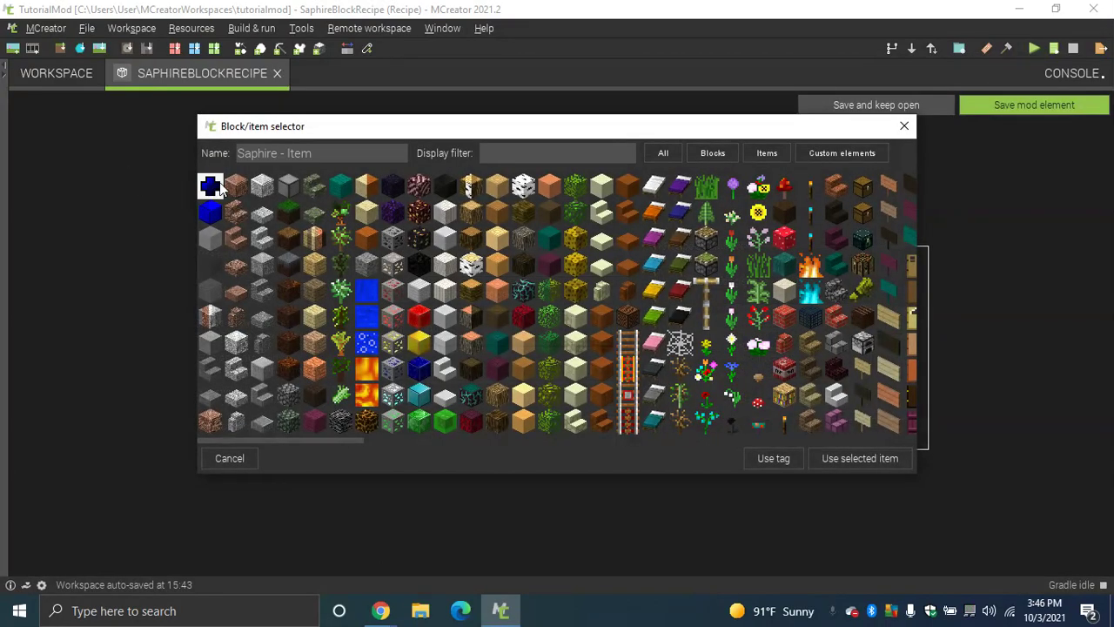
{"action": "left_click", "coordinate": [860, 458]}
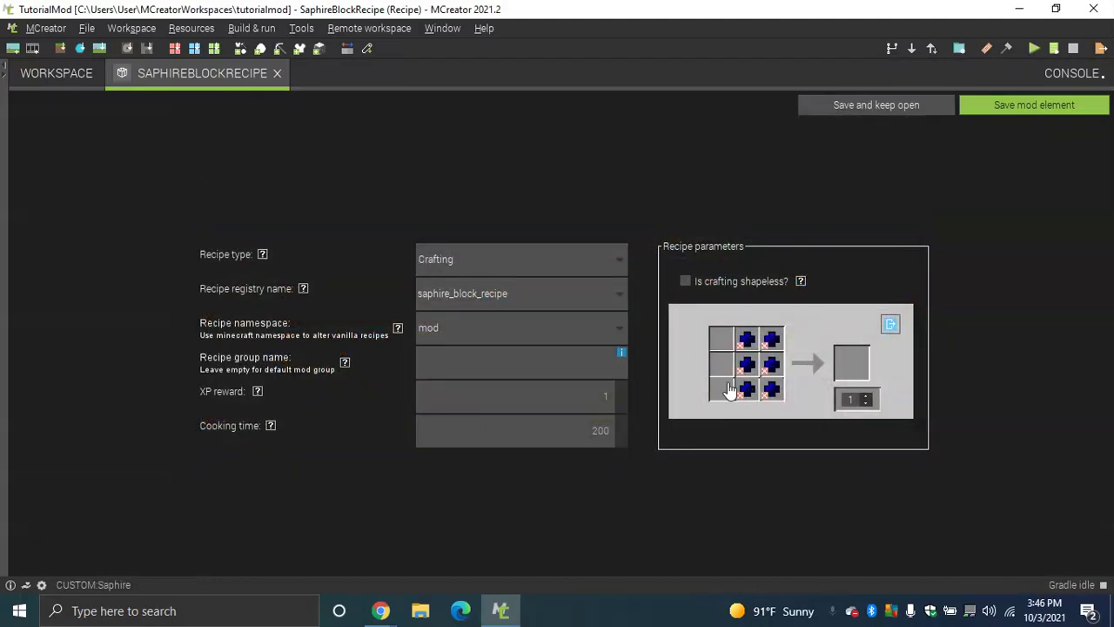
Fill the three slots in the crafting grid's left column with the Saphire item
{"action": "left_click", "coordinate": [730, 389]}
{"action": "left_click", "coordinate": [210, 187]}
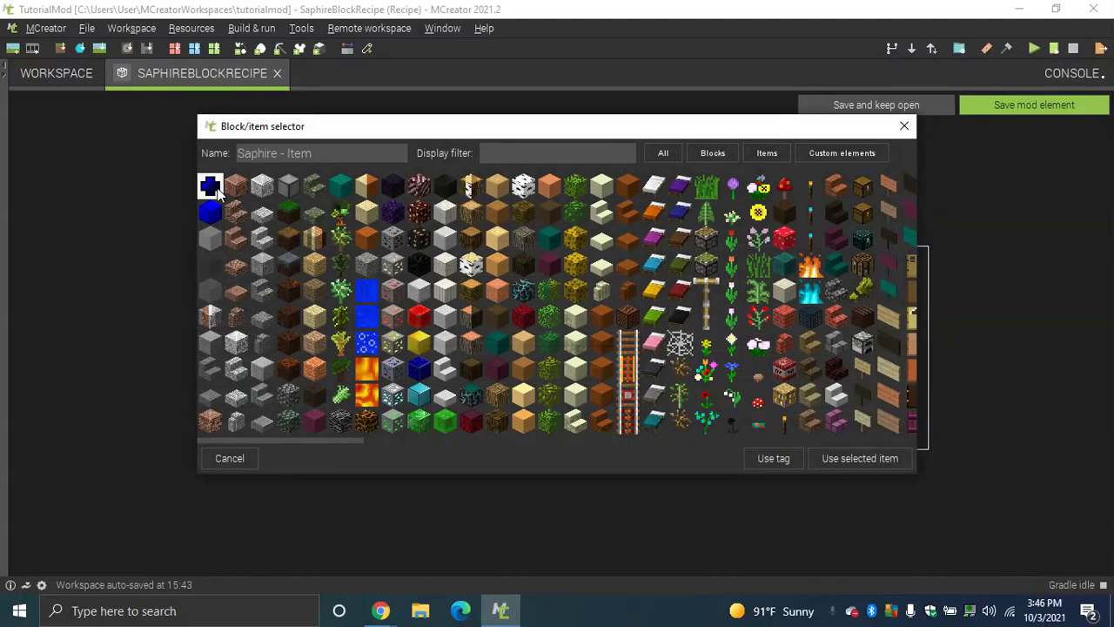
{"action": "left_click", "coordinate": [853, 454]}
{"action": "left_click", "coordinate": [726, 367]}
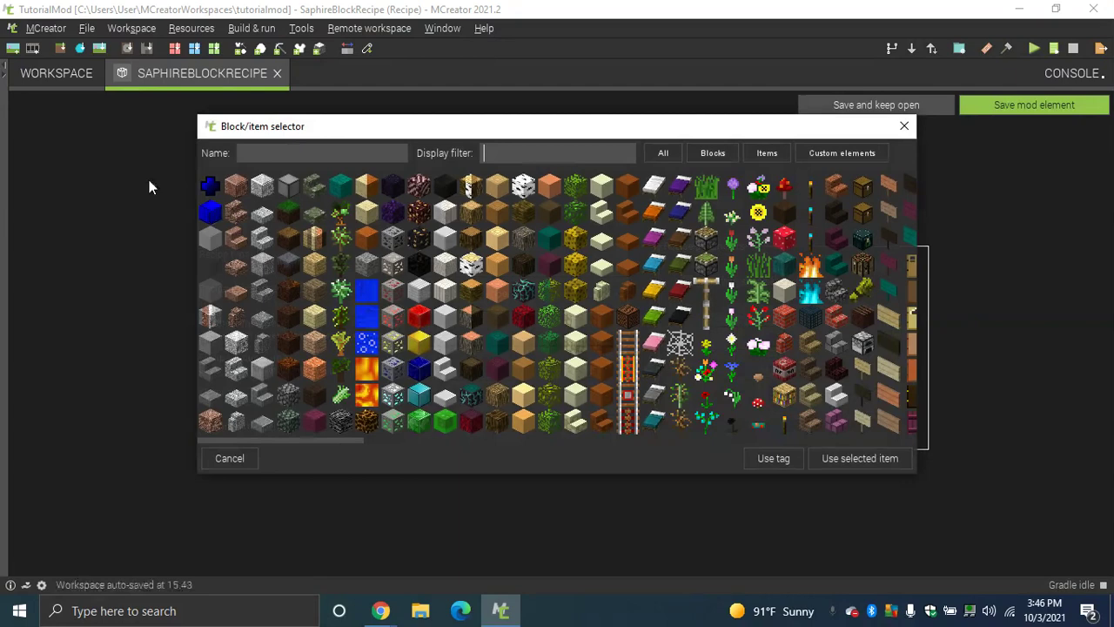
{"action": "left_click", "coordinate": [210, 186]}
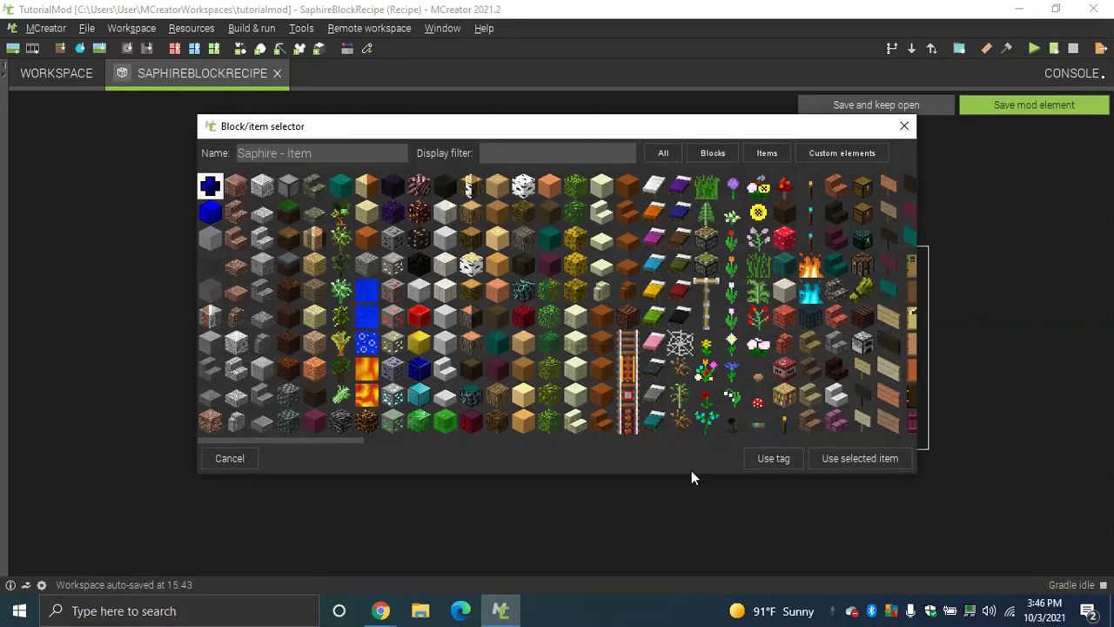
{"action": "left_click", "coordinate": [830, 461]}
{"action": "left_click", "coordinate": [726, 348]}
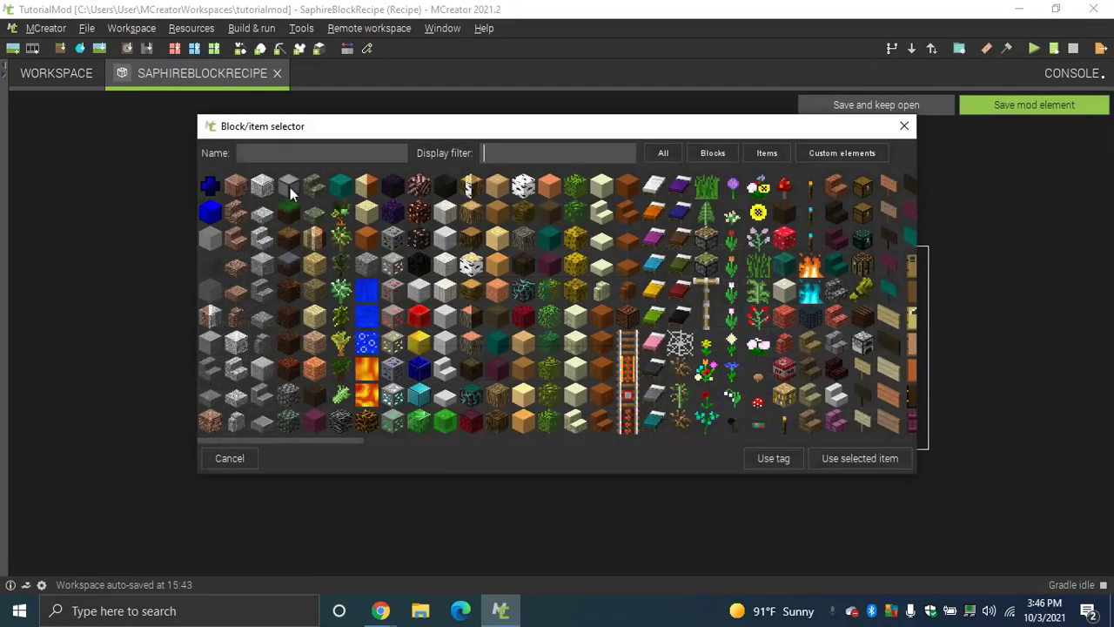
{"action": "left_click", "coordinate": [212, 190]}
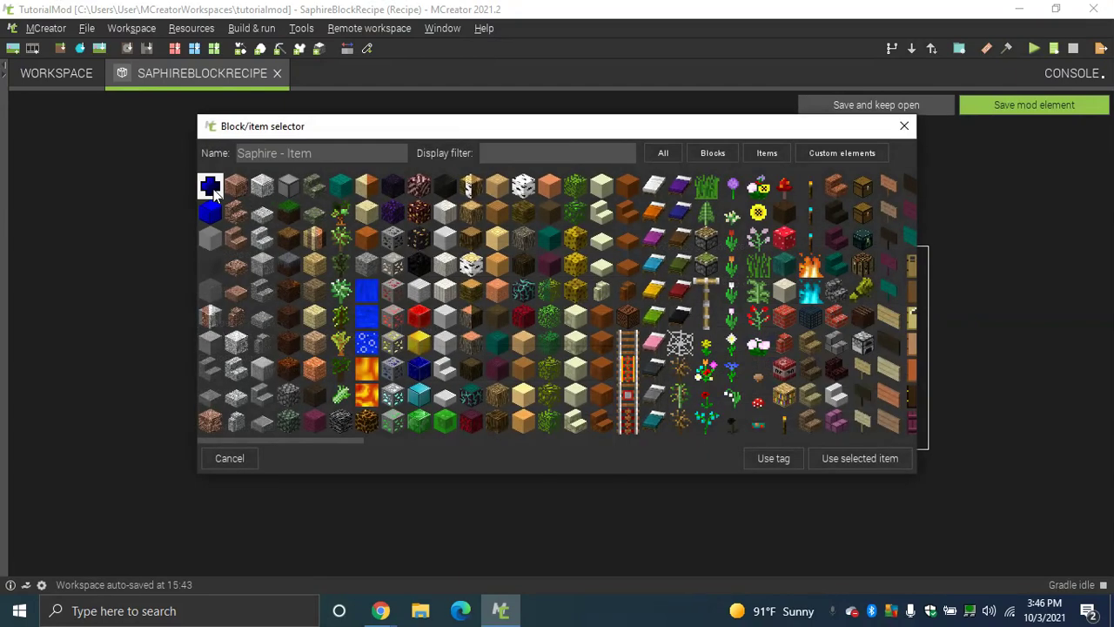
{"action": "left_click", "coordinate": [866, 460]}
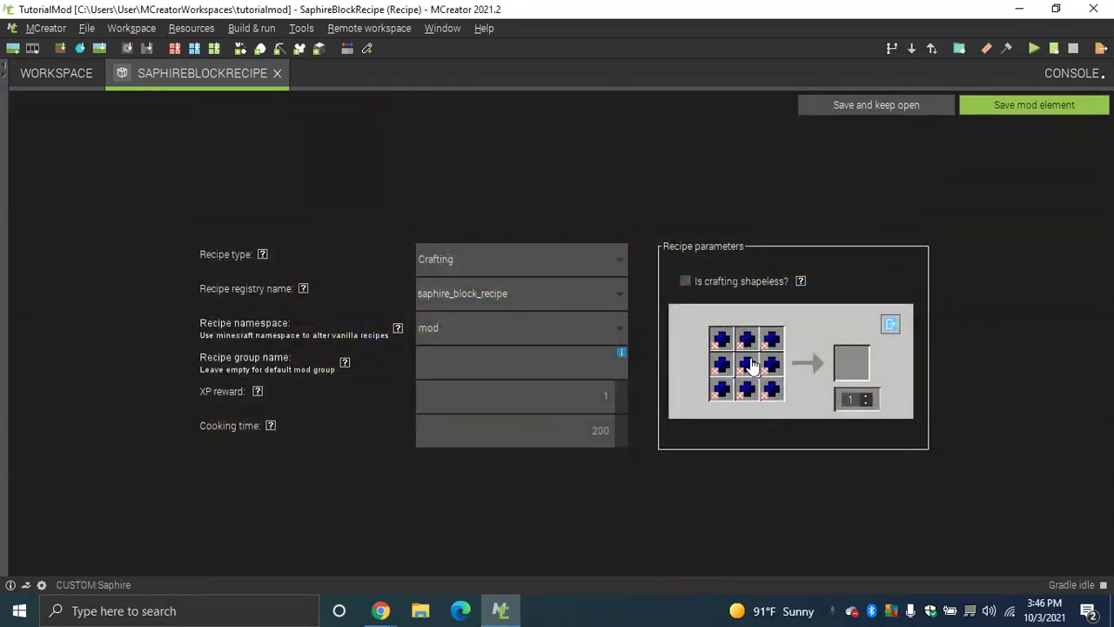
Set SaphireBlock as the result of the nine-Saphire crafting recipe and save the mod element
{"action": "left_click", "coordinate": [853, 365]}
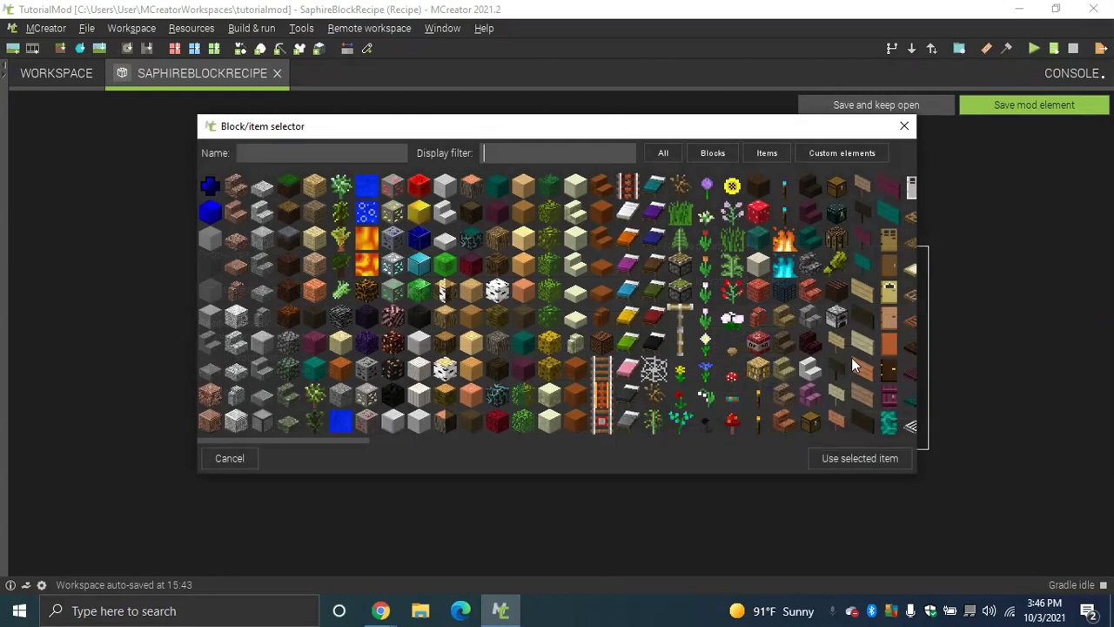
{"action": "left_click", "coordinate": [213, 211]}
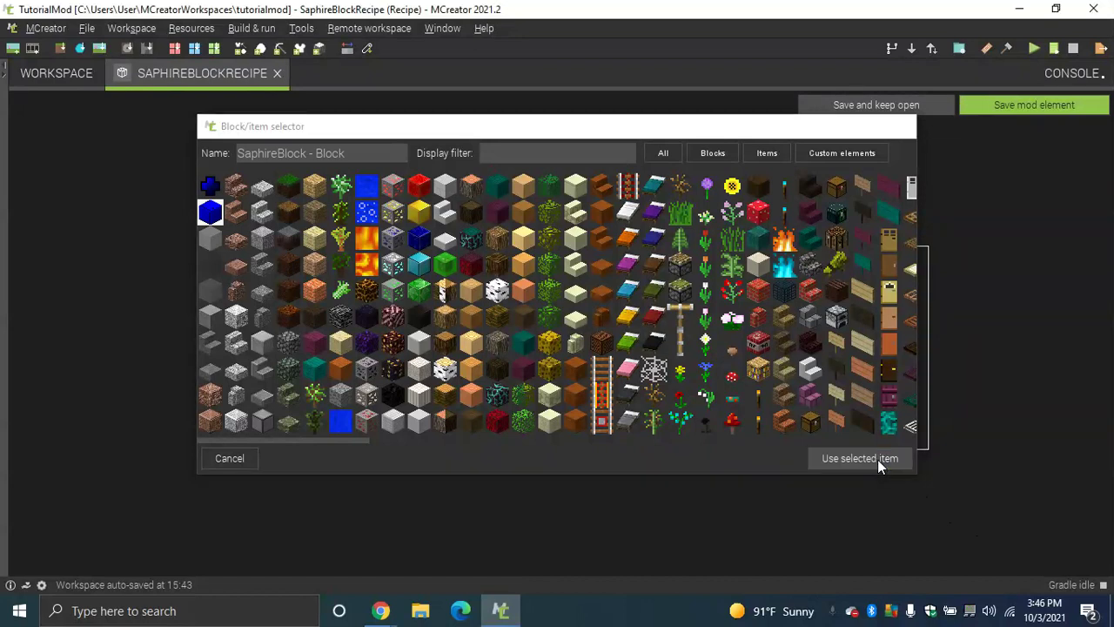
{"action": "left_click", "coordinate": [877, 459]}
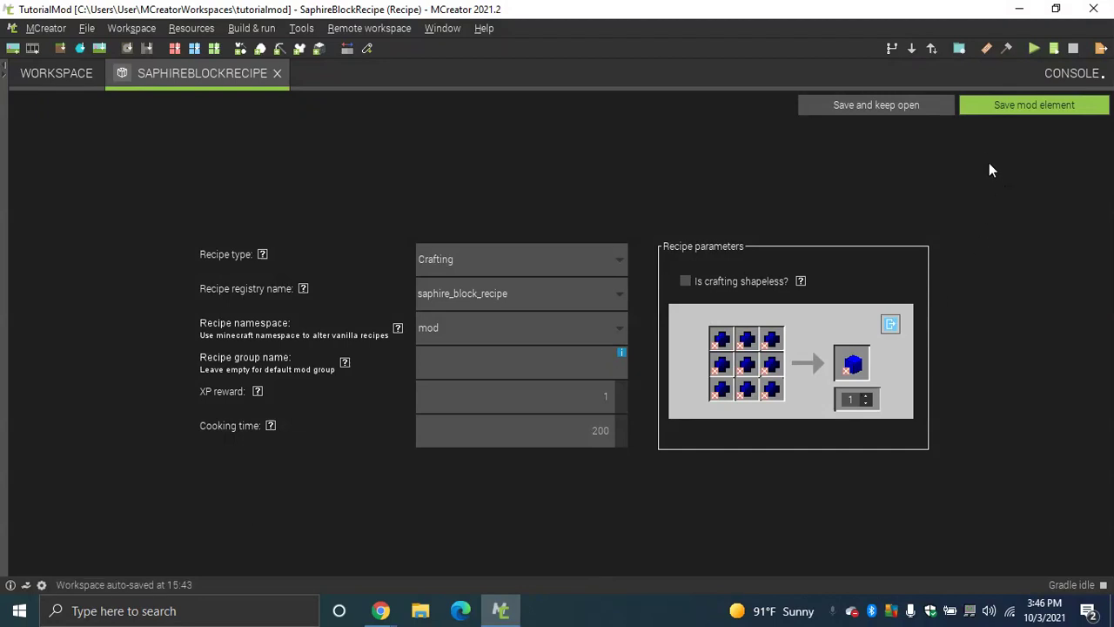
{"action": "left_click", "coordinate": [1000, 109]}
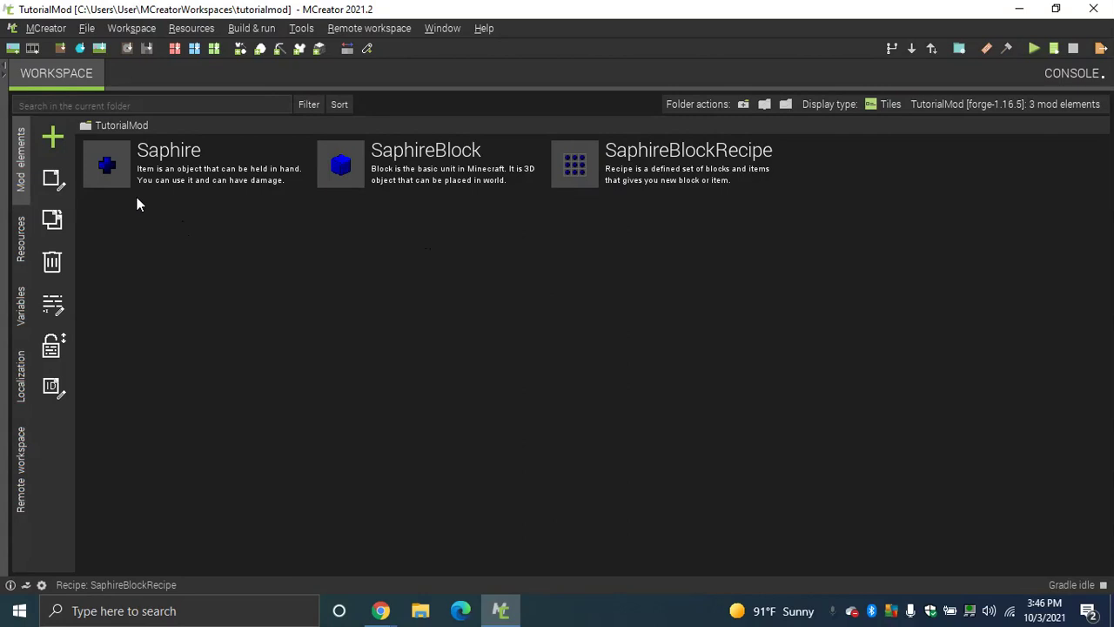
Create a new Recipe mod element named SaphireRecipe
{"action": "left_click", "coordinate": [54, 140]}
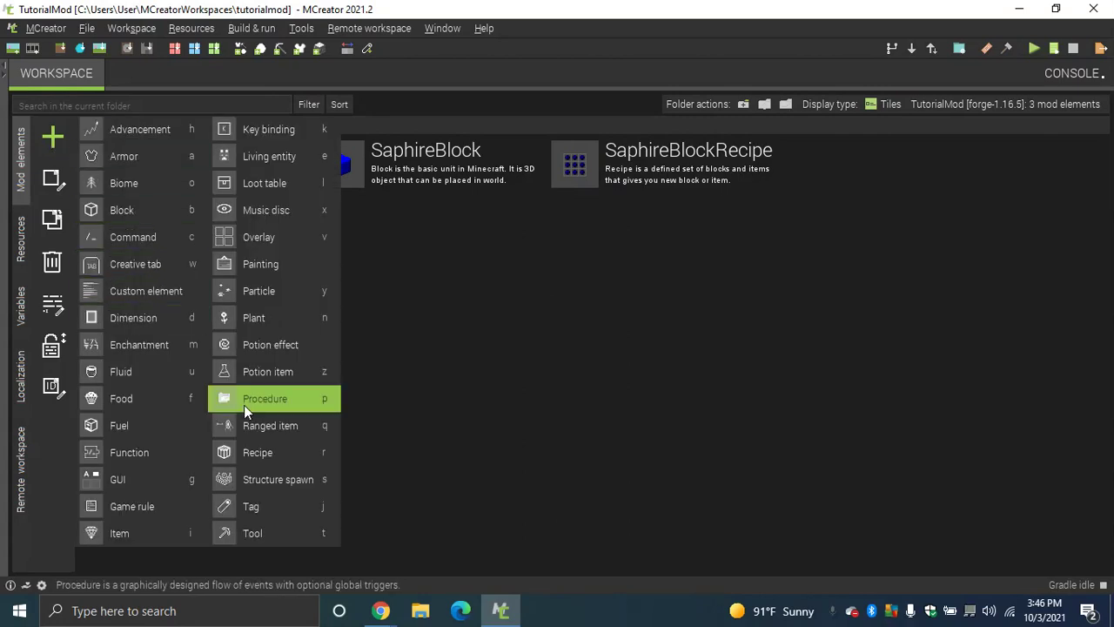
{"action": "left_click", "coordinate": [257, 451]}
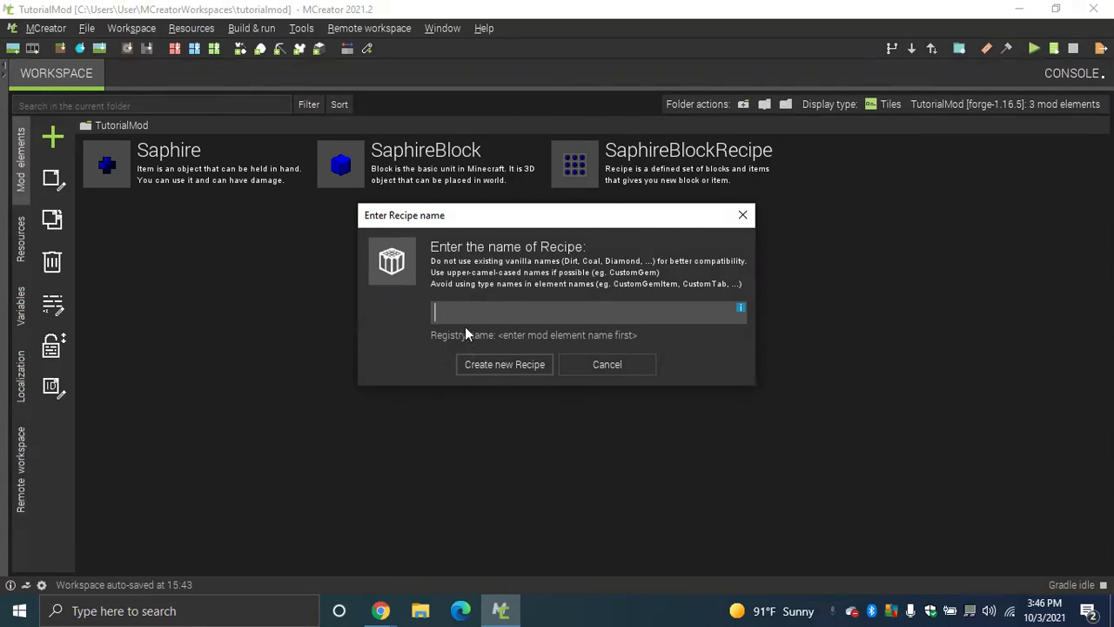
{"action": "type", "text": "Sap"}
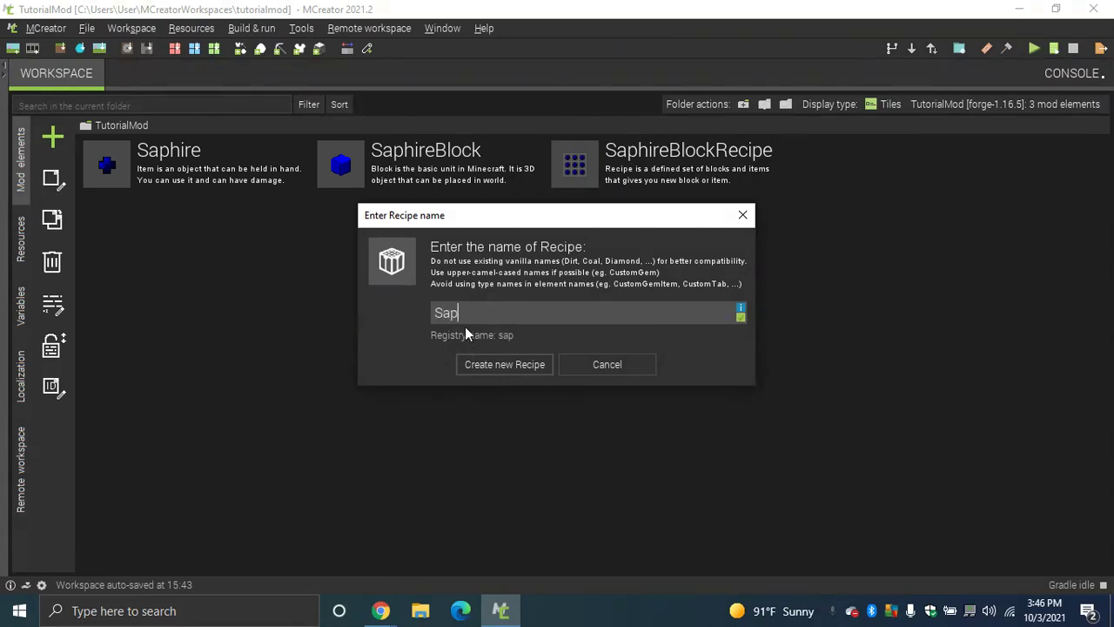
{"action": "type", "text": "hireRecipe"}
{"action": "left_click", "coordinate": [503, 364]}
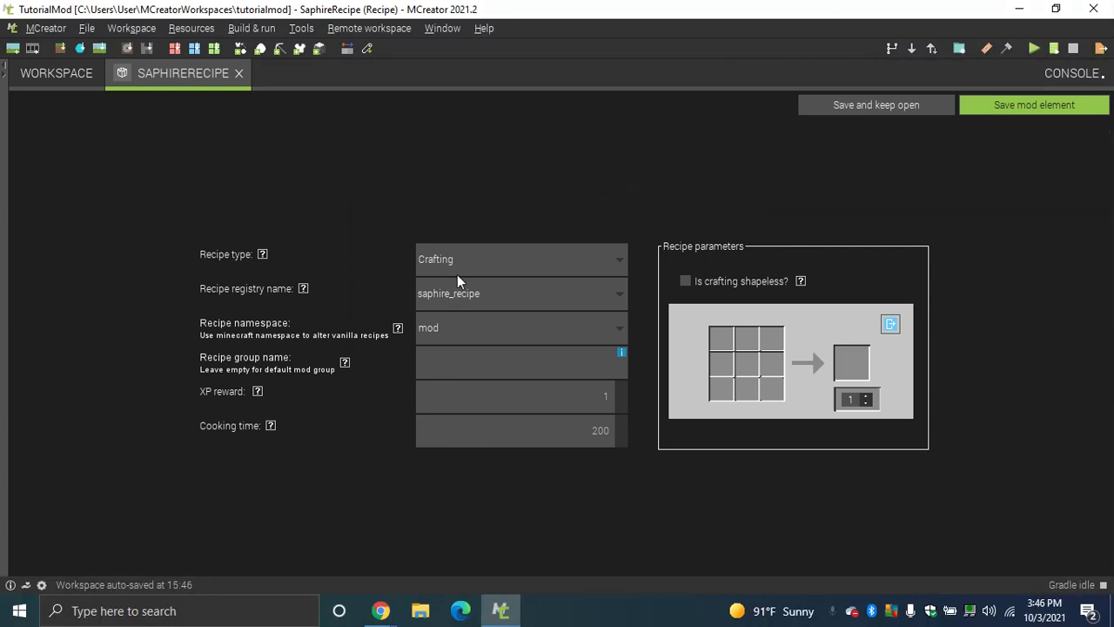
Keep the recipe type as Crafting and place SaphireBlock in the center slot of the crafting grid
{"action": "left_click", "coordinate": [462, 270]}
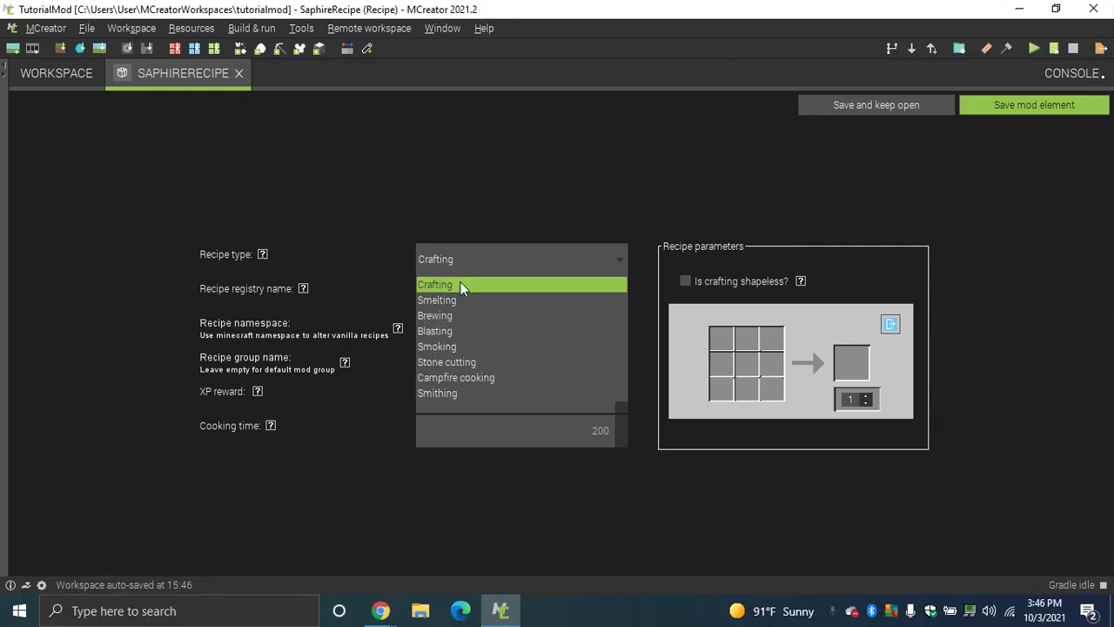
{"action": "left_click", "coordinate": [461, 284]}
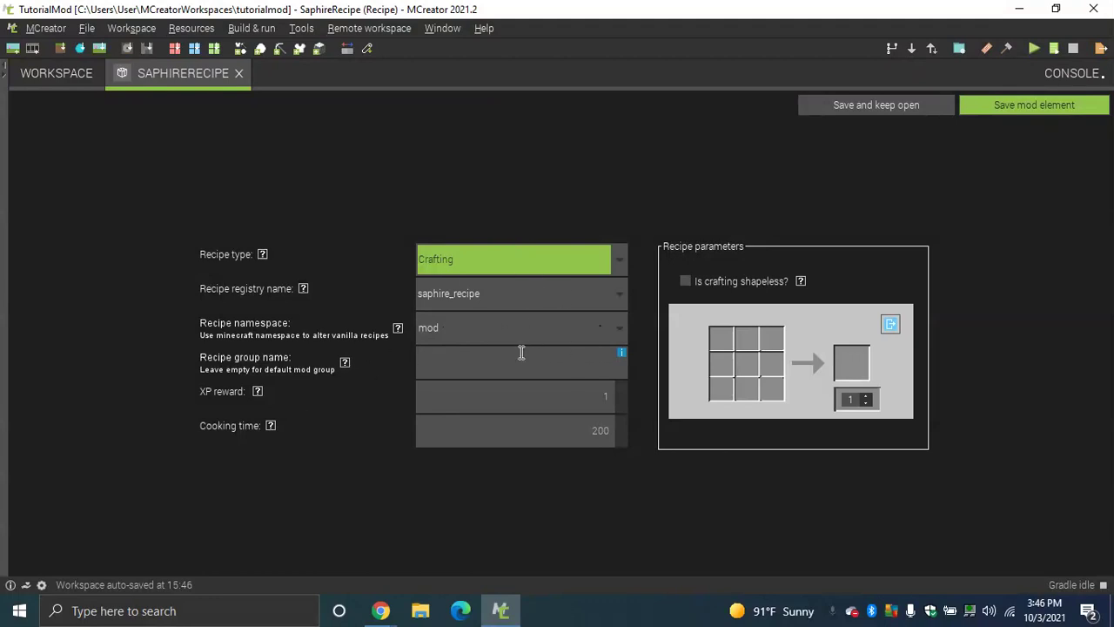
{"action": "left_click", "coordinate": [748, 376]}
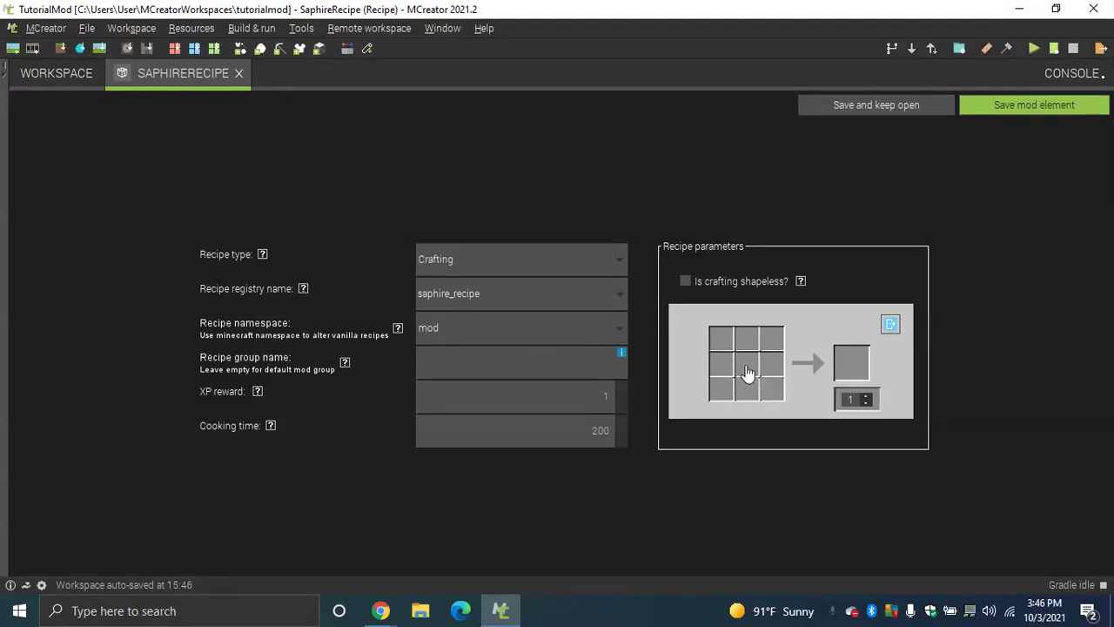
{"action": "left_click", "coordinate": [212, 212]}
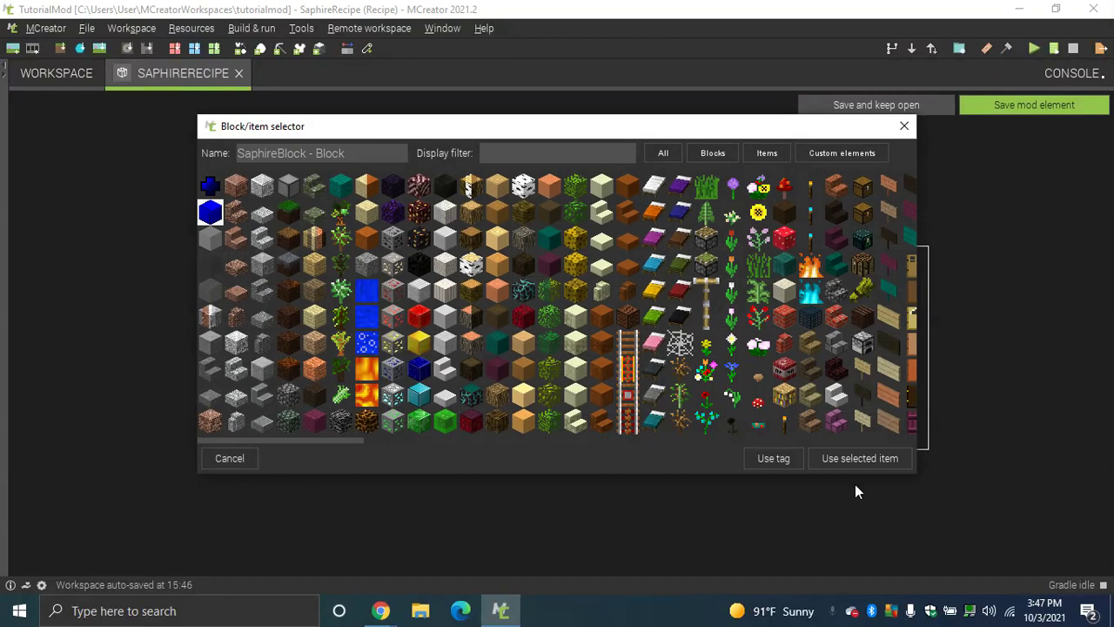
{"action": "left_click", "coordinate": [838, 461]}
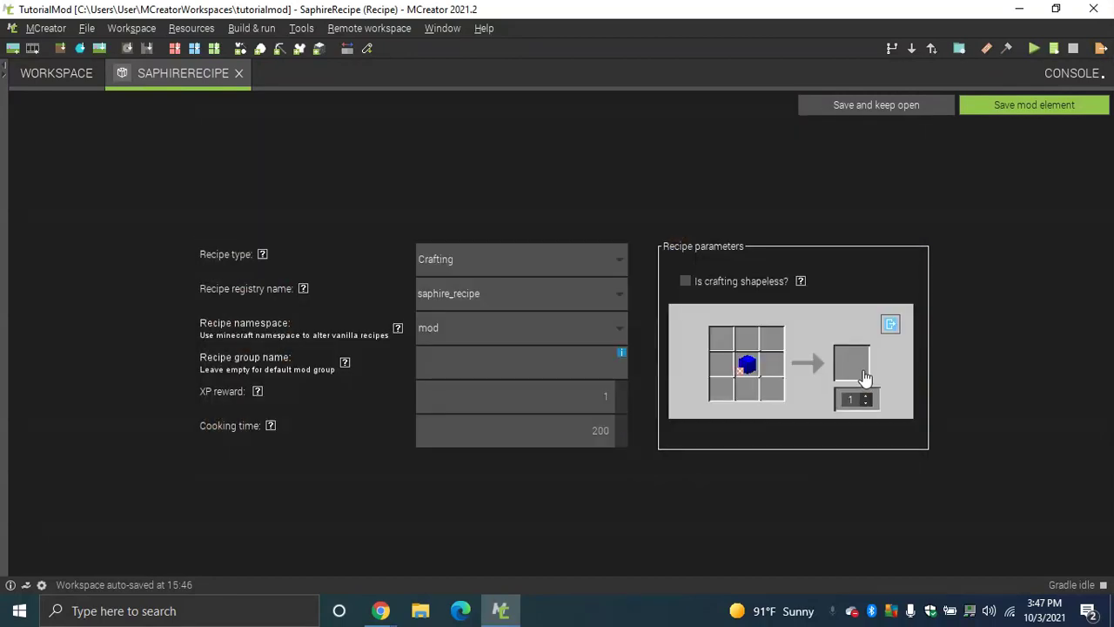
Set the Saphire item as the result of the SaphireRecipe
{"action": "left_click", "coordinate": [708, 317]}
{"action": "left_click", "coordinate": [210, 185]}
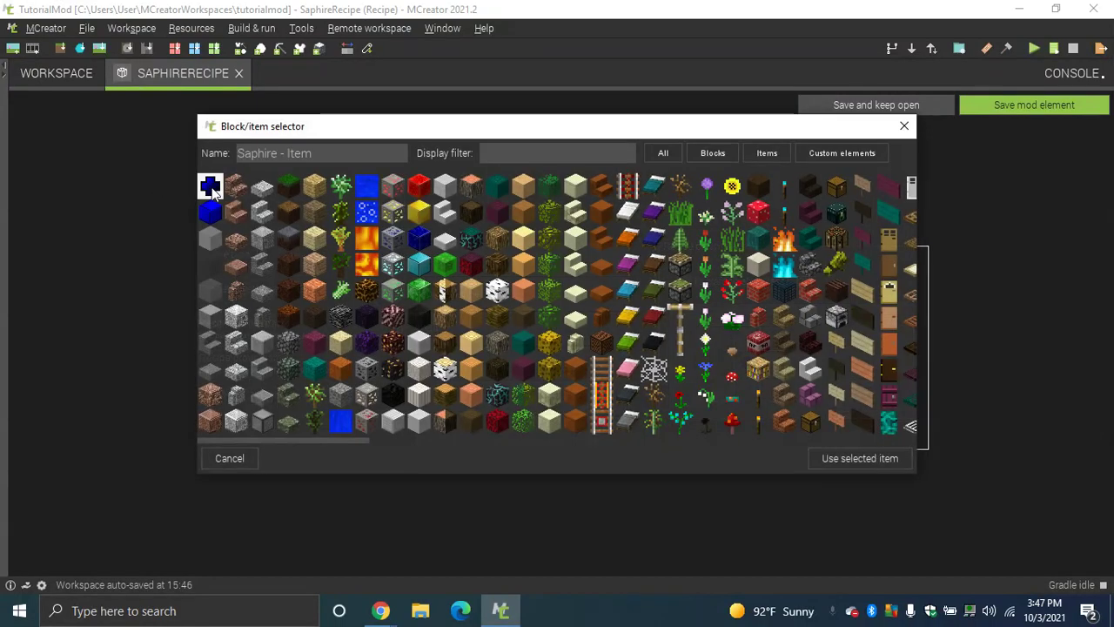
{"action": "left_click", "coordinate": [895, 458]}
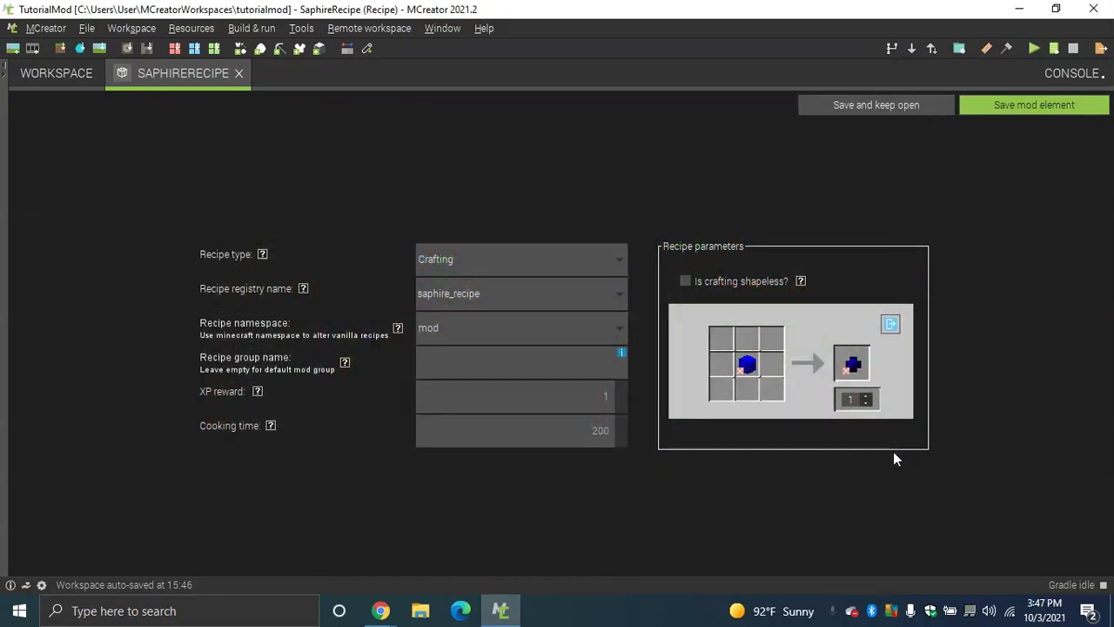
Make the recipe shapeless with an output amount of 9 and save the mod element
{"action": "left_click", "coordinate": [698, 281]}
{"action": "double_click", "coordinate": [851, 398]}
{"action": "type", "text": "18"}
{"action": "key", "text": "BackSpace"}
{"action": "type", "text": "9"}
{"action": "left_click", "coordinate": [1032, 106]}
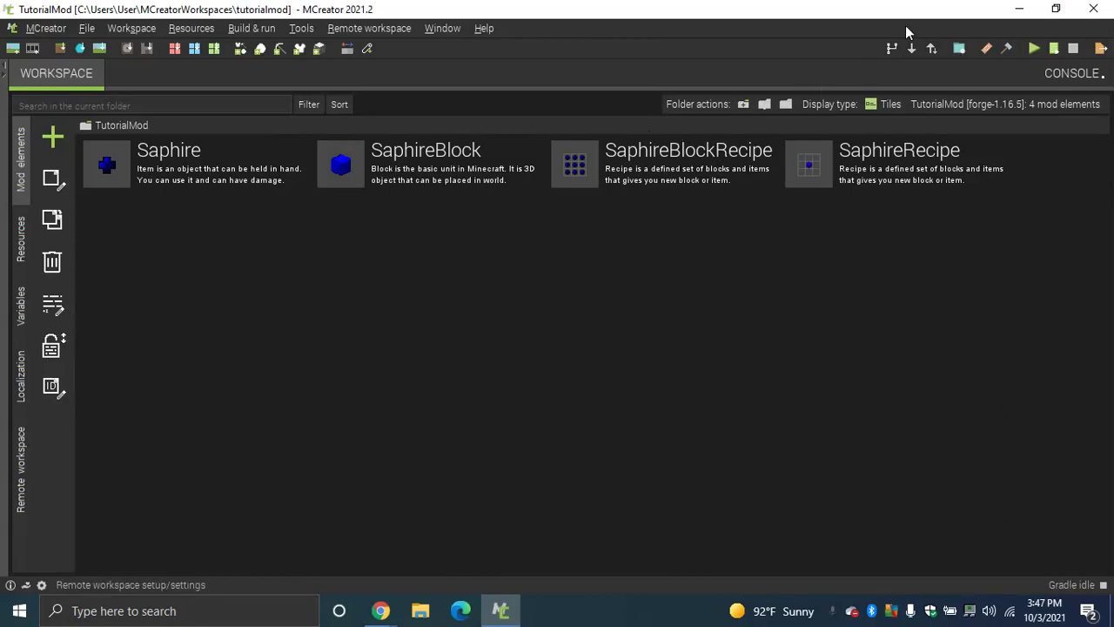
Run the Minecraft client to test the mod
{"action": "left_click", "coordinate": [1027, 52]}
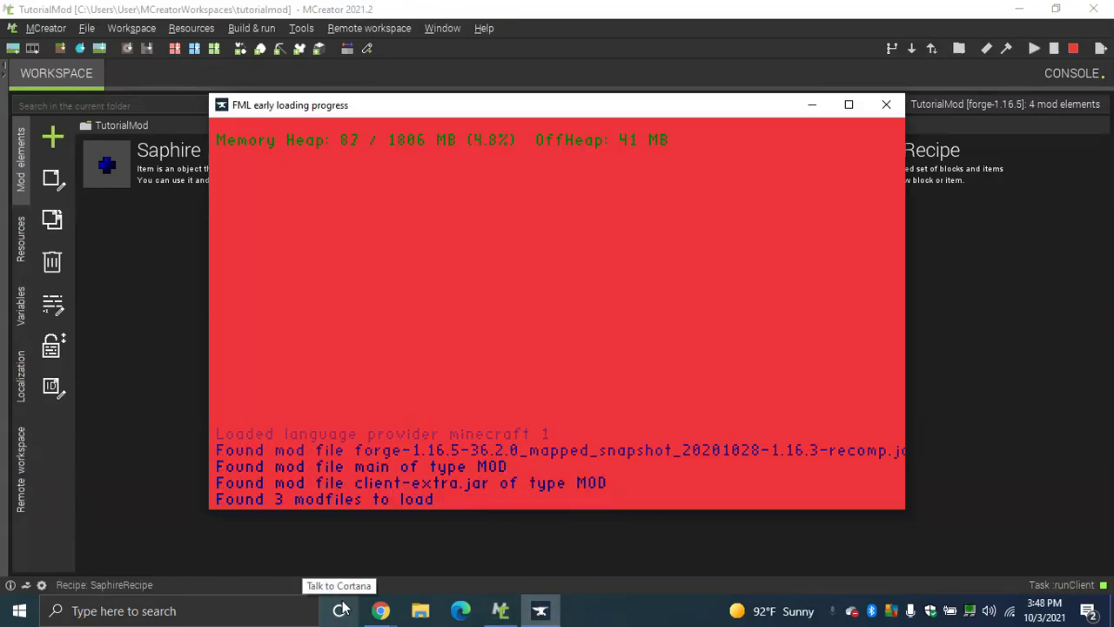
{"action": "mouse_move", "coordinate": [382, 614]}
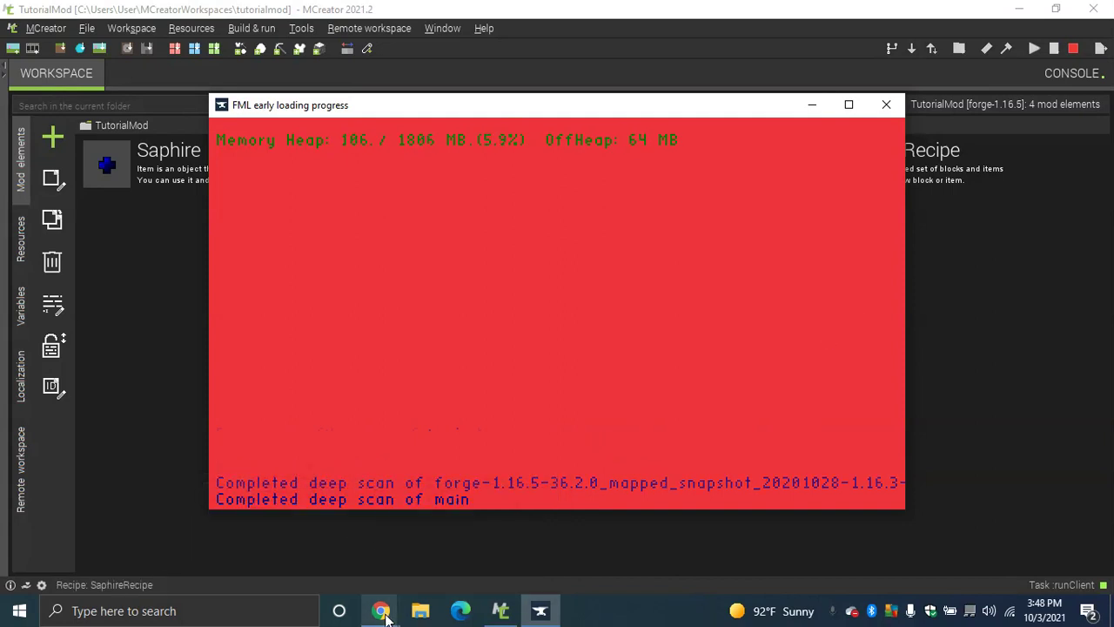
{"action": "left_click", "coordinate": [337, 551]}
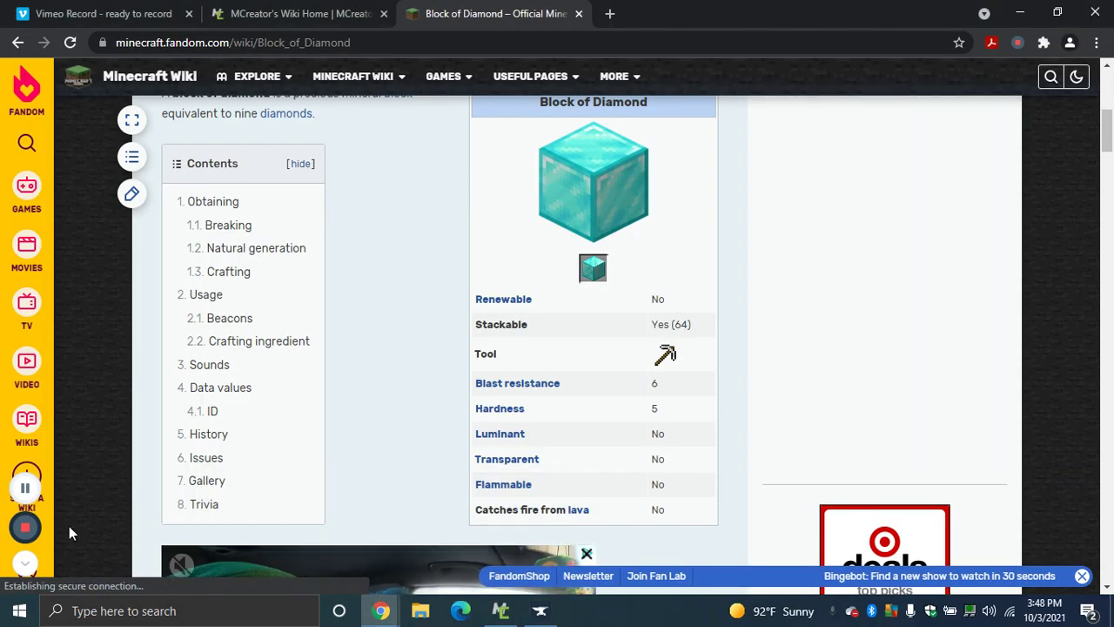
{"action": "left_click", "coordinate": [54, 500]}
{"action": "left_click", "coordinate": [57, 503]}
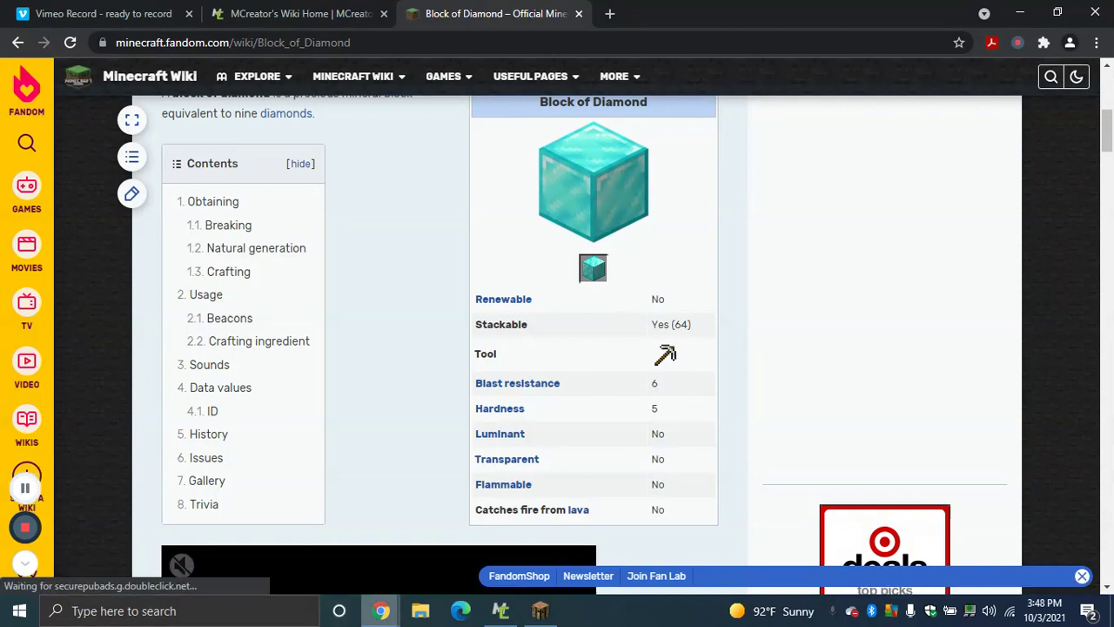
Switch to the Minecraft 1.16.5 window and maximize it
{"action": "left_click", "coordinate": [542, 616]}
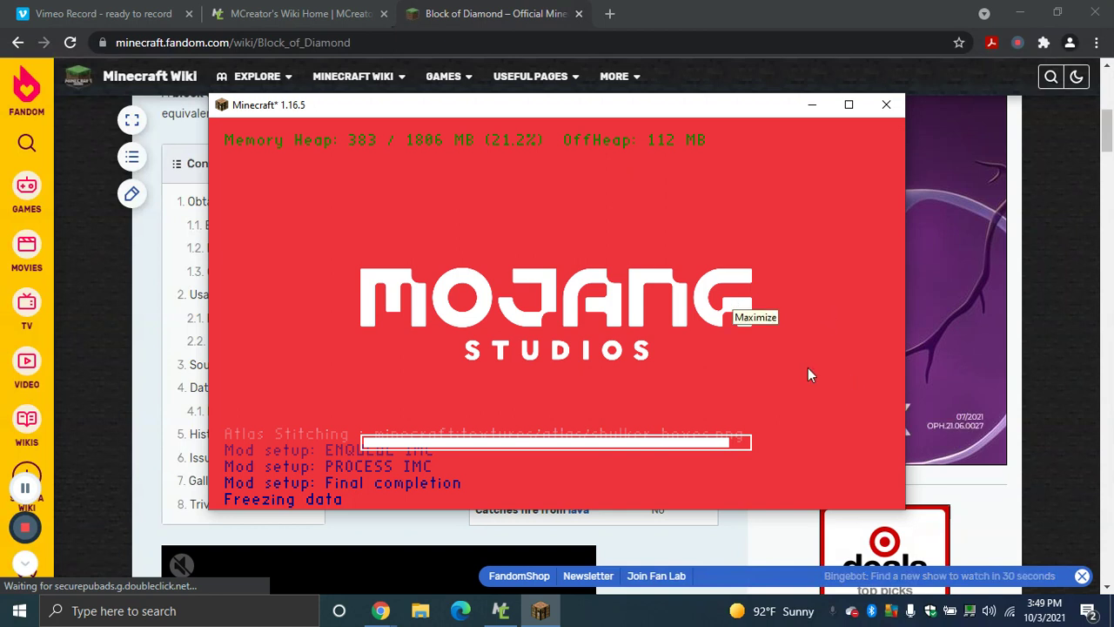
{"action": "left_click", "coordinate": [849, 107]}
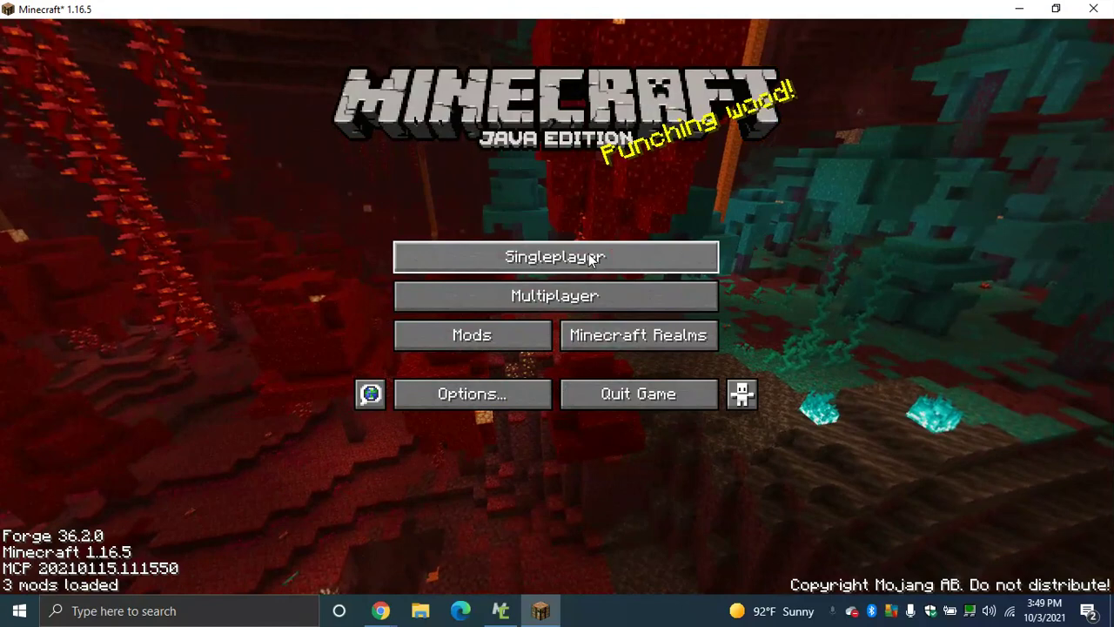
Start a new singleplayer world and name it "Saphire Test"
{"action": "left_click", "coordinate": [674, 264]}
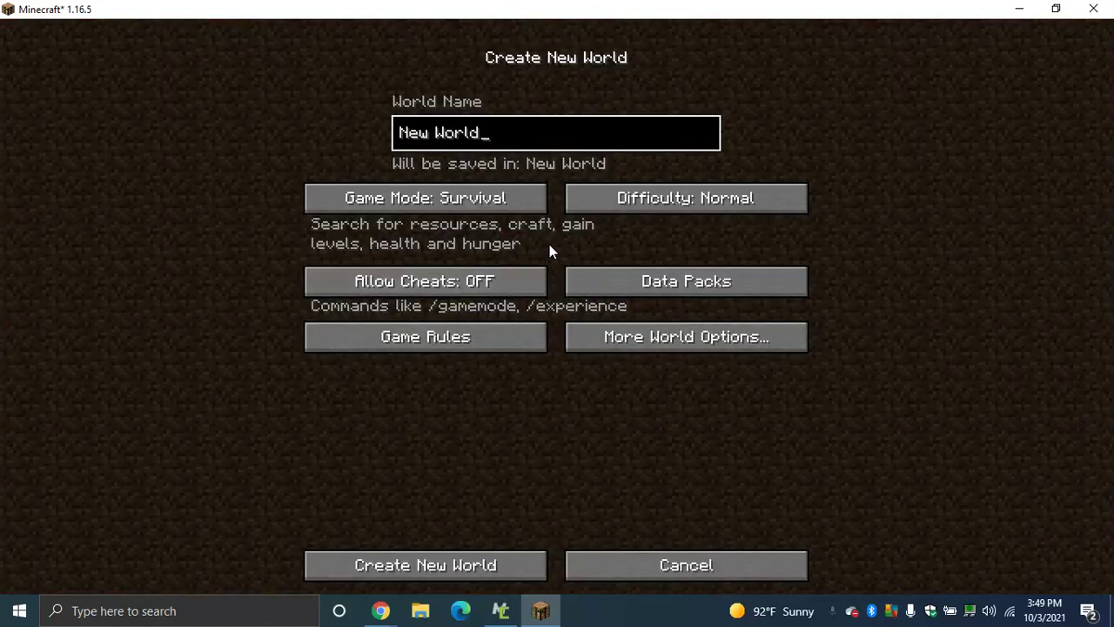
{"action": "key", "text": "BackSpace"}
{"action": "key", "text": "BackSpace"}
{"action": "key", "text": "BackSpace"}
{"action": "key", "text": "BackSpace"}
{"action": "key", "text": "BackSpace"}
{"action": "key", "text": "BackSpace"}
{"action": "key", "text": "BackSpace"}
{"action": "key", "text": "BackSpace"}
{"action": "key", "text": "BackSpace"}
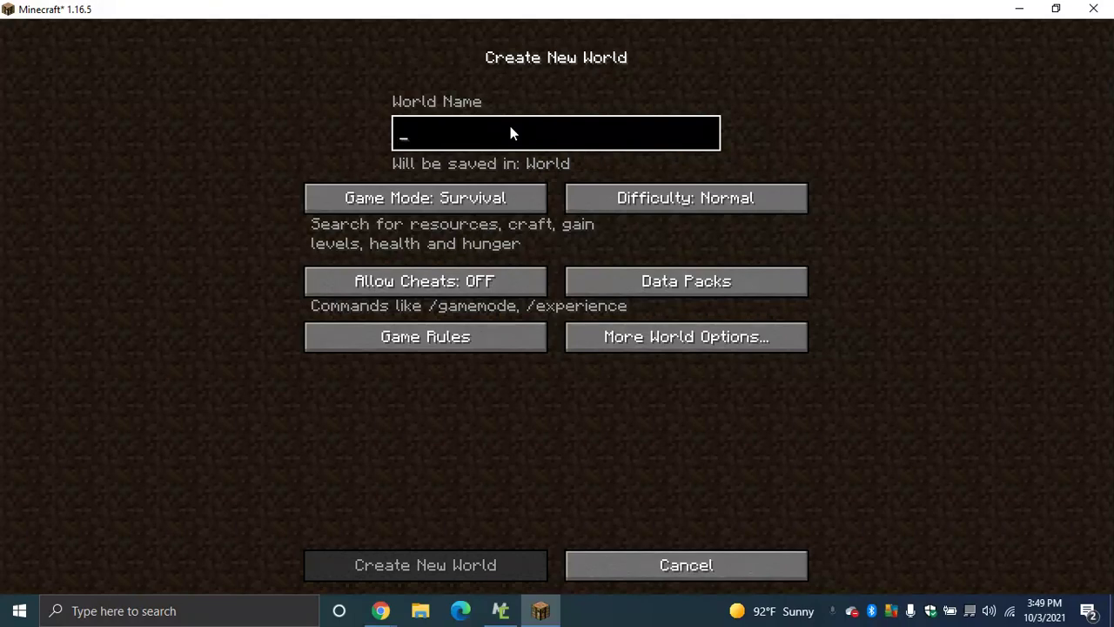
{"action": "type", "text": "Sa"}
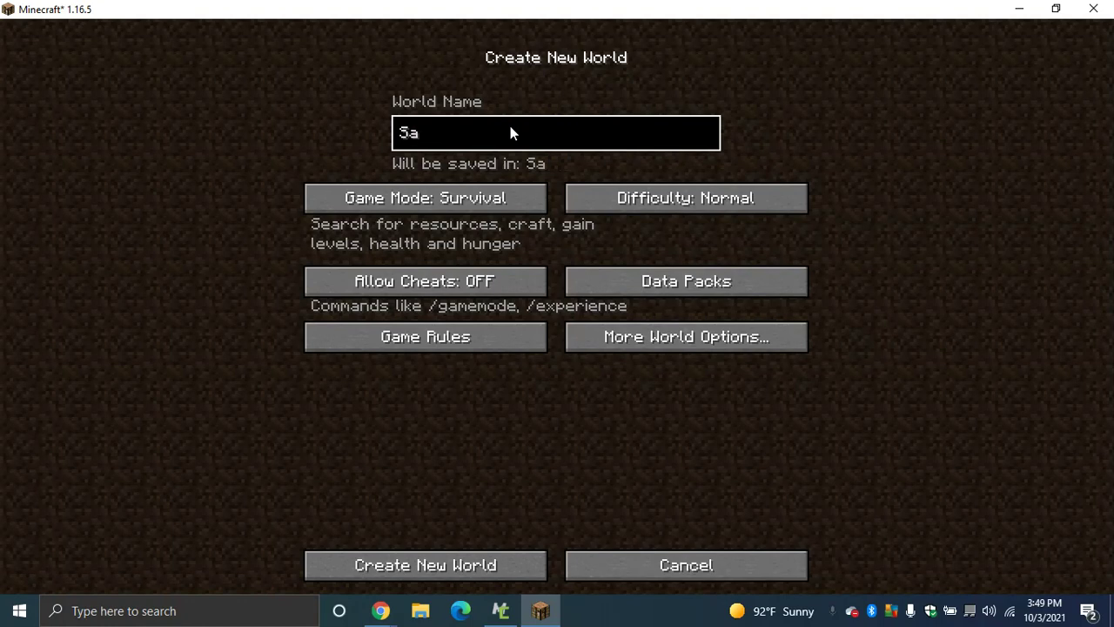
{"action": "type", "text": "phire"}
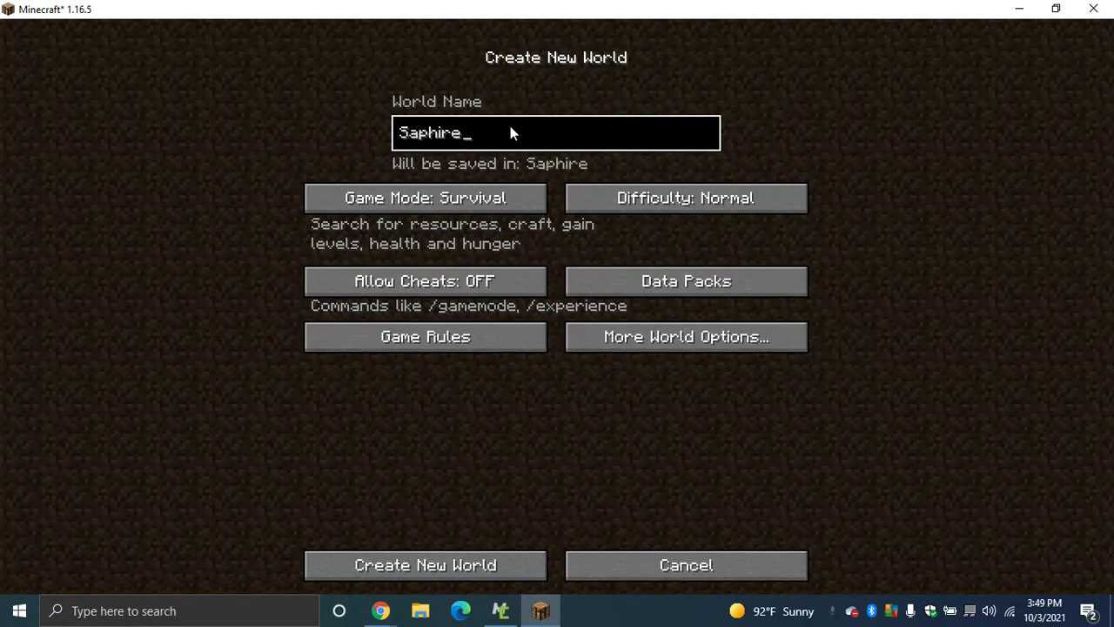
{"action": "type", "text": " Test"}
Set the world's game mode to Creative and difficulty to Easy, and create the world
{"action": "left_click", "coordinate": [485, 187]}
{"action": "left_click", "coordinate": [485, 187]}
{"action": "left_click", "coordinate": [673, 198]}
{"action": "left_click", "coordinate": [674, 197]}
{"action": "left_click", "coordinate": [674, 197]}
{"action": "left_click", "coordinate": [608, 336]}
{"action": "left_click", "coordinate": [608, 334]}
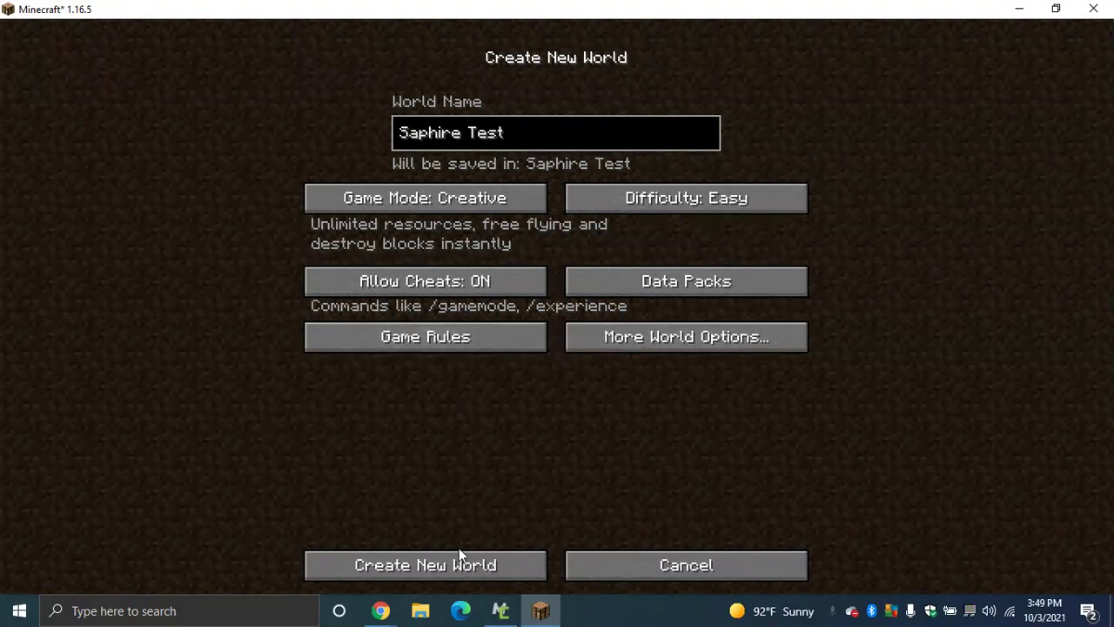
{"action": "left_click", "coordinate": [463, 574]}
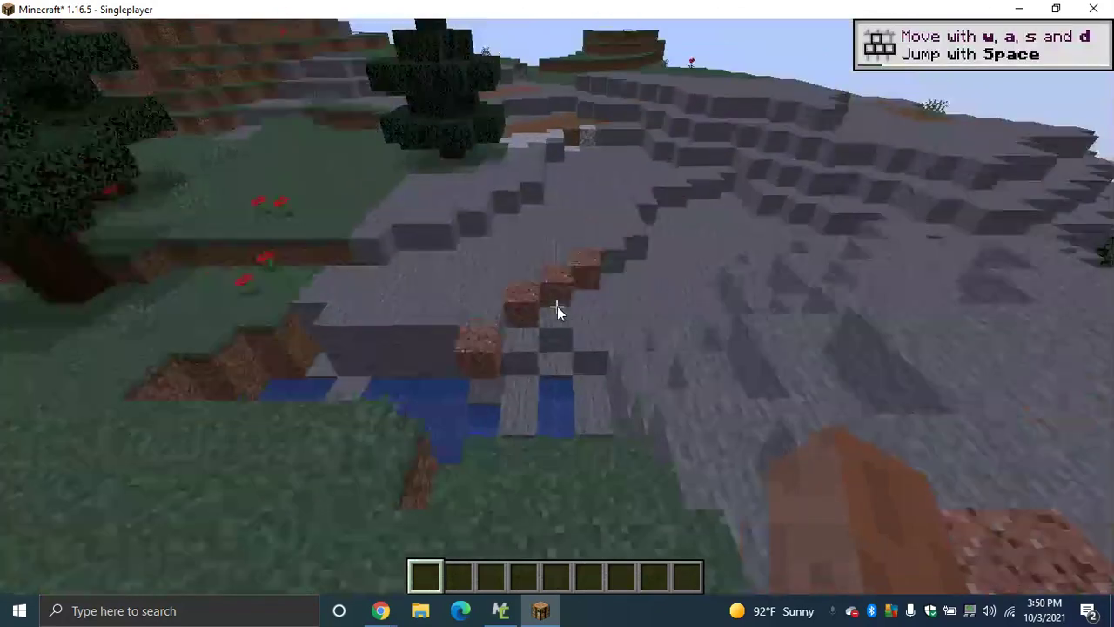
Walk forward in the world and look through the creative inventory's item search and survival inventory pages
{"action": "key", "text": "w"}
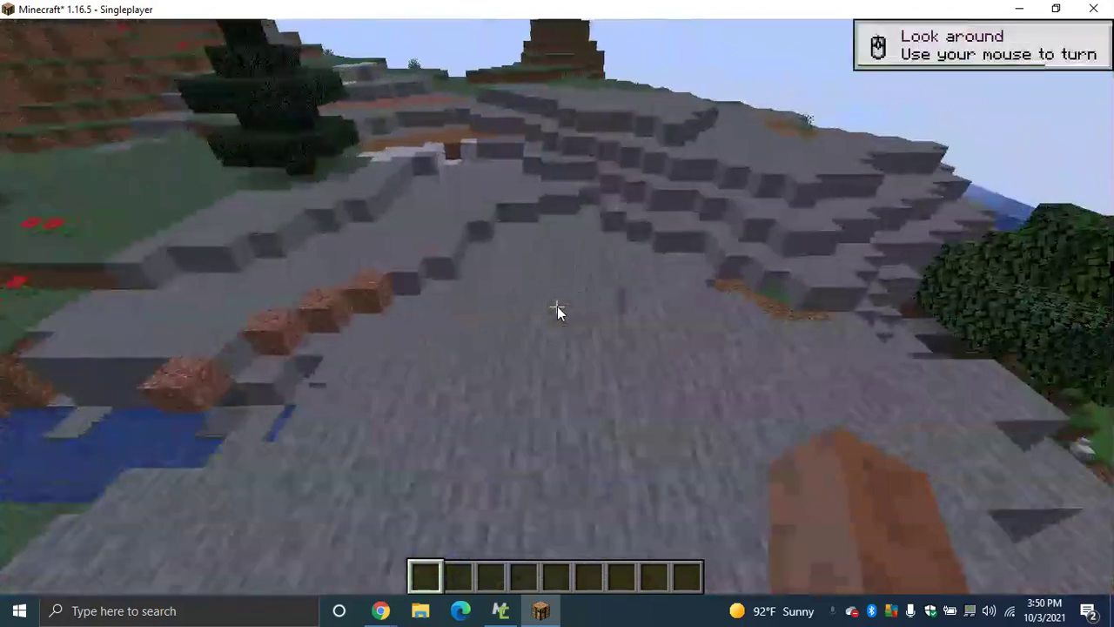
{"action": "key", "text": "e"}
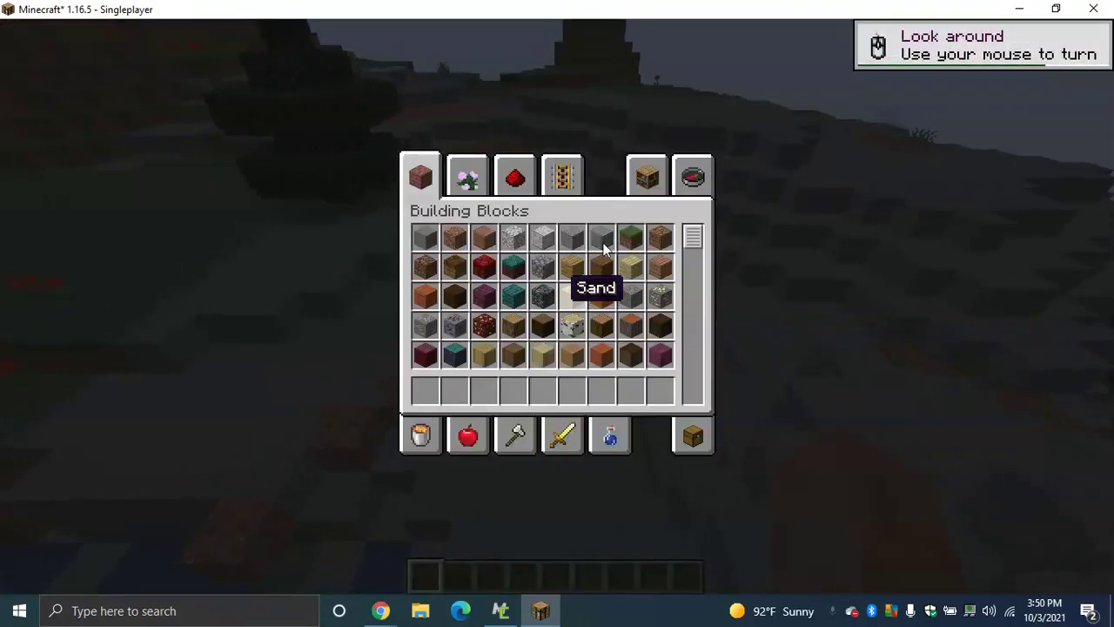
{"action": "left_click", "coordinate": [701, 185]}
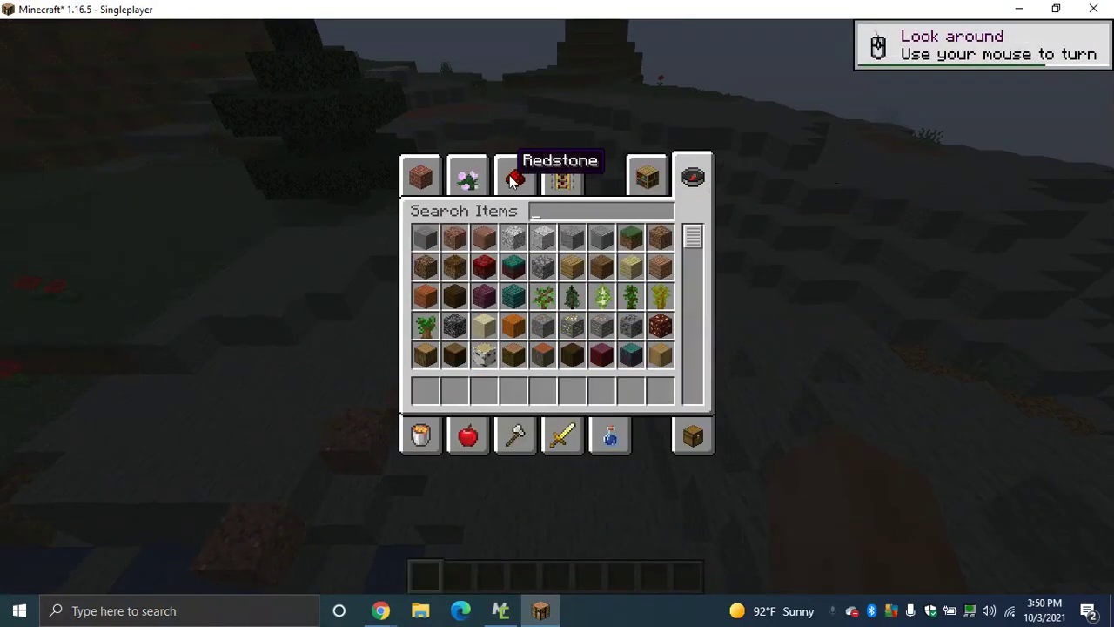
{"action": "left_click", "coordinate": [695, 439]}
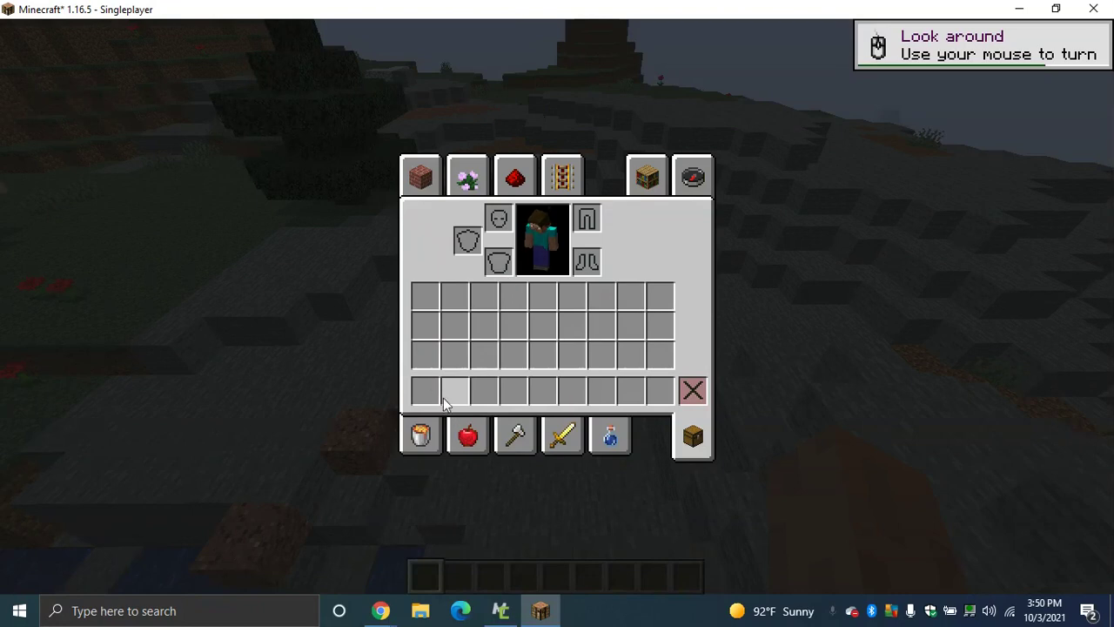
{"action": "key", "text": "e"}
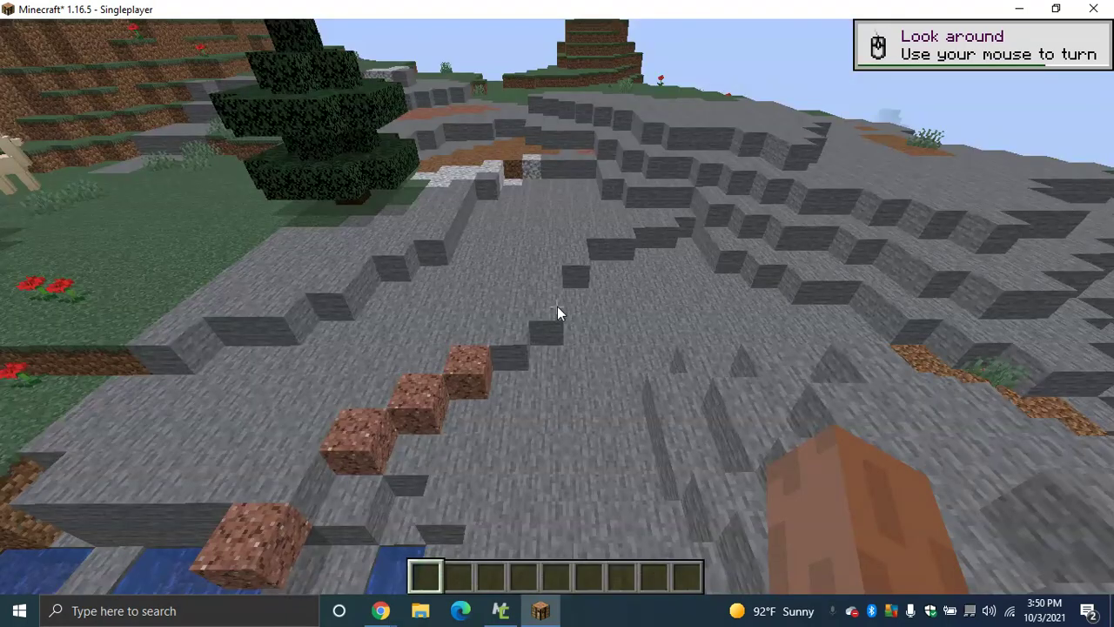
Send the message "gg" in the game chat
{"action": "mouse_move", "coordinate": [557, 306]}
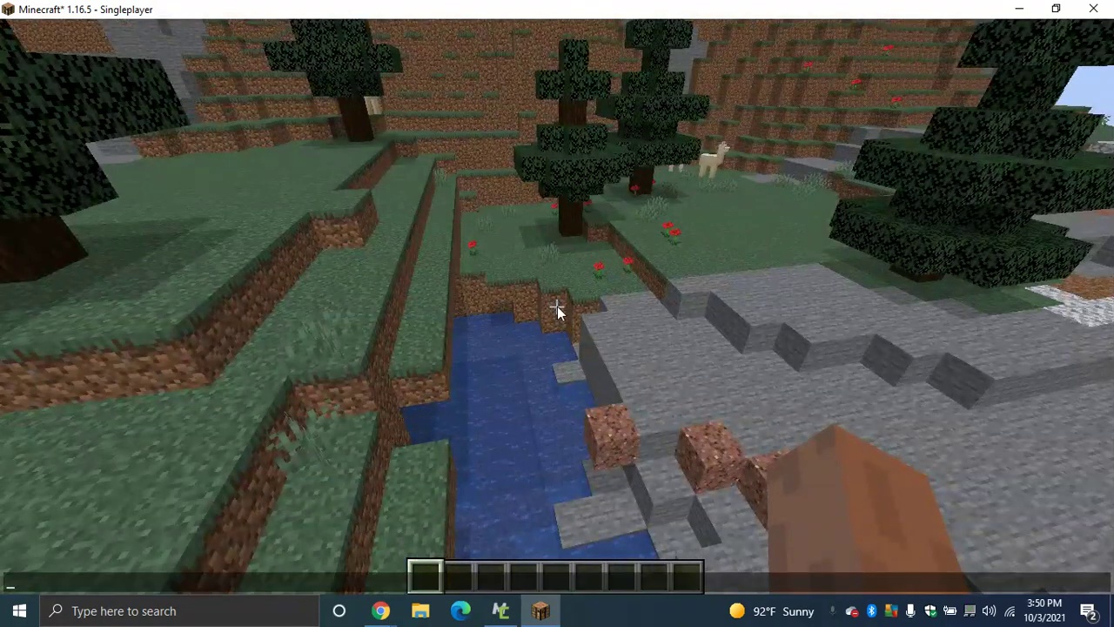
{"action": "type", "text": "gg"}
{"action": "key", "text": "Return"}
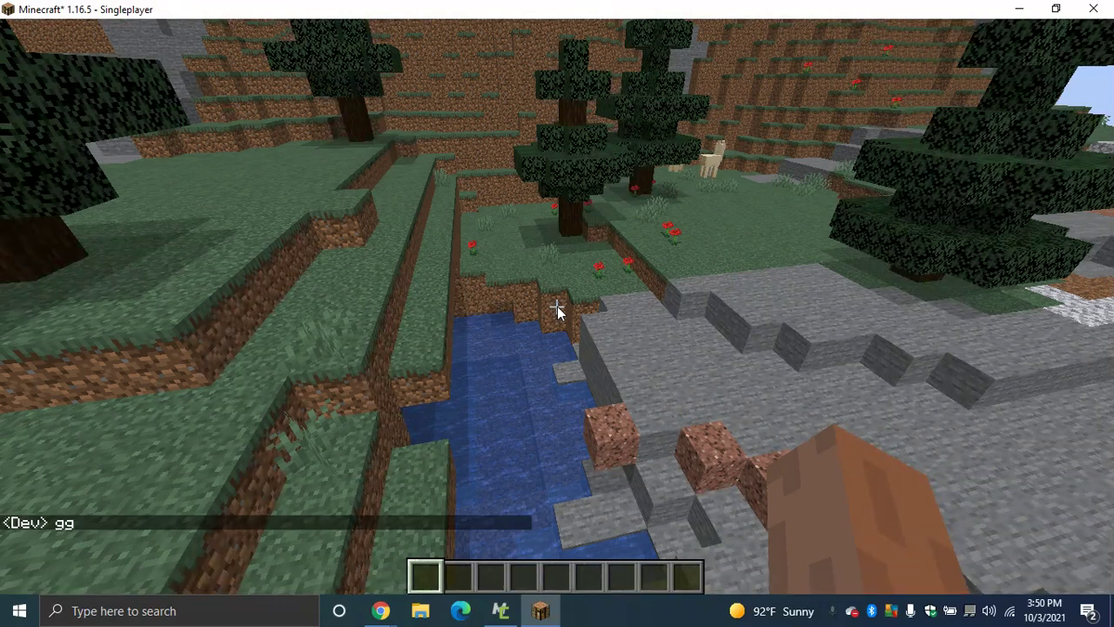
Take the Saphire item from the creative inventory's Miscellaneous category into the first hotbar slot and return to the world
{"action": "key", "text": "t"}
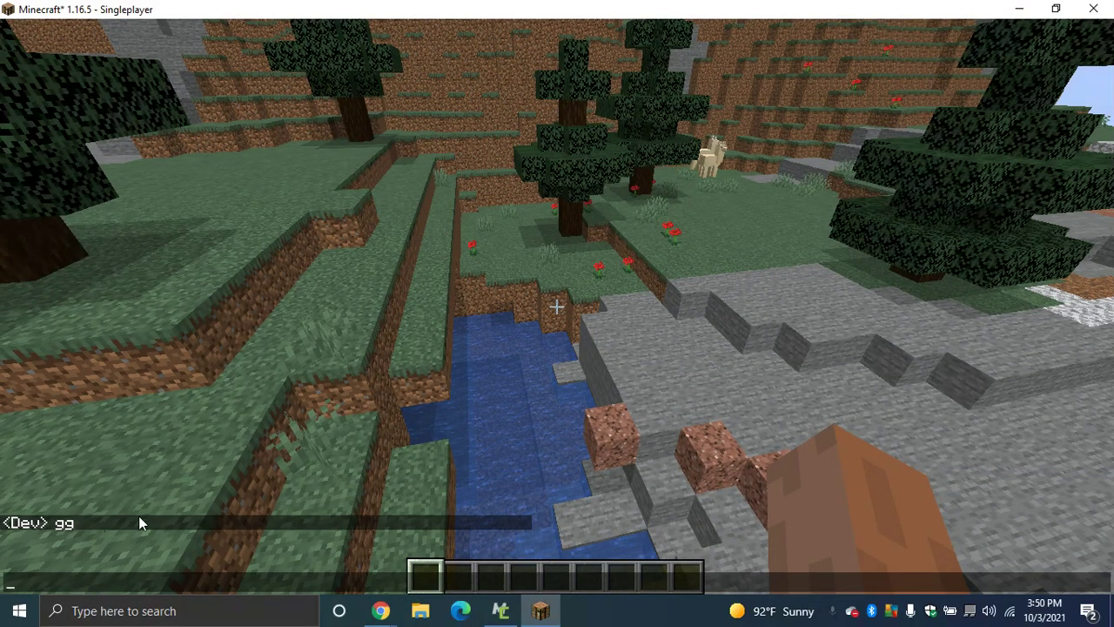
{"action": "key", "text": "Escape"}
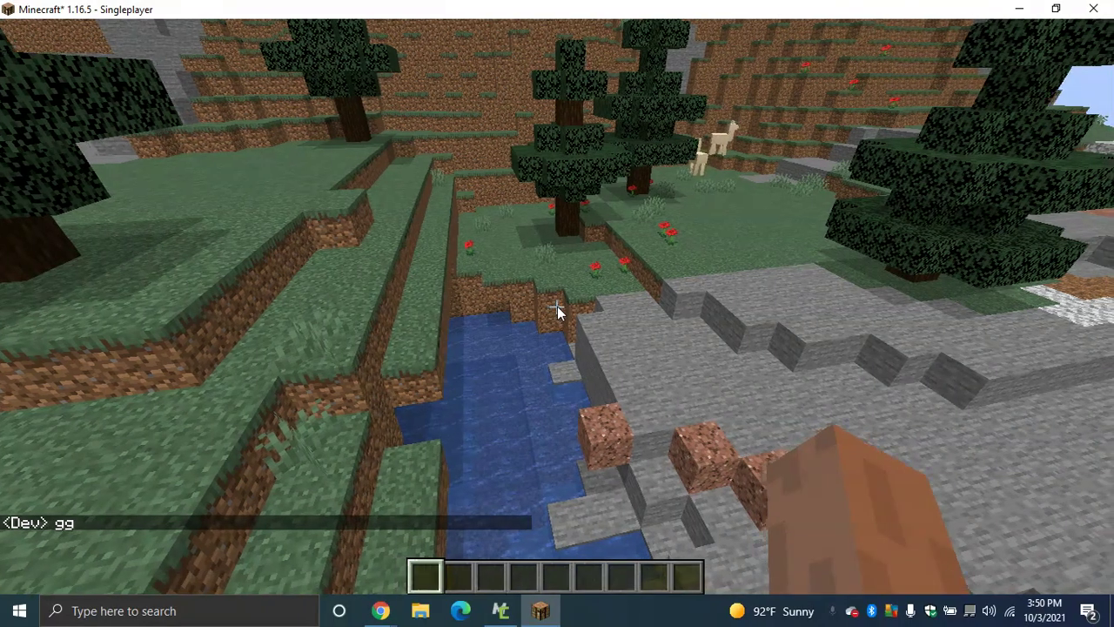
{"action": "key", "text": "e"}
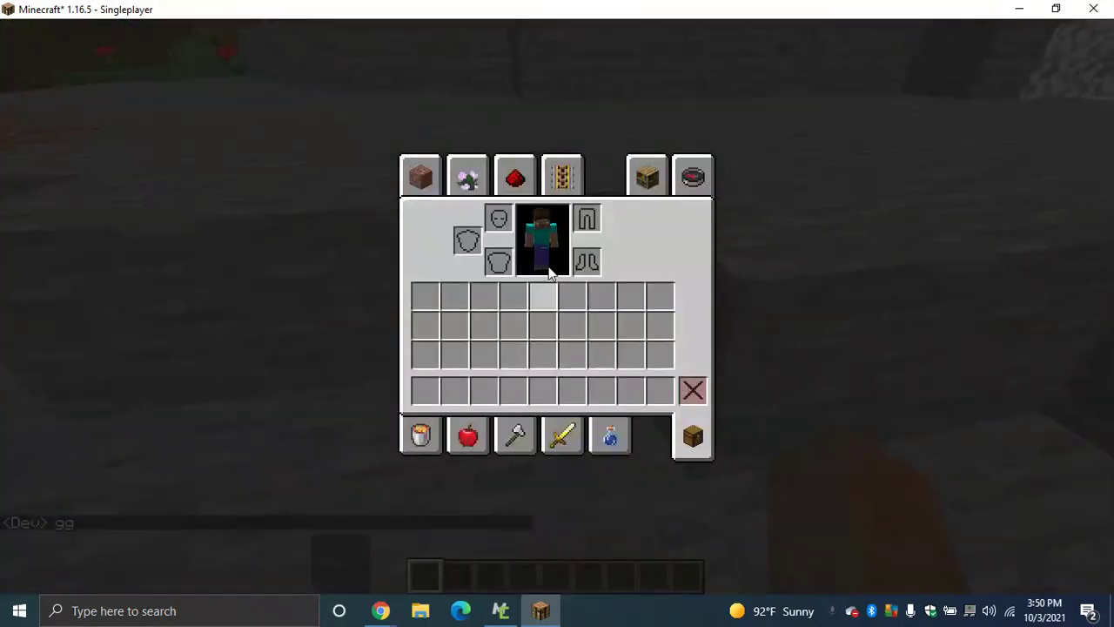
{"action": "left_click", "coordinate": [562, 177]}
{"action": "left_click", "coordinate": [513, 183]}
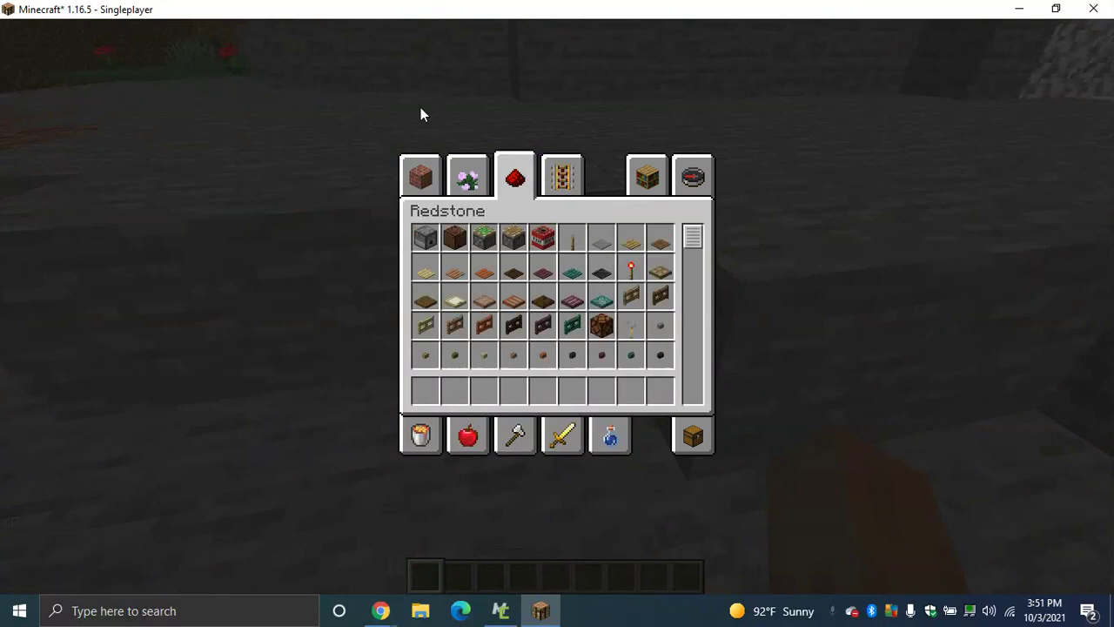
{"action": "left_click", "coordinate": [420, 442]}
{"action": "left_click_drag", "start_coordinate": [694, 249], "coordinate": [693, 407]}
{"action": "left_click", "coordinate": [481, 359]}
{"action": "left_click", "coordinate": [429, 401]}
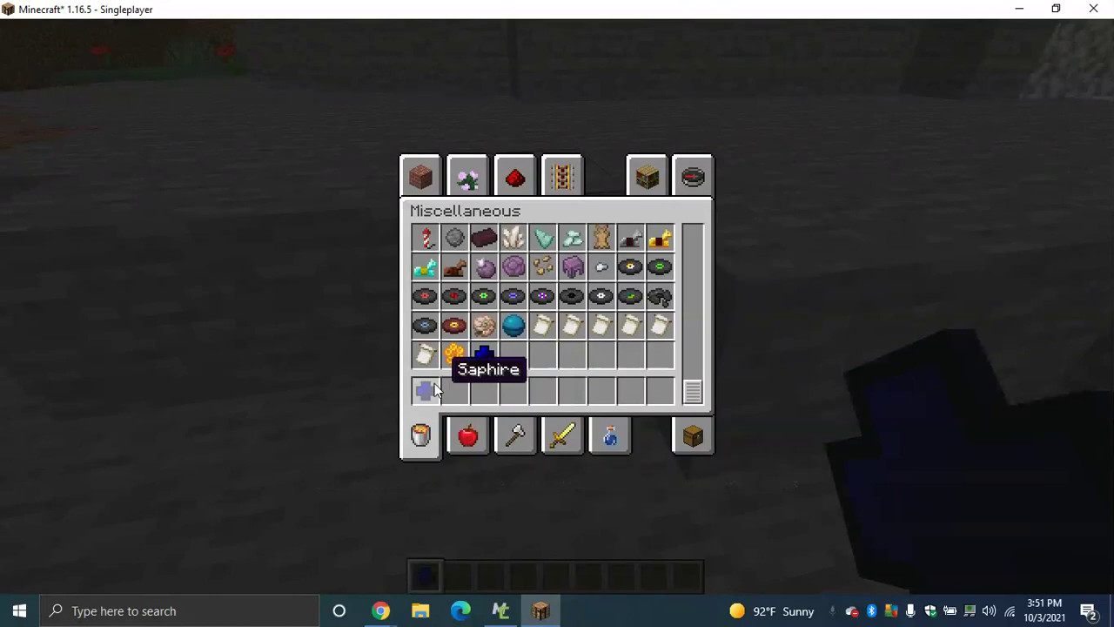
{"action": "key", "text": "e"}
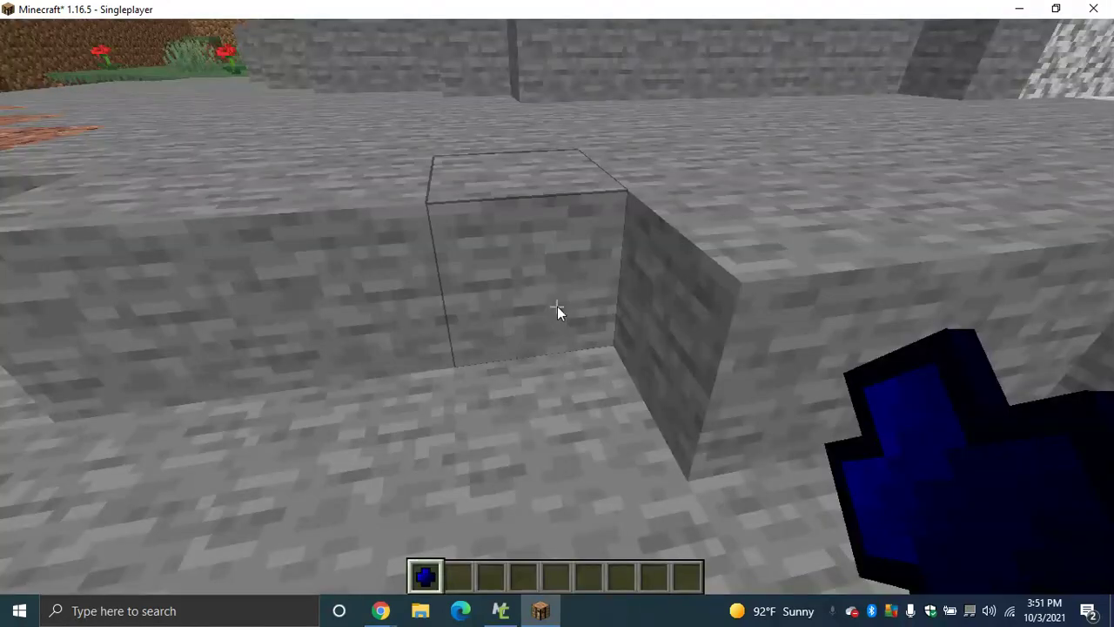
Check the Pick Block key binding in the game's controls options and return to the world
{"action": "key", "text": "Escape"}
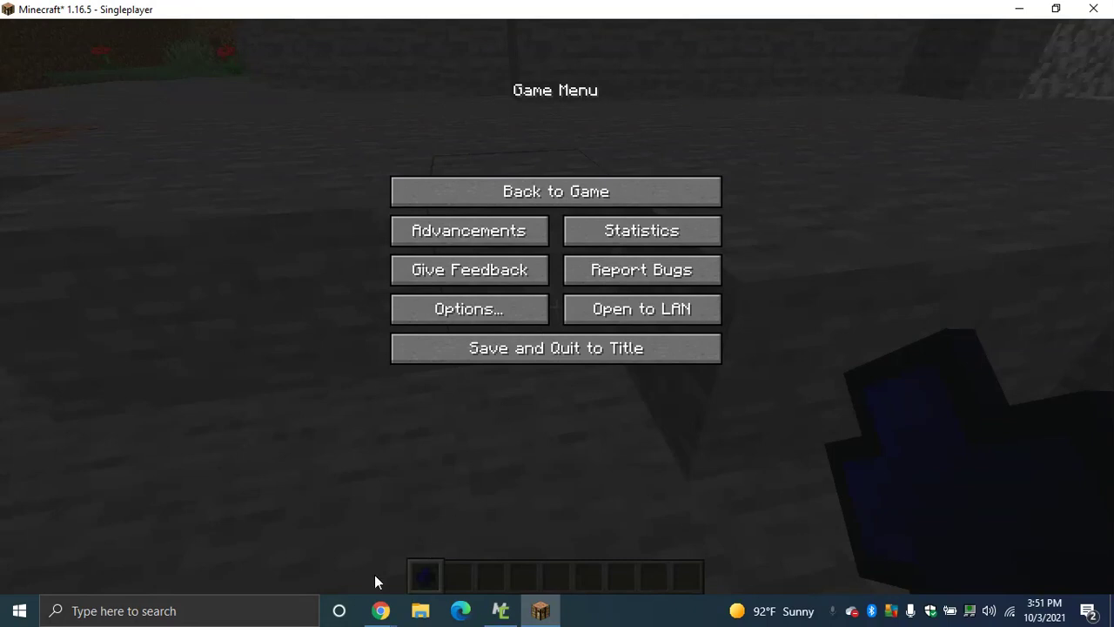
{"action": "mouse_move", "coordinate": [380, 610]}
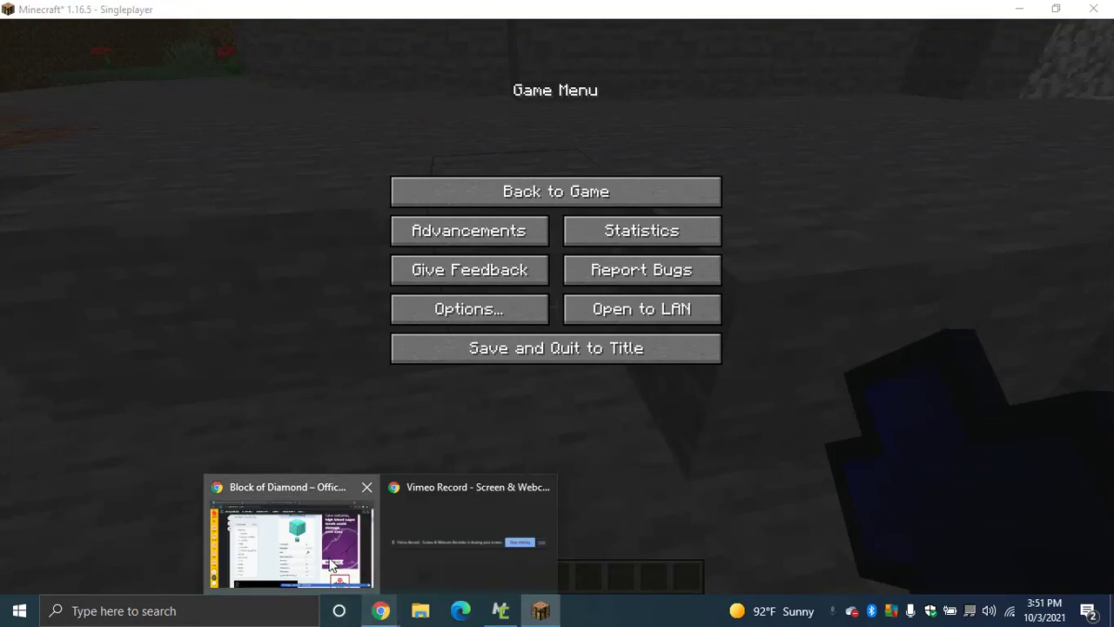
{"action": "left_click", "coordinate": [331, 564]}
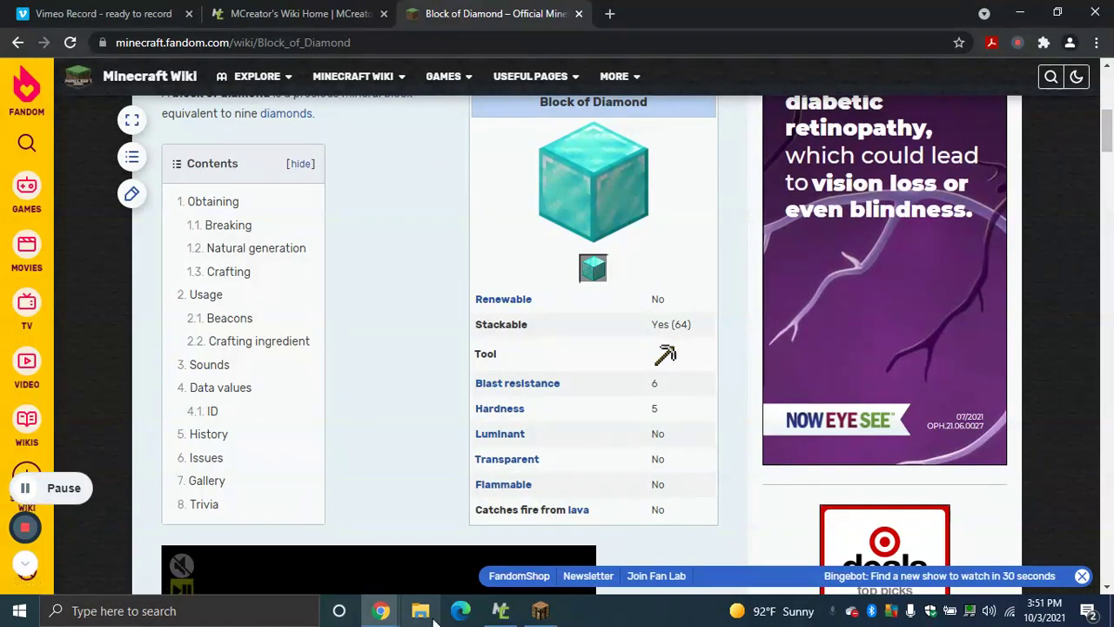
{"action": "left_click", "coordinate": [540, 610]}
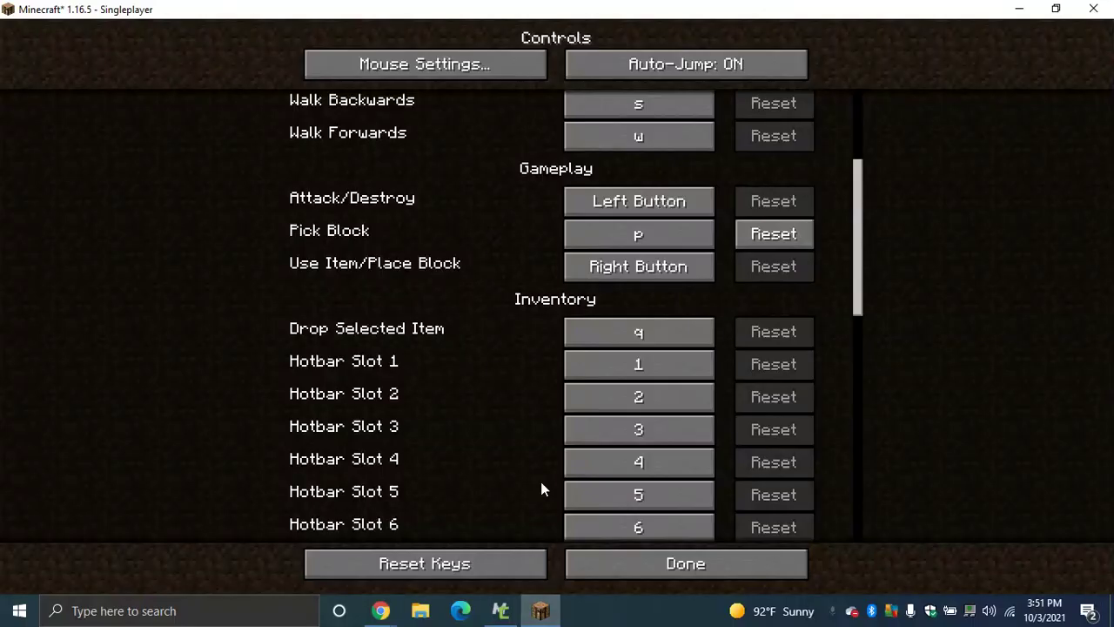
{"action": "left_click", "coordinate": [640, 571]}
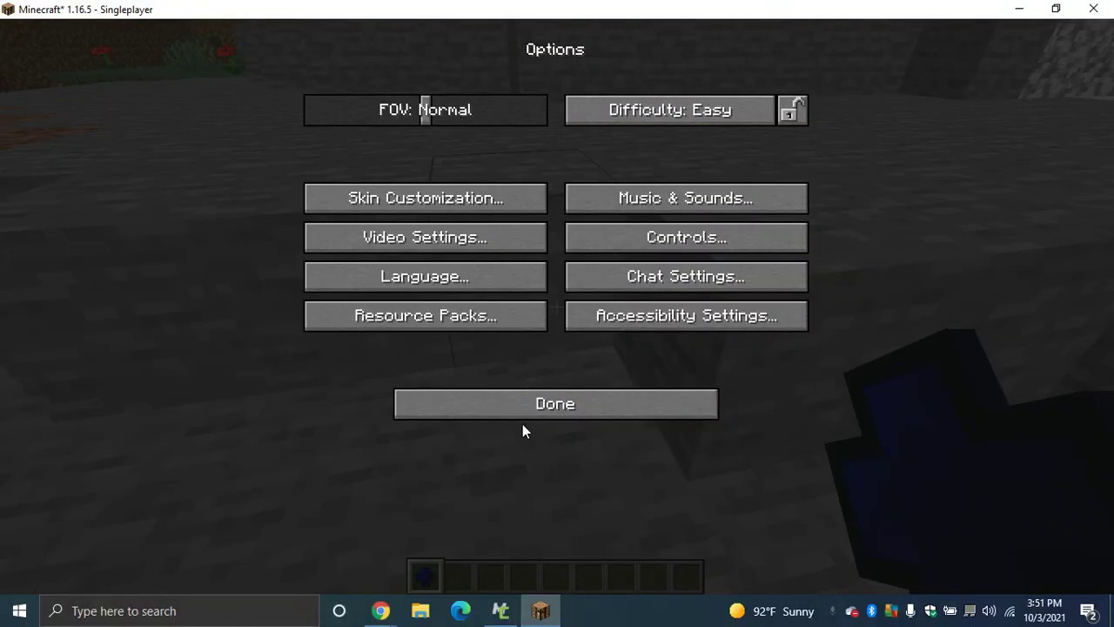
{"action": "left_click", "coordinate": [517, 415]}
{"action": "left_click", "coordinate": [496, 200]}
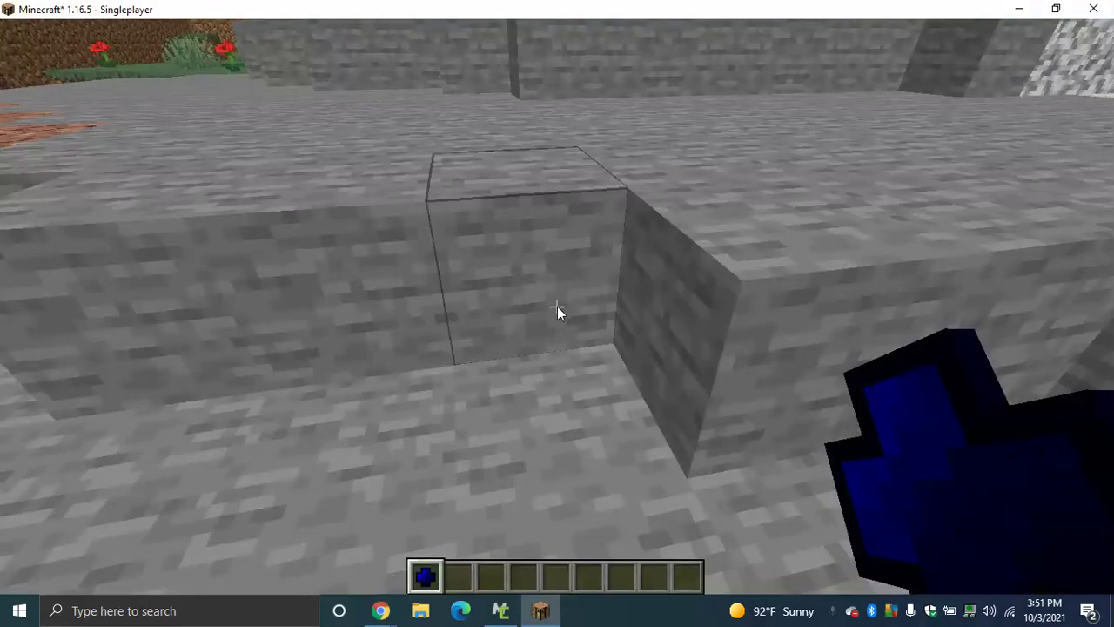
Turn the single Saphire in the first hotbar slot into a full stack of 64
{"action": "key", "text": "e"}
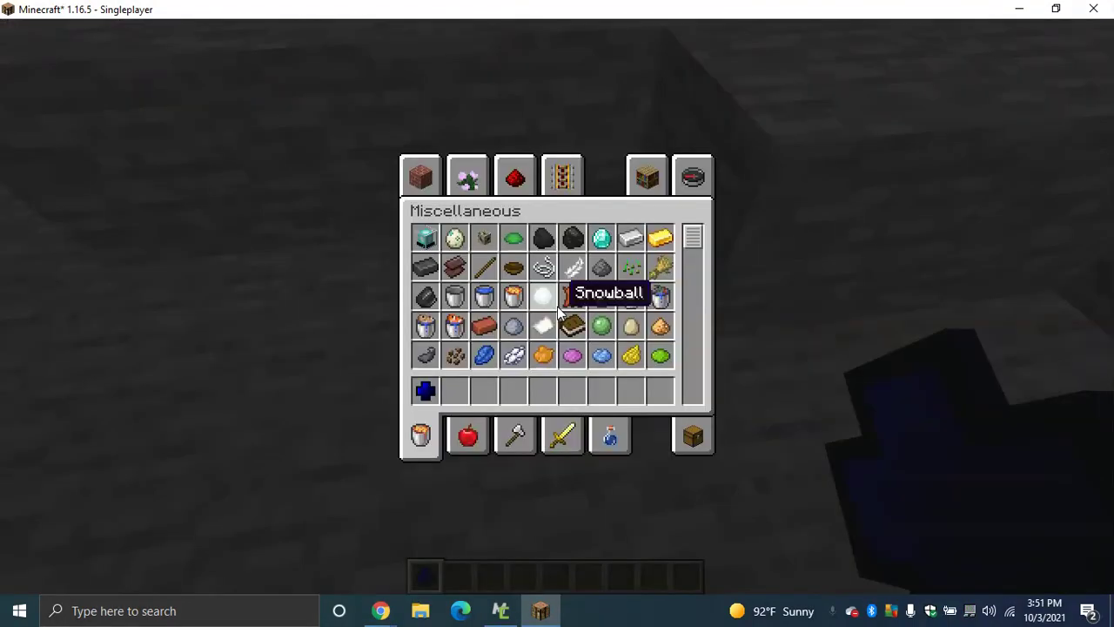
{"action": "left_click", "coordinate": [426, 403]}
{"action": "left_click", "coordinate": [503, 351]}
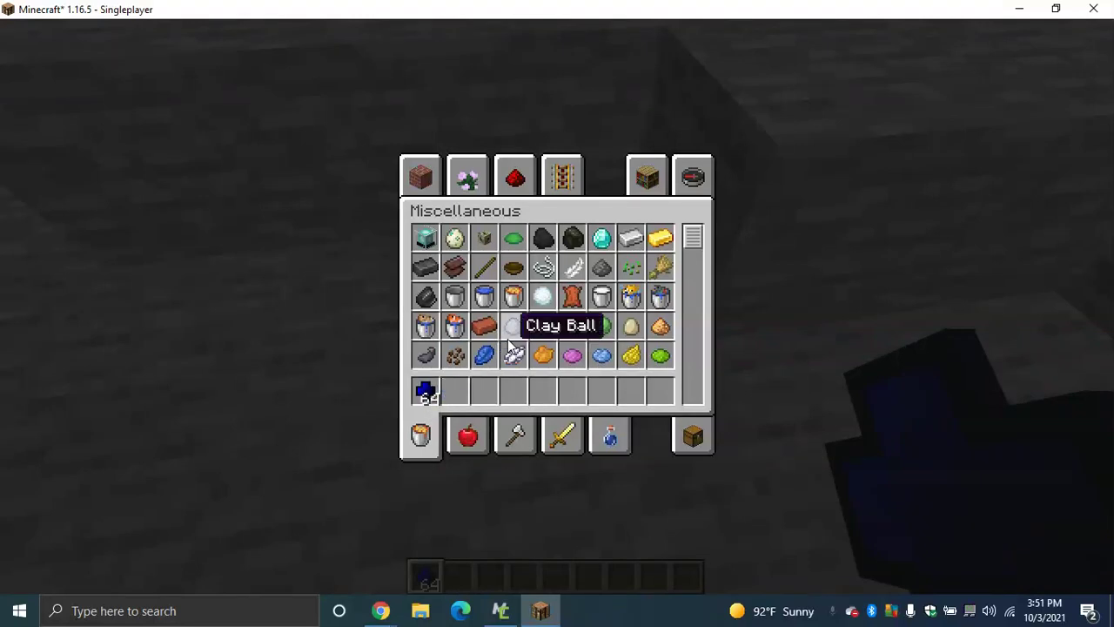
{"action": "scroll", "coordinate": [694, 261], "scroll_direction": "down", "scroll_amount": 2}
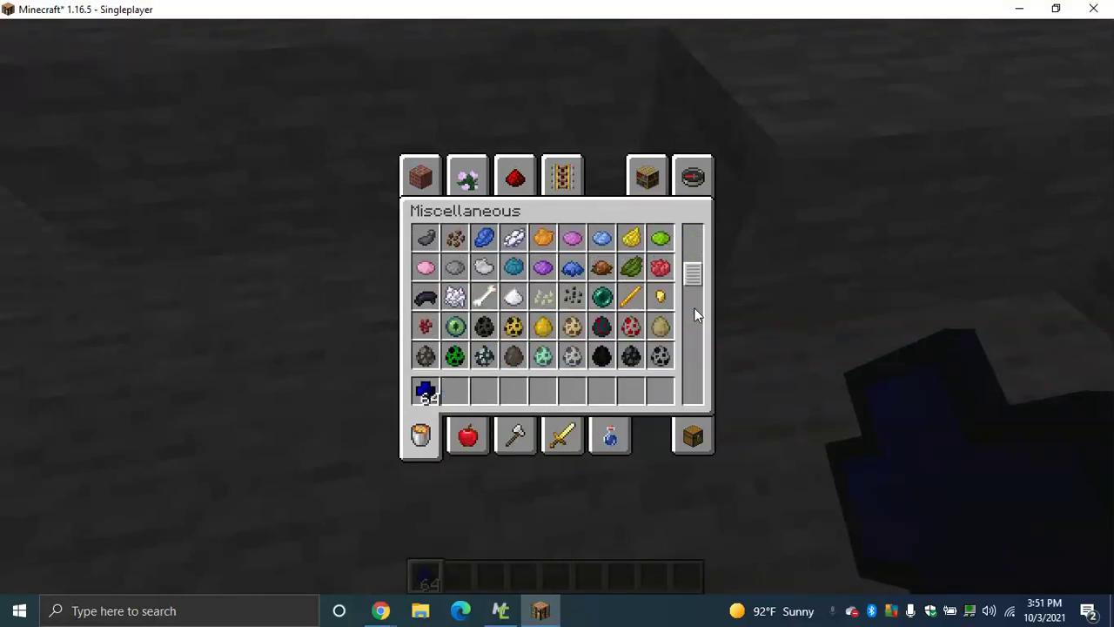
{"action": "left_click", "coordinate": [695, 380]}
{"action": "left_click_drag", "start_coordinate": [692, 385], "coordinate": [693, 393]}
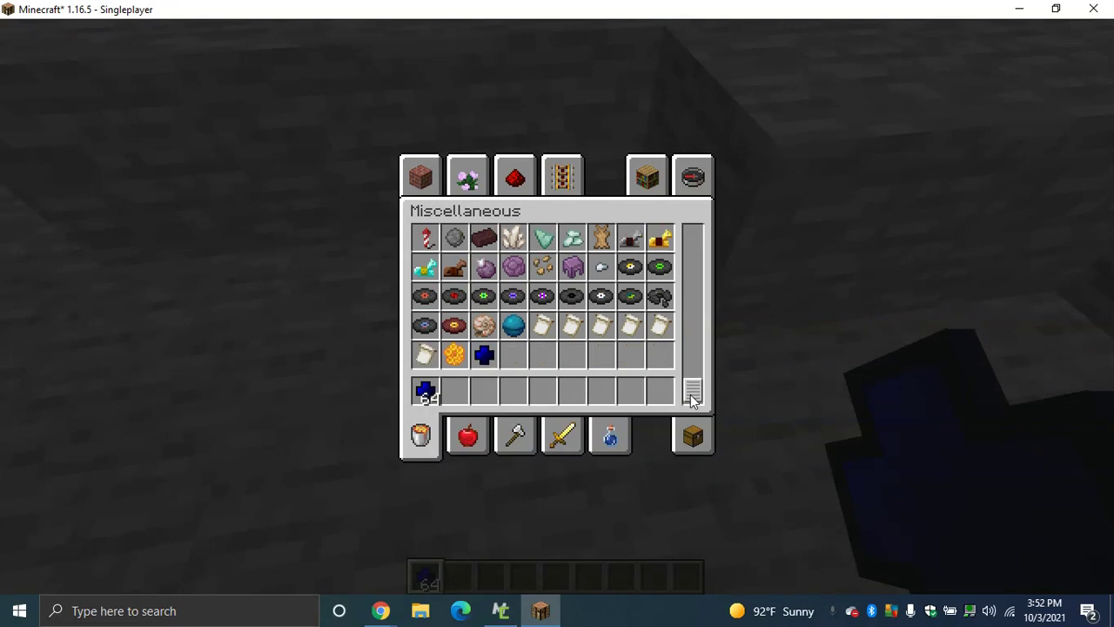
Take the Saphire Block from the Building Blocks category into the second hotbar slot as a stack of 64
{"action": "left_click", "coordinate": [418, 182]}
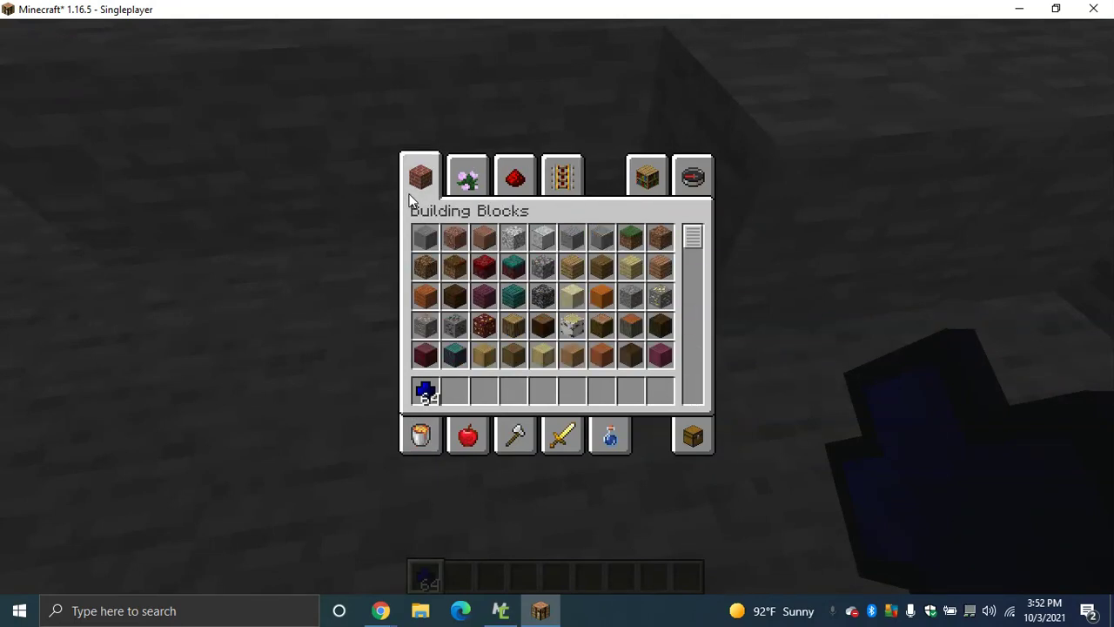
{"action": "left_click_drag", "start_coordinate": [698, 239], "coordinate": [681, 398]}
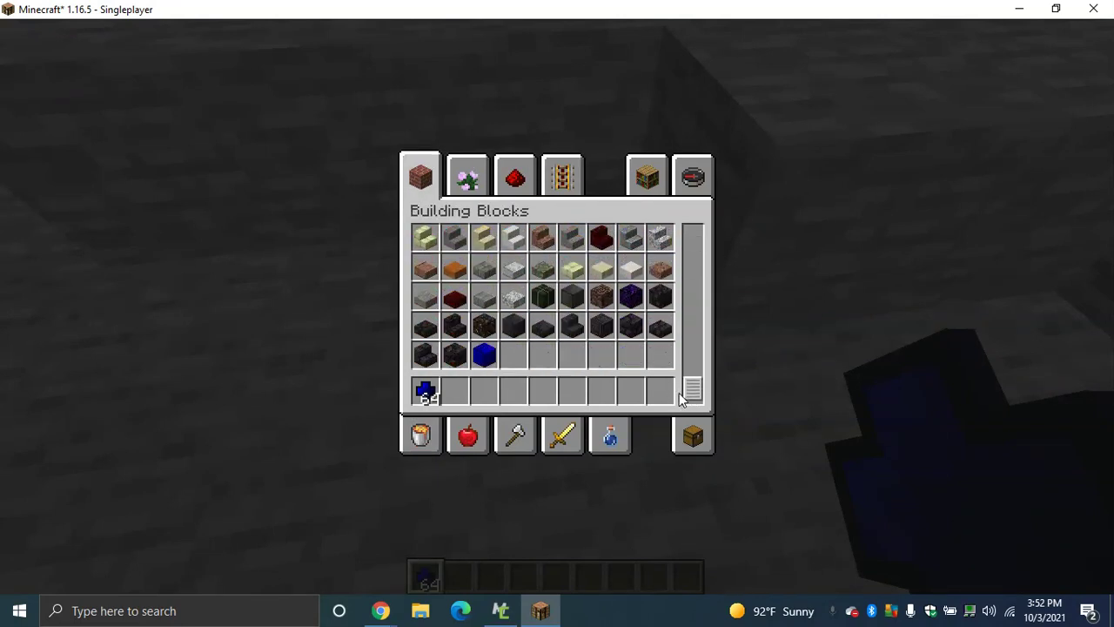
{"action": "left_click", "coordinate": [487, 358]}
{"action": "left_click", "coordinate": [456, 393]}
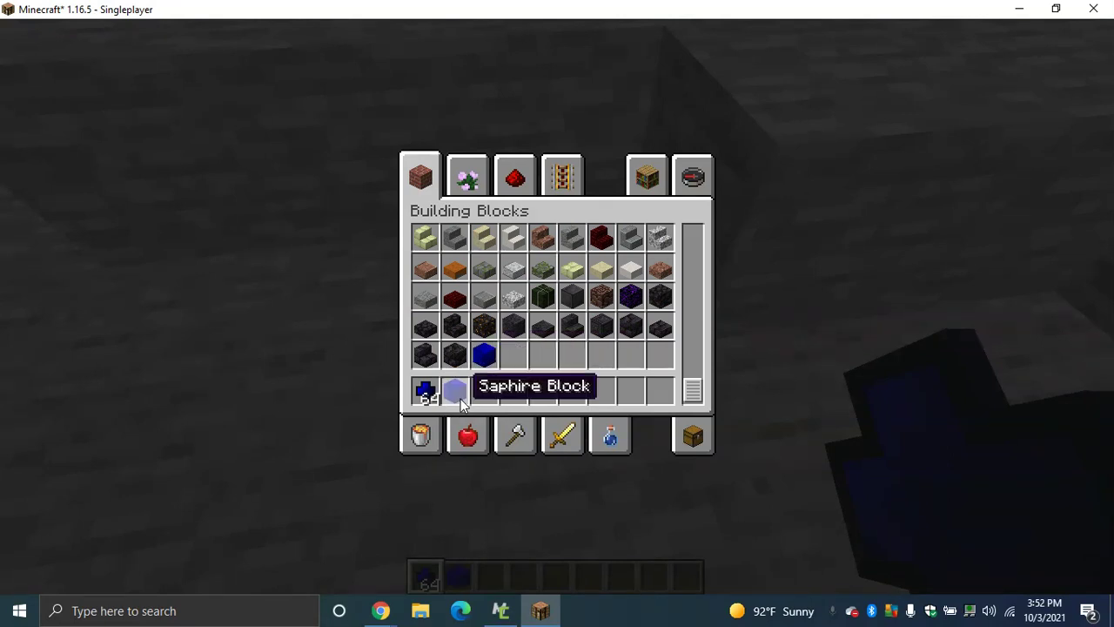
{"action": "middle_click", "coordinate": [460, 397]}
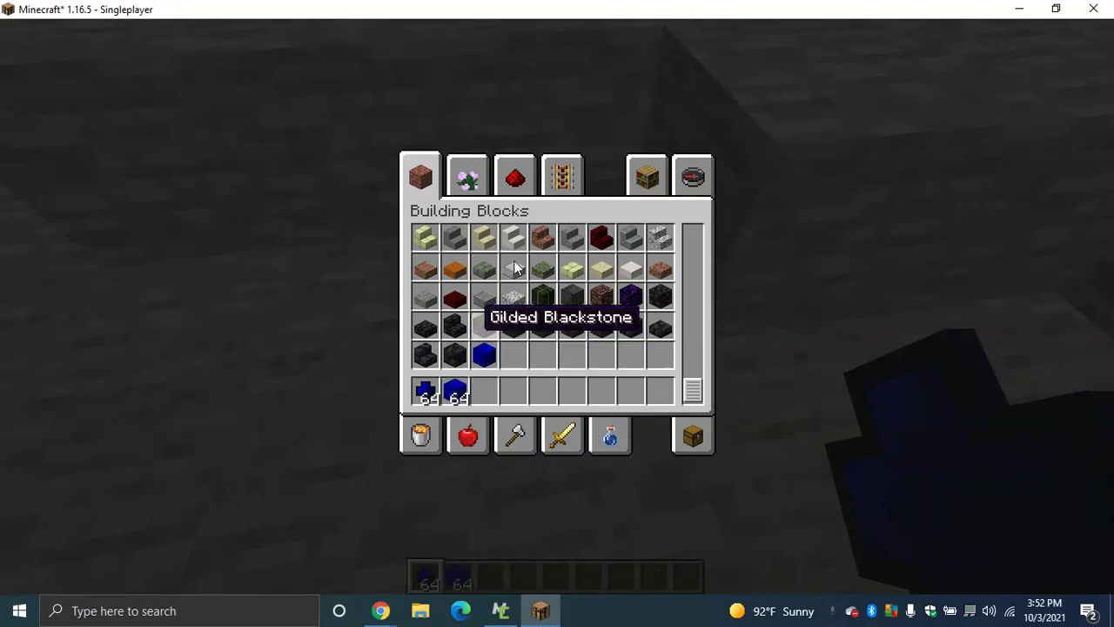
Take a crafting table from the Decoration Blocks category into the third hotbar slot
{"action": "left_click", "coordinate": [510, 181]}
{"action": "left_click", "coordinate": [493, 179]}
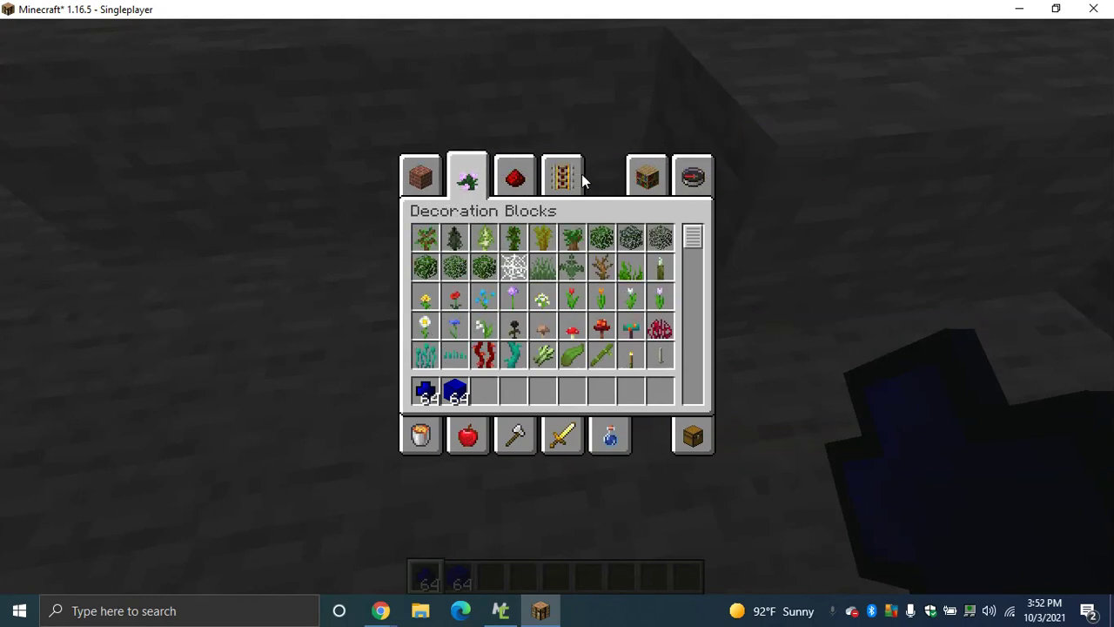
{"action": "scroll", "coordinate": [696, 245], "scroll_direction": "down", "scroll_amount": 4}
{"action": "left_click", "coordinate": [513, 266]}
{"action": "left_click", "coordinate": [483, 393]}
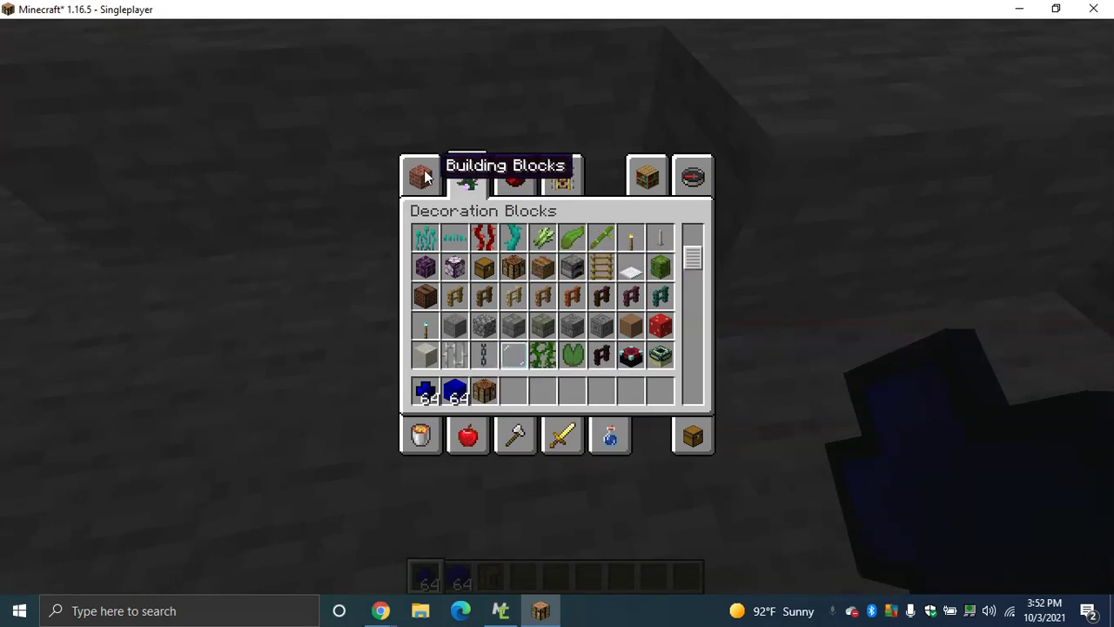
Leave the inventory, place the crafting table on the stone ground and open it
{"action": "left_click", "coordinate": [428, 185]}
{"action": "key", "text": "e"}
{"action": "key", "text": "5"}
{"action": "key", "text": "3"}
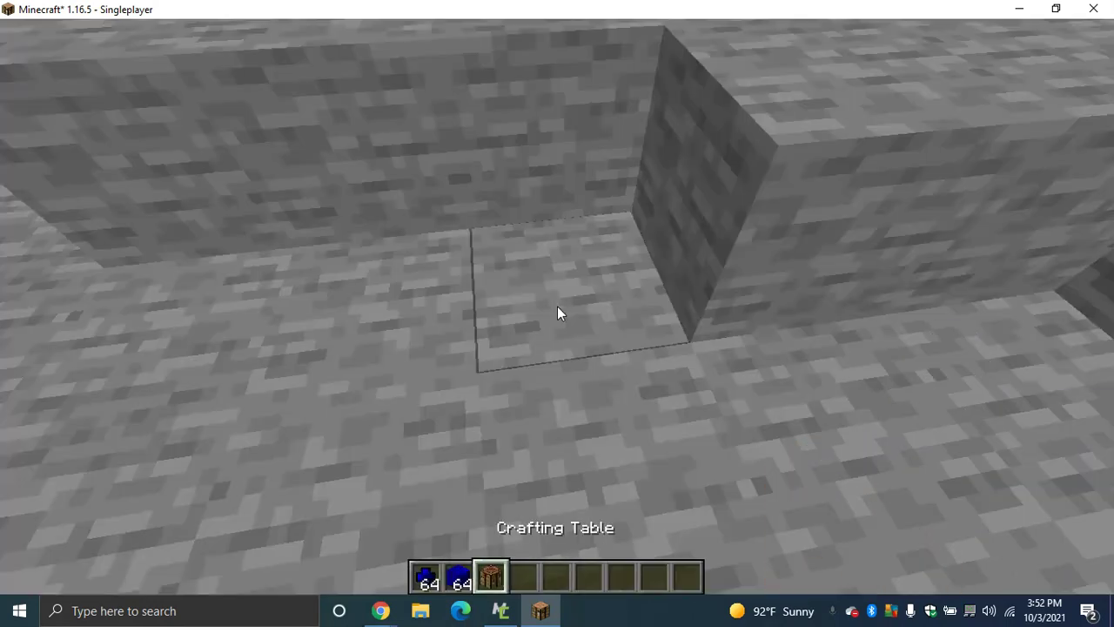
{"action": "right_click", "coordinate": [557, 307]}
{"action": "right_click", "coordinate": [557, 306]}
Place a single Saphire in each crafting grid slot and gather them all back into one stack
{"action": "left_click", "coordinate": [429, 422]}
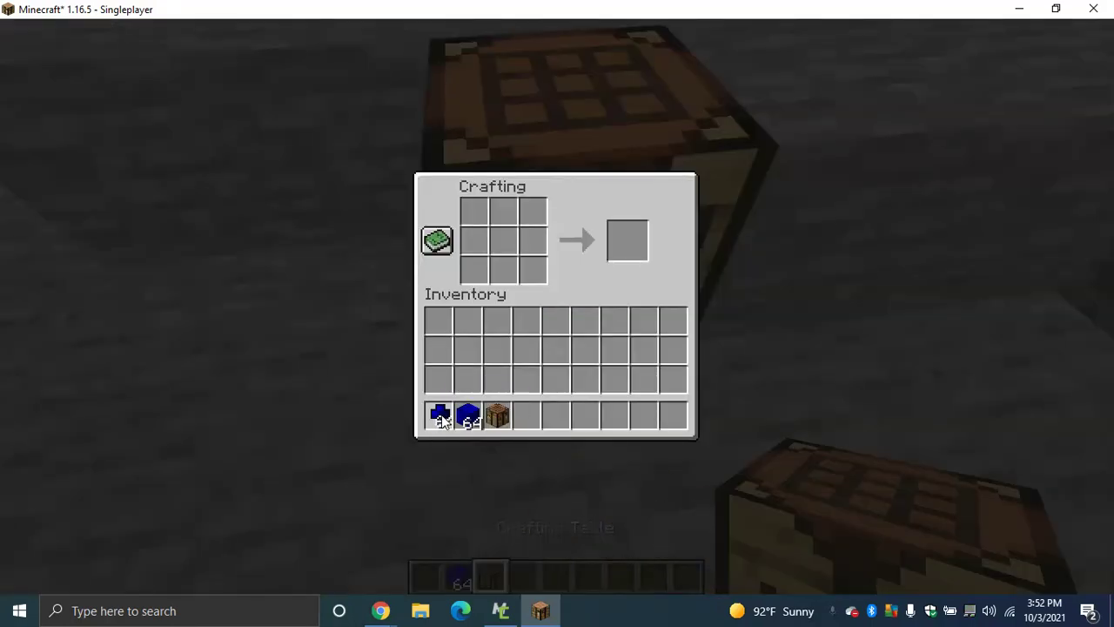
{"action": "right_click", "coordinate": [504, 212]}
{"action": "right_click", "coordinate": [504, 240]}
{"action": "right_click", "coordinate": [504, 270]}
{"action": "right_click", "coordinate": [533, 269]}
{"action": "right_click", "coordinate": [533, 240]}
{"action": "right_click", "coordinate": [534, 212]}
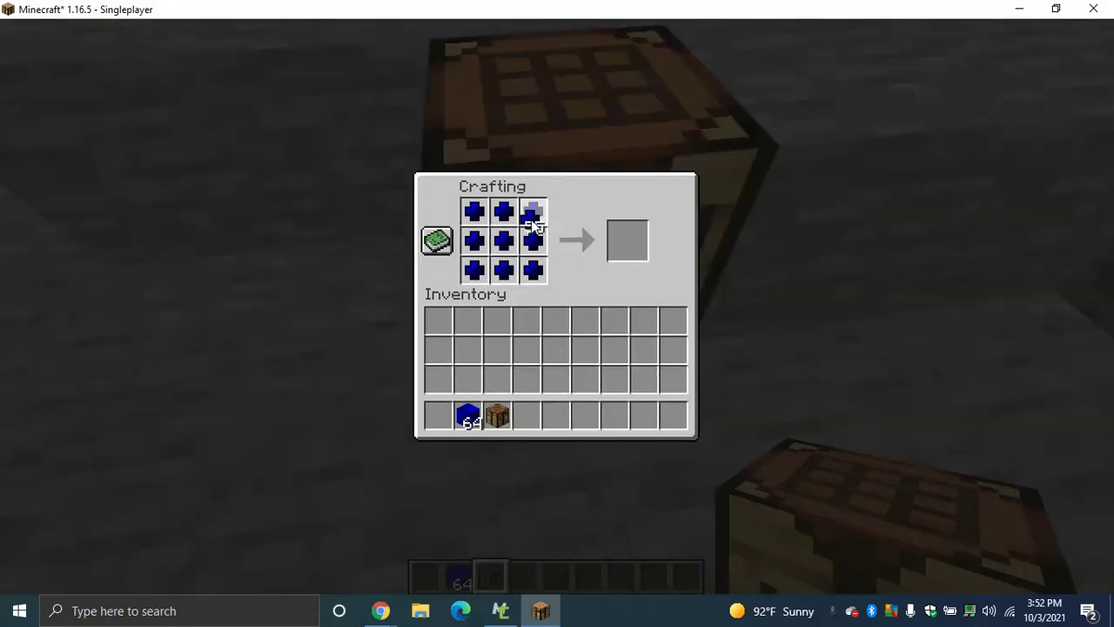
{"action": "left_click", "coordinate": [438, 416]}
{"action": "left_click", "coordinate": [497, 321]}
{"action": "double_click", "coordinate": [498, 272]}
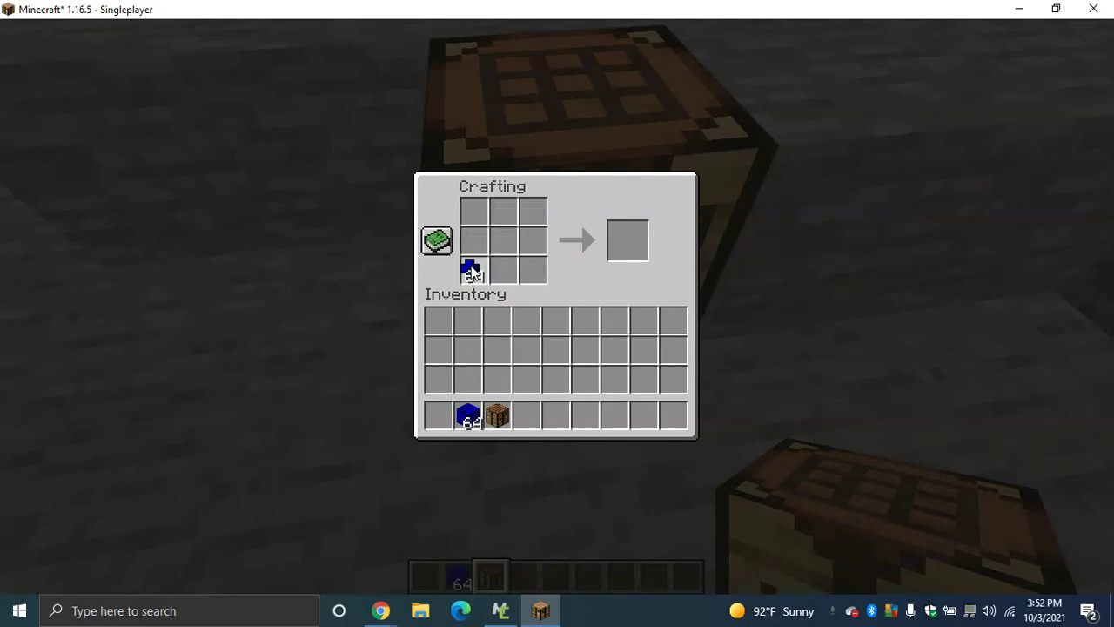
Spread the 64 Saphires evenly over all nine crafting slots, store the leftover one and craft seven Saphire Blocks
{"action": "left_click_drag", "start_coordinate": [472, 279], "coordinate": [494, 215]}
{"action": "mouse_move", "coordinate": [508, 277]}
{"action": "left_mouse_down"}
{"action": "mouse_move", "coordinate": [530, 267]}
{"action": "mouse_move", "coordinate": [541, 214]}
{"action": "left_mouse_up"}
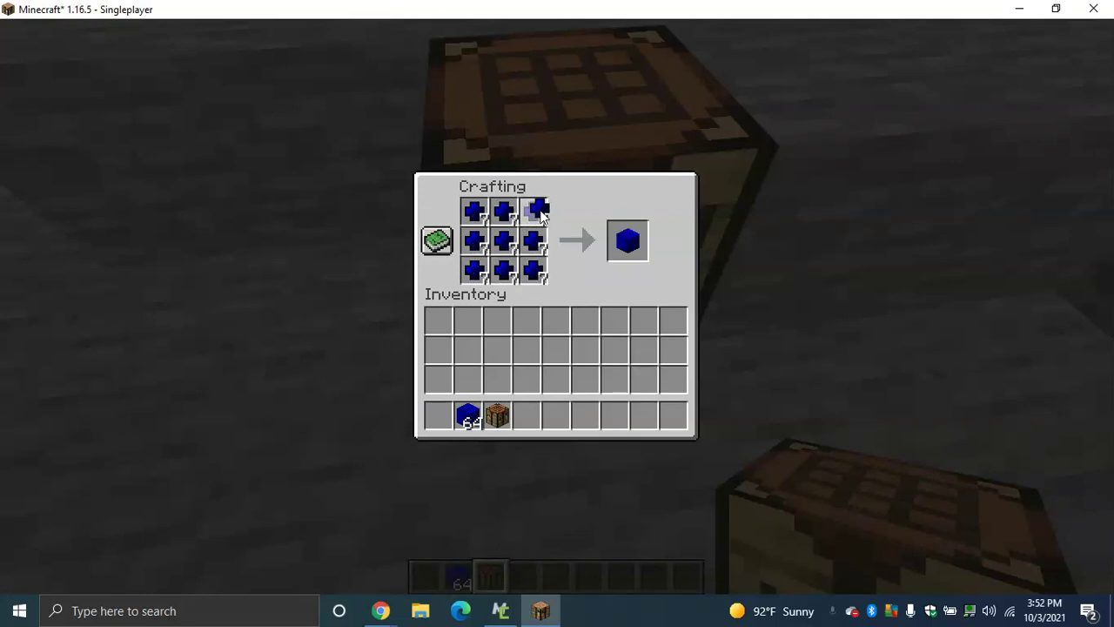
{"action": "left_click", "coordinate": [550, 353]}
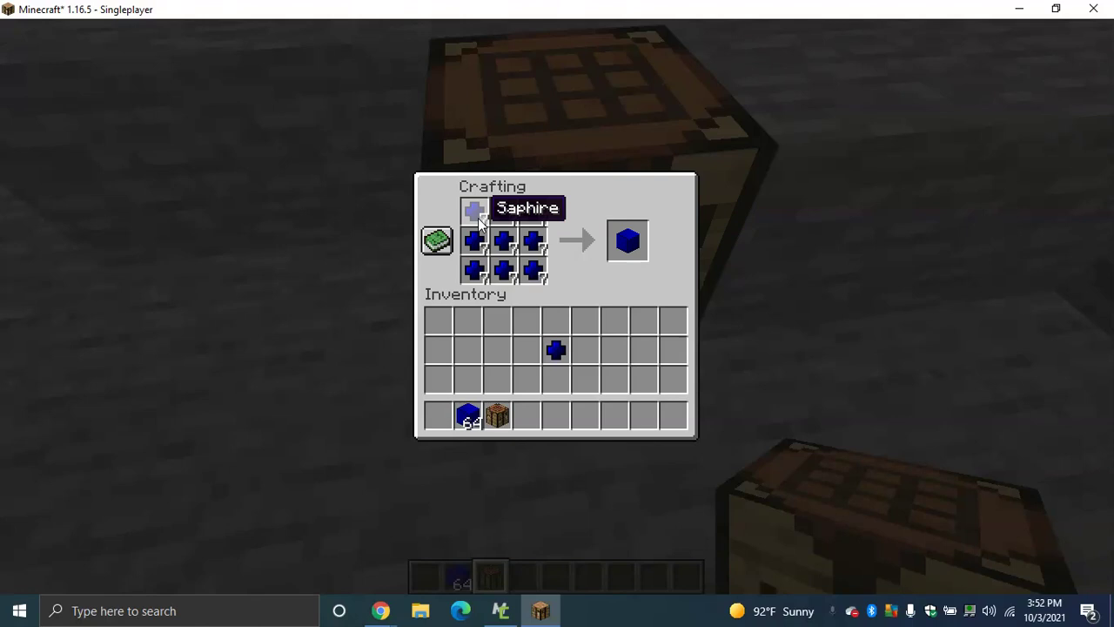
{"action": "left_click", "coordinate": [632, 248]}
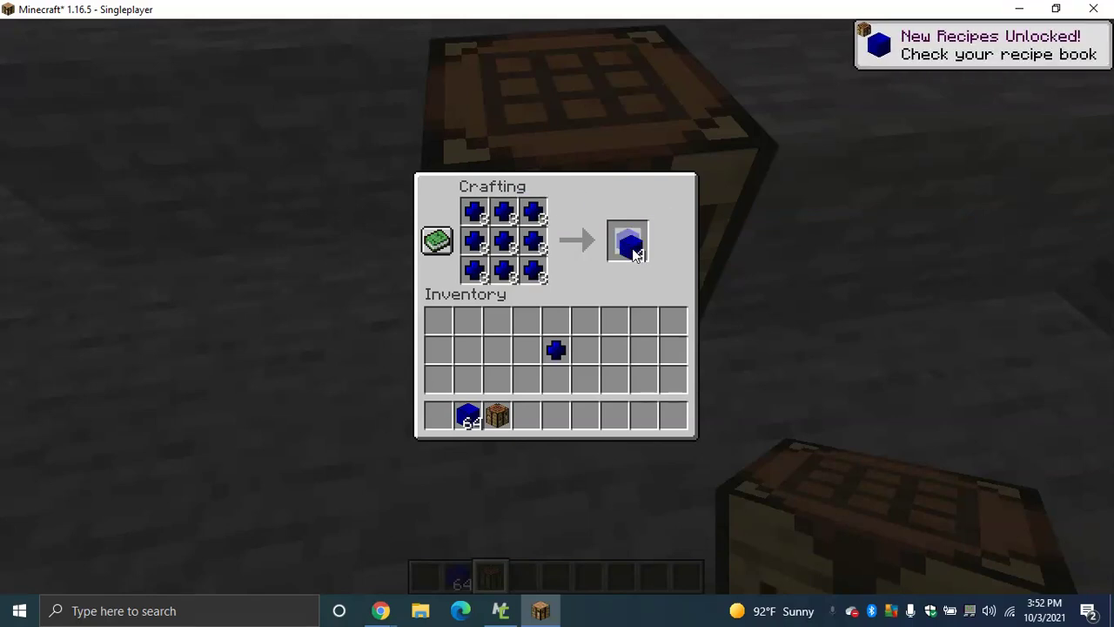
{"action": "left_click", "coordinate": [632, 250]}
Convert one of the crafted Saphire Blocks into nine Saphires and store these and the remaining blocks in the inventory
{"action": "left_click", "coordinate": [504, 246]}
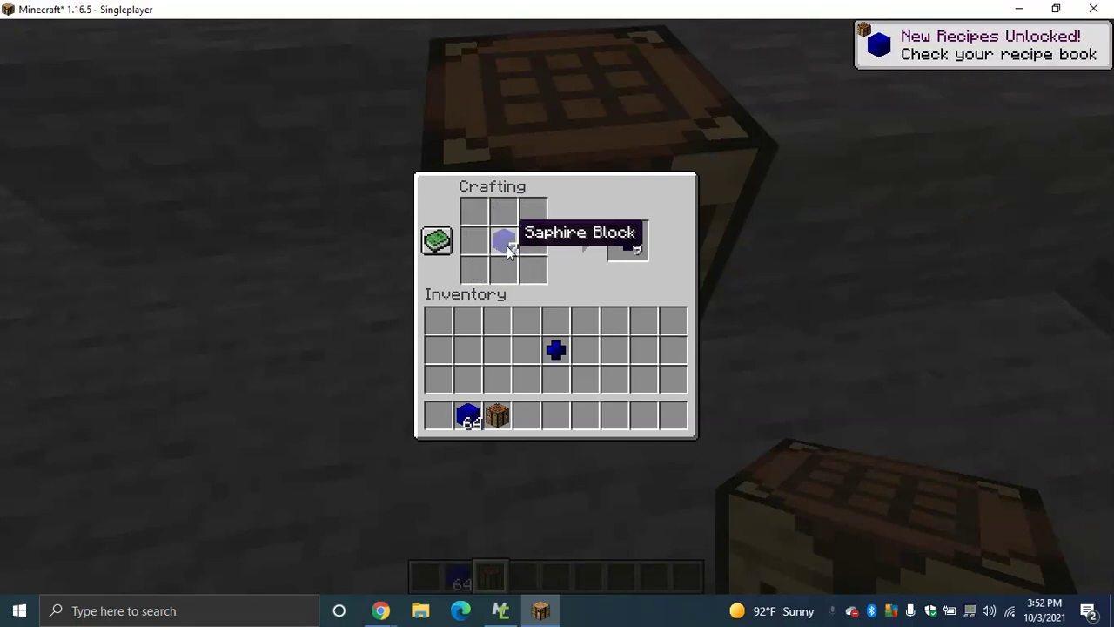
{"action": "left_click", "coordinate": [625, 248]}
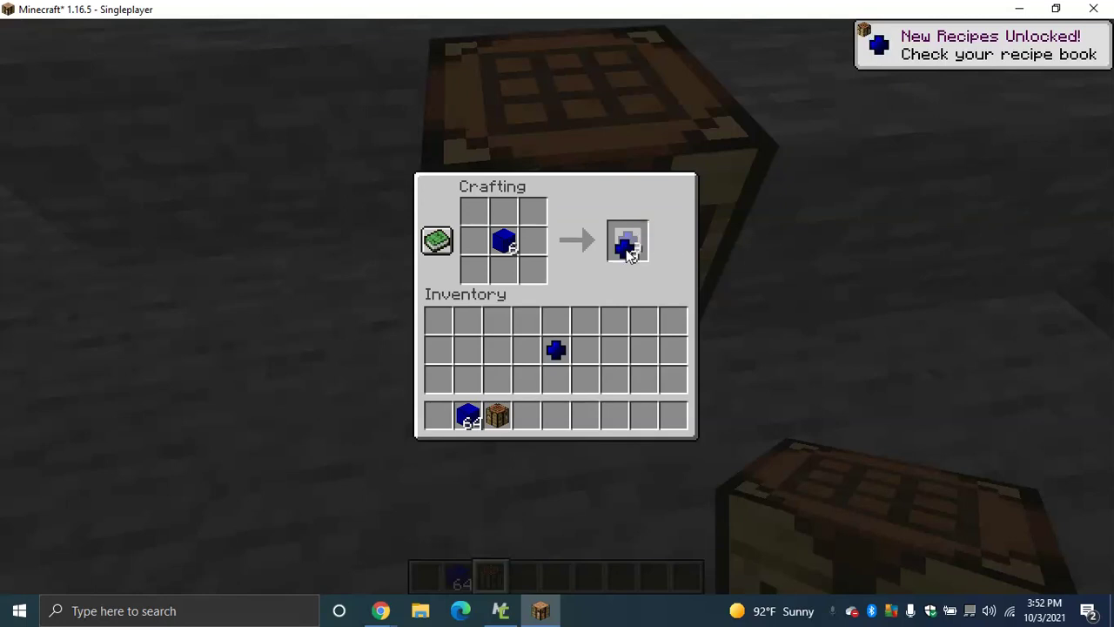
{"action": "left_click", "coordinate": [589, 348]}
{"action": "left_click", "coordinate": [585, 321]}
{"action": "left_click", "coordinate": [588, 357]}
{"action": "left_click", "coordinate": [566, 355]}
{"action": "left_click", "coordinate": [503, 240]}
{"action": "left_click", "coordinate": [499, 347]}
Craft nine Saphires into a Saphire Block and convert that block back into Saphires
{"action": "left_click", "coordinate": [557, 350]}
{"action": "left_click", "coordinate": [500, 237]}
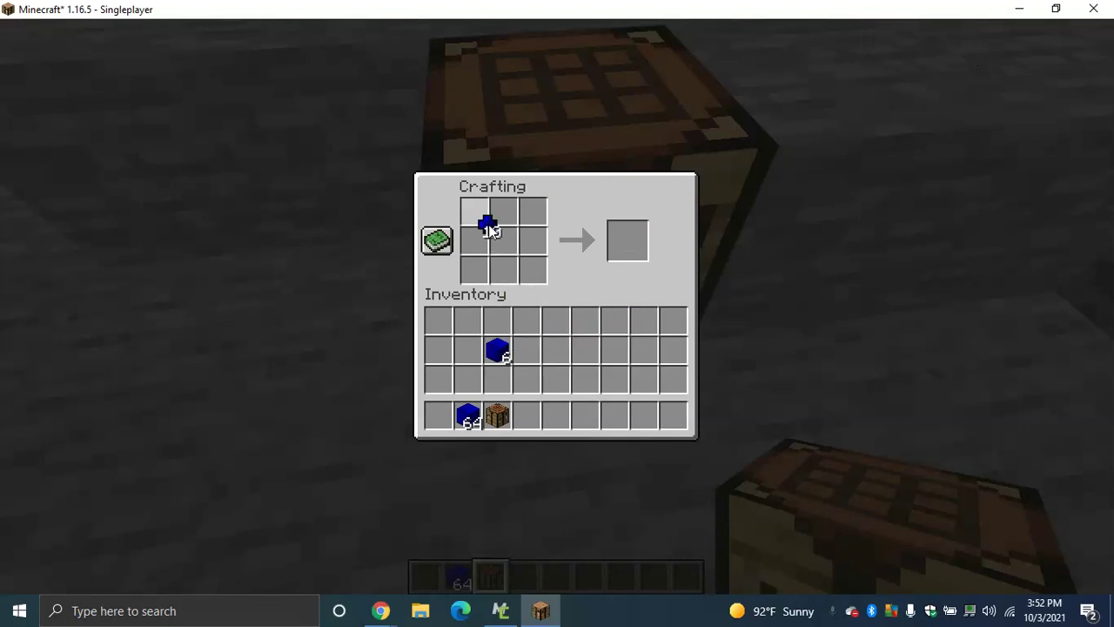
{"action": "mouse_move", "coordinate": [476, 261]}
{"action": "left_mouse_down"}
{"action": "mouse_move", "coordinate": [507, 243]}
{"action": "mouse_move", "coordinate": [535, 279]}
{"action": "left_mouse_up"}
{"action": "left_click", "coordinate": [638, 248]}
{"action": "left_click", "coordinate": [533, 240]}
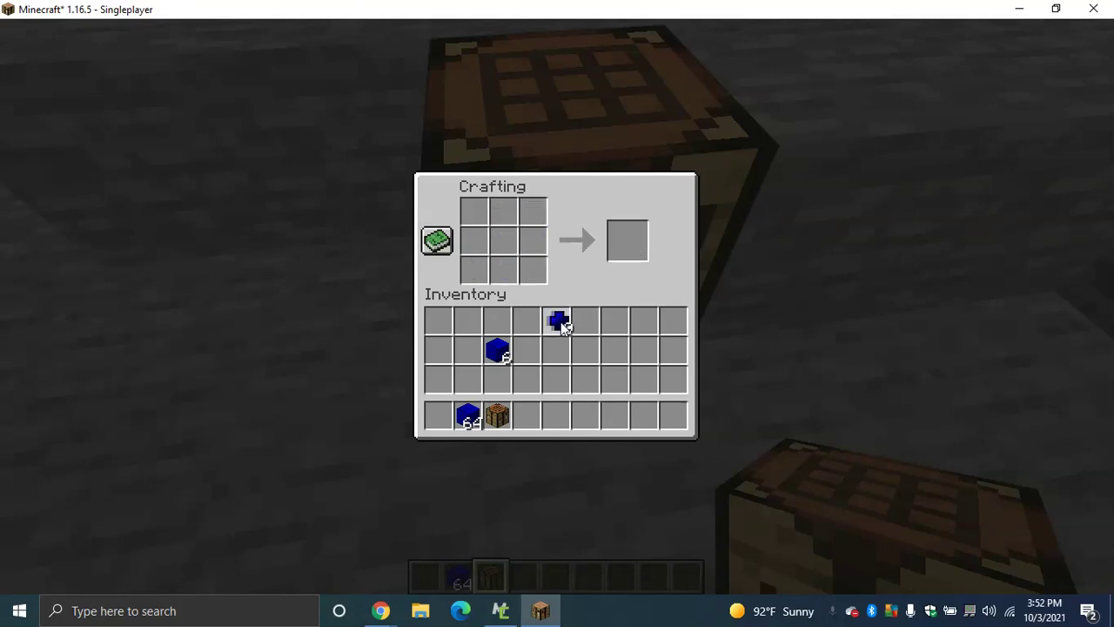
Convert the six Saphire Blocks in the inventory into Saphires all at once
{"action": "left_click", "coordinate": [488, 354]}
{"action": "left_click", "coordinate": [504, 270]}
{"action": "left_click", "coordinate": [637, 235], "text": "shift"}
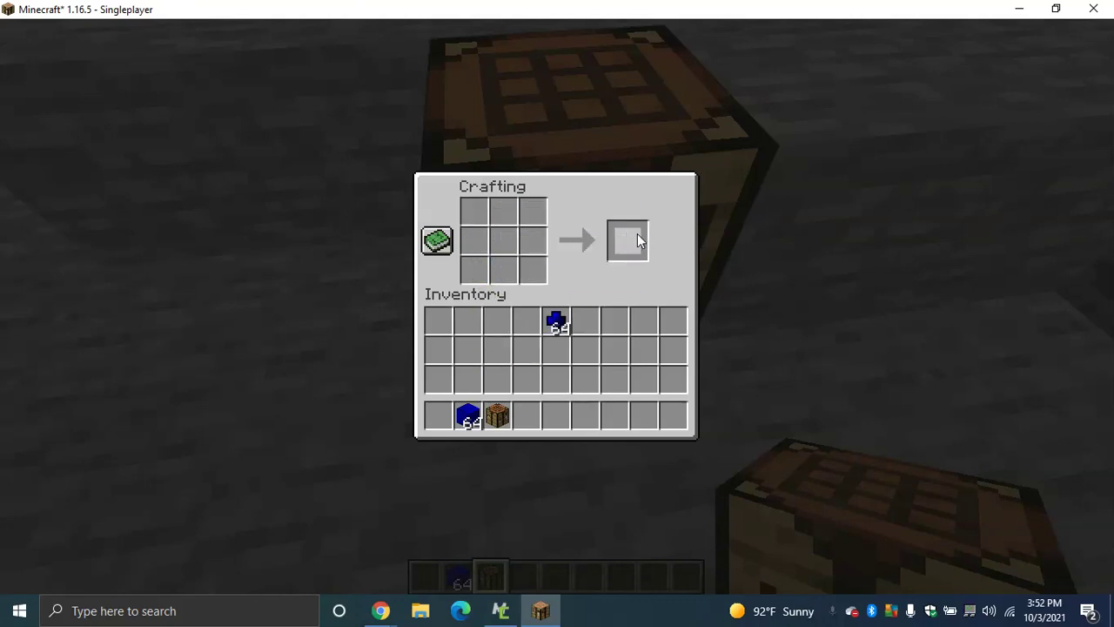
Split the 64 Saphire Blocks over two crafting slots and convert them all into Saphires at once
{"action": "left_click", "coordinate": [467, 416]}
{"action": "left_click_drag", "start_coordinate": [505, 212], "coordinate": [505, 241]}
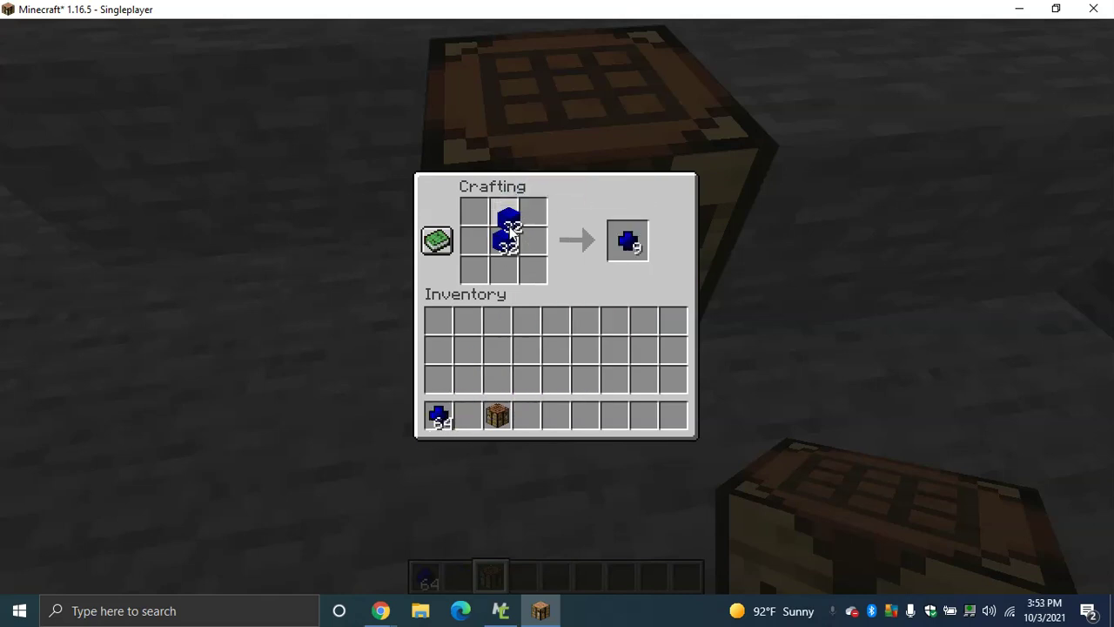
{"action": "left_click", "coordinate": [631, 244], "text": "shift"}
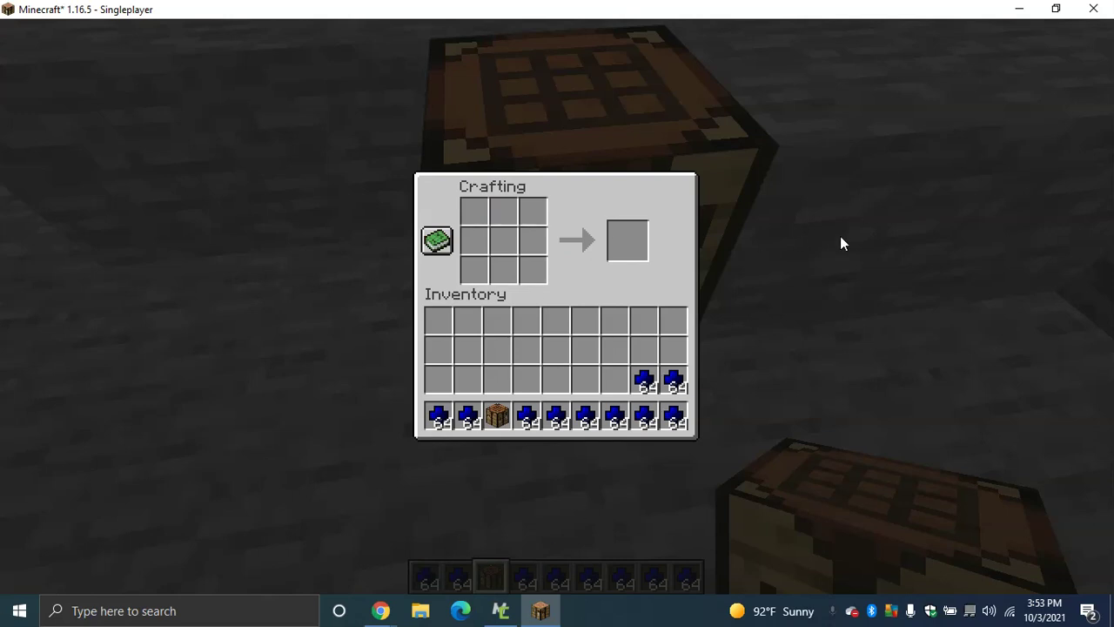
Spread one stack of 64 Saphires evenly over all nine crafting slots and store the leftover one in the inventory
{"action": "left_click", "coordinate": [478, 410]}
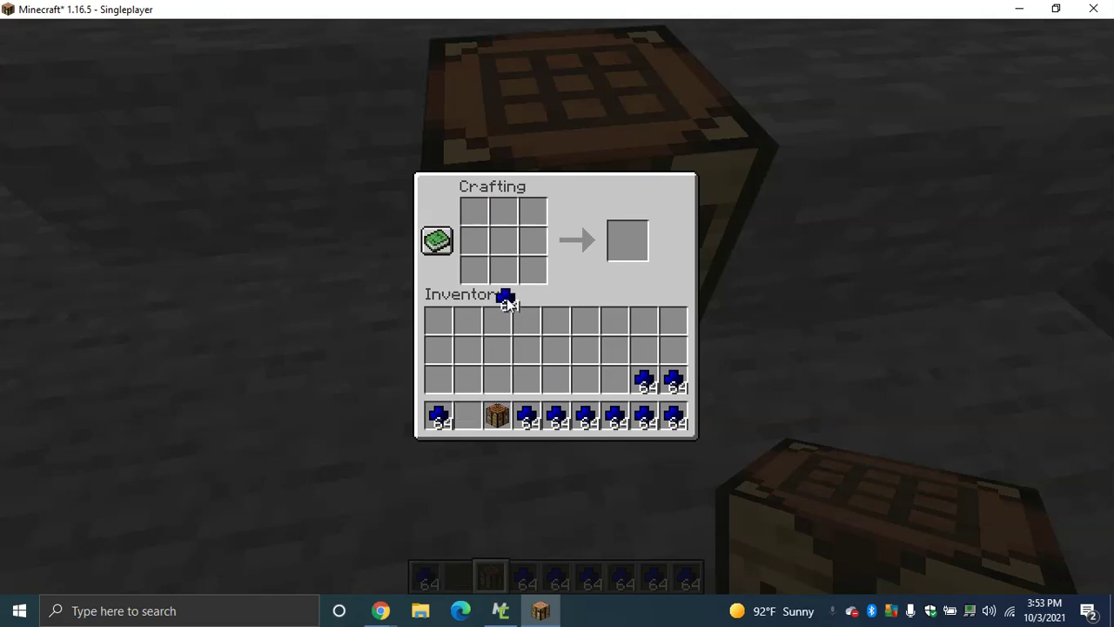
{"action": "left_click_drag", "start_coordinate": [483, 273], "coordinate": [512, 193]}
{"action": "mouse_move", "coordinate": [520, 277]}
{"action": "left_mouse_down"}
{"action": "mouse_move", "coordinate": [529, 218]}
{"action": "mouse_move", "coordinate": [539, 233]}
{"action": "left_mouse_up"}
{"action": "left_click", "coordinate": [558, 350]}
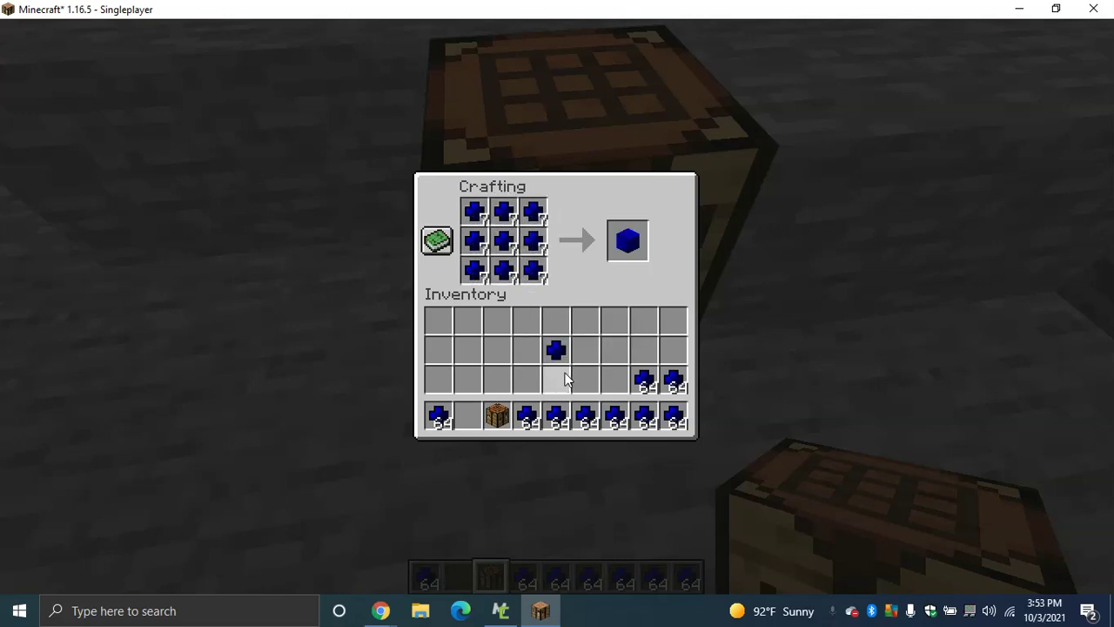
{"action": "left_click", "coordinate": [543, 382]}
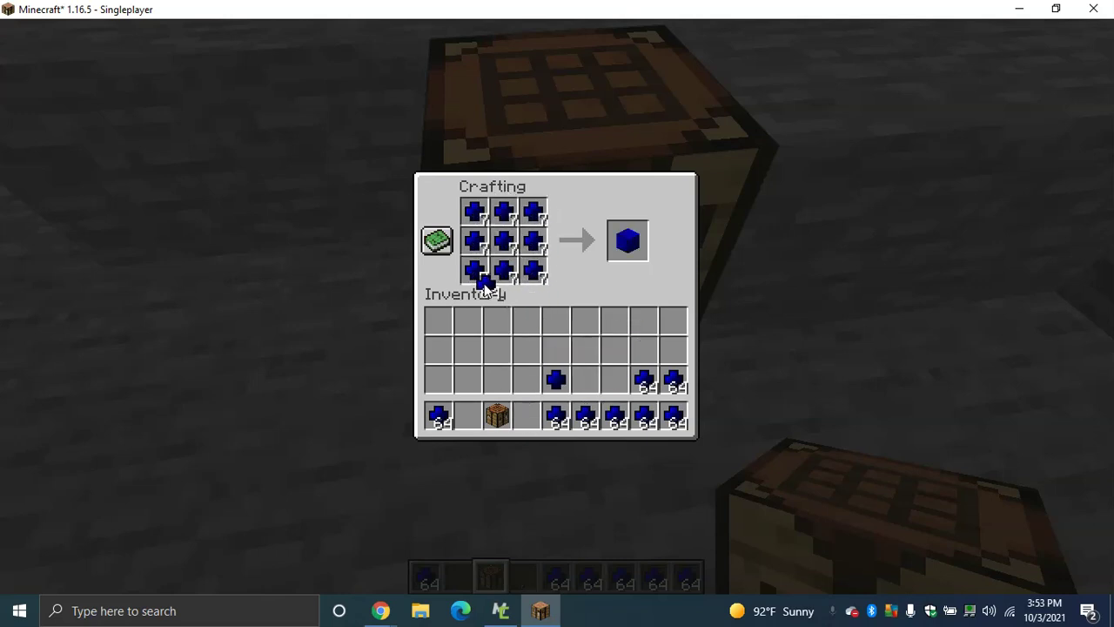
Add two more stacks of Saphires evenly to the crafting grid, reaching 21 per slot, and store the leftovers together
{"action": "mouse_move", "coordinate": [479, 264]}
{"action": "left_mouse_down"}
{"action": "mouse_move", "coordinate": [534, 224]}
{"action": "mouse_move", "coordinate": [505, 212]}
{"action": "mouse_move", "coordinate": [480, 220]}
{"action": "left_mouse_up"}
{"action": "left_click", "coordinate": [555, 380]}
{"action": "left_click", "coordinate": [555, 417]}
{"action": "mouse_move", "coordinate": [532, 277]}
{"action": "left_mouse_down"}
{"action": "mouse_move", "coordinate": [530, 216]}
{"action": "mouse_move", "coordinate": [515, 279]}
{"action": "mouse_move", "coordinate": [477, 245]}
{"action": "mouse_move", "coordinate": [489, 224]}
{"action": "left_mouse_up"}
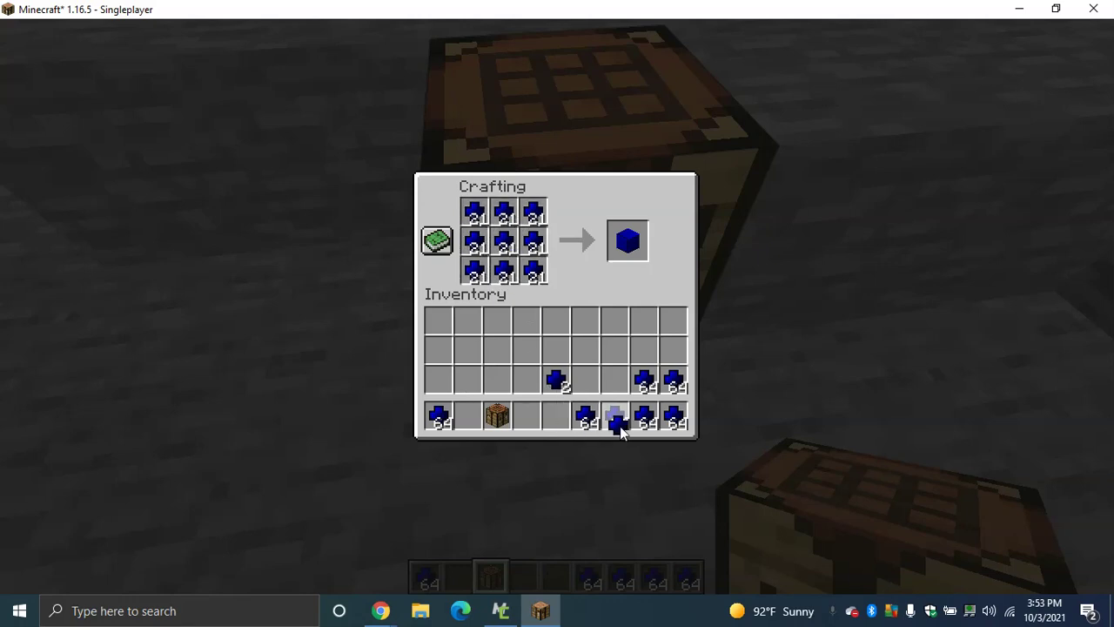
{"action": "left_click", "coordinate": [557, 380]}
Distribute another two Saphire stacks over the nine crafting slots, reaching 35 per slot, and store the leftovers together
{"action": "left_click", "coordinate": [587, 416]}
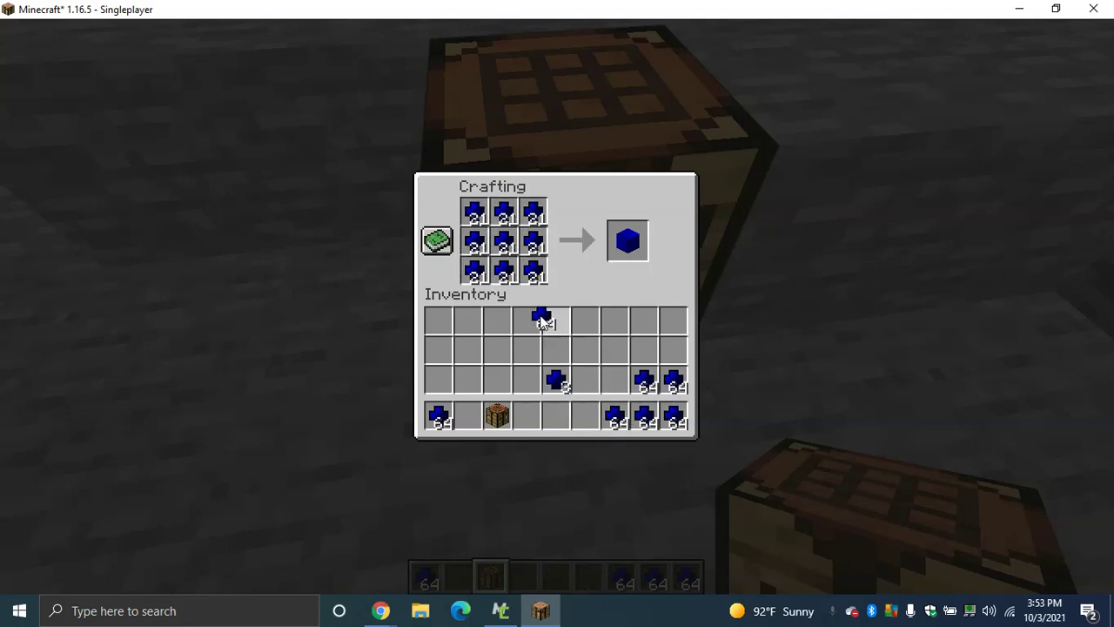
{"action": "left_click_drag", "start_coordinate": [535, 277], "coordinate": [520, 193]}
{"action": "mouse_move", "coordinate": [475, 222]}
{"action": "left_mouse_down"}
{"action": "mouse_move", "coordinate": [477, 272]}
{"action": "mouse_move", "coordinate": [507, 271]}
{"action": "mouse_move", "coordinate": [509, 247]}
{"action": "left_mouse_up"}
{"action": "left_click", "coordinate": [557, 380]}
{"action": "left_click", "coordinate": [615, 416]}
{"action": "mouse_move", "coordinate": [481, 207]}
{"action": "left_mouse_down"}
{"action": "mouse_move", "coordinate": [505, 269]}
{"action": "mouse_move", "coordinate": [532, 243]}
{"action": "mouse_move", "coordinate": [533, 211]}
{"action": "left_mouse_up"}
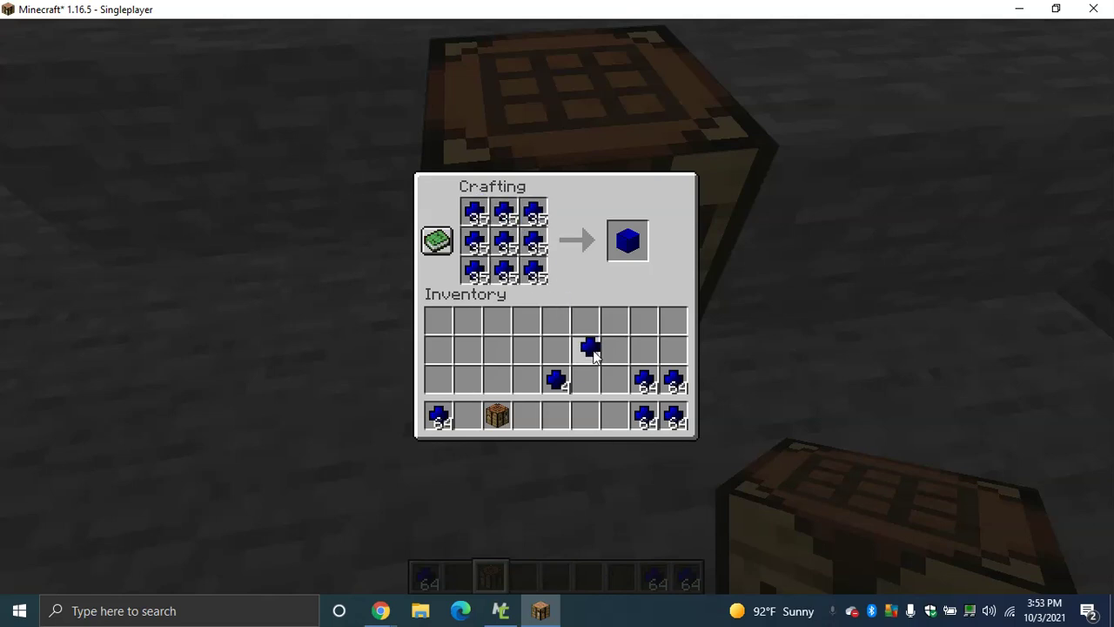
{"action": "left_click", "coordinate": [557, 383]}
{"action": "left_click", "coordinate": [644, 412]}
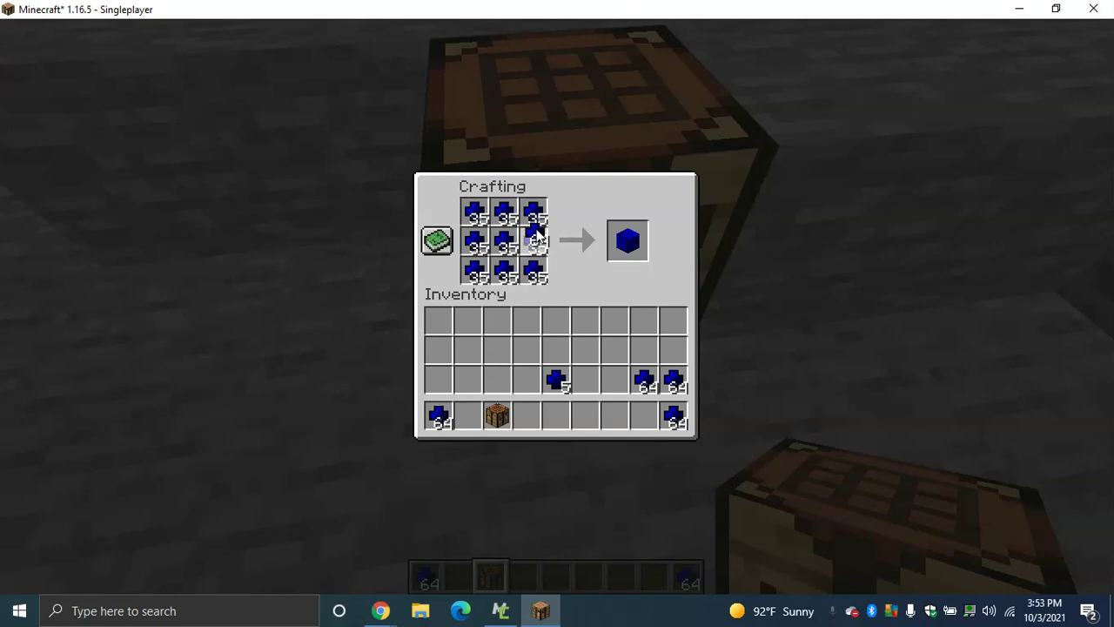
{"action": "left_click", "coordinate": [527, 322]}
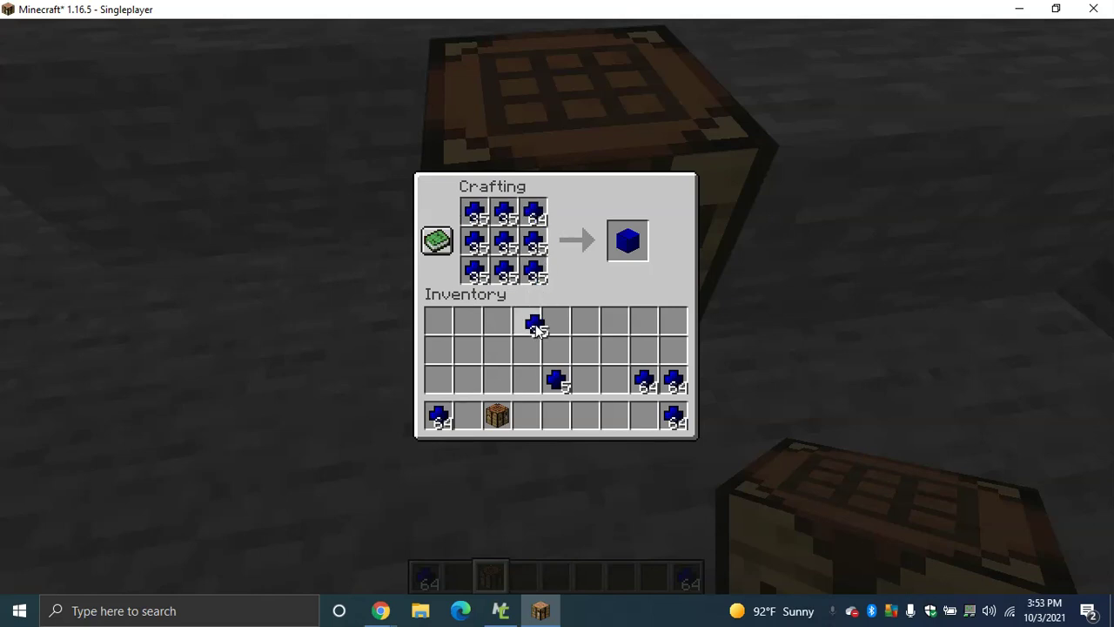
{"action": "left_click", "coordinate": [533, 212]}
{"action": "left_click", "coordinate": [567, 344]}
{"action": "right_click", "coordinate": [570, 347]}
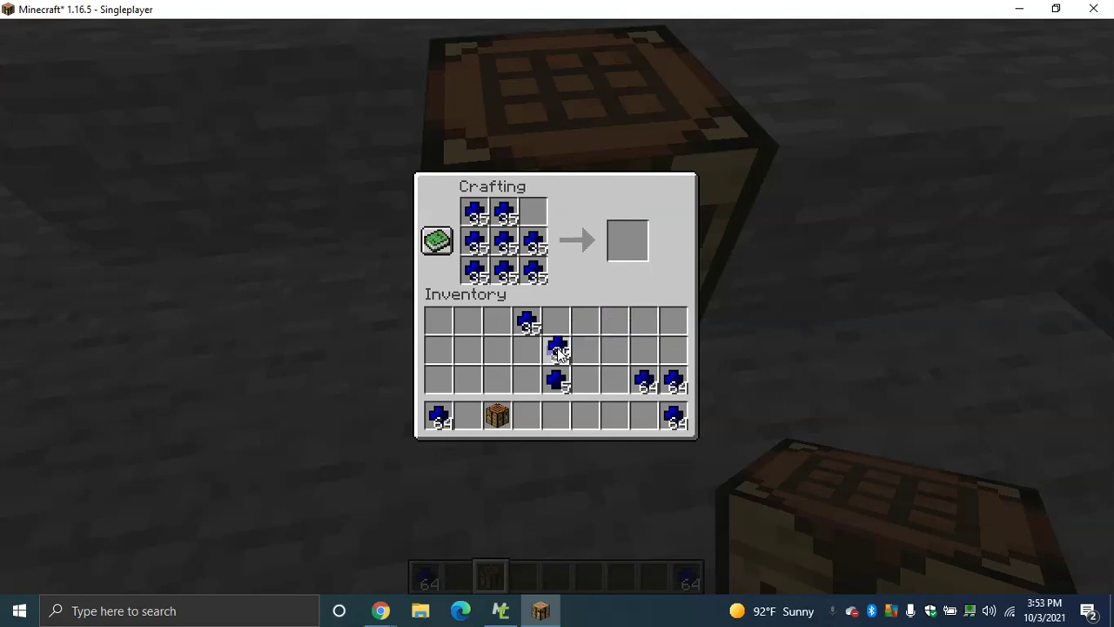
{"action": "left_click", "coordinate": [587, 353]}
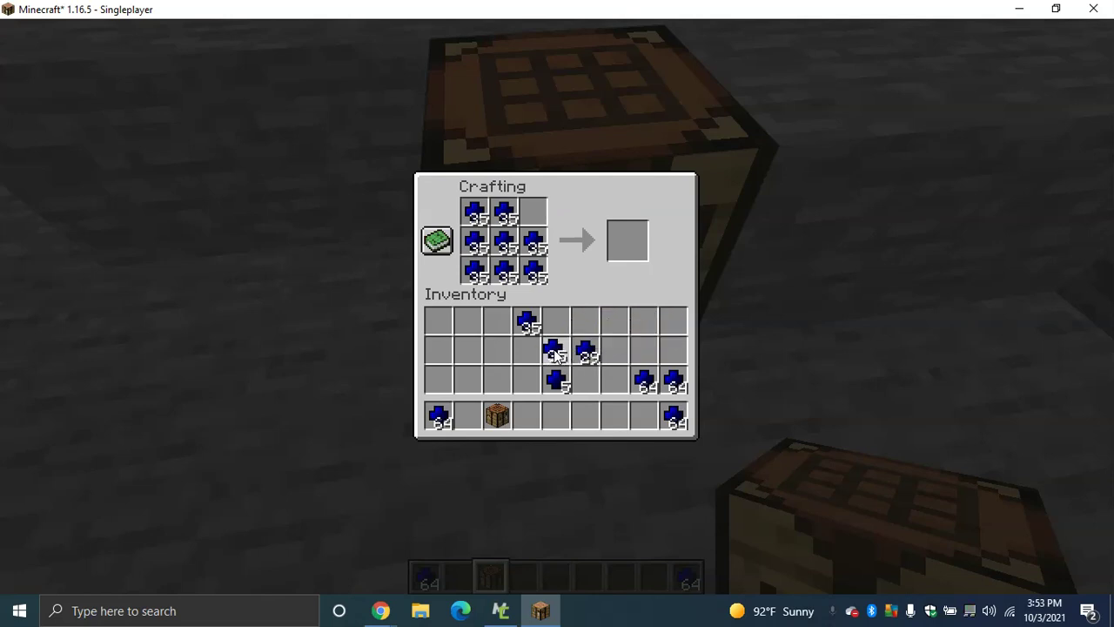
{"action": "left_click", "coordinate": [529, 220]}
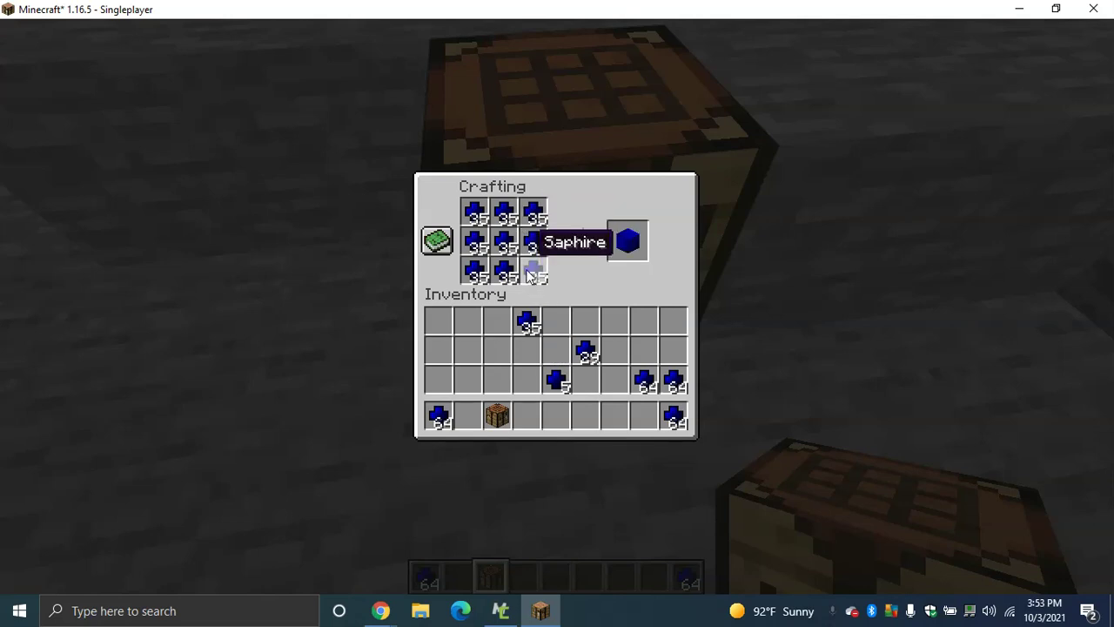
{"action": "left_click", "coordinate": [527, 325]}
{"action": "left_click", "coordinate": [599, 361]}
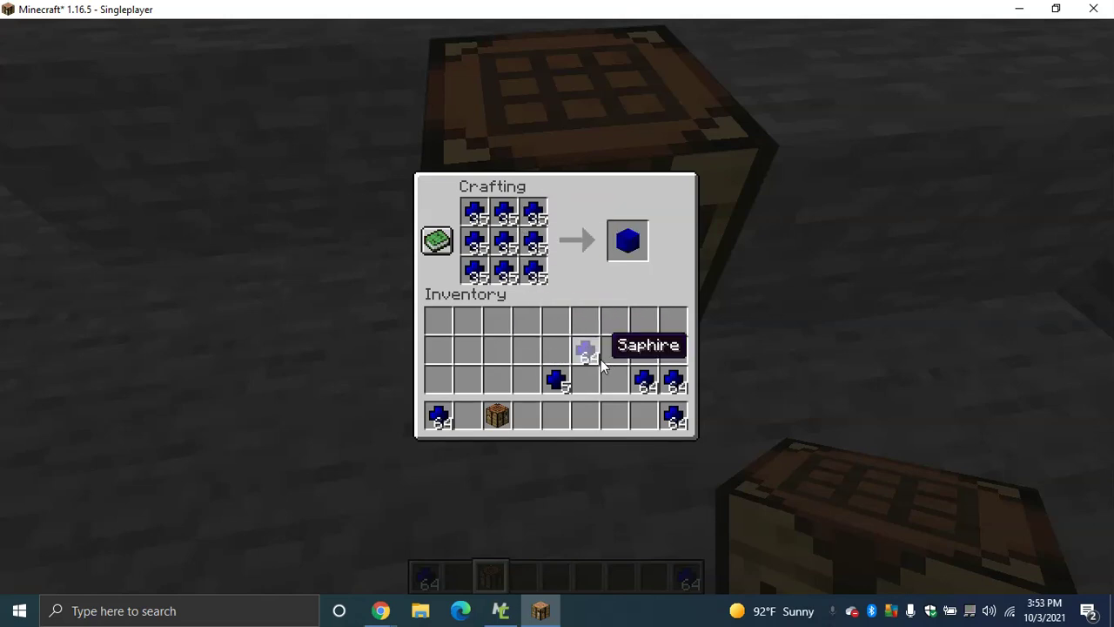
Spread two further stacks of 64 Saphires over the crafting grid, reaching 49 per slot, and add the leftovers to the small stack
{"action": "left_click", "coordinate": [588, 355]}
{"action": "mouse_move", "coordinate": [478, 244]}
{"action": "left_mouse_down"}
{"action": "mouse_move", "coordinate": [527, 245]}
{"action": "mouse_move", "coordinate": [538, 280]}
{"action": "left_mouse_up"}
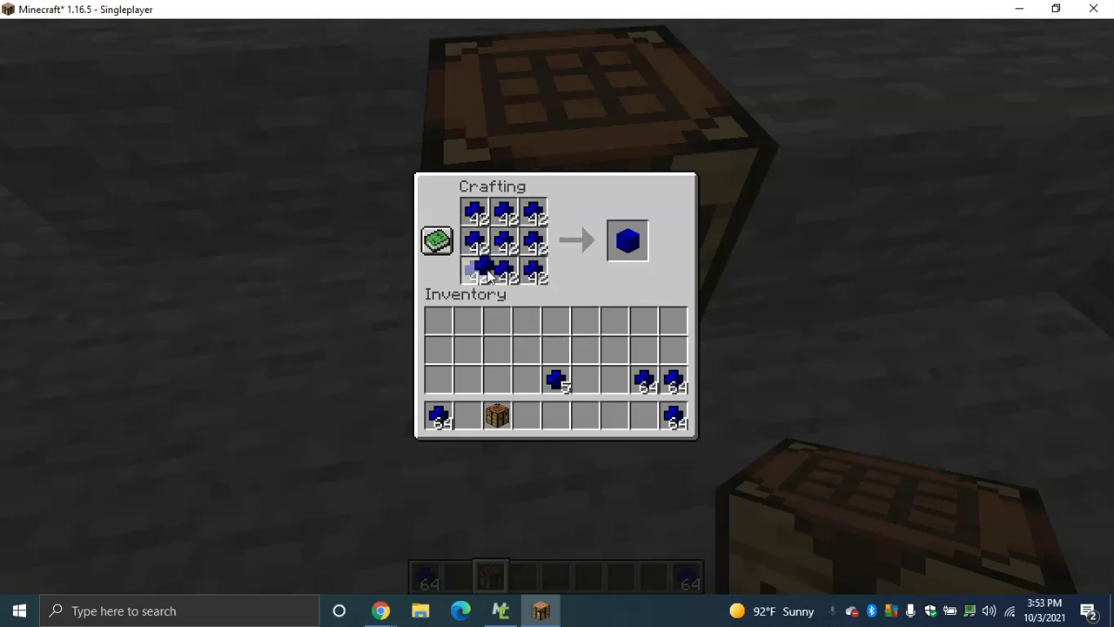
{"action": "left_click", "coordinate": [563, 393]}
{"action": "left_click", "coordinate": [644, 381]}
{"action": "mouse_move", "coordinate": [532, 271]}
{"action": "left_mouse_down"}
{"action": "mouse_move", "coordinate": [503, 214]}
{"action": "mouse_move", "coordinate": [474, 228]}
{"action": "mouse_move", "coordinate": [505, 270]}
{"action": "mouse_move", "coordinate": [534, 268]}
{"action": "left_mouse_up"}
{"action": "left_click", "coordinate": [642, 381]}
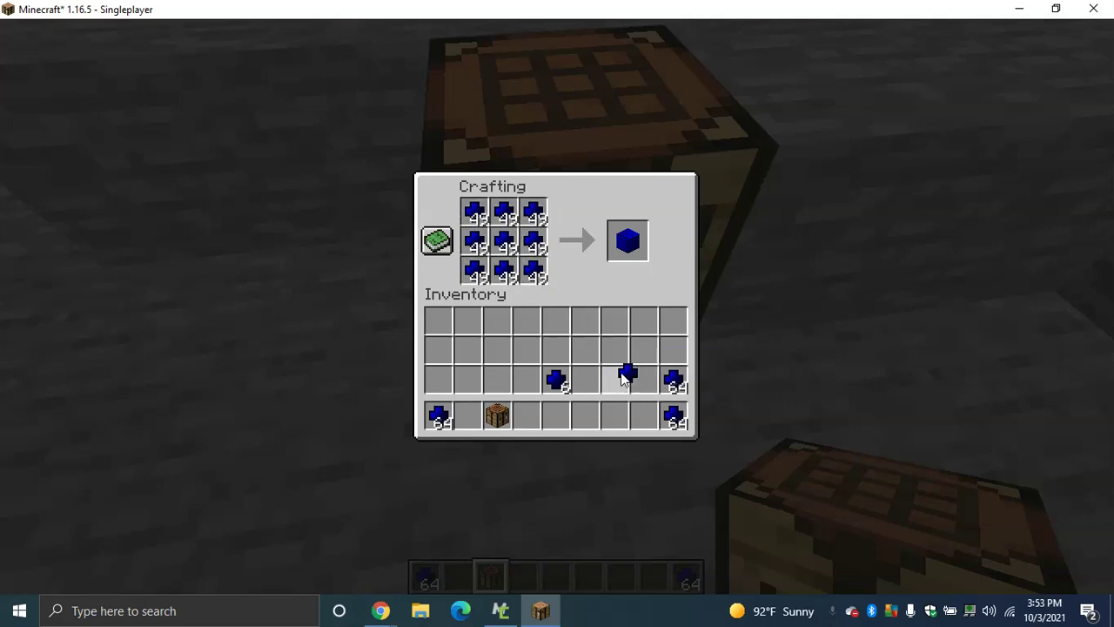
{"action": "left_click", "coordinate": [583, 386]}
{"action": "left_click", "coordinate": [584, 386]}
{"action": "left_click", "coordinate": [562, 381]}
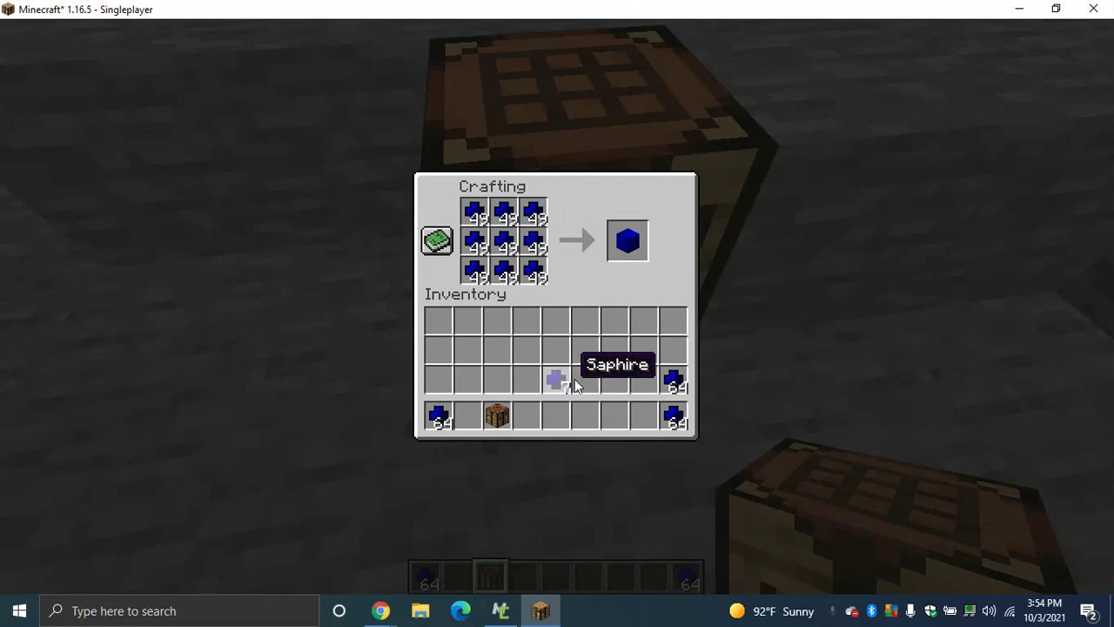
Fill the crafting grid with two more Saphire stacks, reaching 63 per slot, while keeping one stack of 64 in the hotbar
{"action": "left_click", "coordinate": [671, 380]}
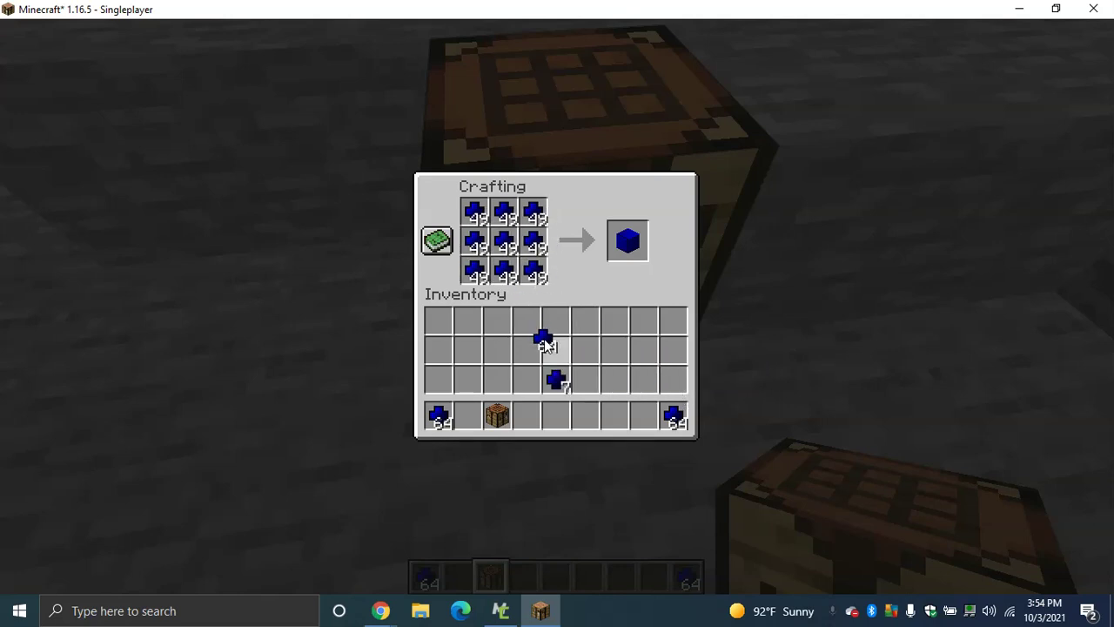
{"action": "mouse_move", "coordinate": [534, 277]}
{"action": "left_mouse_down"}
{"action": "mouse_move", "coordinate": [477, 273]}
{"action": "mouse_move", "coordinate": [477, 244]}
{"action": "mouse_move", "coordinate": [533, 213]}
{"action": "mouse_move", "coordinate": [479, 221]}
{"action": "left_mouse_up"}
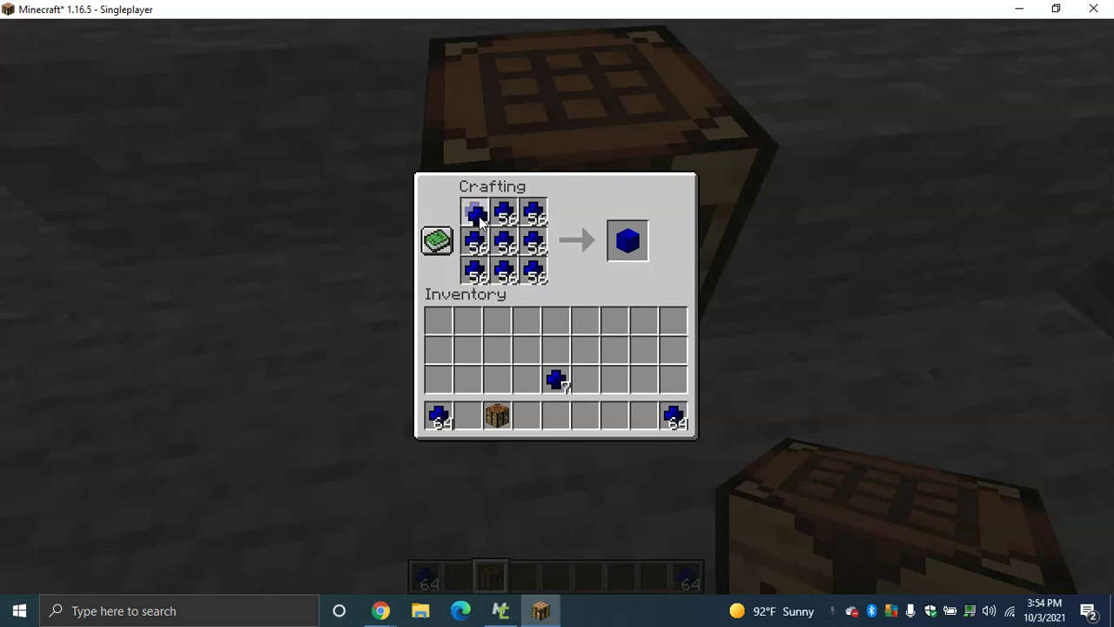
{"action": "left_click", "coordinate": [667, 409]}
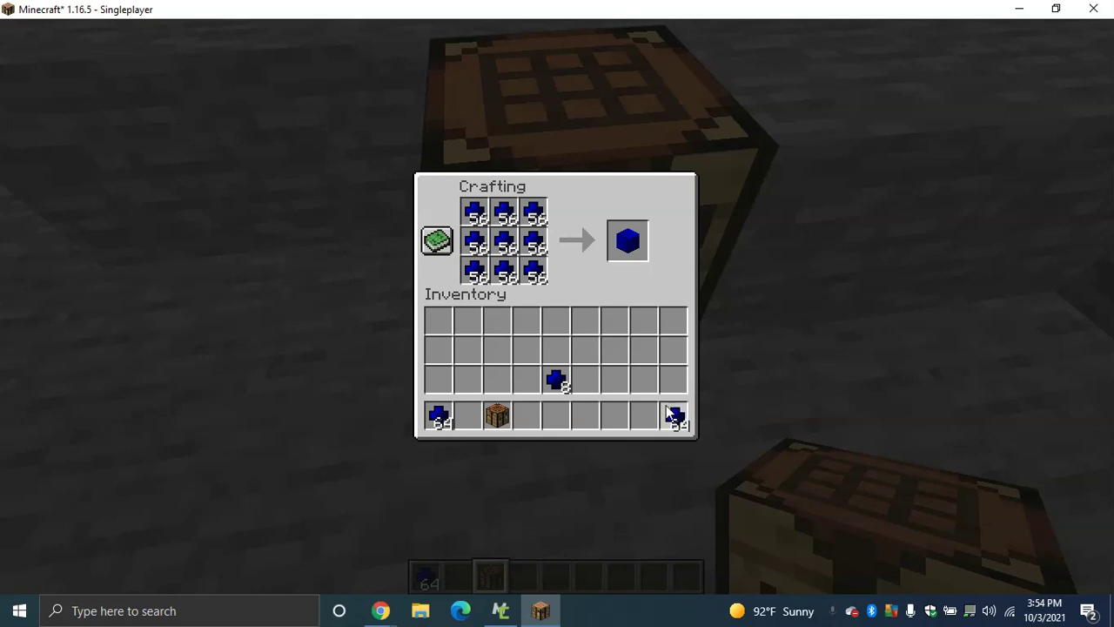
{"action": "mouse_move", "coordinate": [534, 277]}
{"action": "left_mouse_down"}
{"action": "mouse_move", "coordinate": [474, 269]}
{"action": "mouse_move", "coordinate": [536, 250]}
{"action": "mouse_move", "coordinate": [503, 221]}
{"action": "left_mouse_up"}
{"action": "left_click", "coordinate": [529, 322]}
Spread the nine leftover Saphires over the grid to reach 64 per slot, craft 64 Saphire Blocks and close the crafting table
{"action": "left_click", "coordinate": [561, 385]}
{"action": "left_click", "coordinate": [558, 381]}
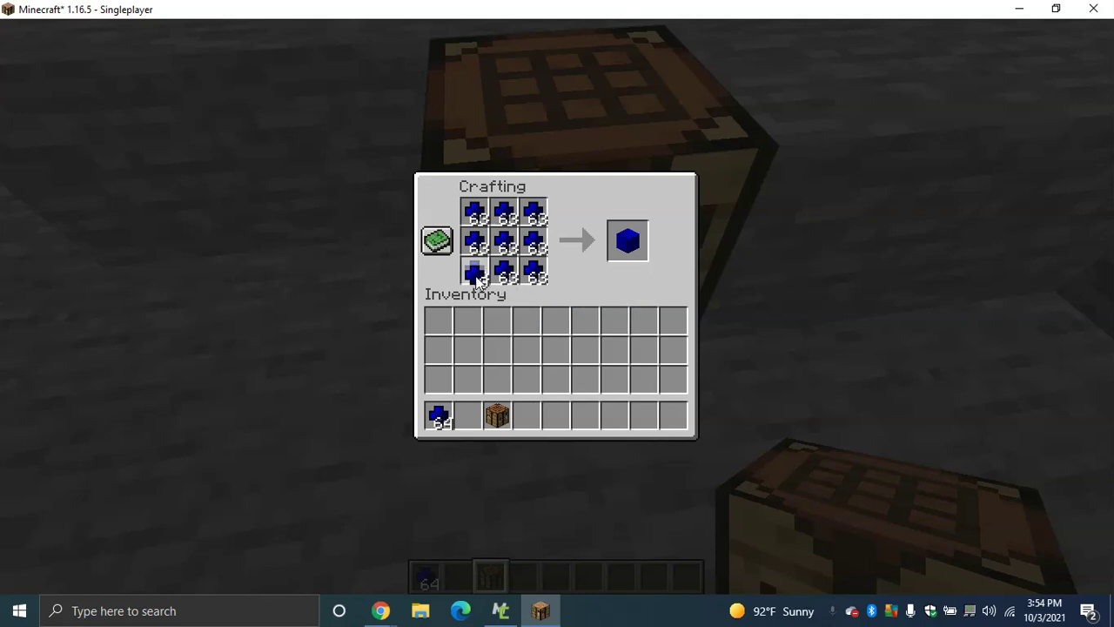
{"action": "left_click_drag", "start_coordinate": [513, 246], "coordinate": [475, 233]}
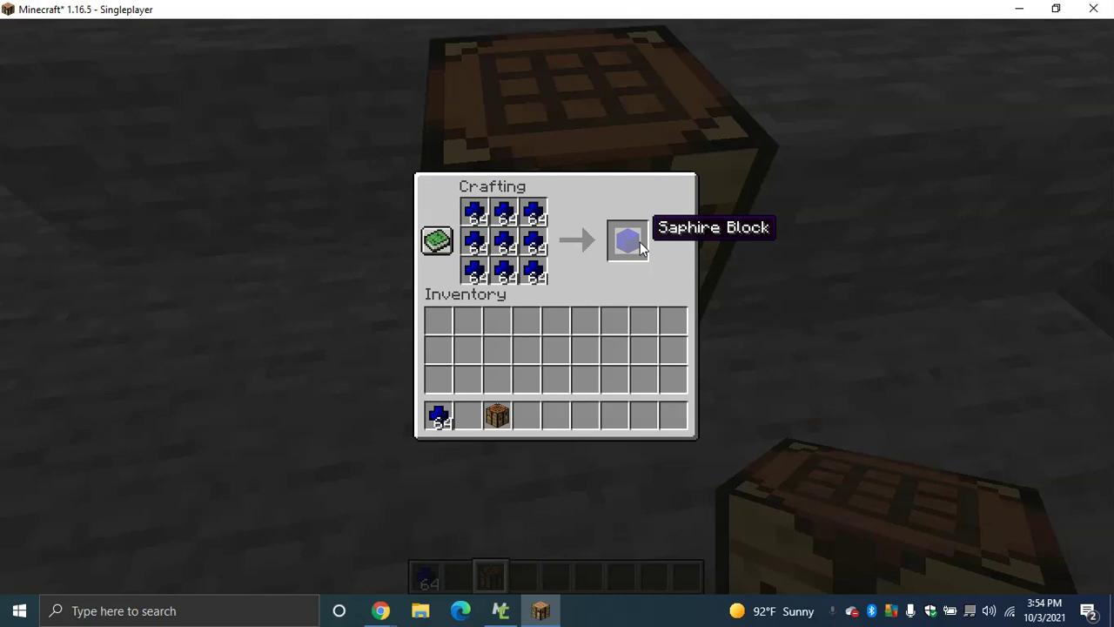
{"action": "left_click", "coordinate": [640, 242], "text": "shift"}
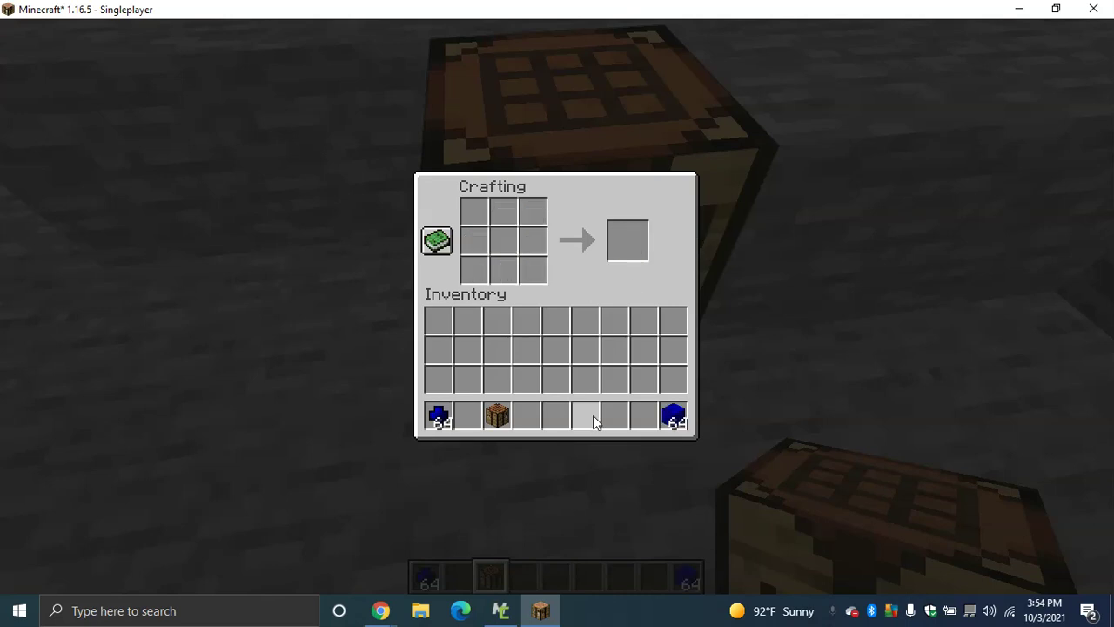
{"action": "key", "text": "Escape"}
Switch to an empty hotbar slot and fly over the stone slopes, forest and snowy hilltop to explore the surrounding terrain
{"action": "left_click", "coordinate": [558, 310]}
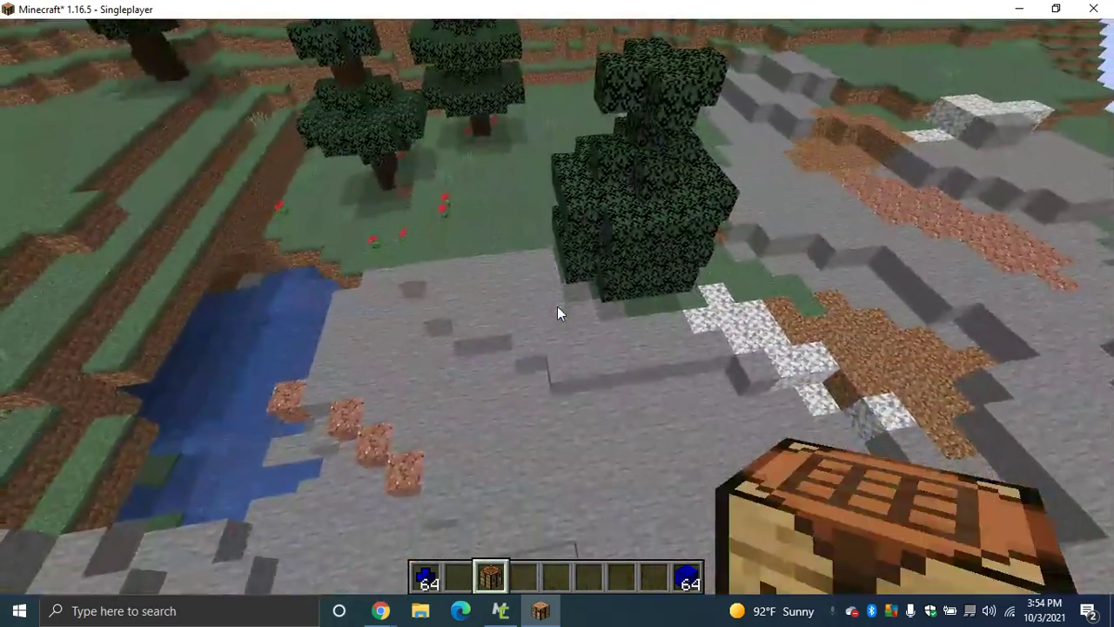
{"action": "scroll", "coordinate": [557, 307], "scroll_direction": "down", "scroll_amount": 1}
{"action": "key", "text": "e"}
{"action": "key", "text": "e"}
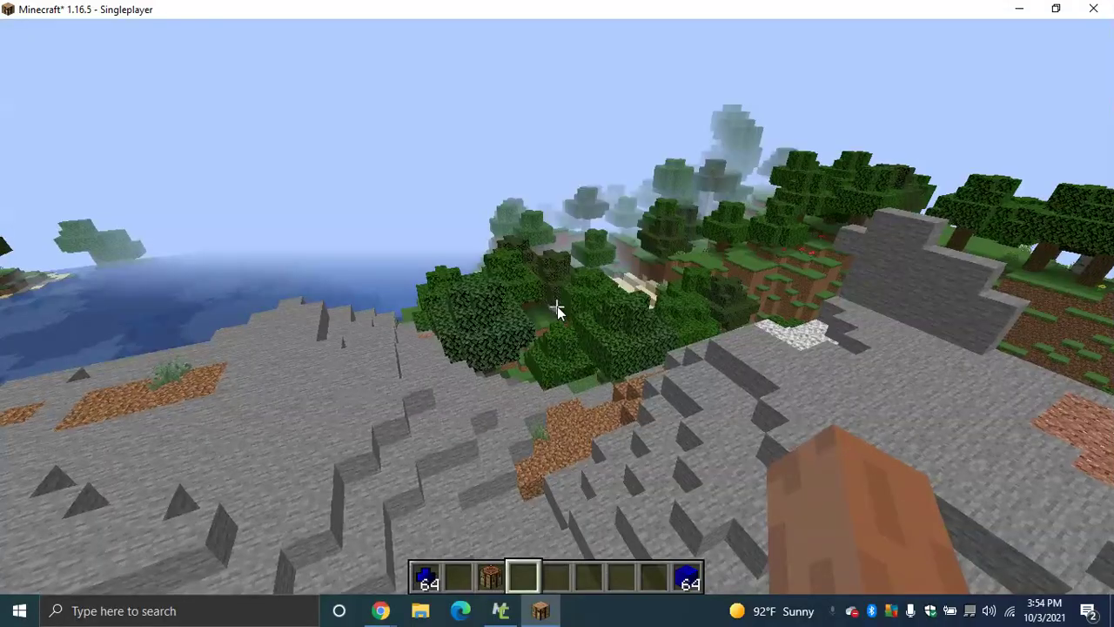
{"action": "key", "text": "w"}
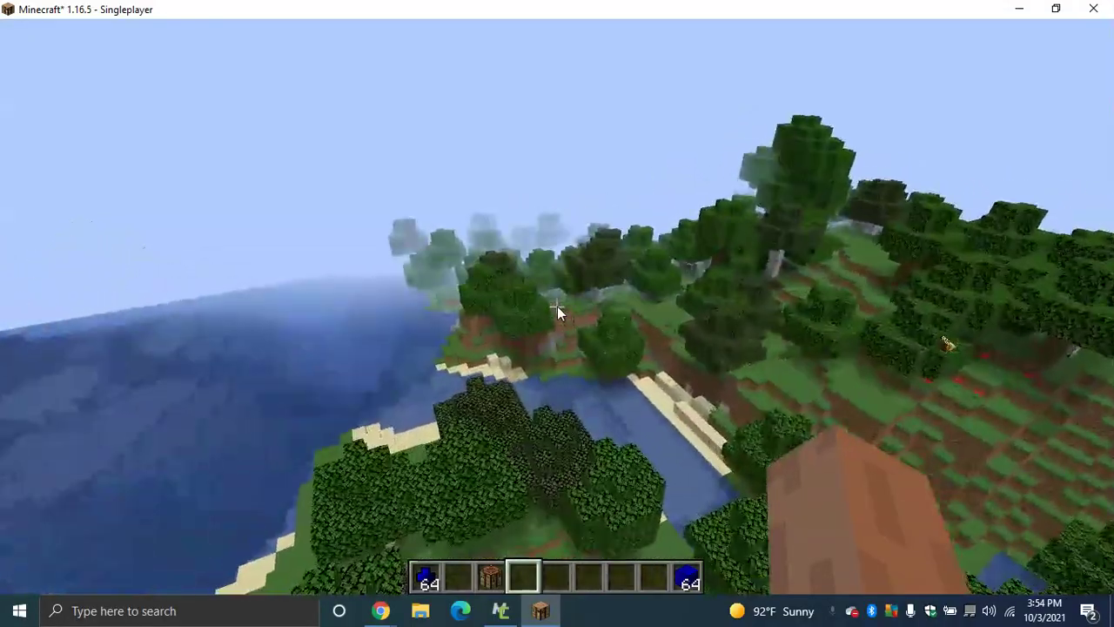
{"action": "key", "text": "w"}
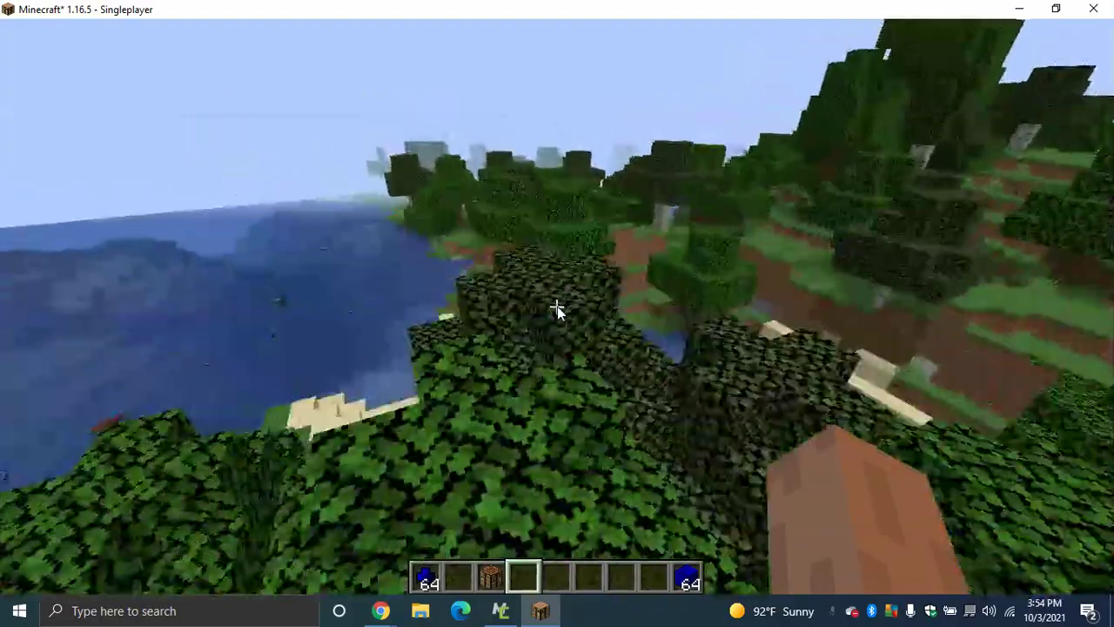
{"action": "key", "text": "w"}
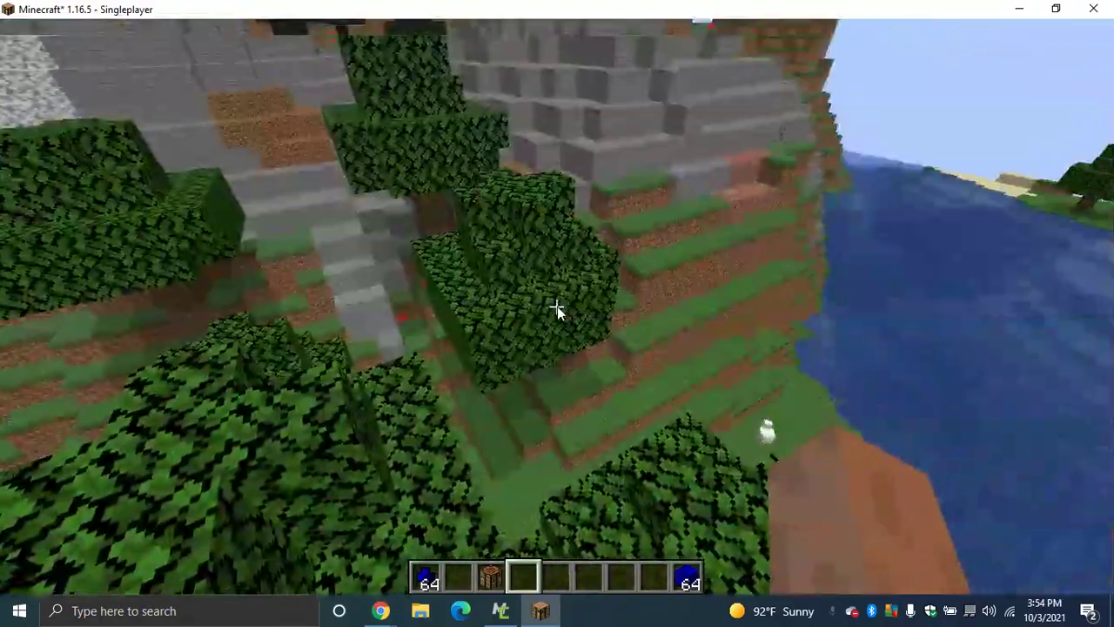
{"action": "key", "text": "w"}
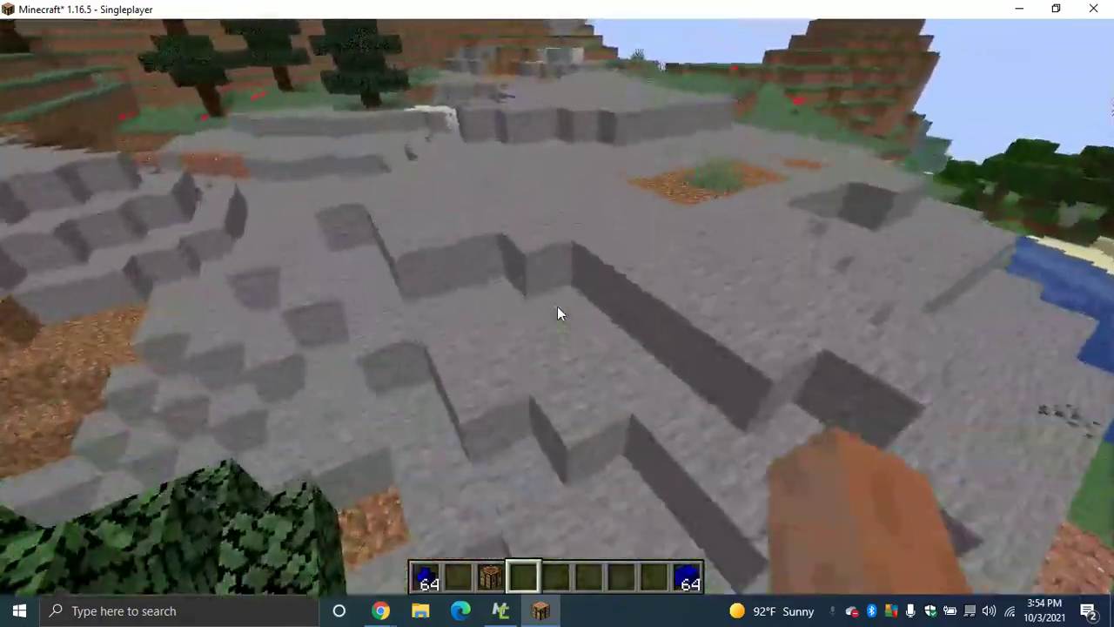
{"action": "key", "text": "w"}
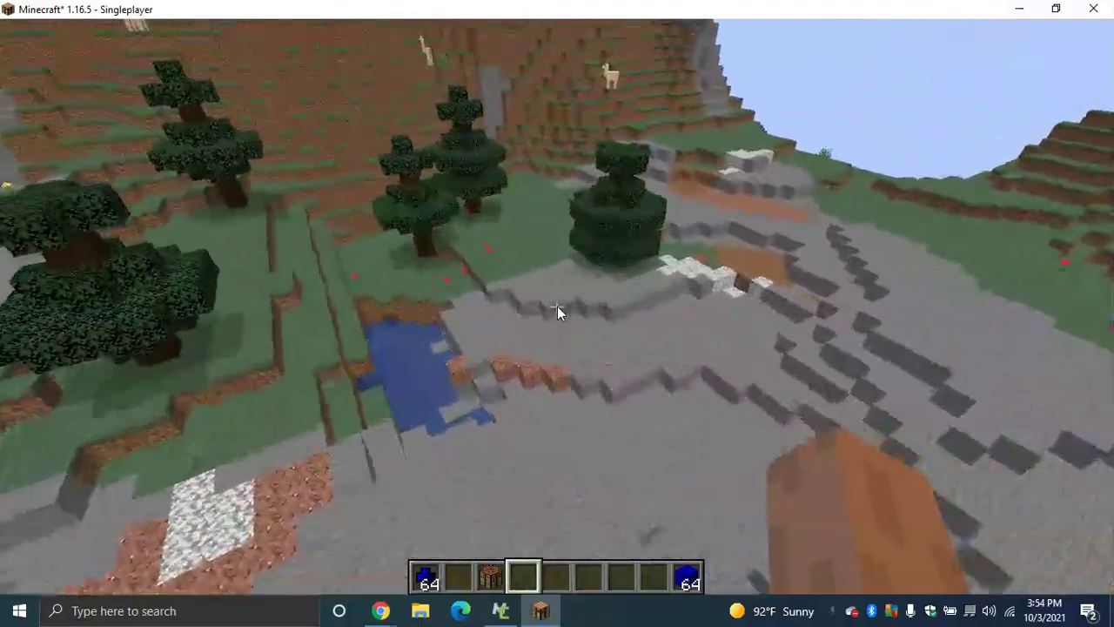
{"action": "key", "text": "w"}
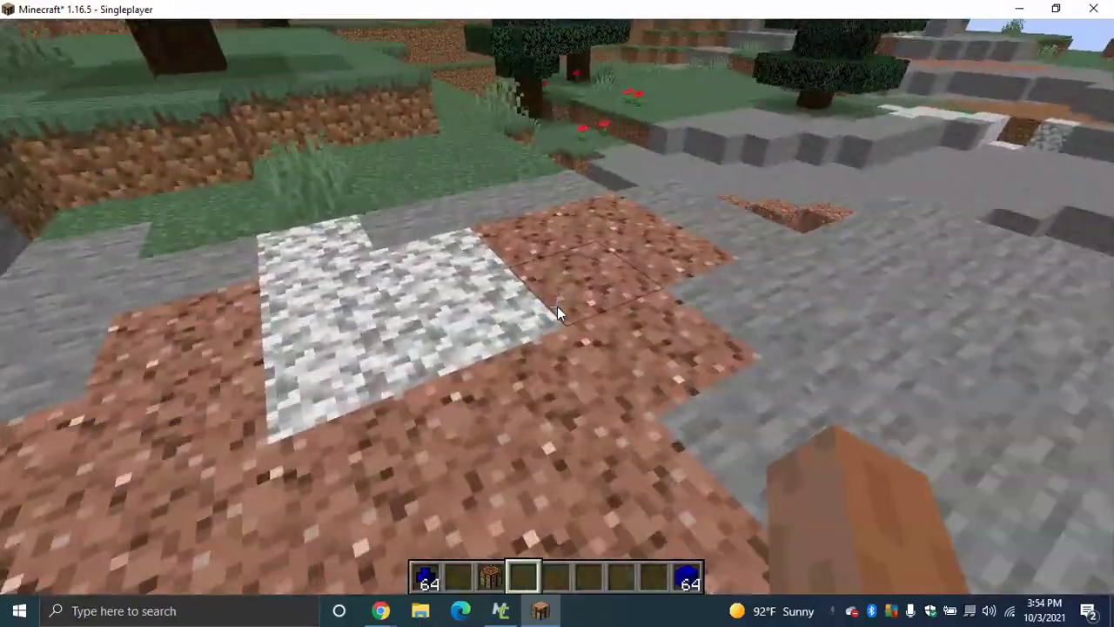
{"action": "key", "text": "w"}
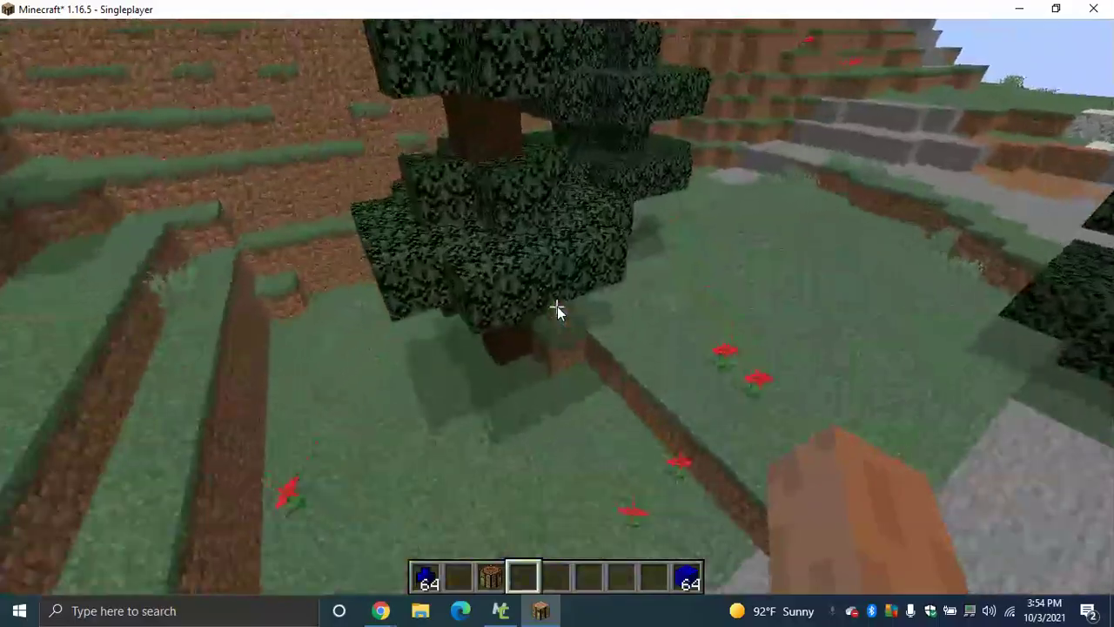
{"action": "key", "text": "space"}
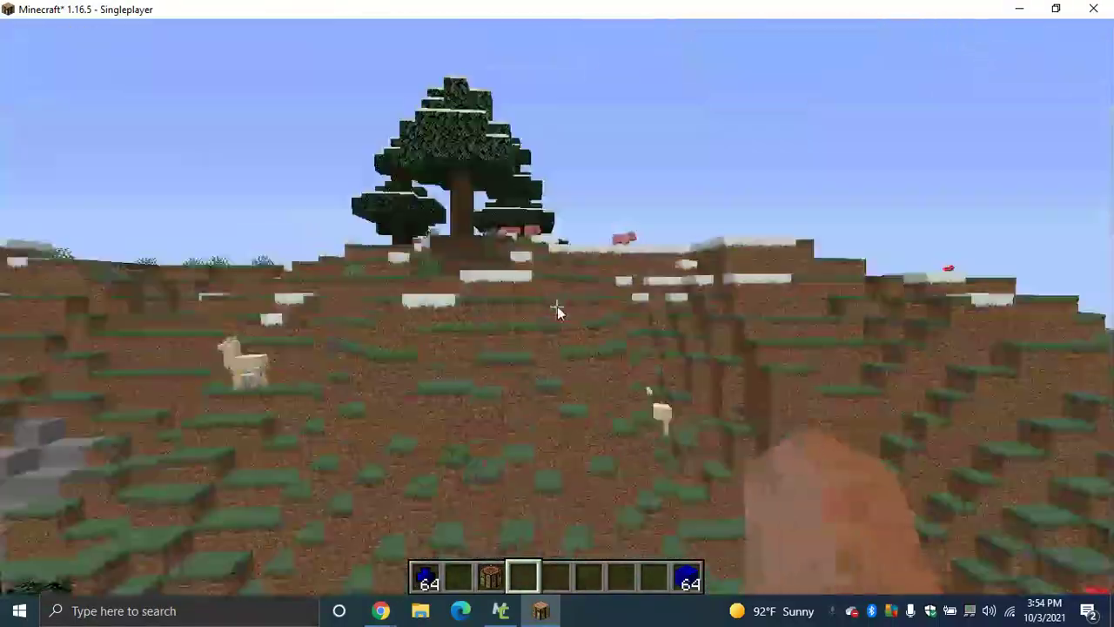
{"action": "key", "text": "w"}
{"action": "key", "text": "w"}
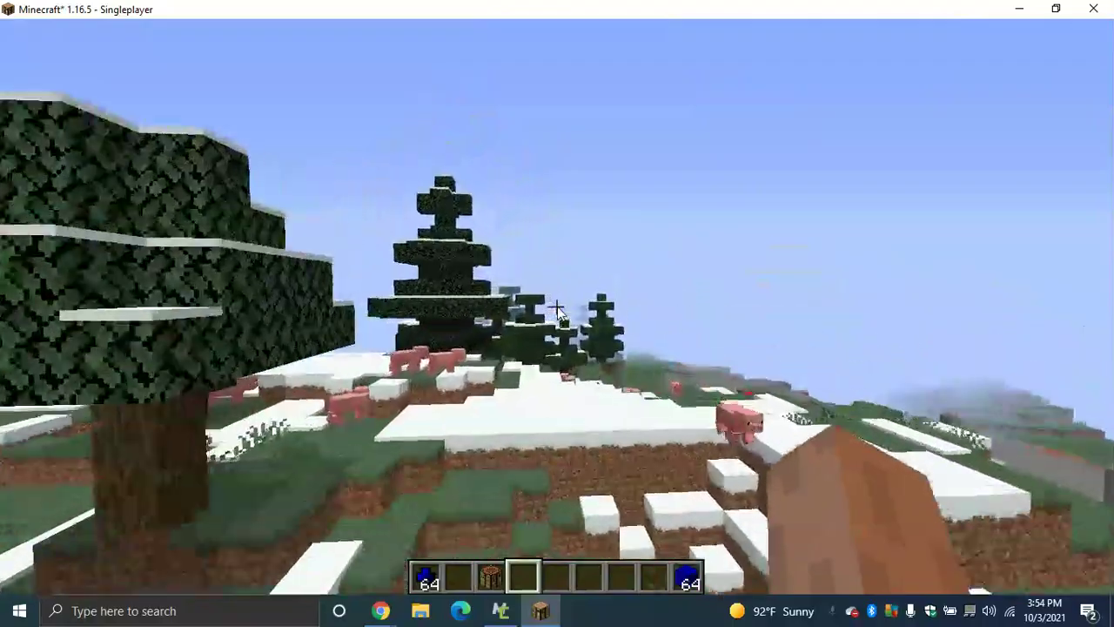
{"action": "key", "text": "w"}
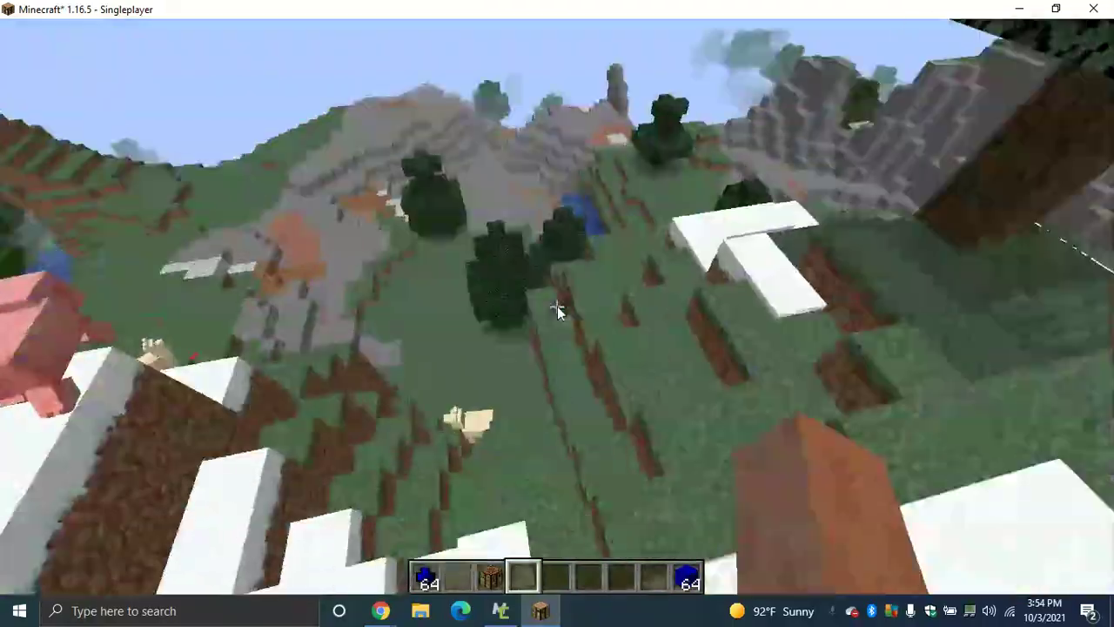
Fly down from the snowy hilltop past the pond and across the stone slope, then look back over the valley
{"action": "key", "text": "shift"}
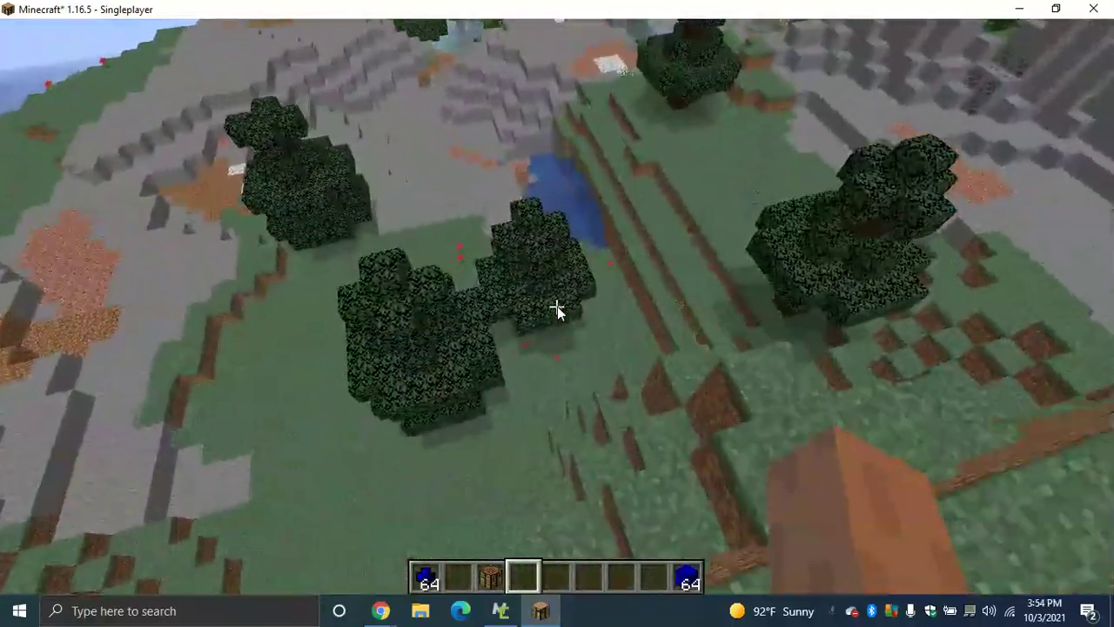
{"action": "key", "text": "shift"}
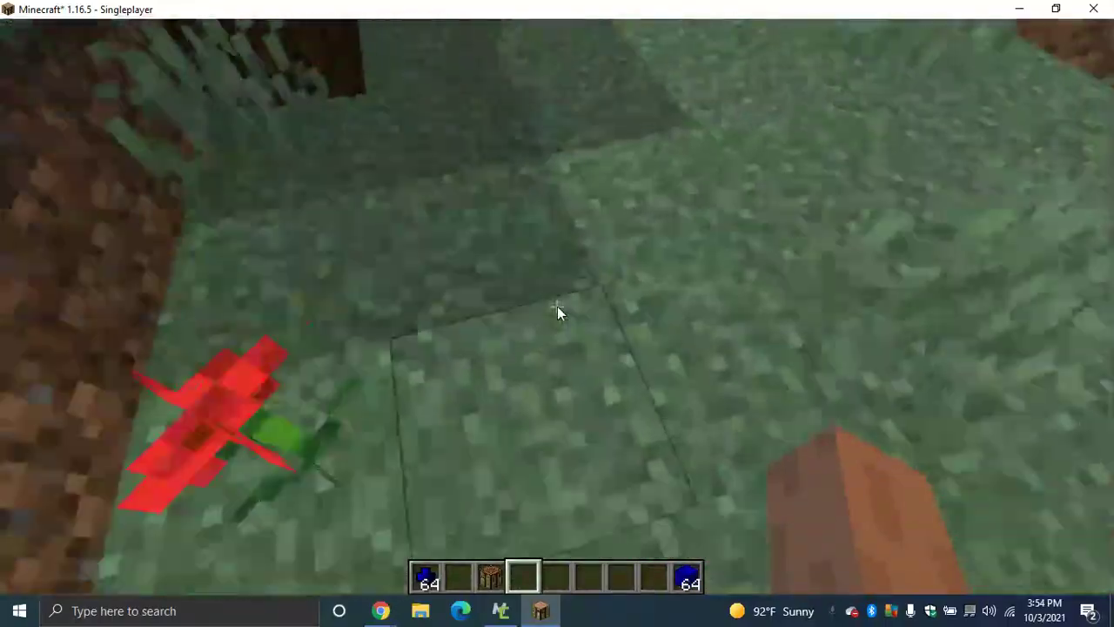
{"action": "key", "text": "w"}
{"action": "key", "text": "space"}
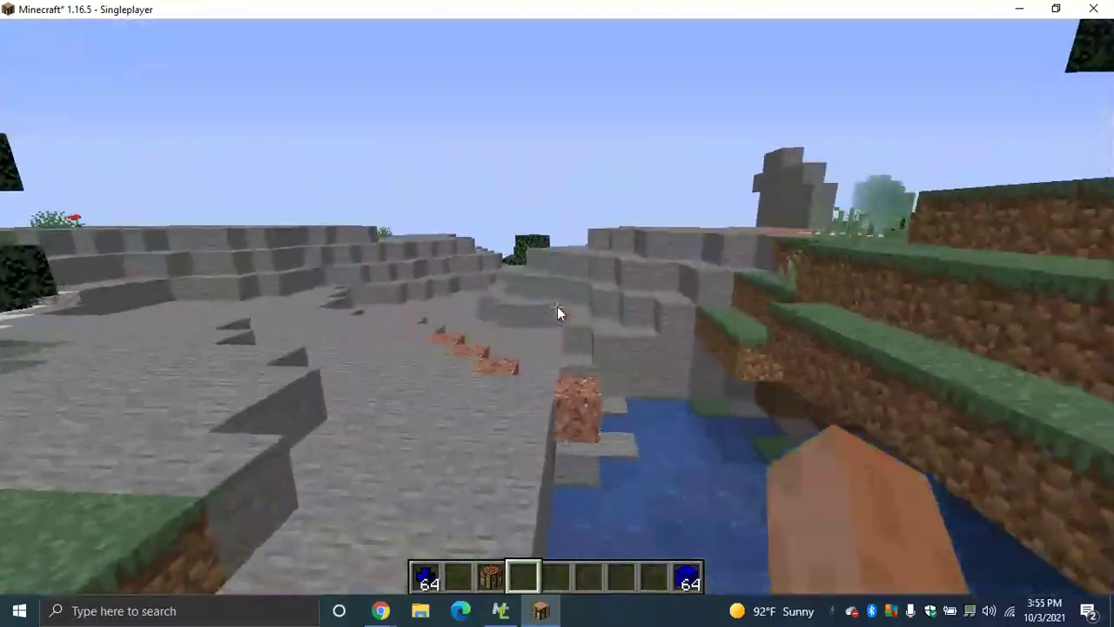
{"action": "key", "text": "w"}
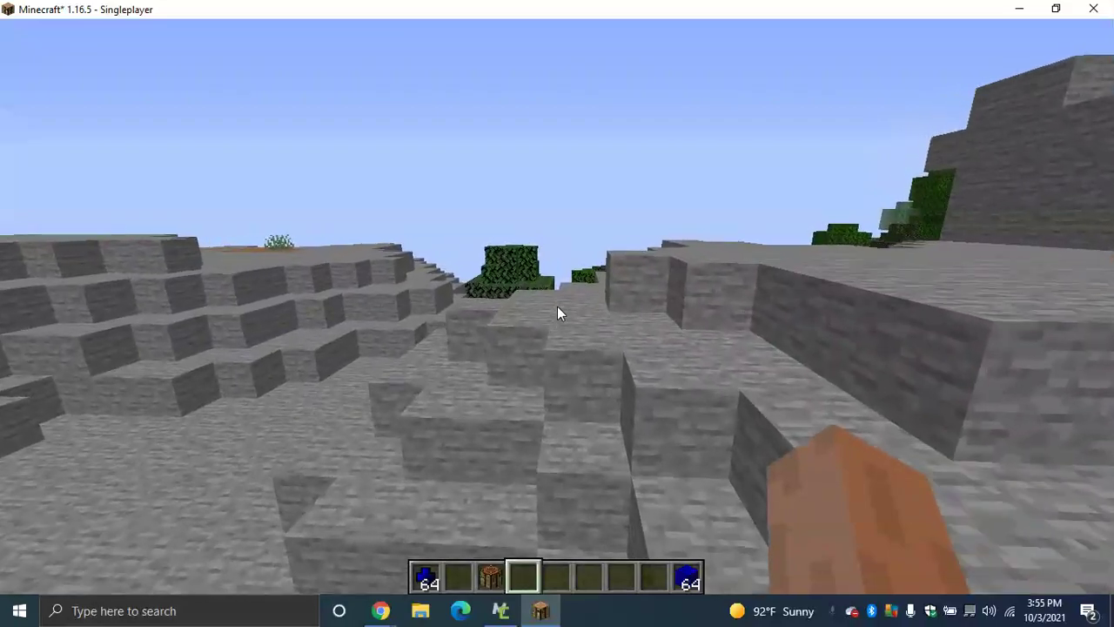
{"action": "key", "text": "shift"}
{"action": "key", "text": "w"}
{"action": "key", "text": "space"}
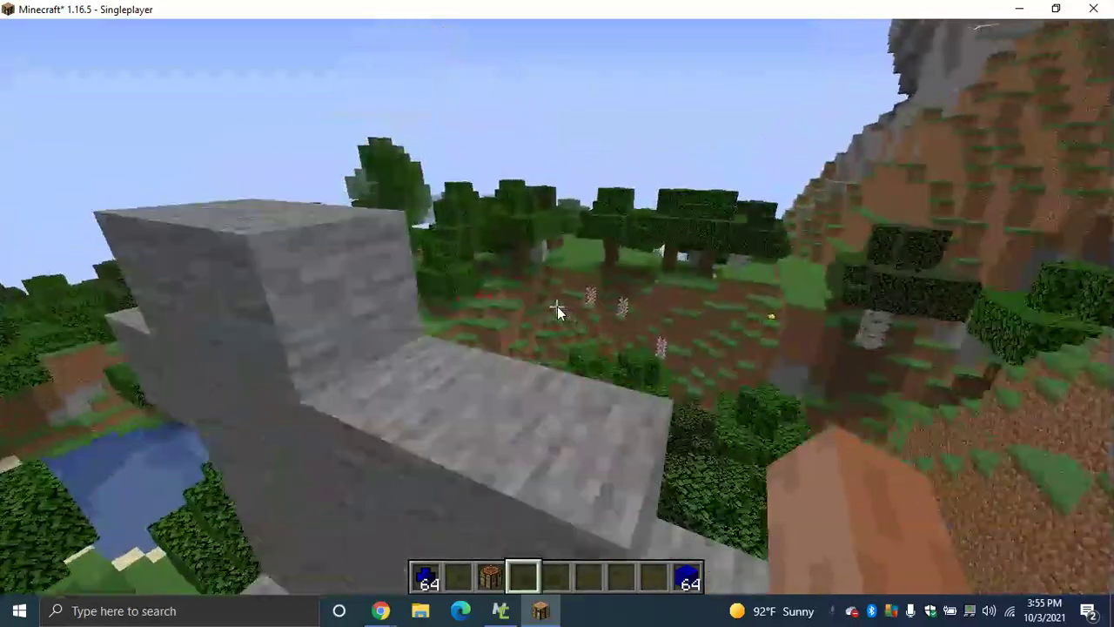
{"action": "key", "text": "s"}
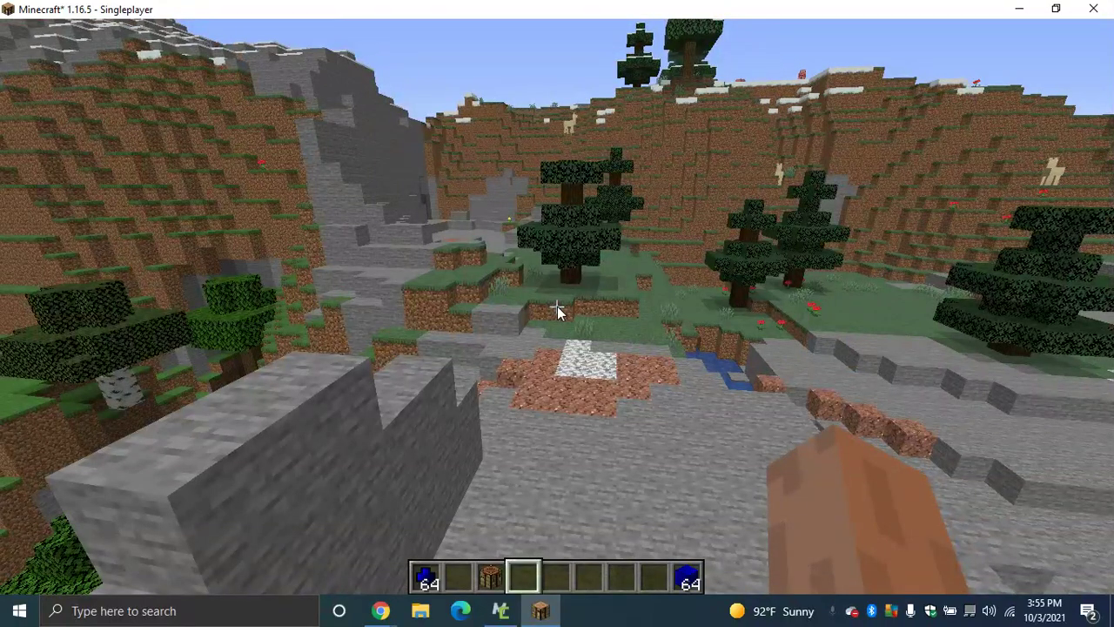
Save and leave the singleplayer world, and quit Minecraft from the title screen
{"action": "key", "text": "Escape"}
{"action": "left_click", "coordinate": [565, 348]}
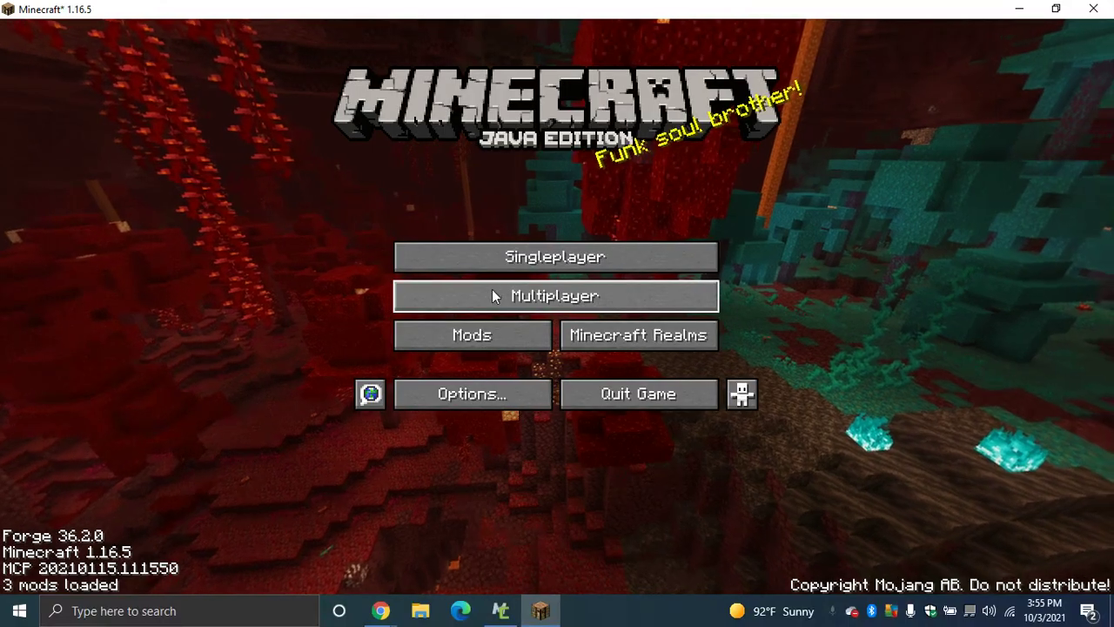
{"action": "left_click", "coordinate": [639, 397]}
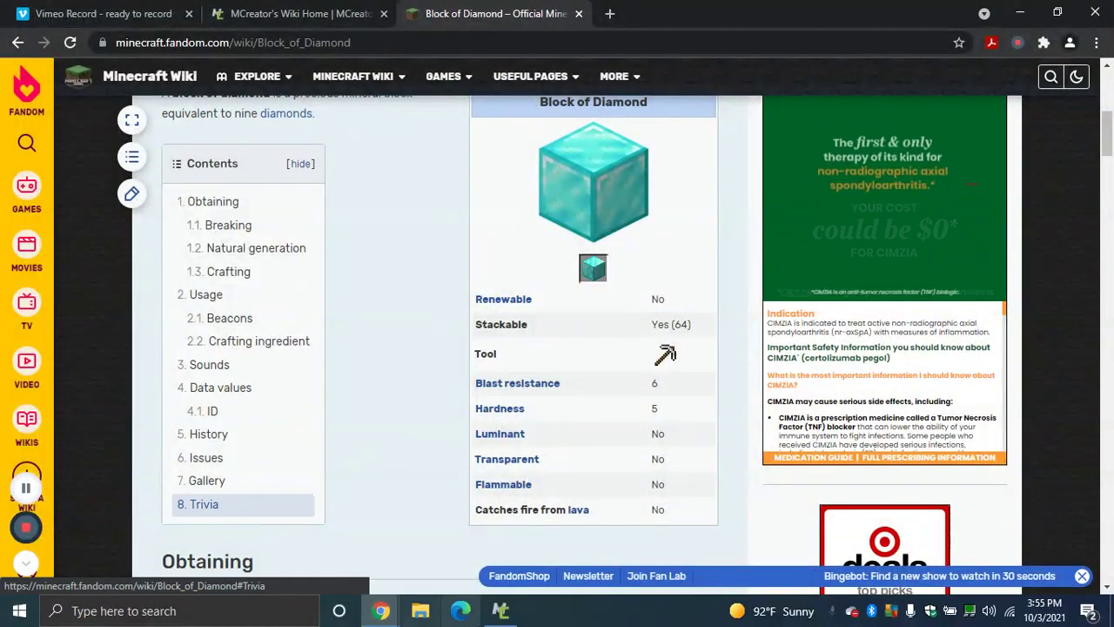
Review the TutorialMod mod elements in MCreator and return to the Block of Diamond wiki page in Chrome
{"action": "key", "text": "alt+Tab"}
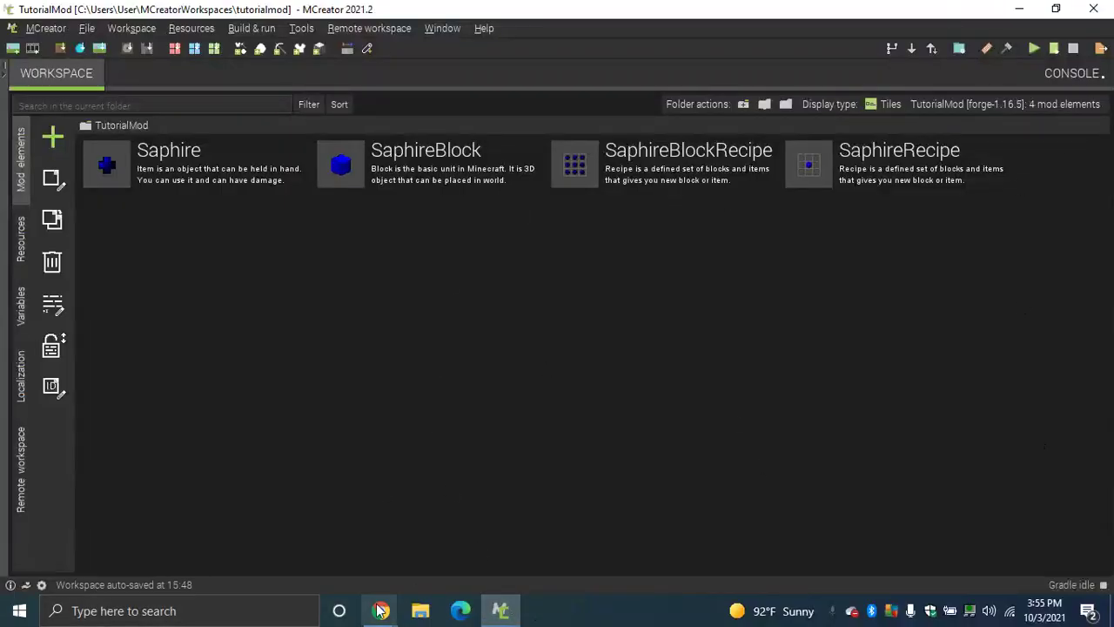
{"action": "mouse_move", "coordinate": [381, 606]}
{"action": "left_click", "coordinate": [345, 567]}
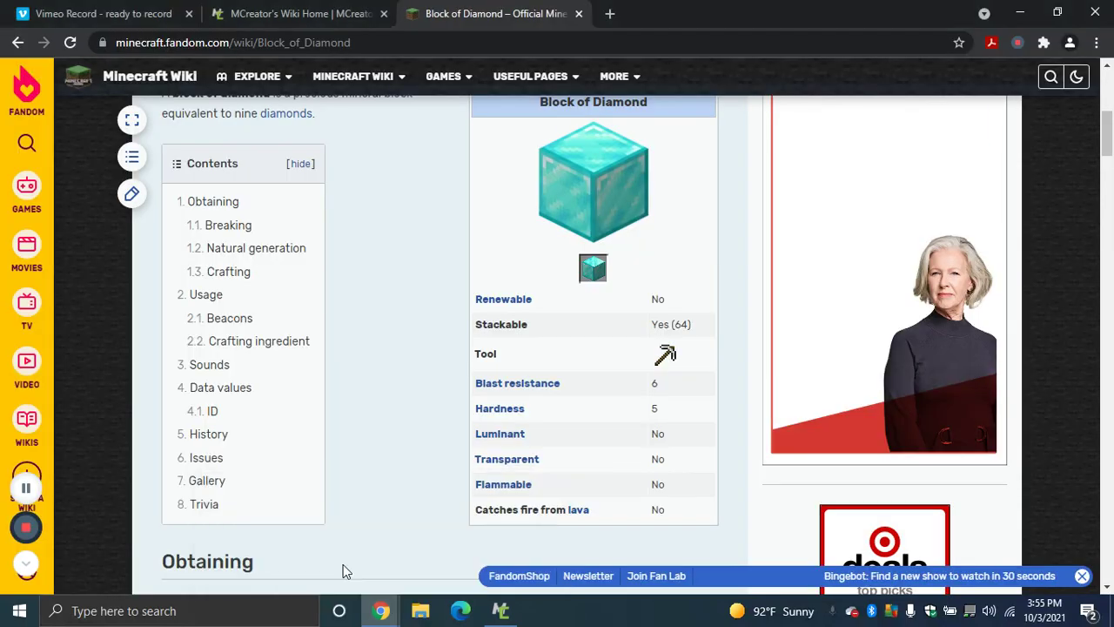
{"action": "left_click", "coordinate": [501, 612]}
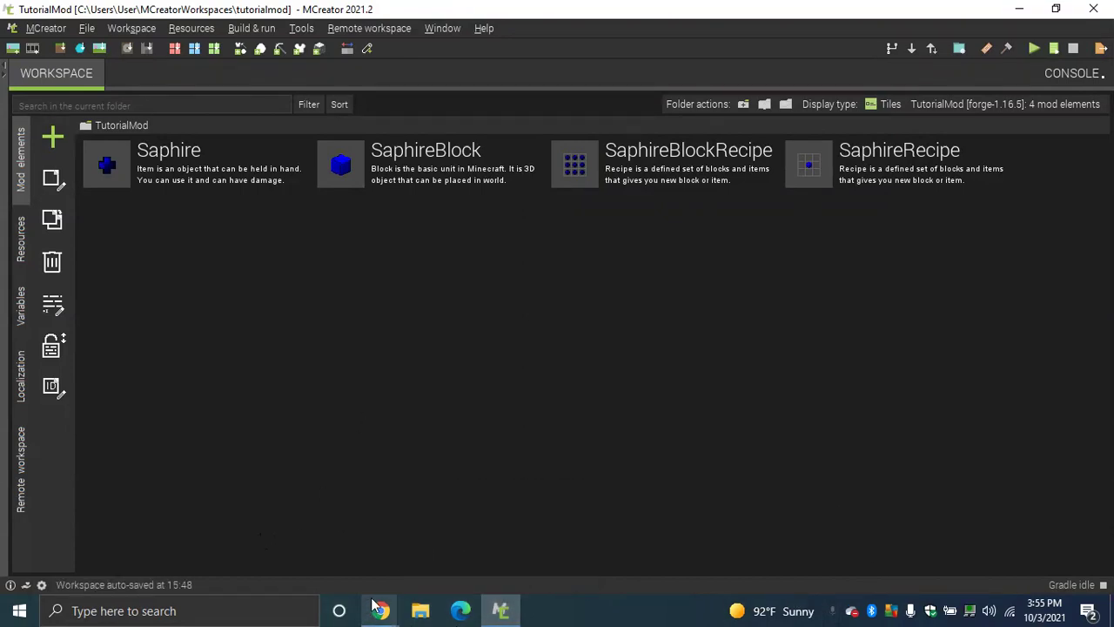
{"action": "mouse_move", "coordinate": [381, 610]}
{"action": "left_click", "coordinate": [324, 562]}
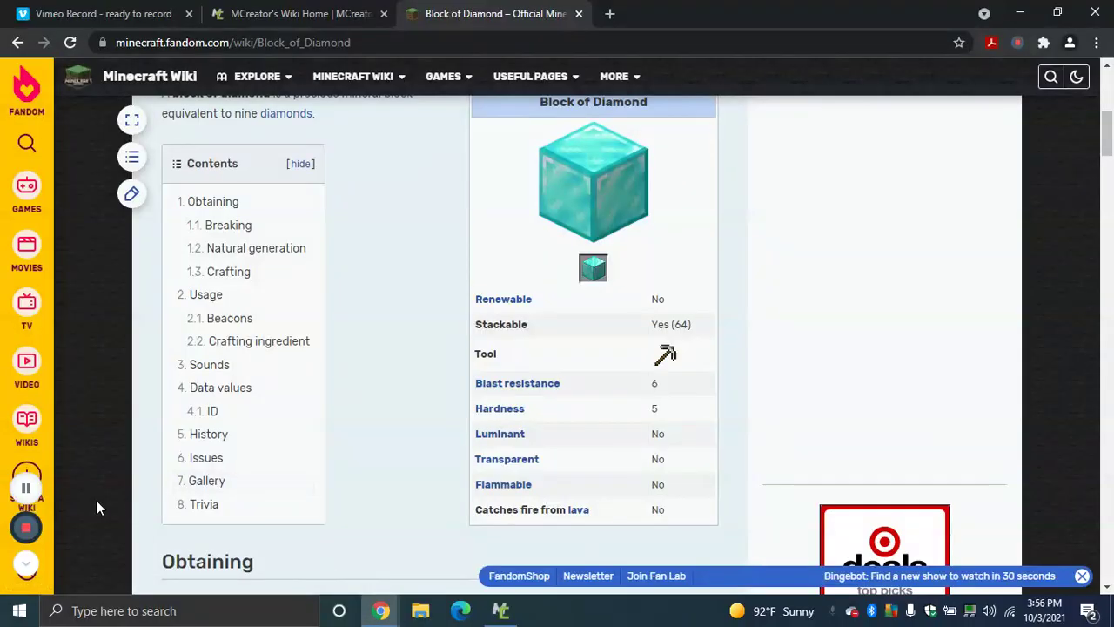